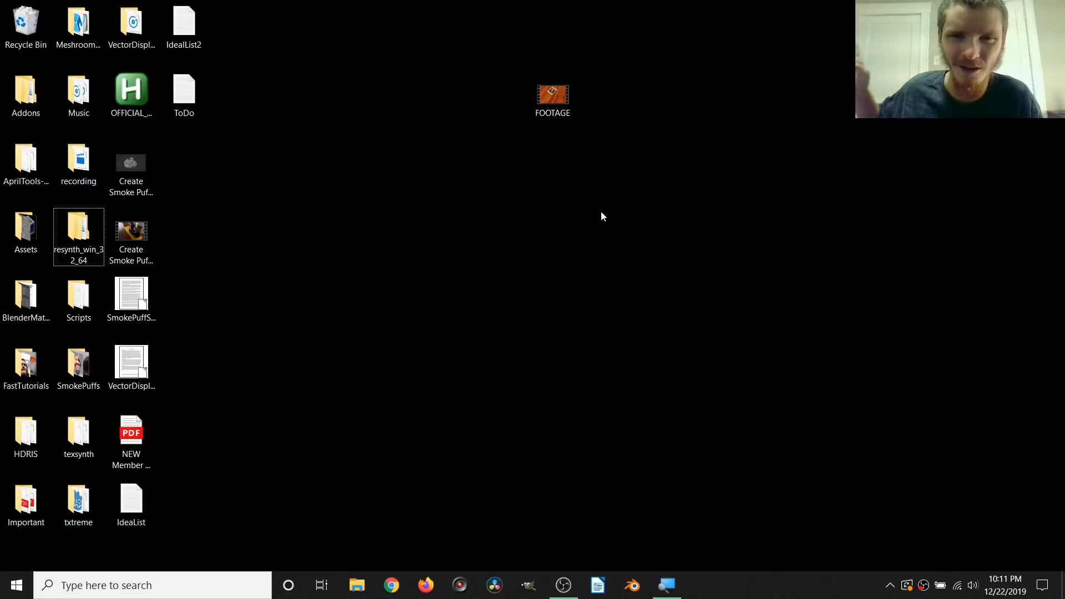
Step: Open the FOOTAGE video from the desktop, pause it near the start and lower the system volume
{"action": "double_click", "coordinate": [553, 96]}
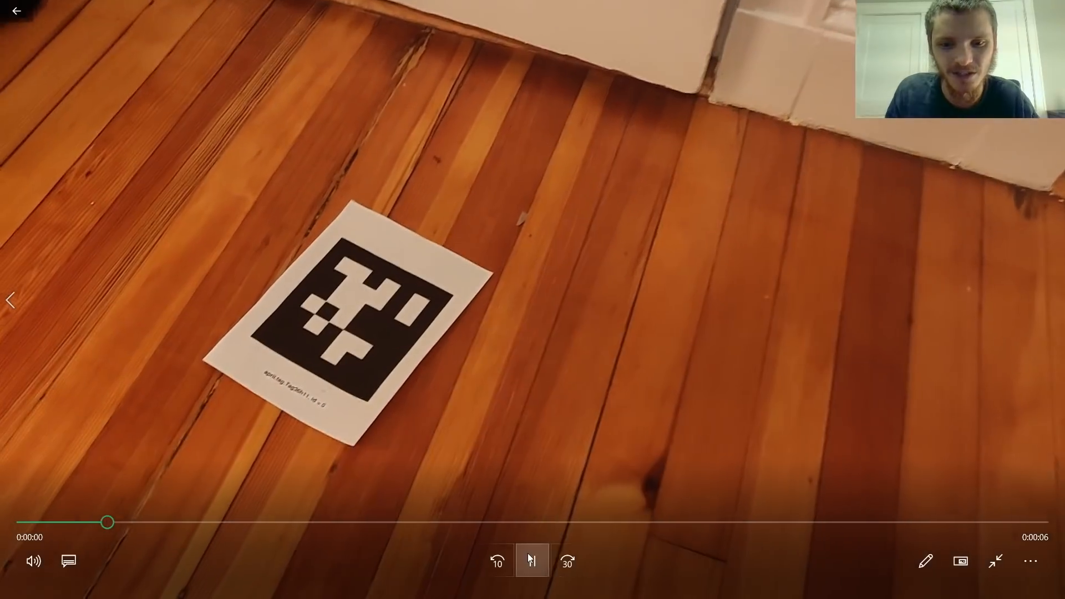
{"action": "left_click", "coordinate": [529, 552]}
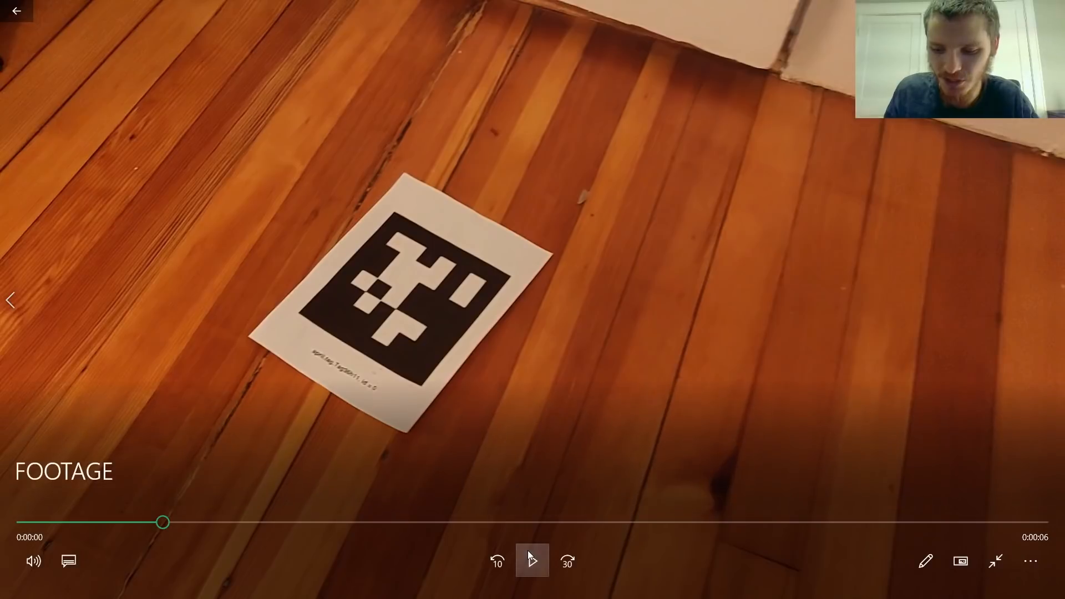
{"action": "key", "text": "XF86AudioLowerVolume"}
{"action": "key", "text": "XF86AudioLowerVolume"}
{"action": "key", "text": "XF86AudioLowerVolume"}
{"action": "key", "text": "XF86AudioLowerVolume"}
{"action": "key", "text": "XF86AudioLowerVolume"}
{"action": "key", "text": "XF86AudioLowerVolume"}
{"action": "key", "text": "XF86AudioLowerVolume"}
{"action": "key", "text": "XF86AudioLowerVolume"}
{"action": "key", "text": "XF86AudioLowerVolume"}
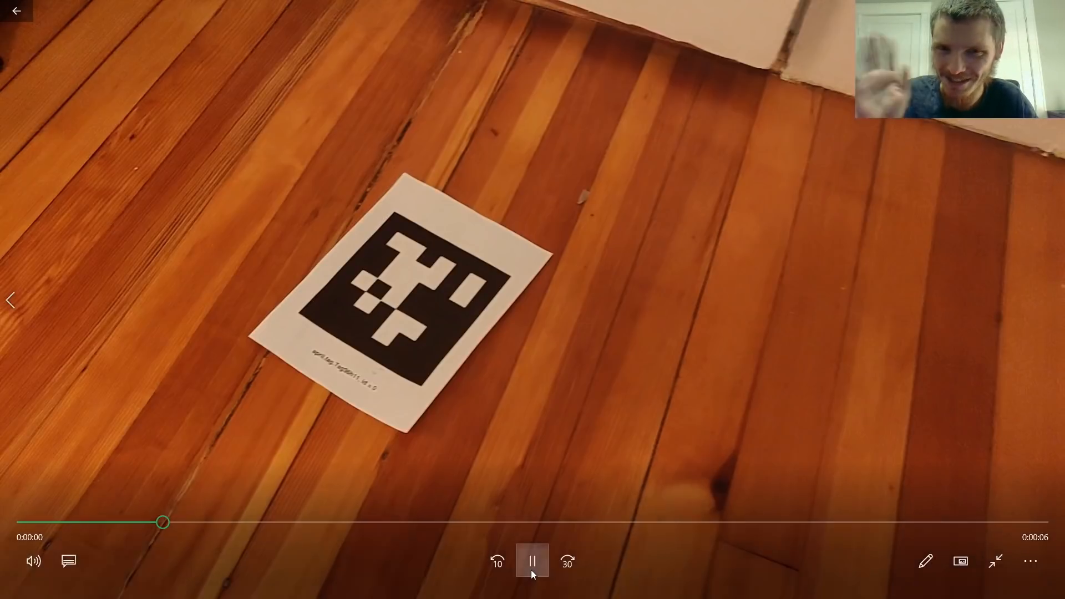
Step: Play the footage of the printed marker on the floor, scrubbing back to about 2 seconds to review the camera movement
{"action": "left_click", "coordinate": [531, 562]}
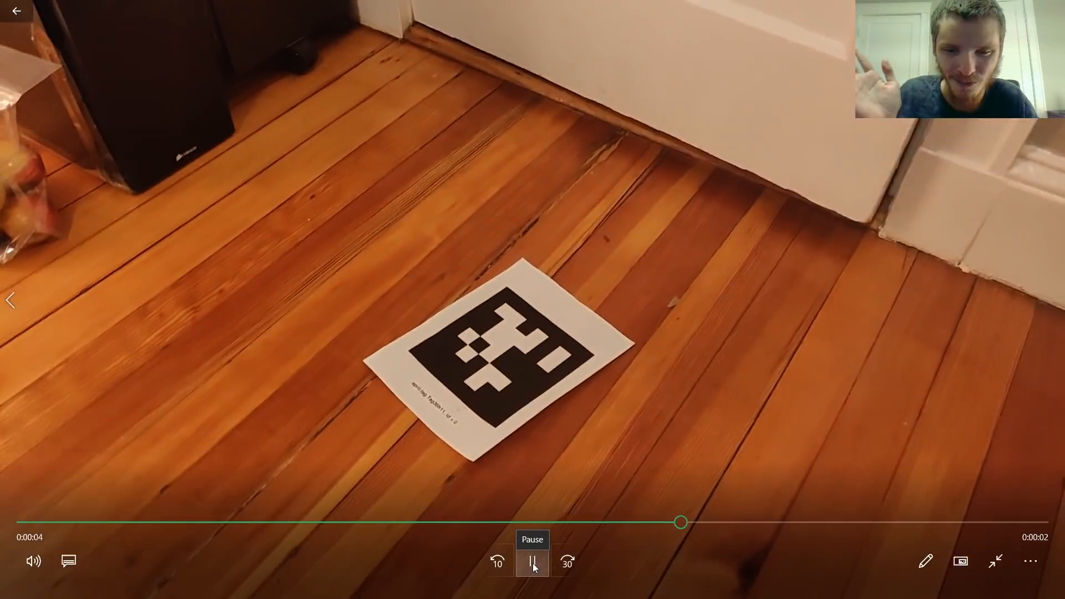
{"action": "left_click", "coordinate": [533, 563]}
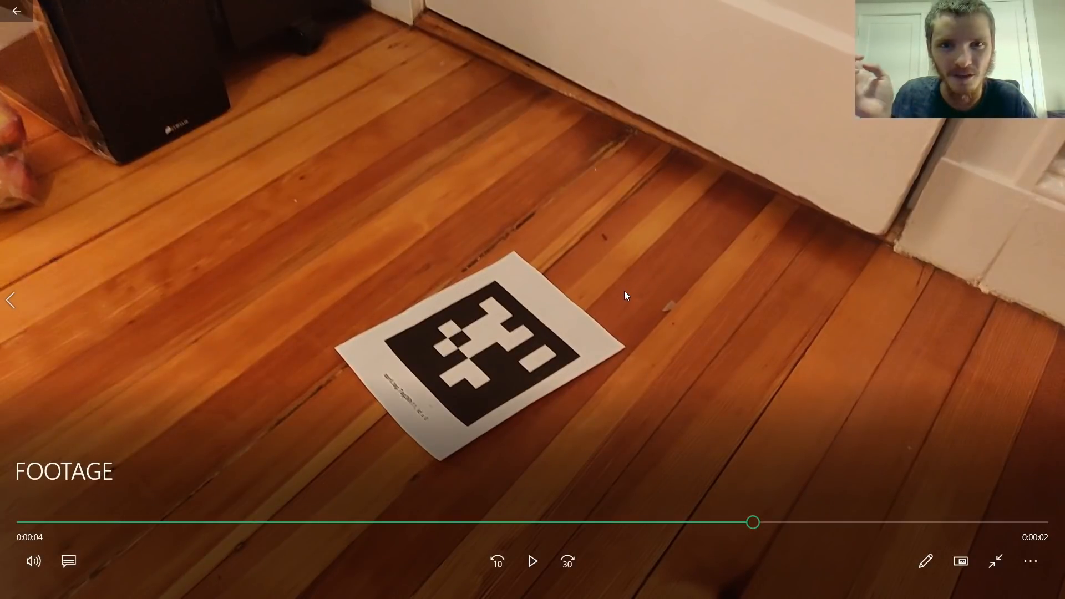
{"action": "left_click_drag", "start_coordinate": [756, 525], "coordinate": [457, 504]}
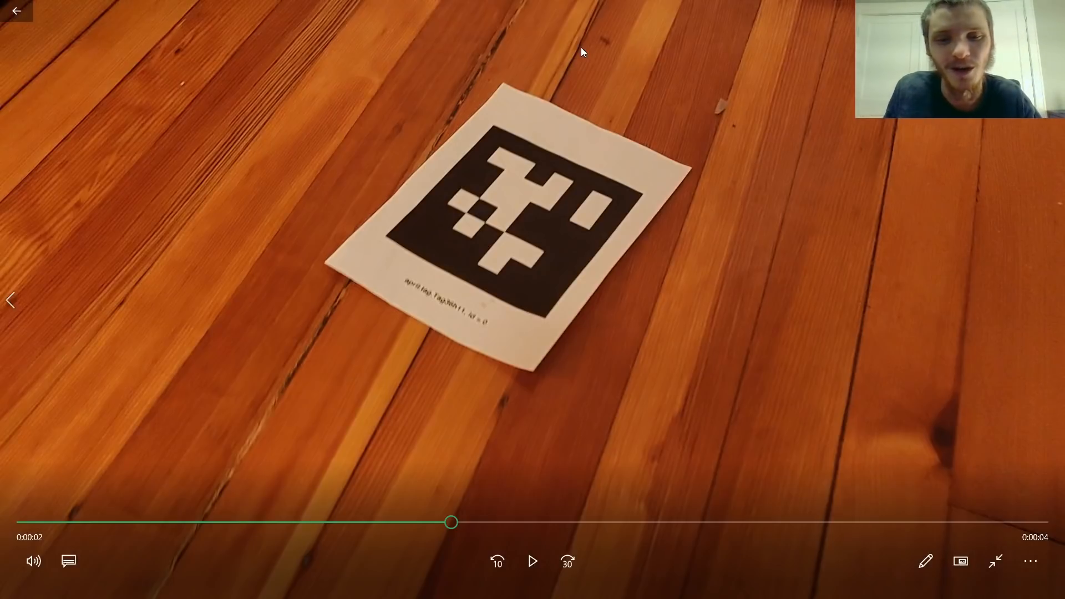
{"action": "key", "text": "space"}
{"action": "key", "text": "space"}
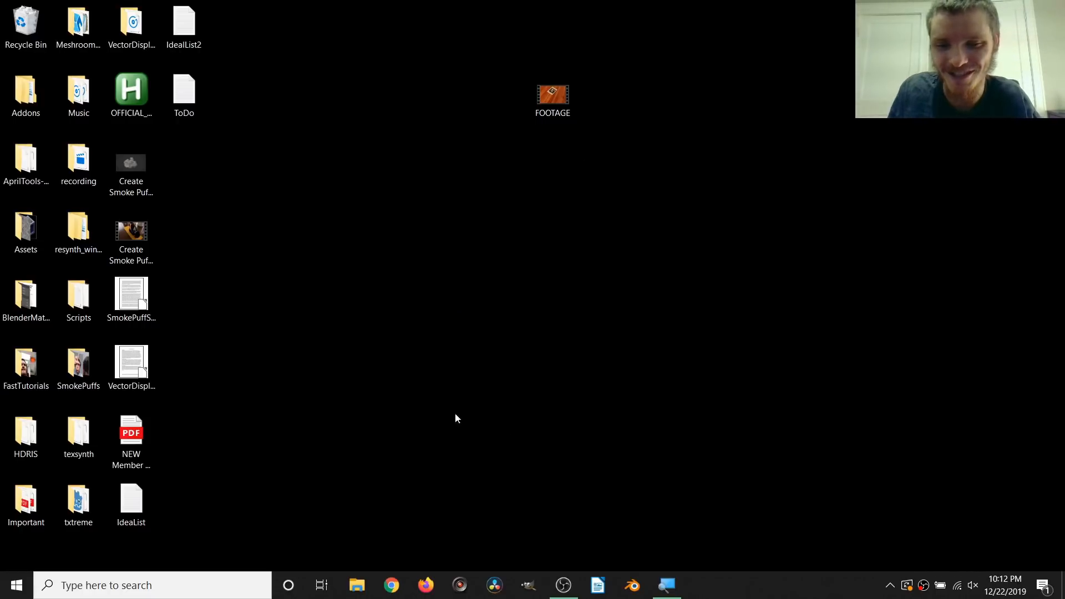
Step: Launch Blender, dismiss the splash screen and add a Video Editing workspace
{"action": "left_click", "coordinate": [631, 584]}
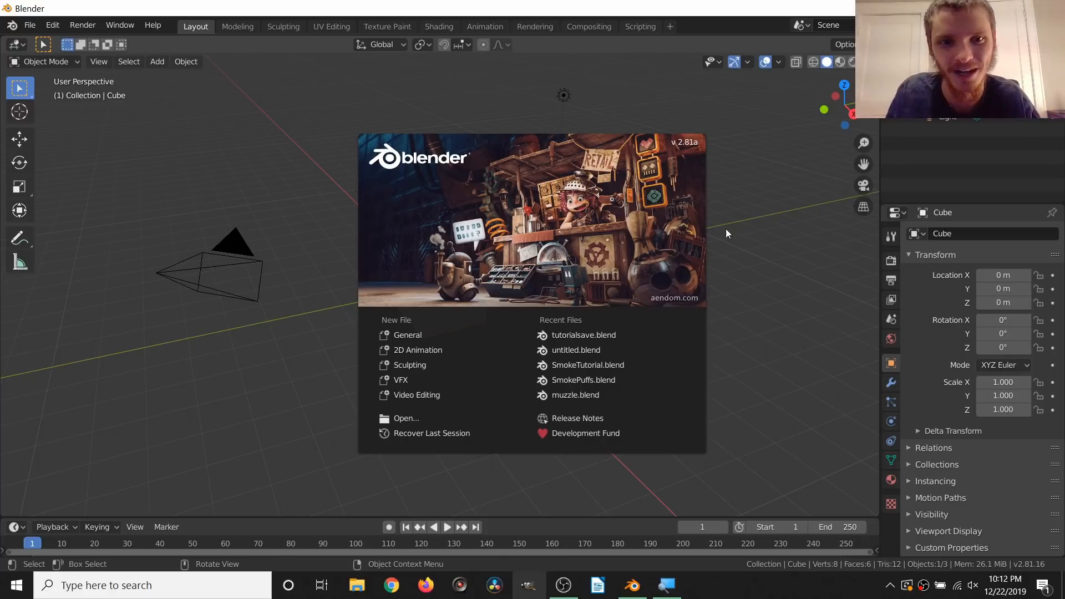
{"action": "left_click", "coordinate": [730, 207]}
{"action": "left_click", "coordinate": [669, 26]}
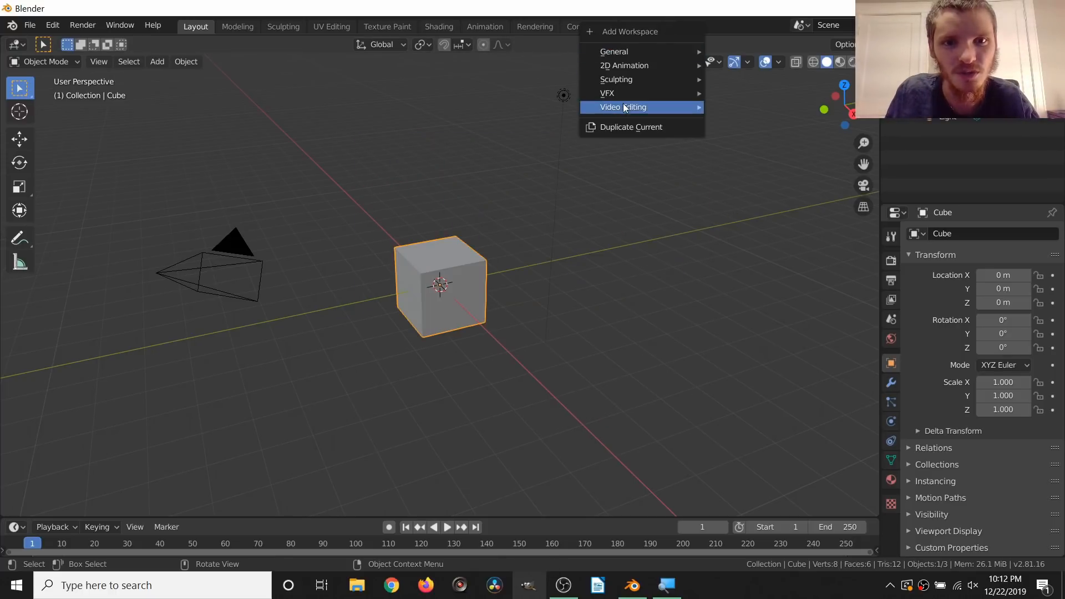
{"action": "mouse_move", "coordinate": [688, 121]}
{"action": "left_click", "coordinate": [746, 120]}
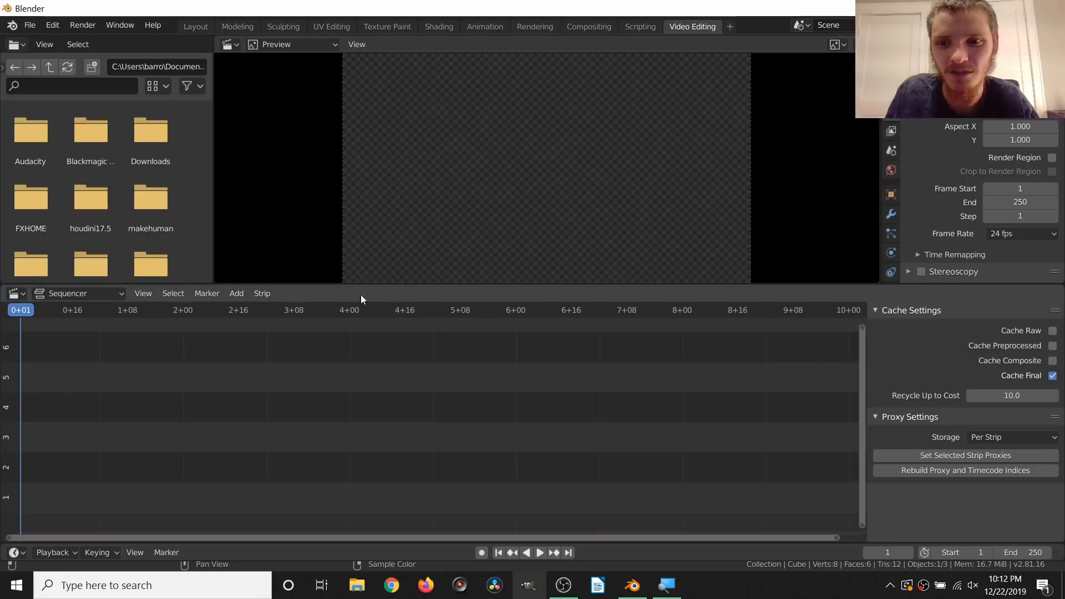
Step: Add FOOTAGE.mp4 from the Desktop to the sequencer as a movie strip
{"action": "left_click", "coordinate": [237, 294]}
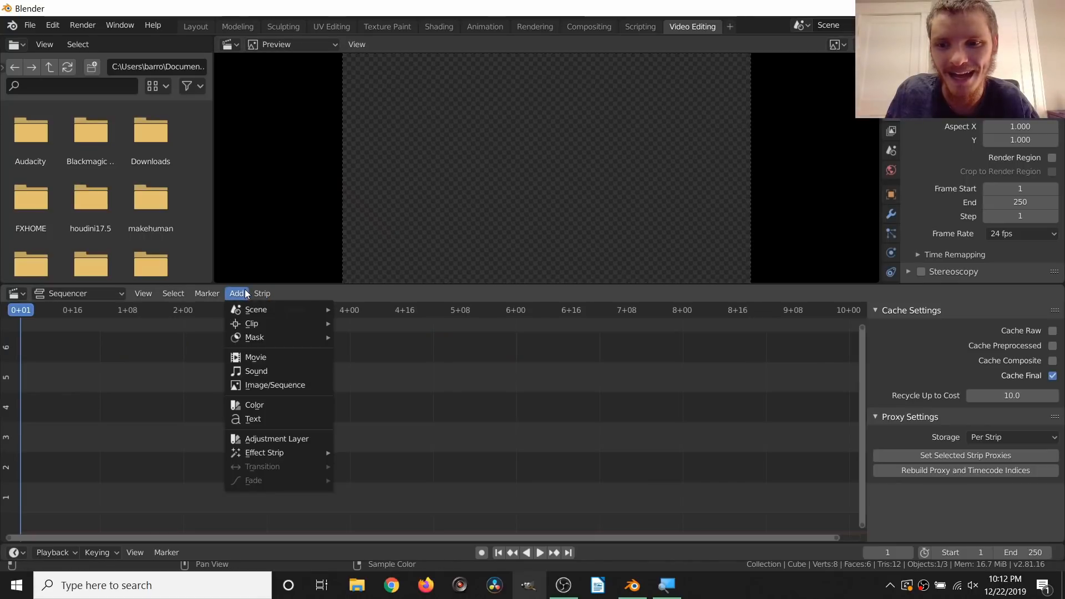
{"action": "left_click", "coordinate": [255, 358]}
{"action": "left_click", "coordinate": [226, 305]}
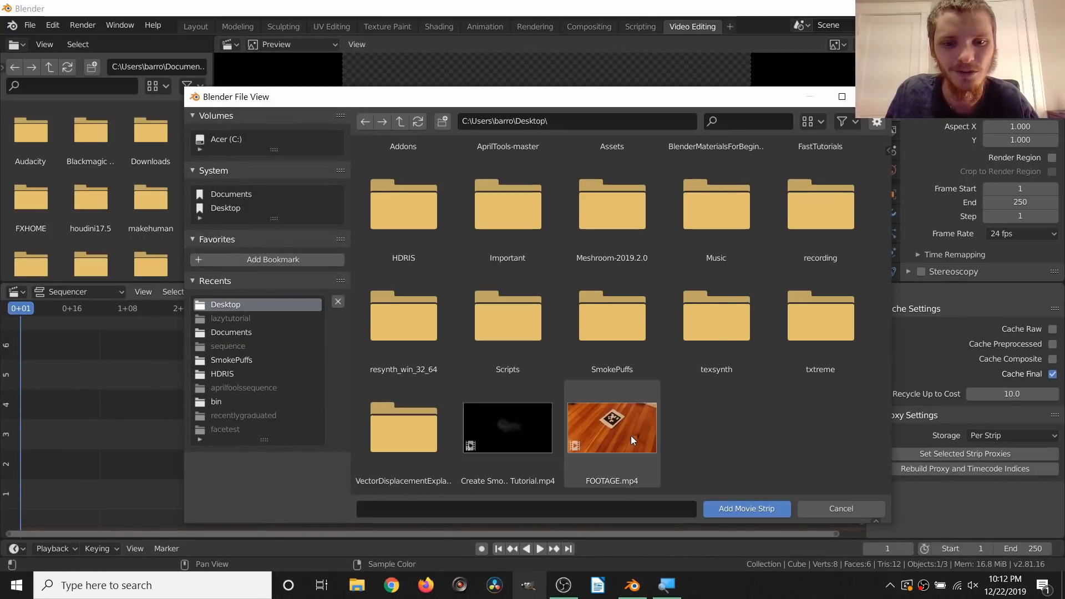
{"action": "double_click", "coordinate": [631, 440]}
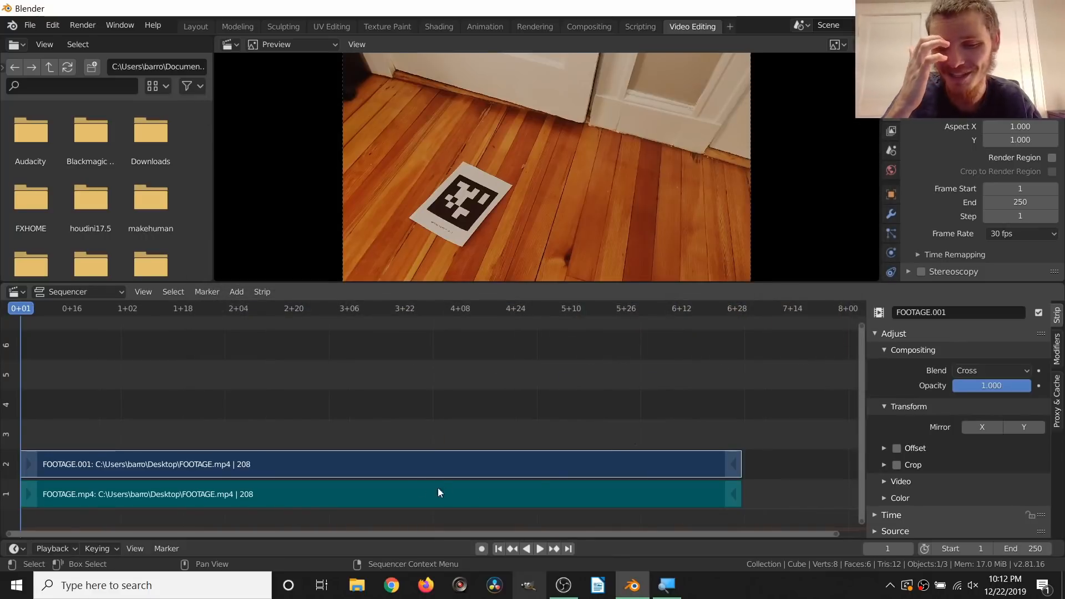
Step: Delete the footage's sound strip from channel 1 of the sequencer
{"action": "left_click", "coordinate": [364, 502]}
{"action": "key", "text": "x"}
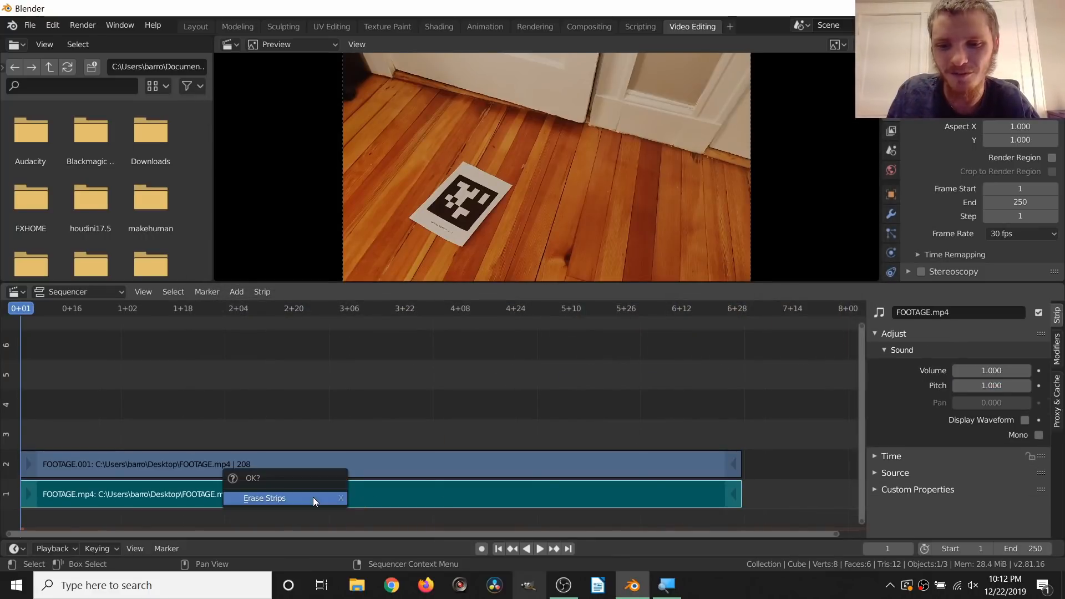
{"action": "left_click", "coordinate": [313, 502]}
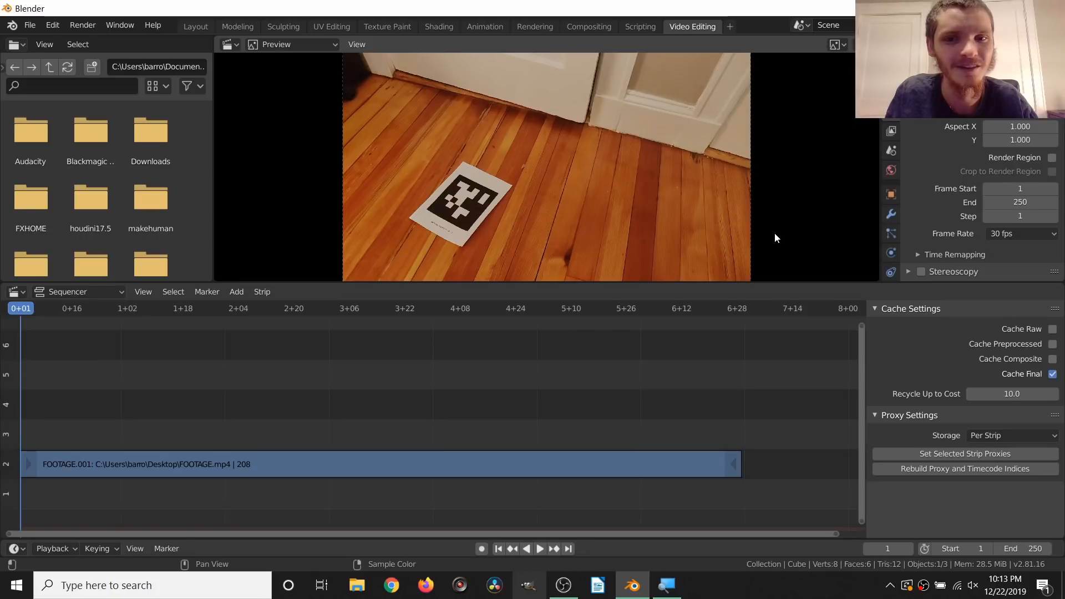
Step: Set the view transform in the scene's render color management to Standard
{"action": "left_click", "coordinate": [889, 94]}
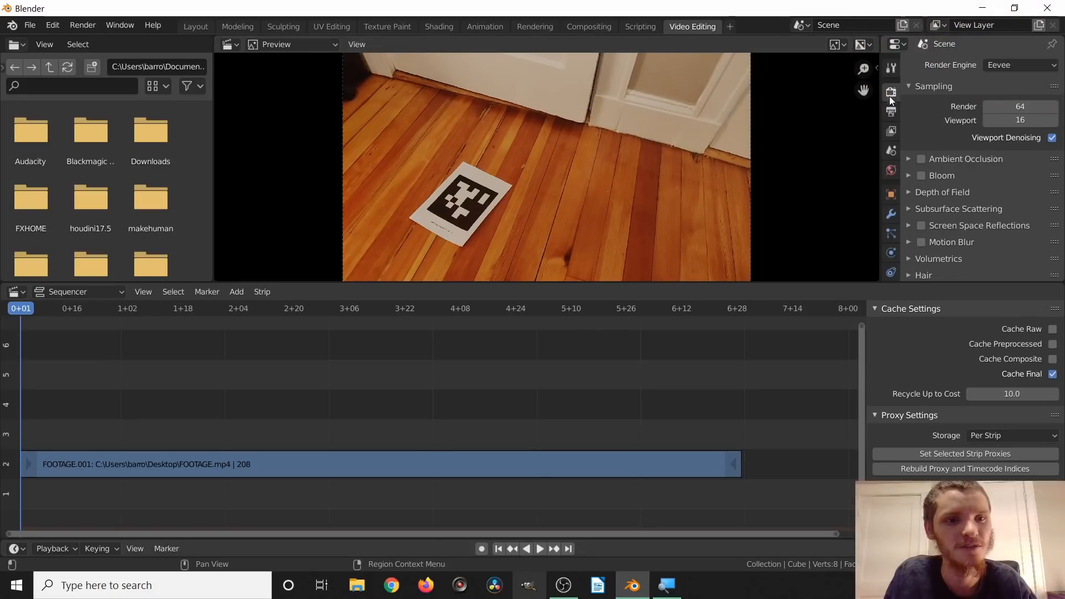
{"action": "scroll", "coordinate": [976, 241], "scroll_direction": "down", "scroll_amount": 8}
{"action": "left_click", "coordinate": [953, 274]}
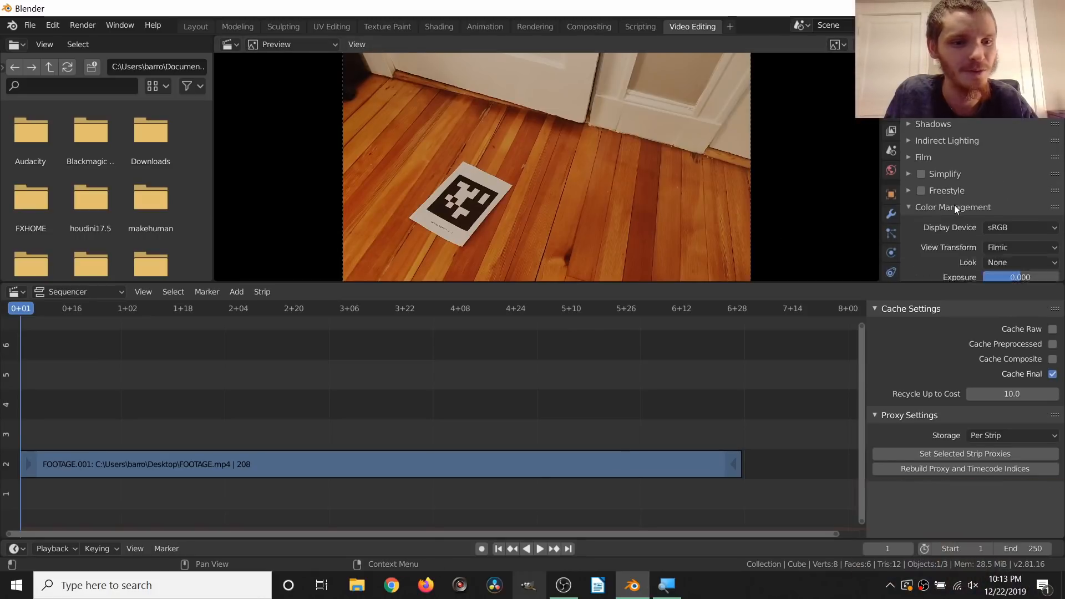
{"action": "scroll", "coordinate": [954, 266], "scroll_direction": "down", "scroll_amount": 5}
{"action": "left_click", "coordinate": [1000, 188]}
{"action": "left_click", "coordinate": [987, 204]}
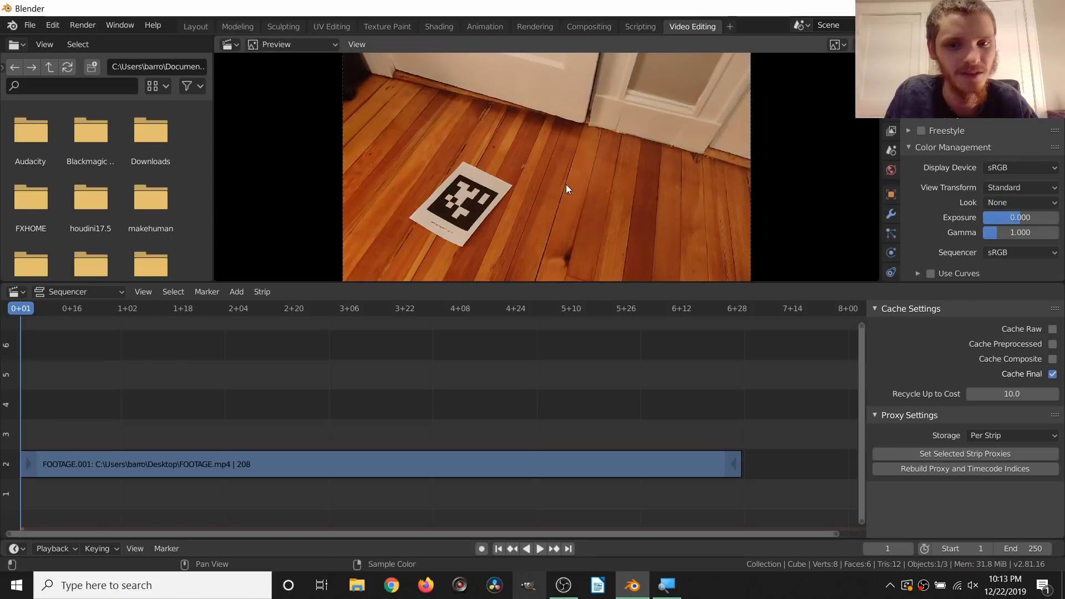
Step: Find the usable part of the footage and set the frame range to start at 12 and end at 164
{"action": "scroll", "coordinate": [637, 214], "scroll_direction": "up", "scroll_amount": 4}
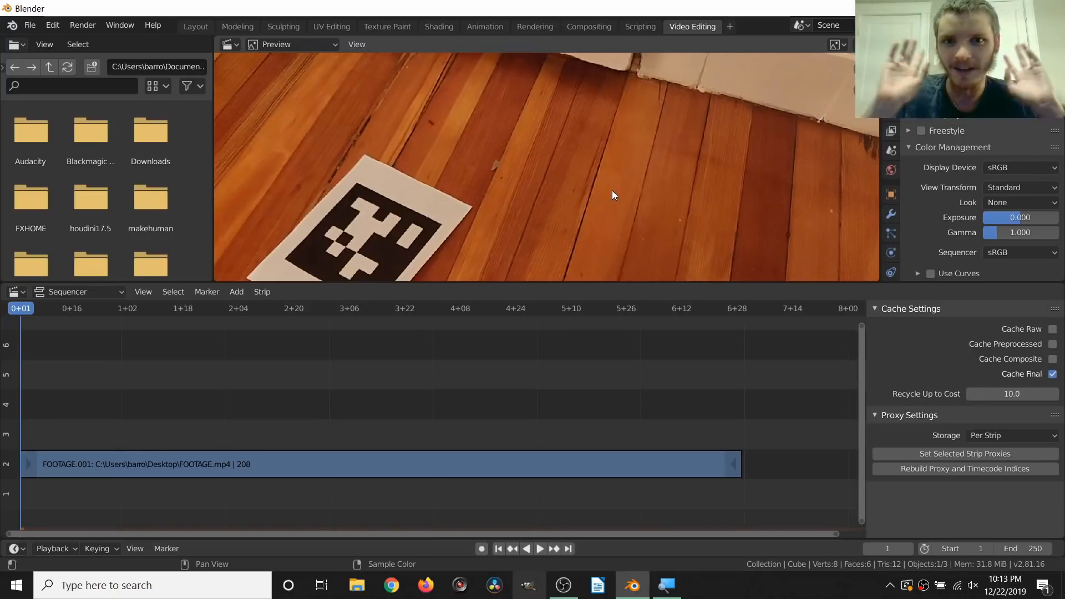
{"action": "left_click", "coordinate": [148, 466]}
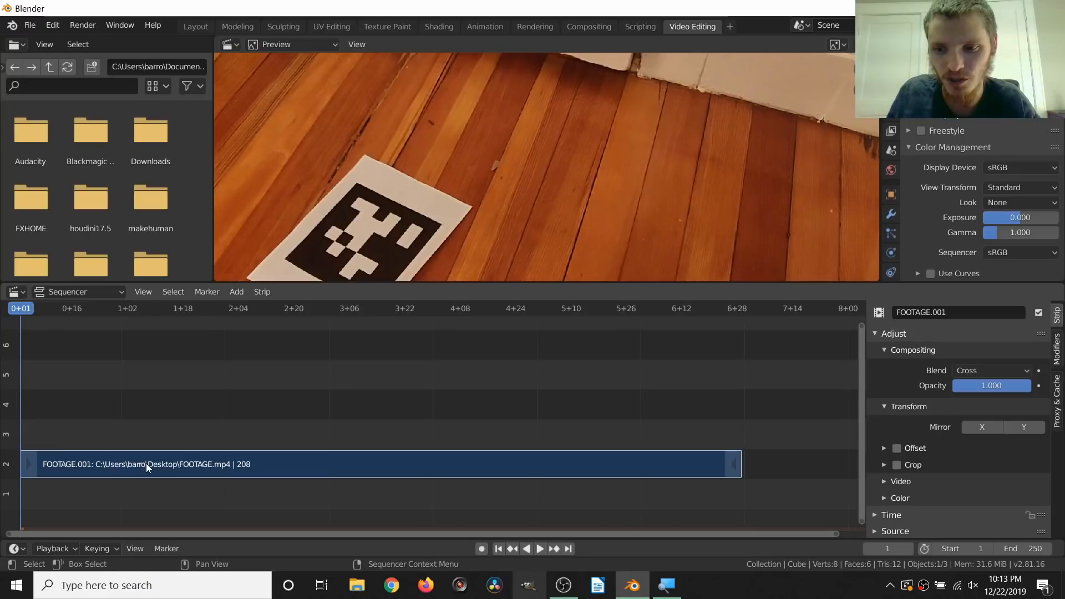
{"action": "key", "text": "space"}
{"action": "key", "text": "space"}
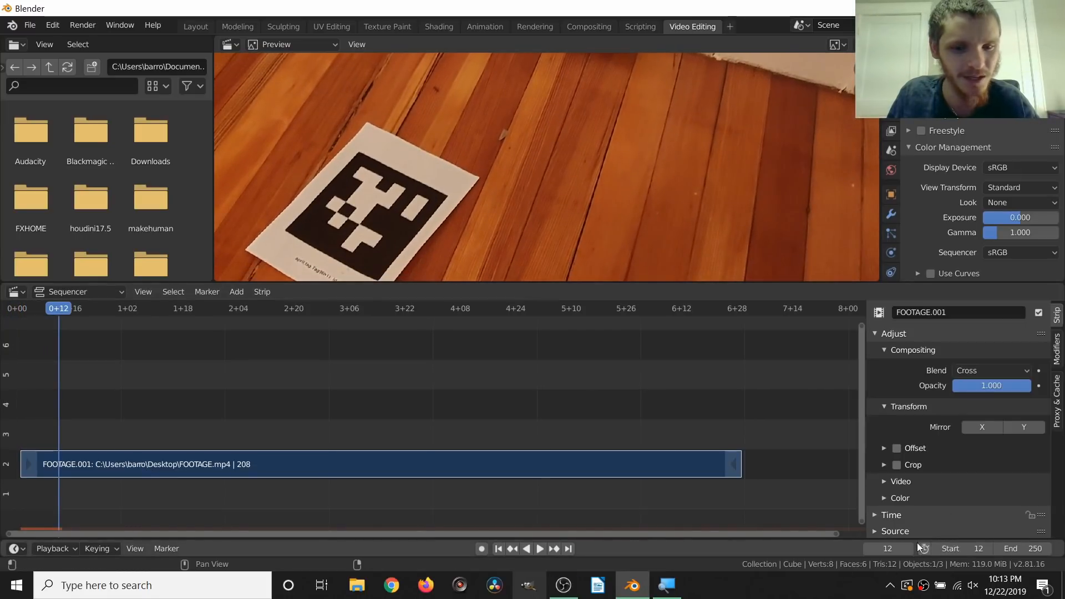
{"action": "left_click_drag", "start_coordinate": [654, 310], "coordinate": [554, 162]}
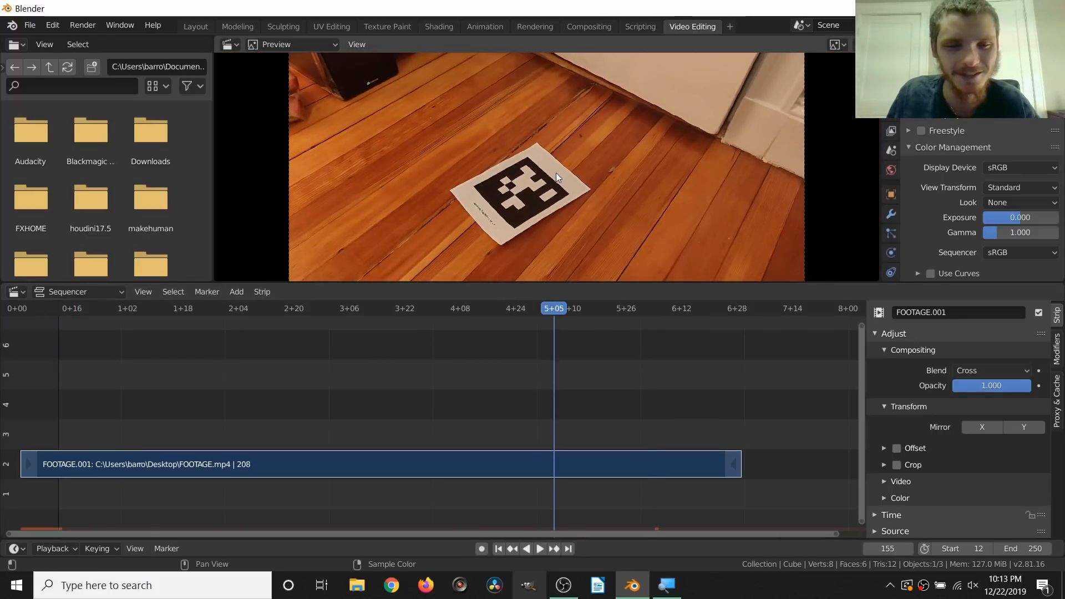
{"action": "key", "text": "space"}
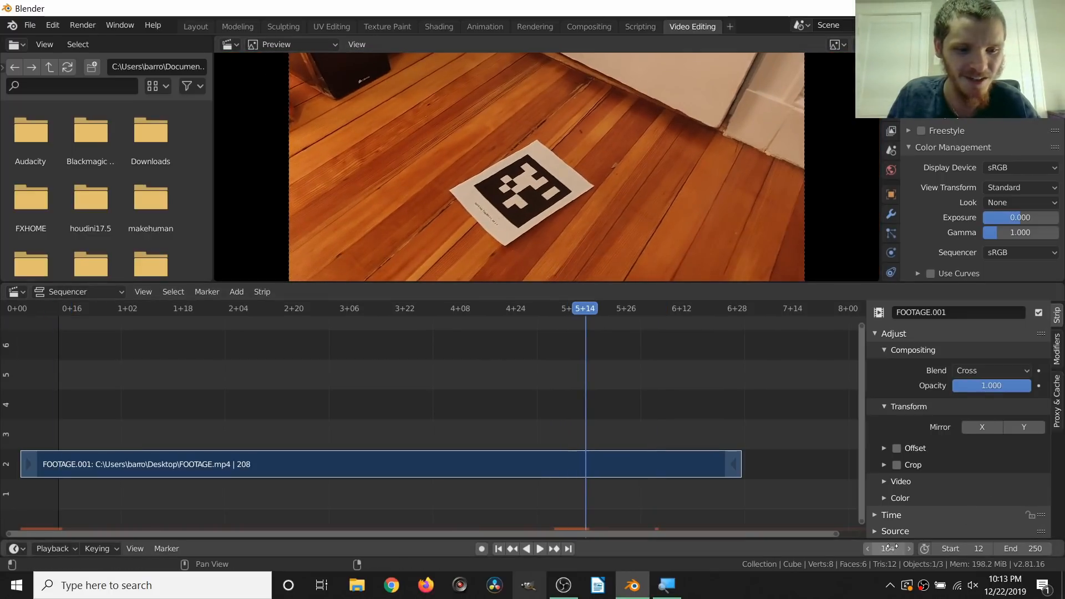
{"action": "key", "text": "ctrl+c"}
{"action": "key", "text": "ctrl+v"}
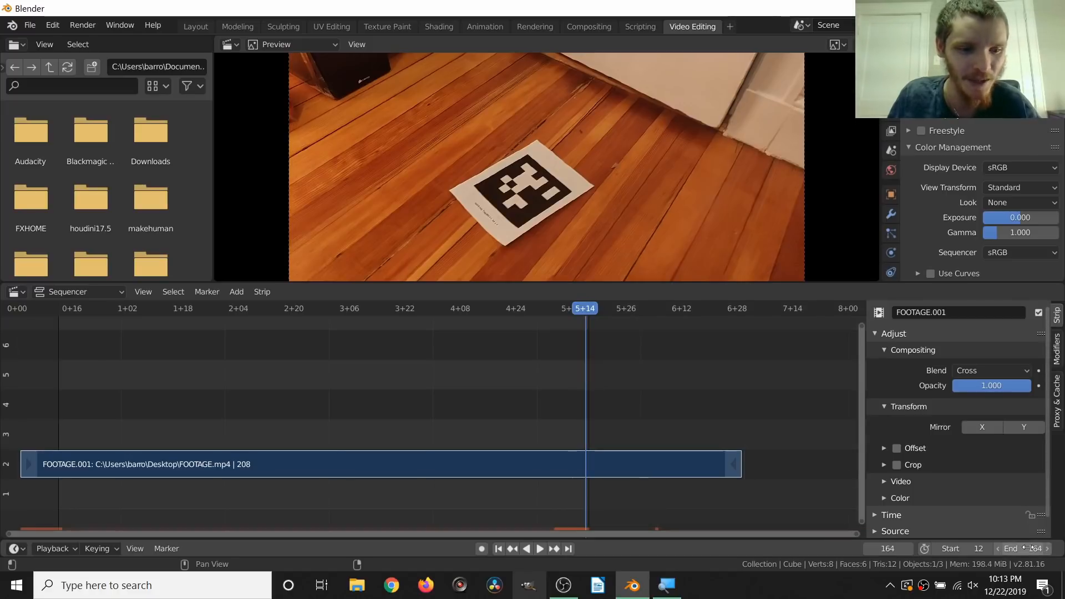
Step: Return to the start of the frame range and play back the trimmed footage to check it
{"action": "key", "text": "shift+Left"}
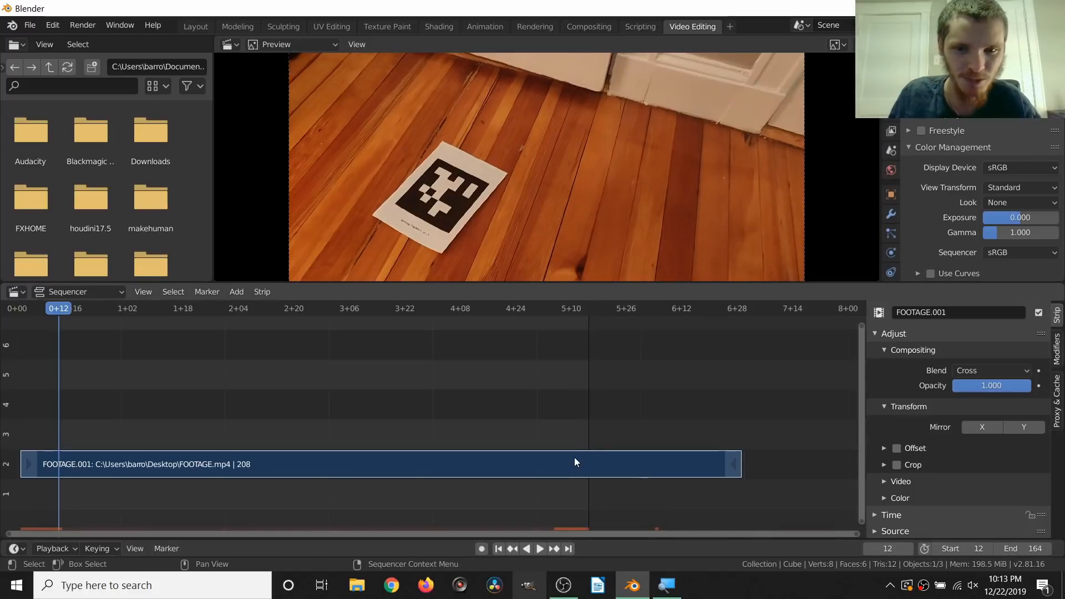
{"action": "key", "text": "space"}
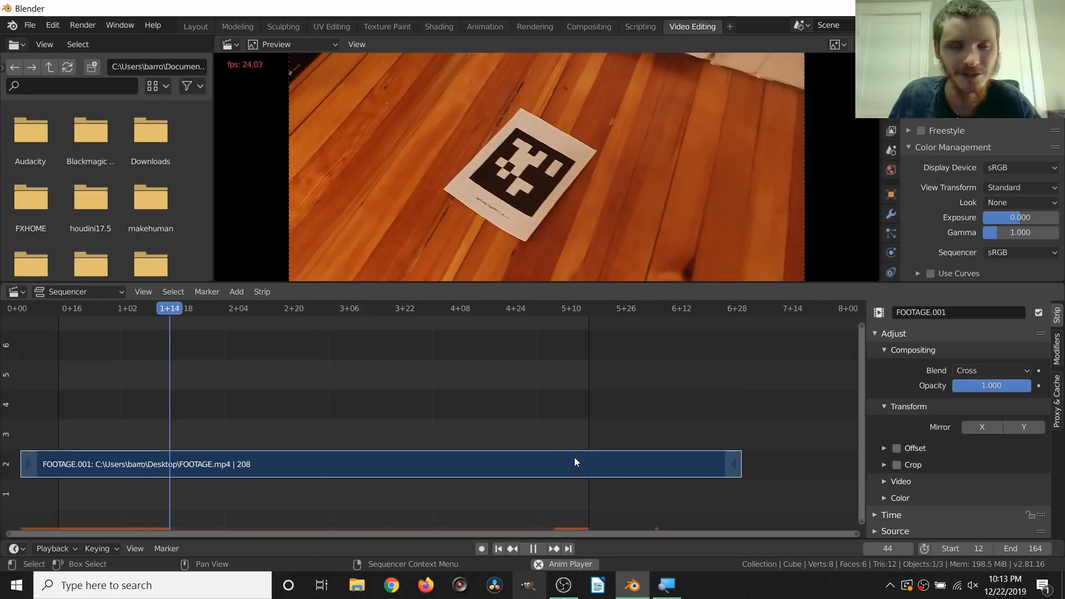
{"action": "key", "text": "space"}
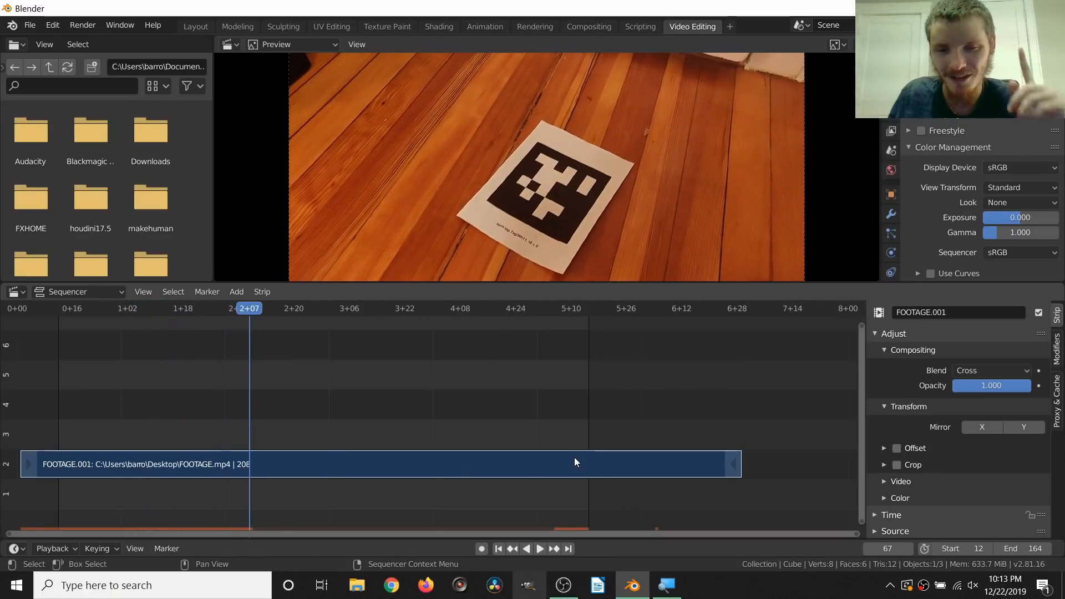
{"action": "key", "text": "space"}
{"action": "key", "text": "space"}
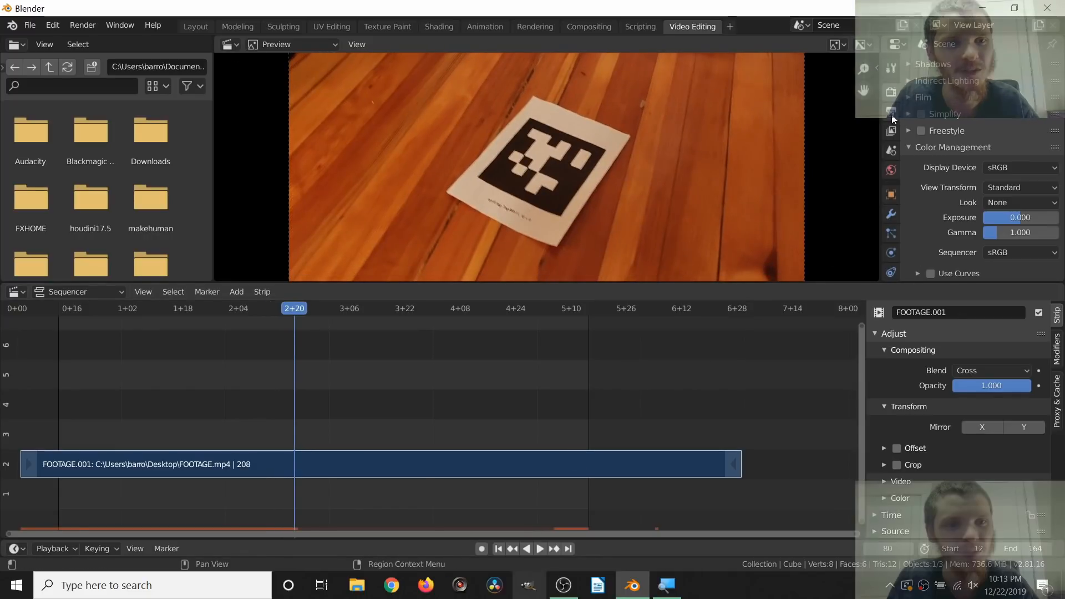
Step: Set the color mode of the PNG render output to RGB
{"action": "left_click", "coordinate": [892, 131]}
{"action": "scroll", "coordinate": [970, 158], "scroll_direction": "down", "scroll_amount": 8}
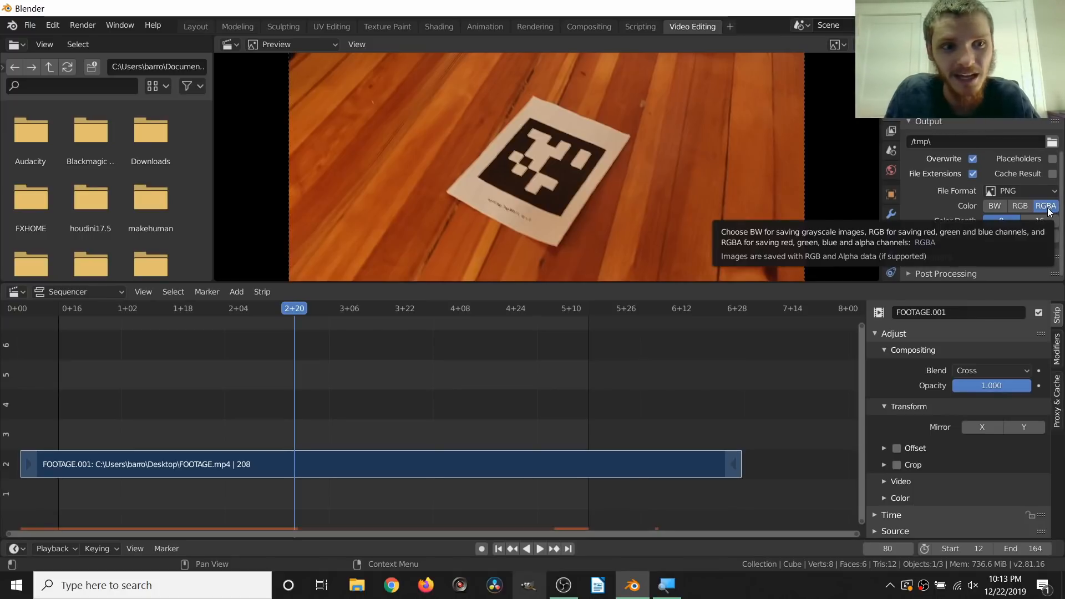
{"action": "left_click", "coordinate": [1019, 207]}
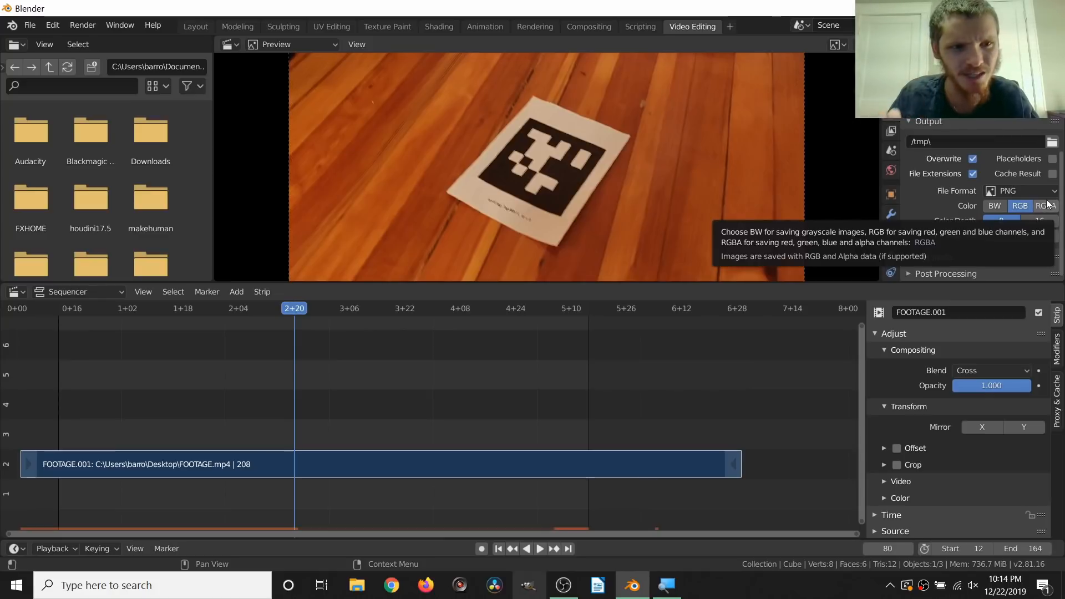
Step: Browse for the render output location and create a new Desktop folder named secondtake
{"action": "left_click", "coordinate": [1052, 142]}
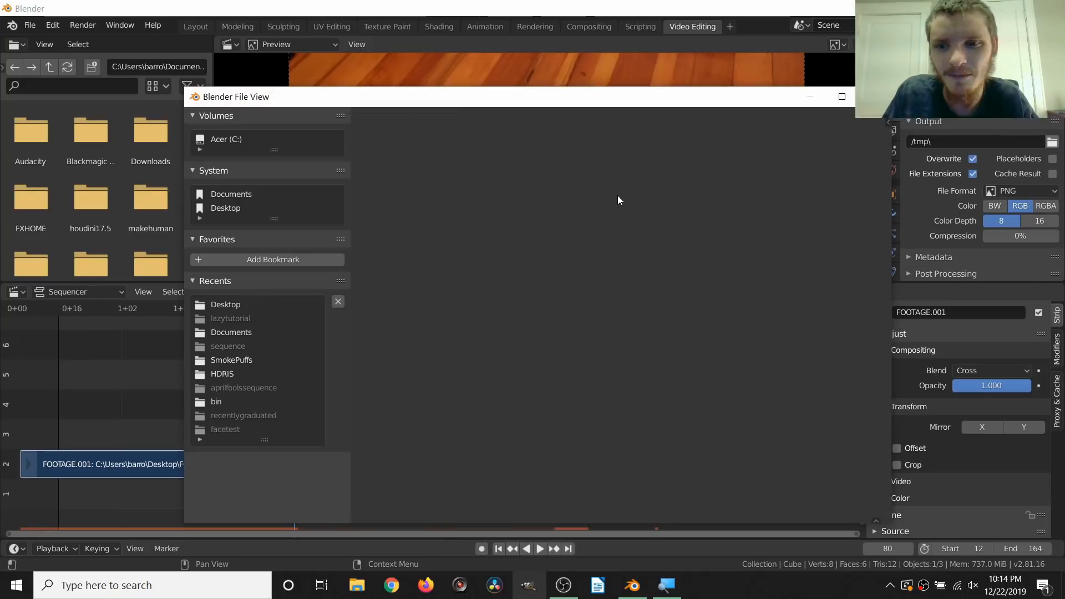
{"action": "left_click", "coordinate": [233, 209]}
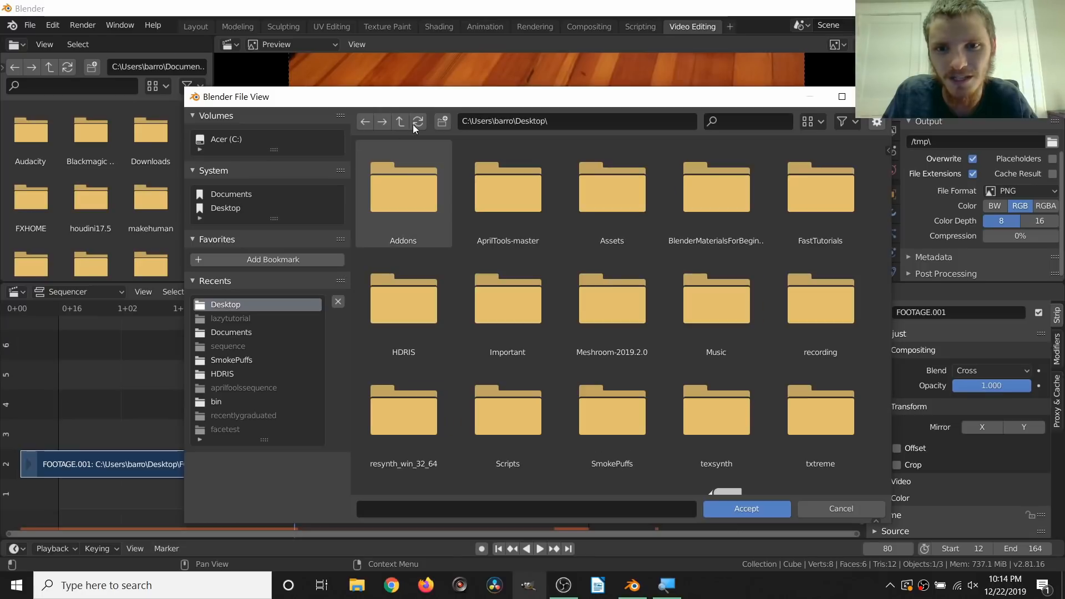
{"action": "left_click", "coordinate": [442, 122]}
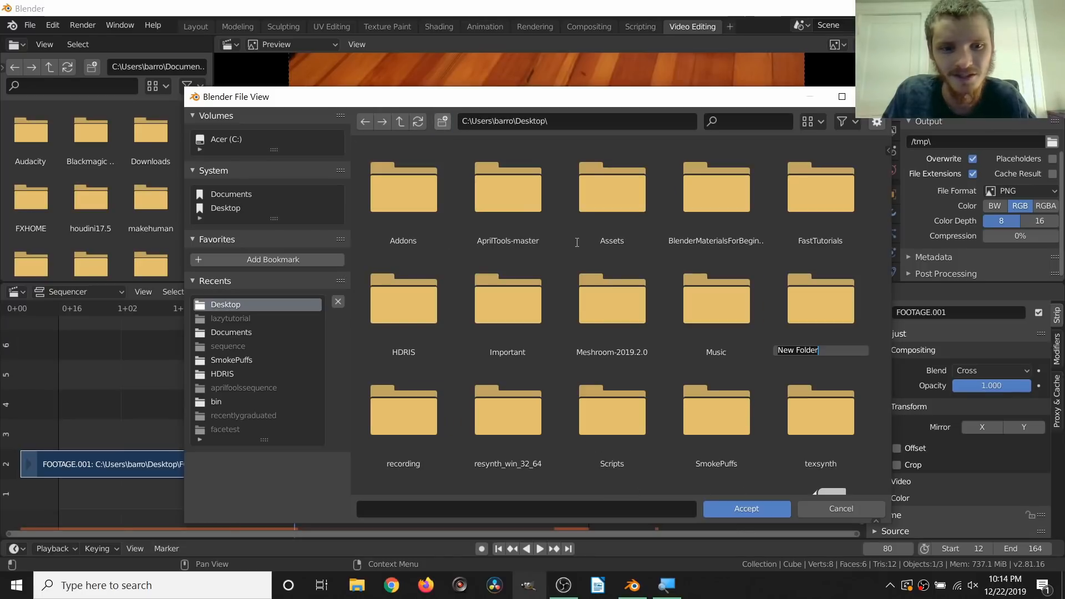
{"action": "type", "text": "secondtake"}
{"action": "key", "text": "Return"}
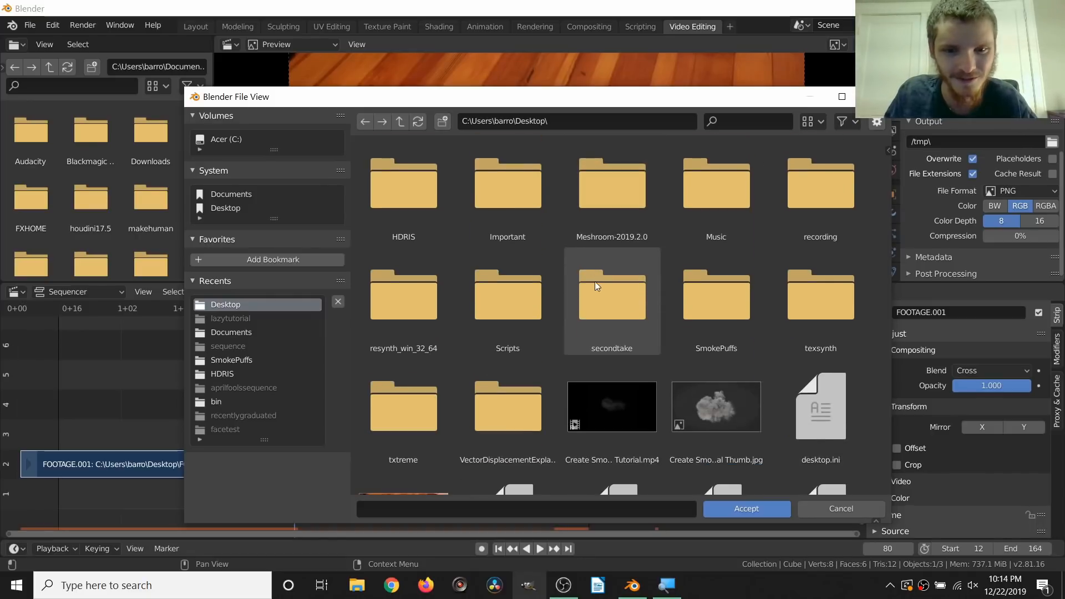
Step: Set the render output to the secondtake folder with the file name prefix sequence_
{"action": "double_click", "coordinate": [594, 292]}
{"action": "left_click", "coordinate": [489, 508]}
{"action": "type", "text": "s"}
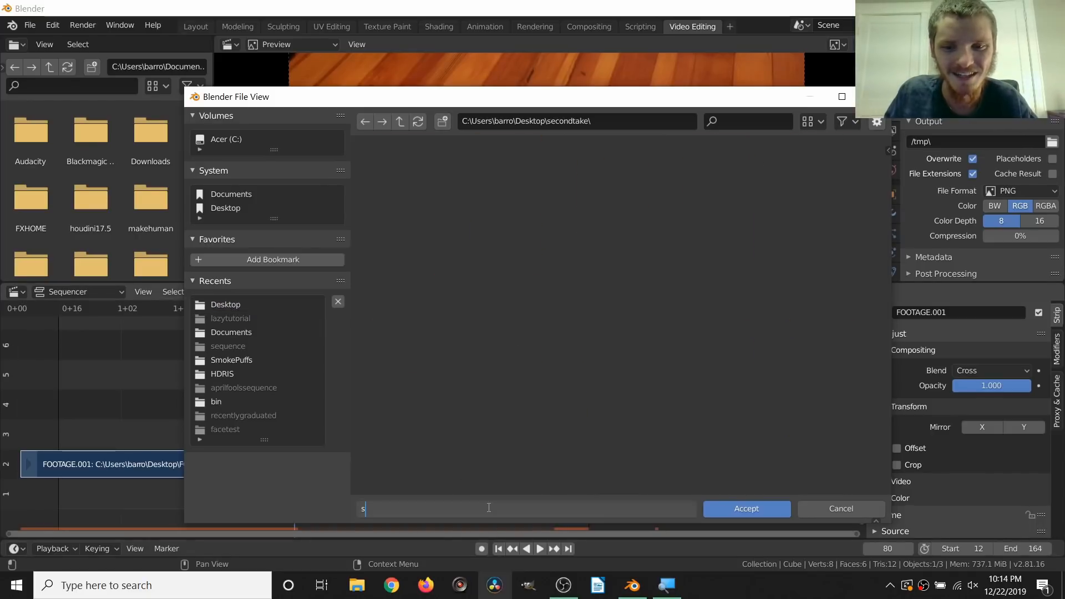
{"action": "type", "text": "equence_"}
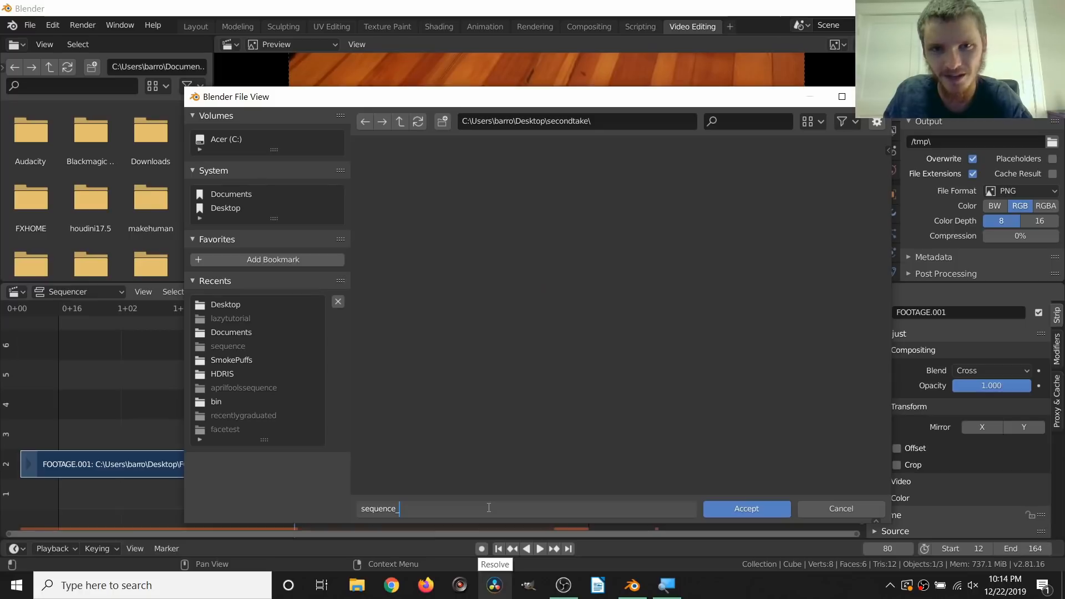
{"action": "key", "text": "Return"}
Step: Render the frame range as an image sequence and put away the render window while it runs
{"action": "key", "text": "ctrl+F12"}
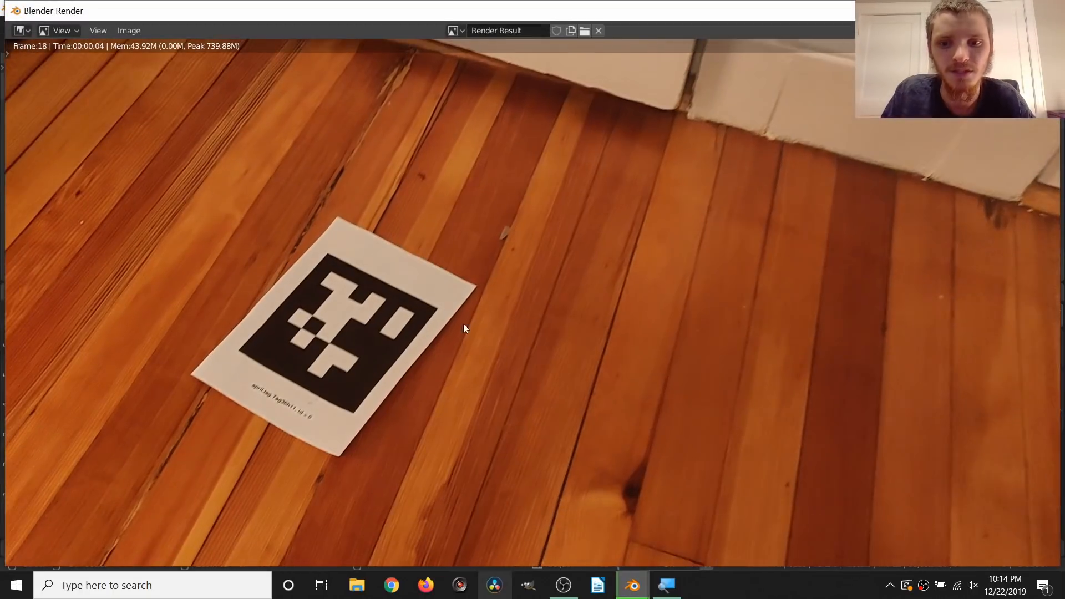
{"action": "scroll", "coordinate": [443, 307], "scroll_direction": "down", "scroll_amount": 1}
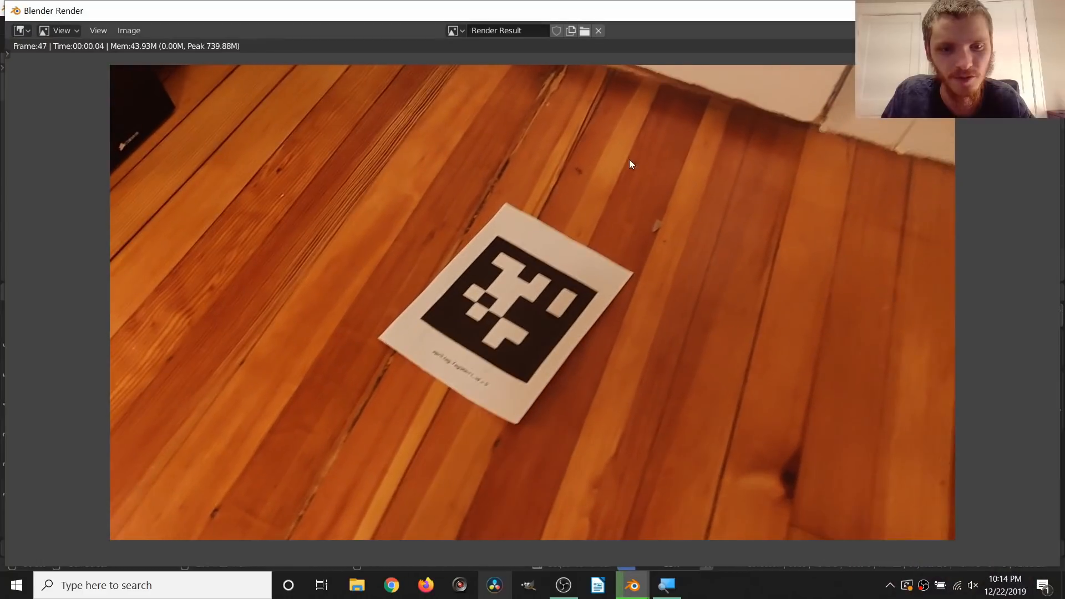
{"action": "left_click", "coordinate": [974, 10]}
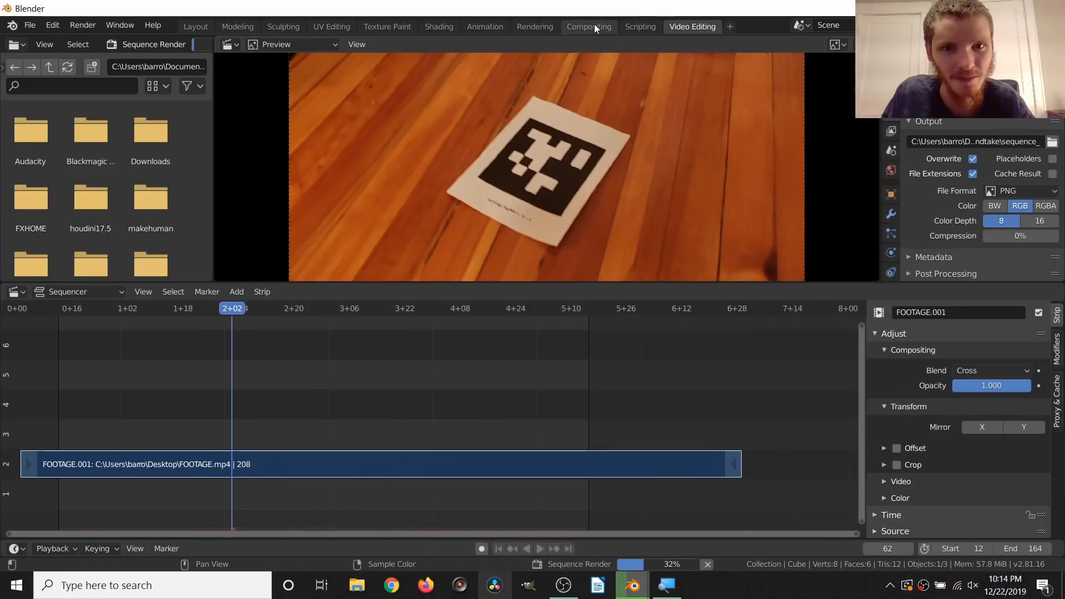
Step: Enable compositing nodes for the scene and expand the Post Processing output settings to check the sequencer option
{"action": "left_click", "coordinate": [587, 28]}
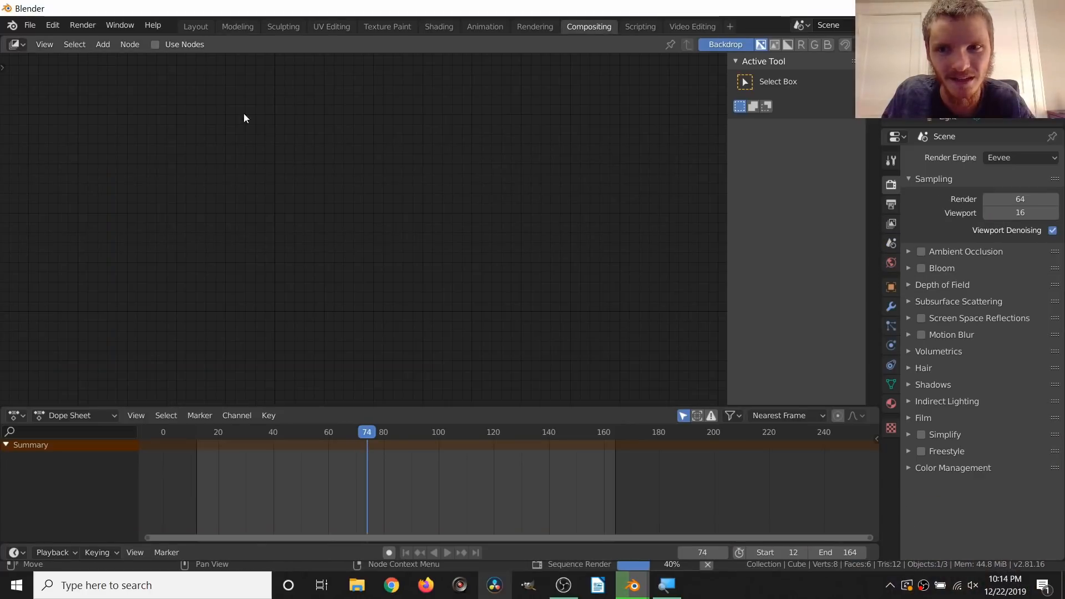
{"action": "left_click", "coordinate": [154, 45]}
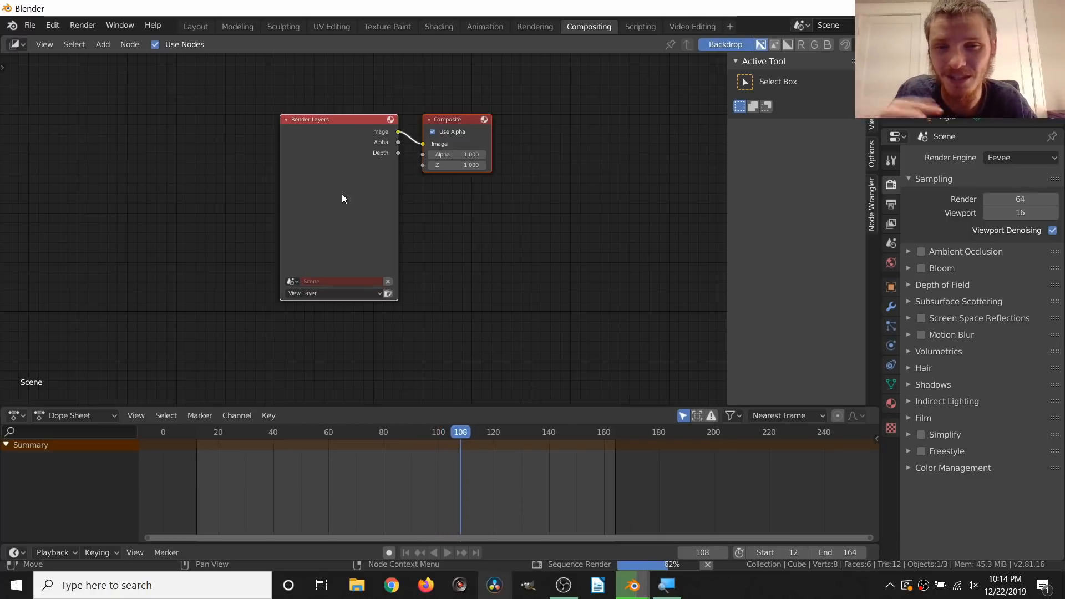
{"action": "left_click", "coordinate": [891, 204]}
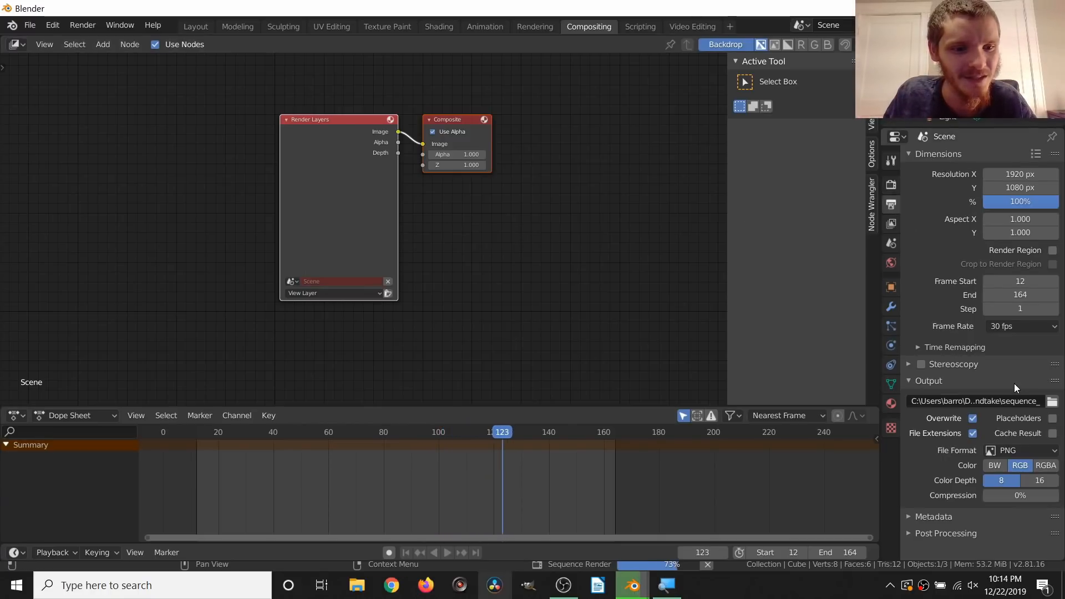
{"action": "left_click", "coordinate": [946, 533]}
{"action": "scroll", "coordinate": [956, 515], "scroll_direction": "down", "scroll_amount": 2}
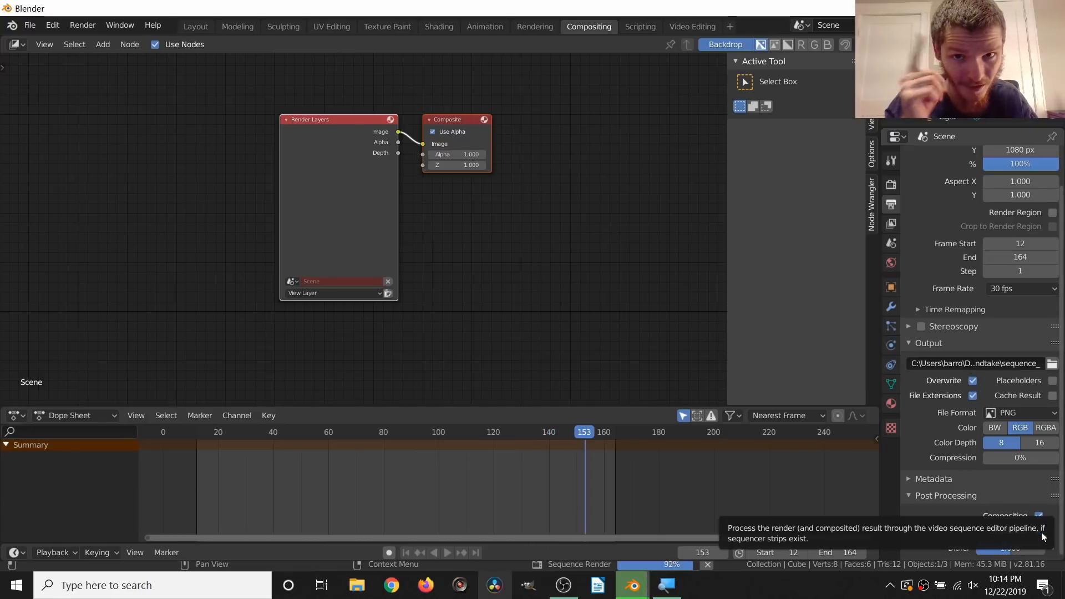
Step: Look through the rendered PNG images in the secondtake folder on the Windows desktop, and close the folder
{"action": "key", "text": "super+d"}
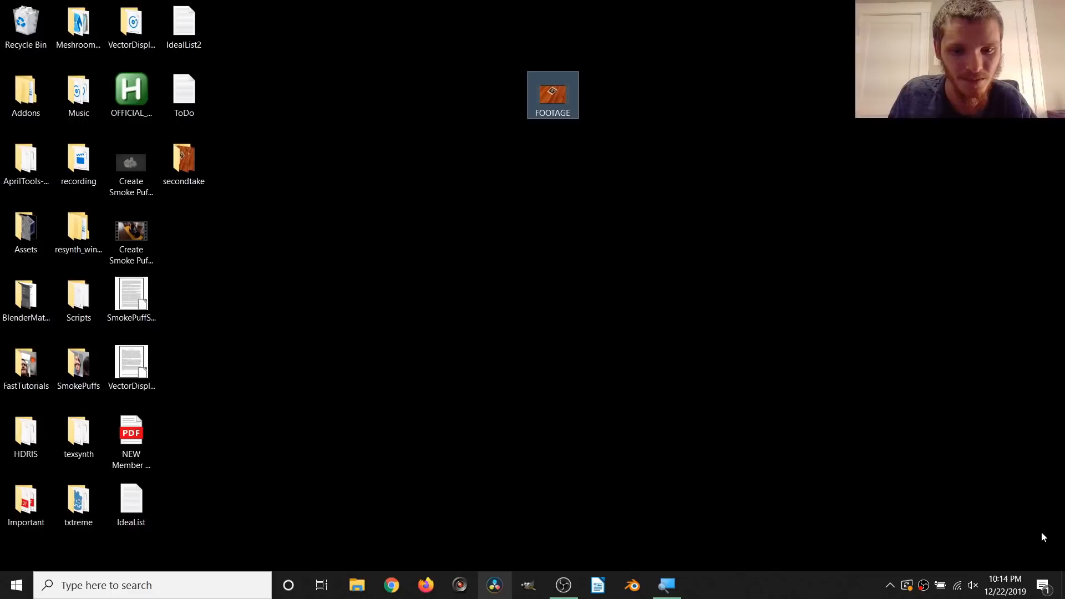
{"action": "double_click", "coordinate": [184, 162]}
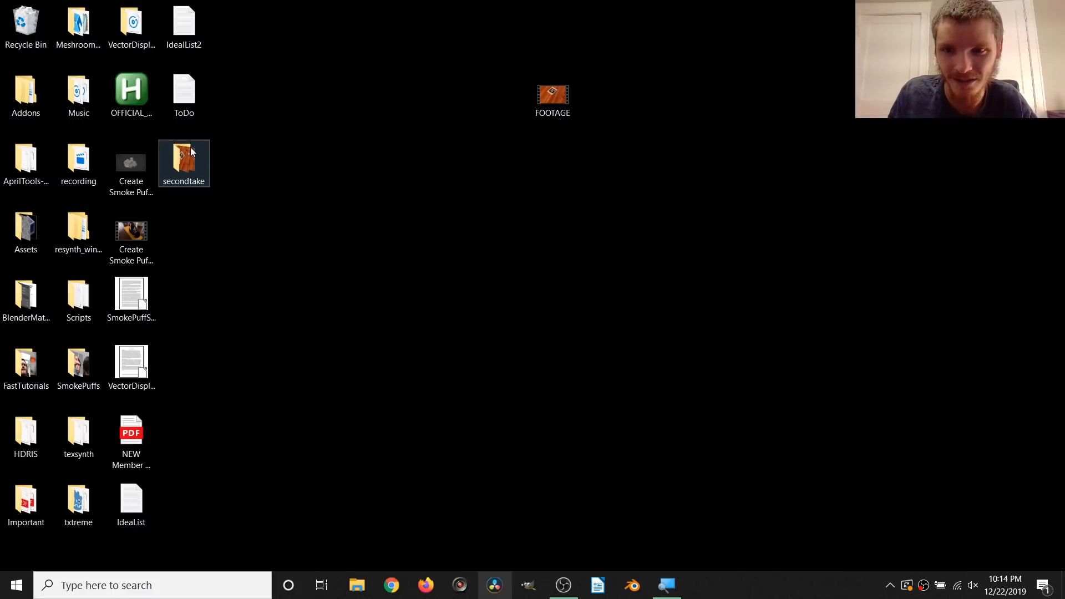
{"action": "scroll", "coordinate": [555, 239], "scroll_direction": "down", "scroll_amount": 15}
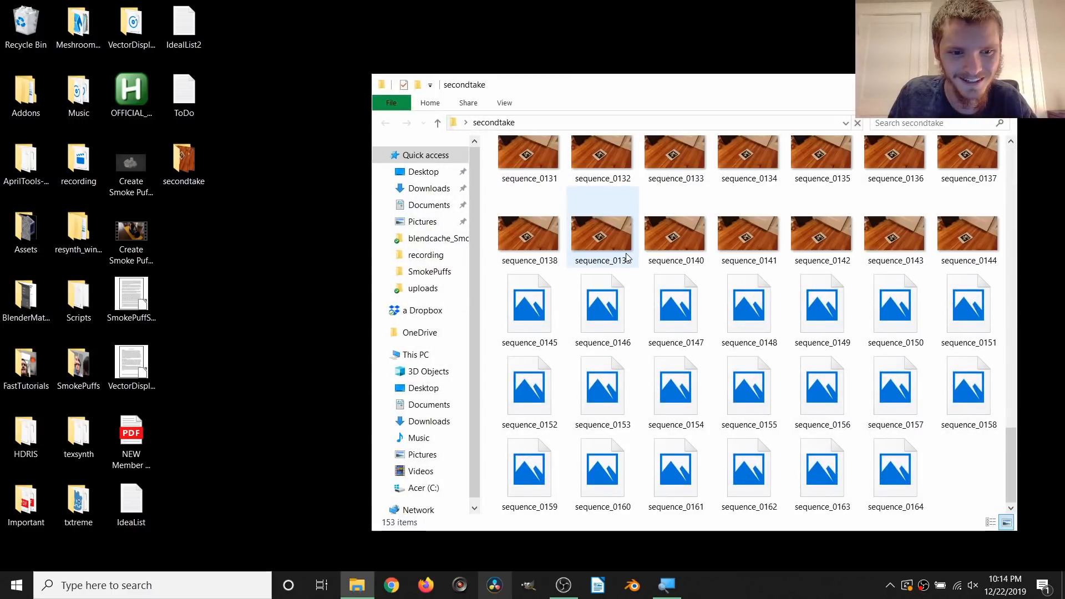
{"action": "scroll", "coordinate": [751, 415], "scroll_direction": "up", "scroll_amount": 15}
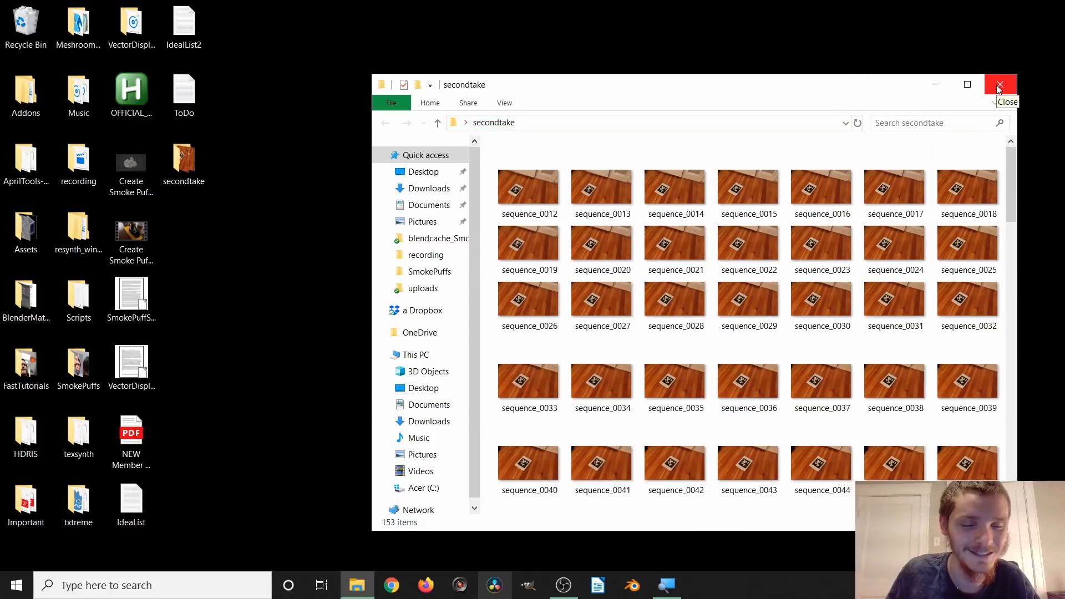
{"action": "left_click", "coordinate": [999, 86]}
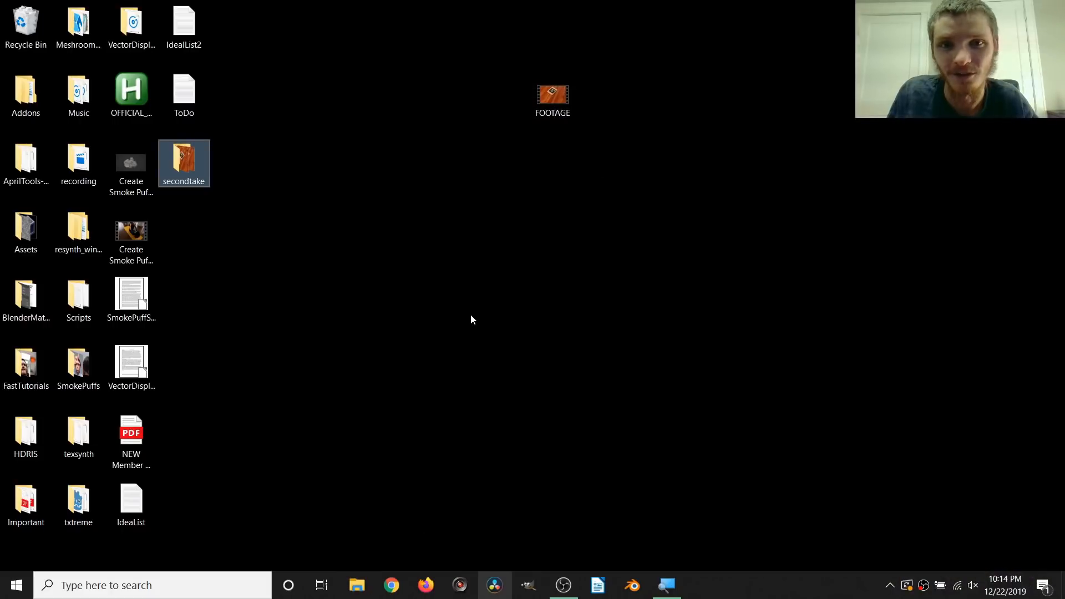
Step: Open Command Prompt and move its window clear of the desktop folders
{"action": "left_click", "coordinate": [183, 582]}
{"action": "type", "text": "cmd"}
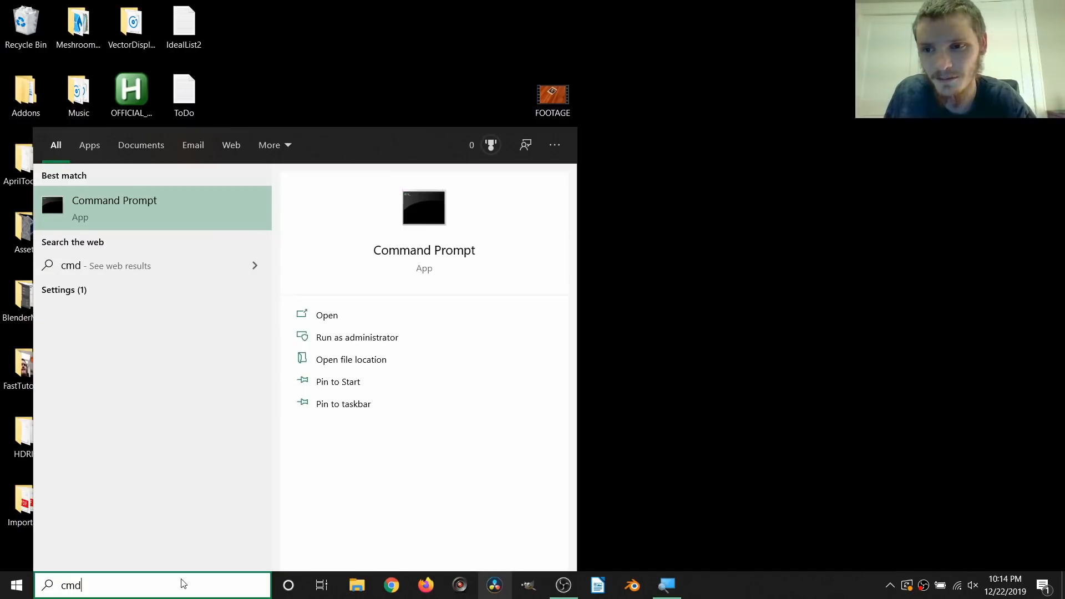
{"action": "key", "text": "Return"}
{"action": "left_click_drag", "start_coordinate": [300, 87], "coordinate": [504, 85]}
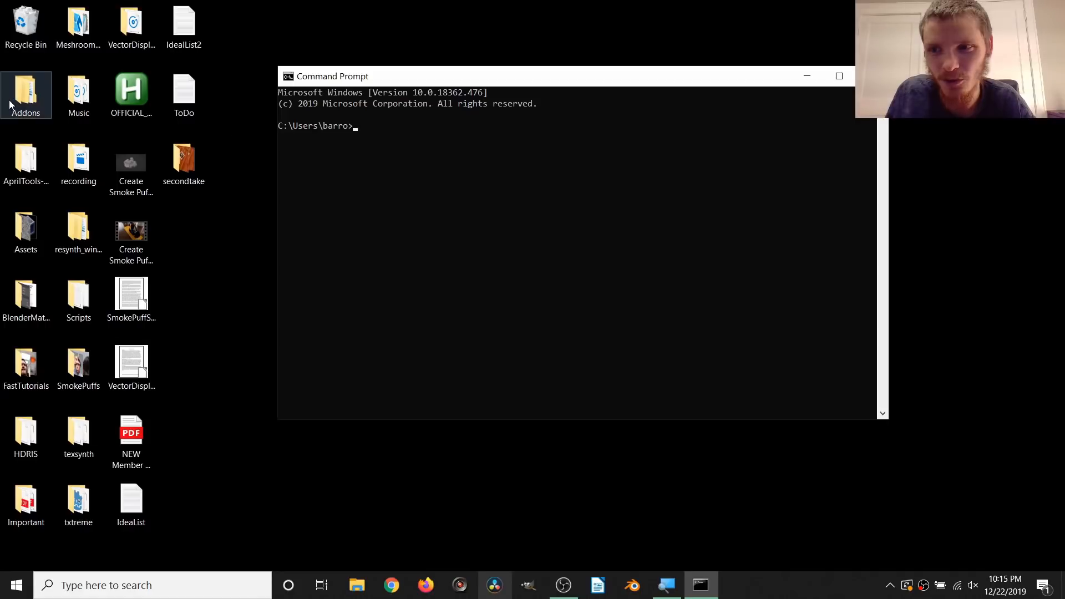
Step: Open the bin folder inside AprilTools-master in File Explorer and copy its address
{"action": "double_click", "coordinate": [26, 161]}
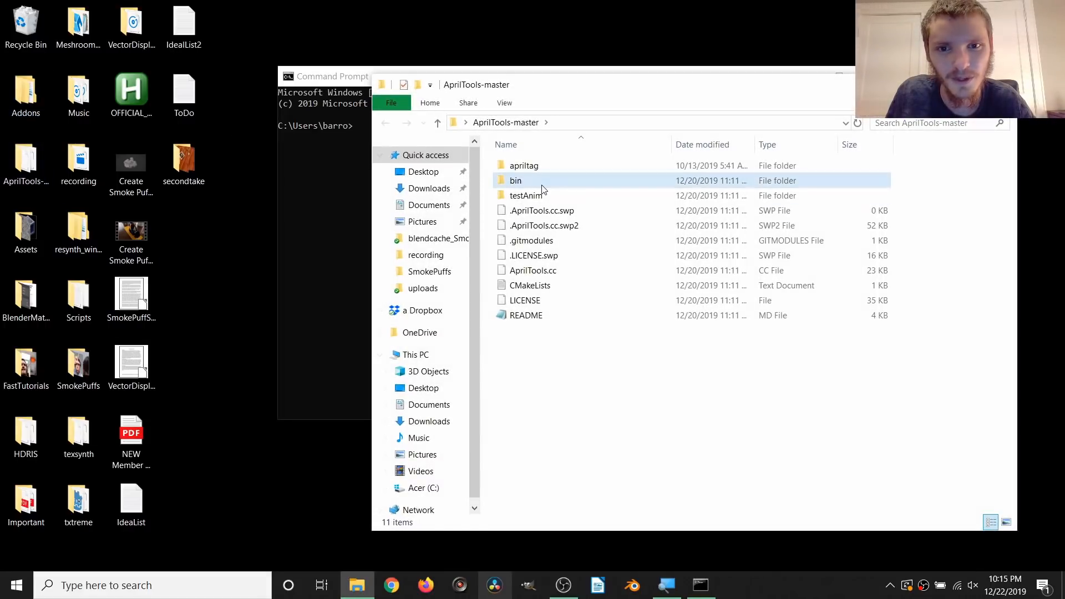
{"action": "double_click", "coordinate": [542, 182]}
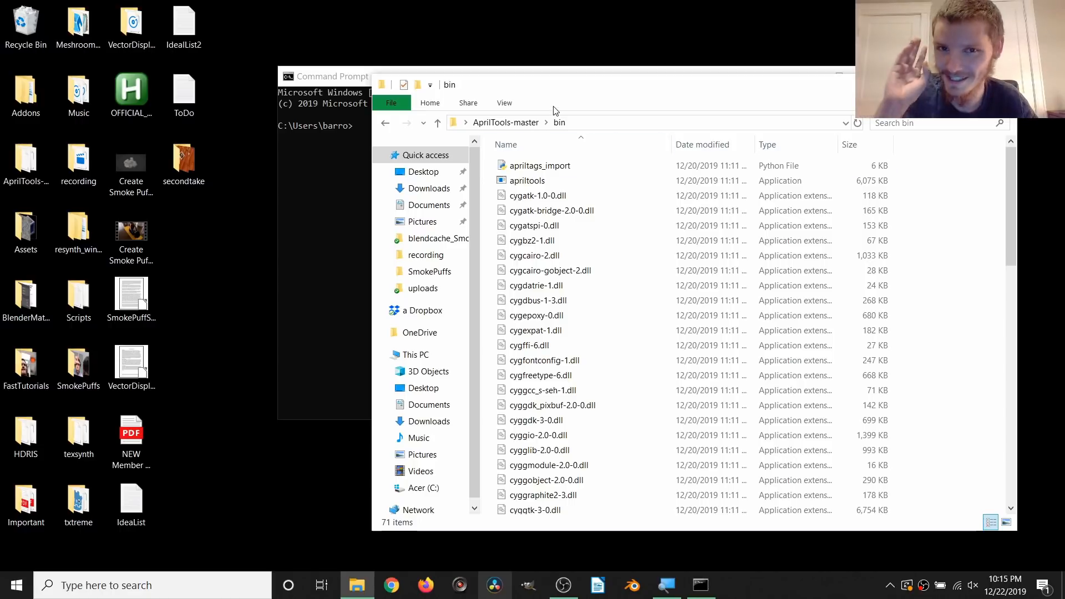
{"action": "left_click_drag", "start_coordinate": [577, 78], "coordinate": [445, 197]}
{"action": "right_click", "coordinate": [427, 245]}
{"action": "left_click", "coordinate": [447, 249]}
Step: Change the Command Prompt directory to the AprilTools-master\bin folder using cd and the copied path
{"action": "left_click", "coordinate": [411, 148]}
{"action": "type", "text": "cd"}
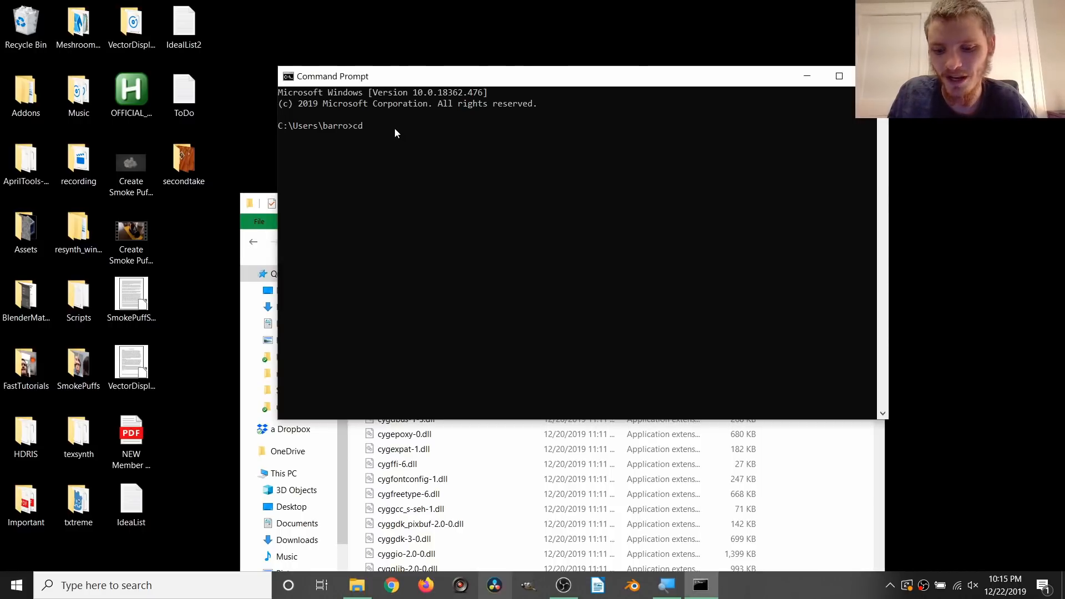
{"action": "type", "text": "C:\\Users\\barro\\Desktop\\AprilTools-master\\bin"}
{"action": "key", "text": "Return"}
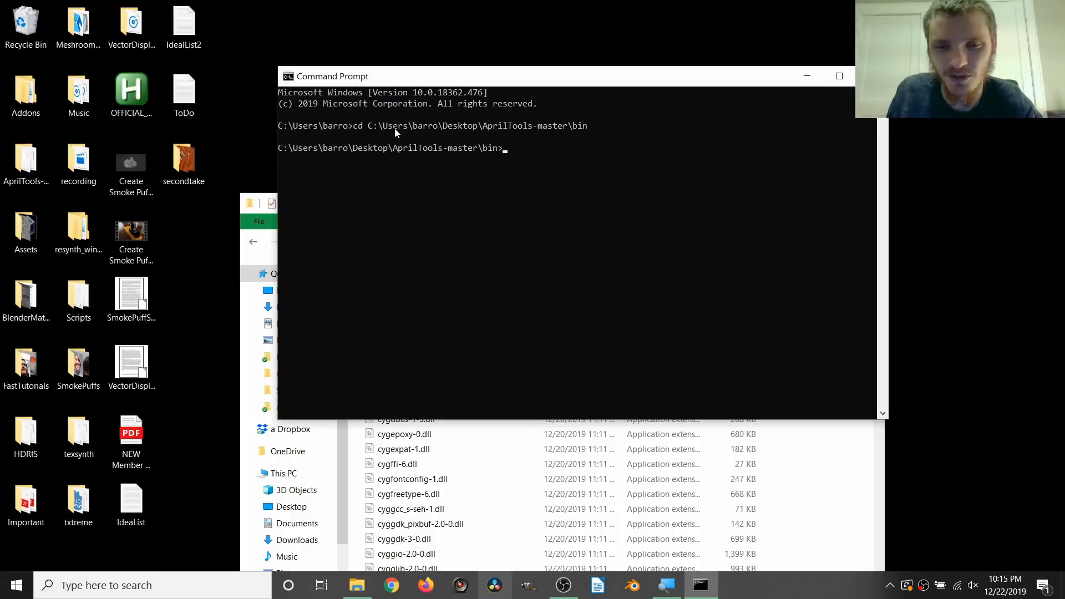
Step: Run apriltools.exe without options and maximize the Command Prompt window to read its usage instructions
{"action": "type", "text": "apriltools"}
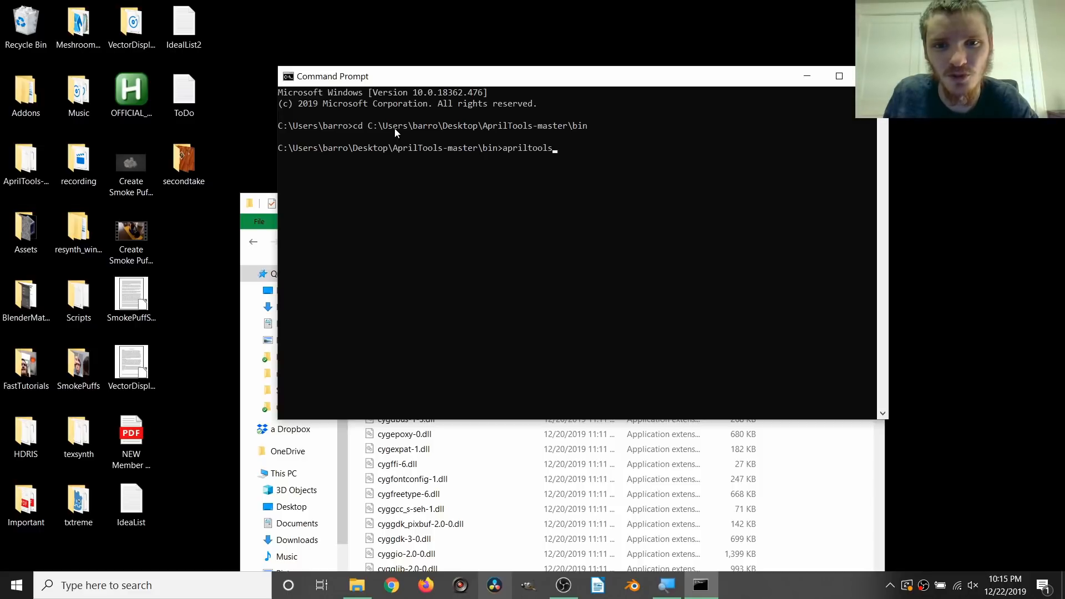
{"action": "type", "text": ".exex"}
{"action": "key", "text": "Return"}
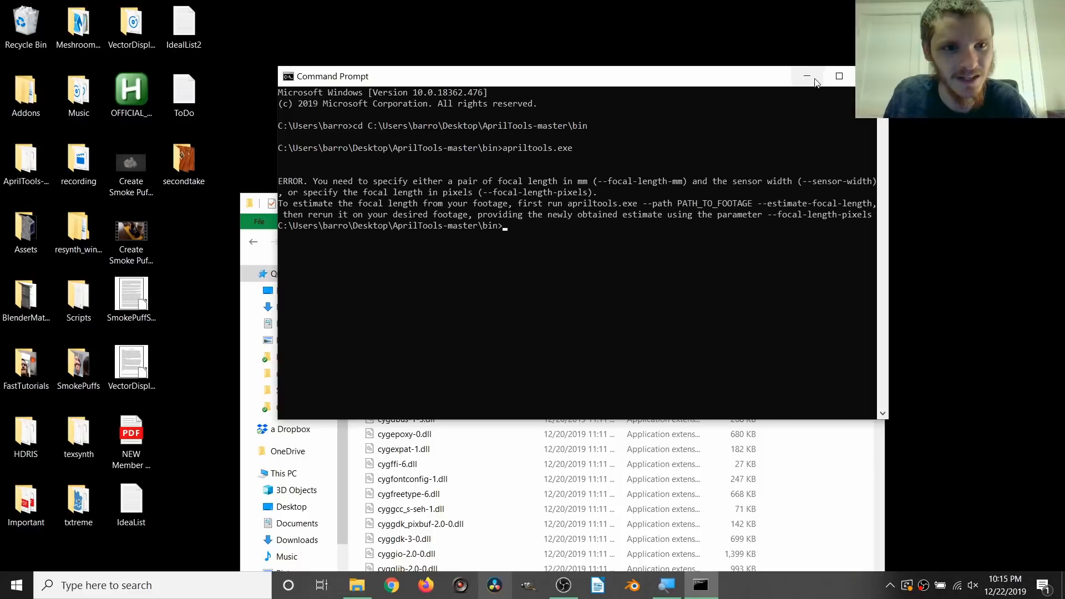
{"action": "left_click", "coordinate": [839, 77]}
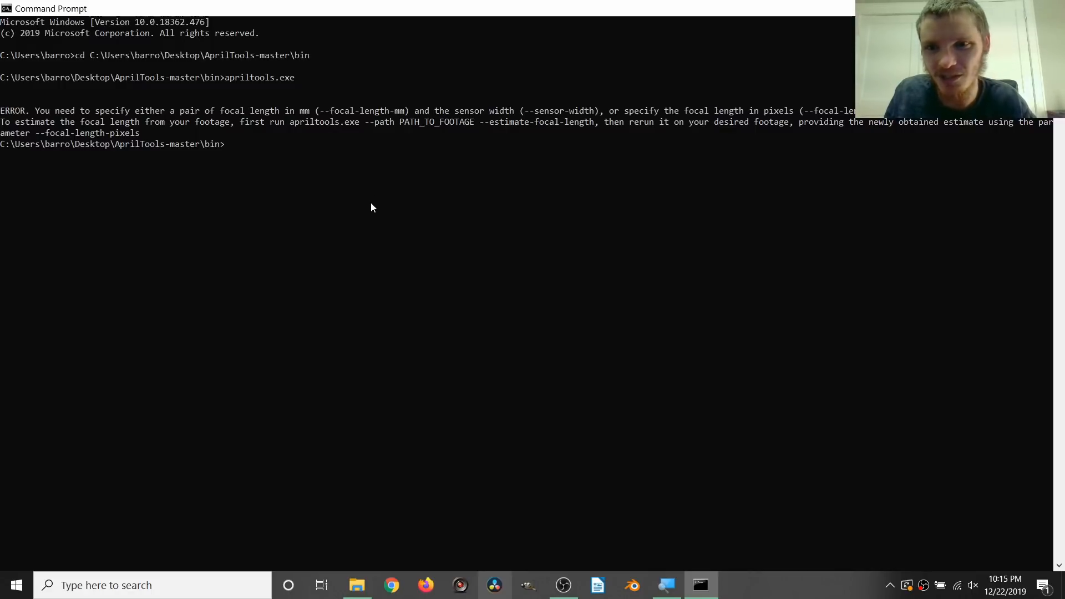
Step: Begin an apriltools.exe command with the --path option and copy the address of the secondtake folder from File Explorer
{"action": "type", "text": "apriltools.exe --path"}
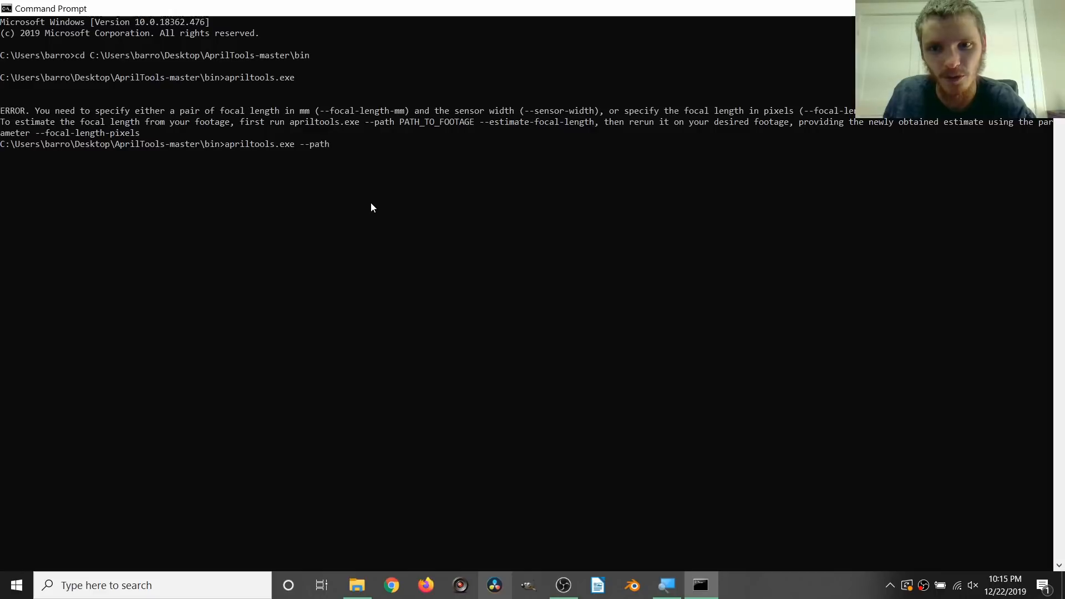
{"action": "left_click", "coordinate": [357, 585]}
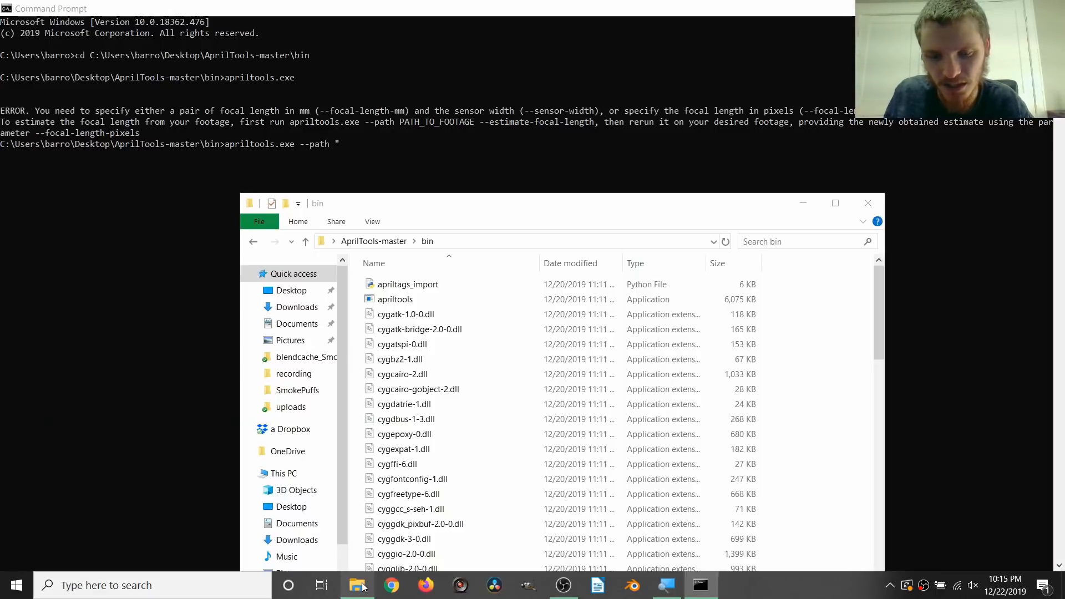
{"action": "left_click_drag", "start_coordinate": [481, 213], "coordinate": [494, 116]}
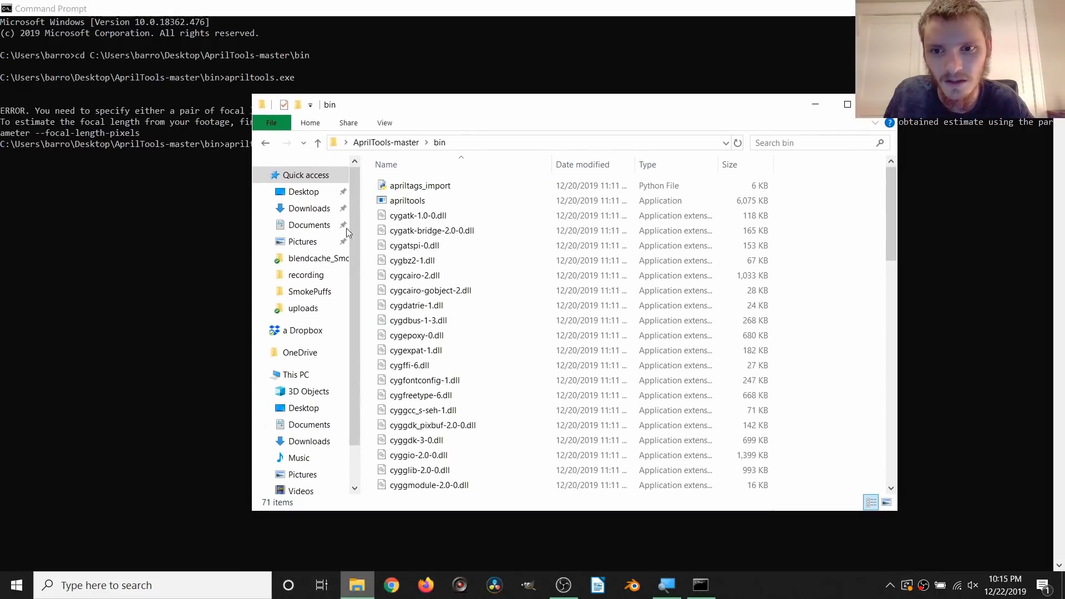
{"action": "left_click", "coordinate": [300, 193]}
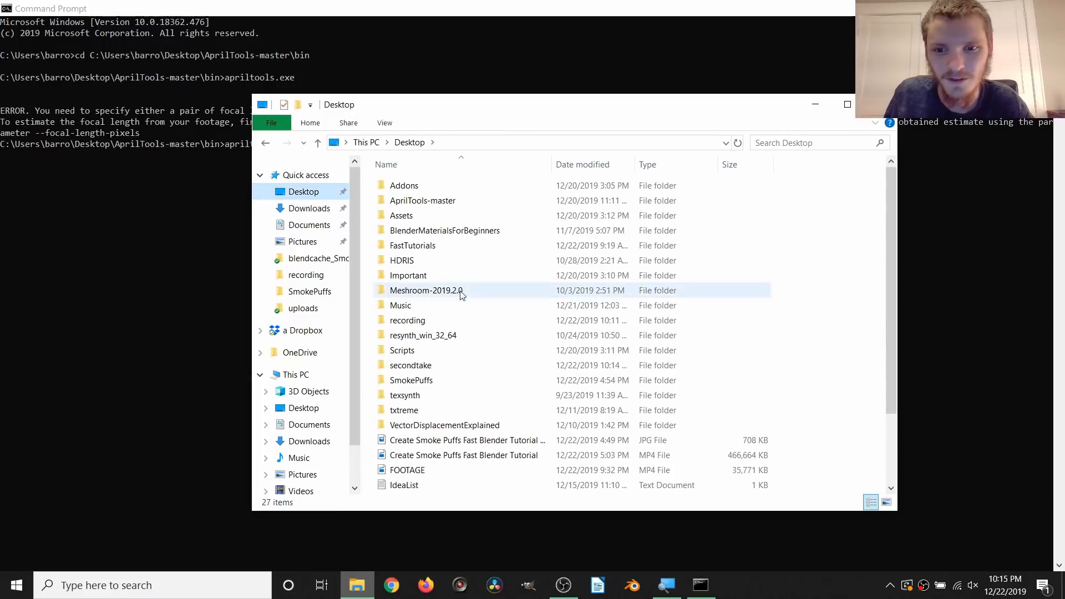
{"action": "double_click", "coordinate": [440, 365]}
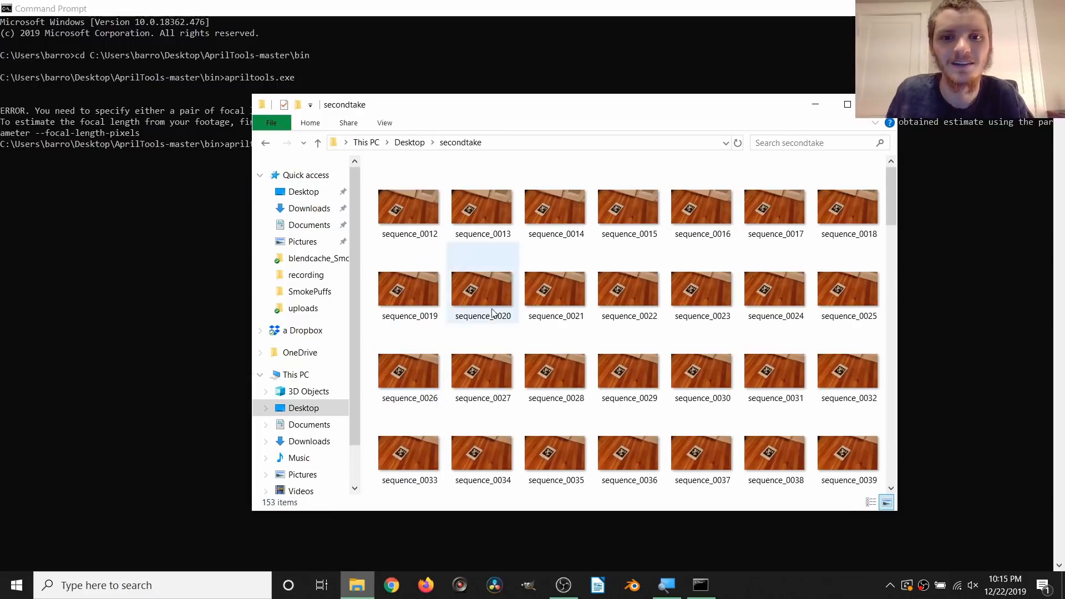
{"action": "right_click", "coordinate": [458, 138]}
{"action": "key", "text": "Escape"}
{"action": "right_click", "coordinate": [460, 142]}
{"action": "left_click", "coordinate": [489, 146]}
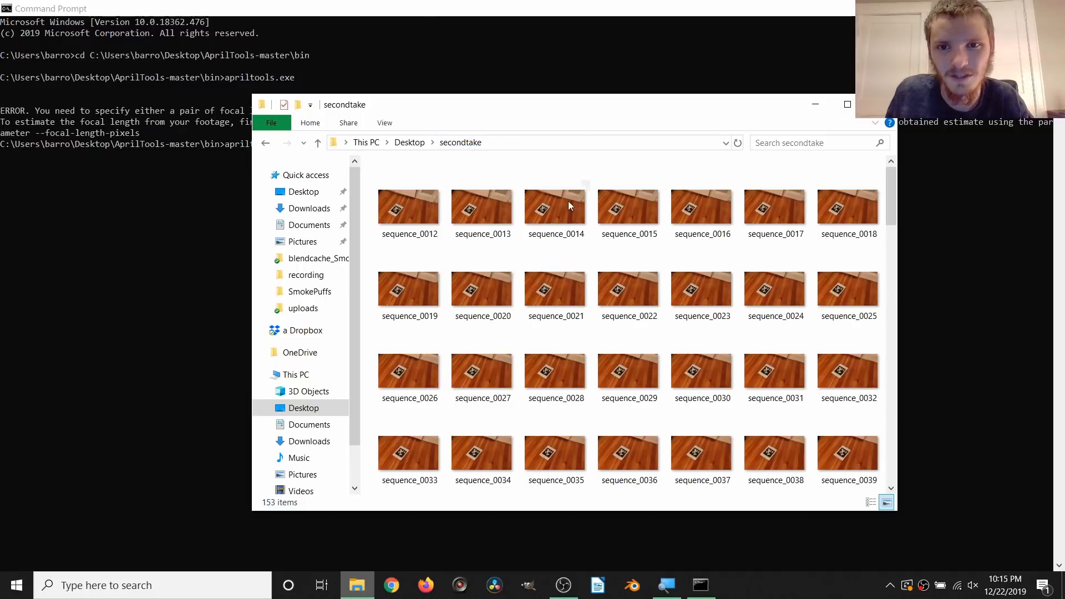
Step: Complete the command with the quoted secondtake folder path and --estimate-focal-length, and run it in Command Prompt
{"action": "left_click", "coordinate": [438, 7]}
{"action": "type", "text": "C:\\Users\\barro\\Desktop\\secondtake"}
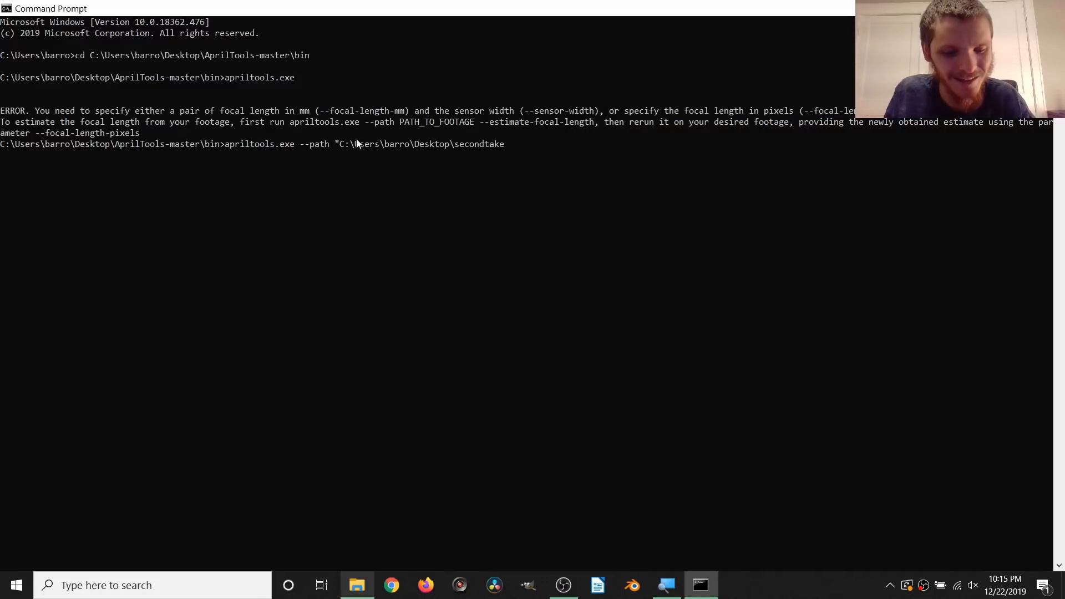
{"action": "type", "text": "\" --estimate-focal-length"}
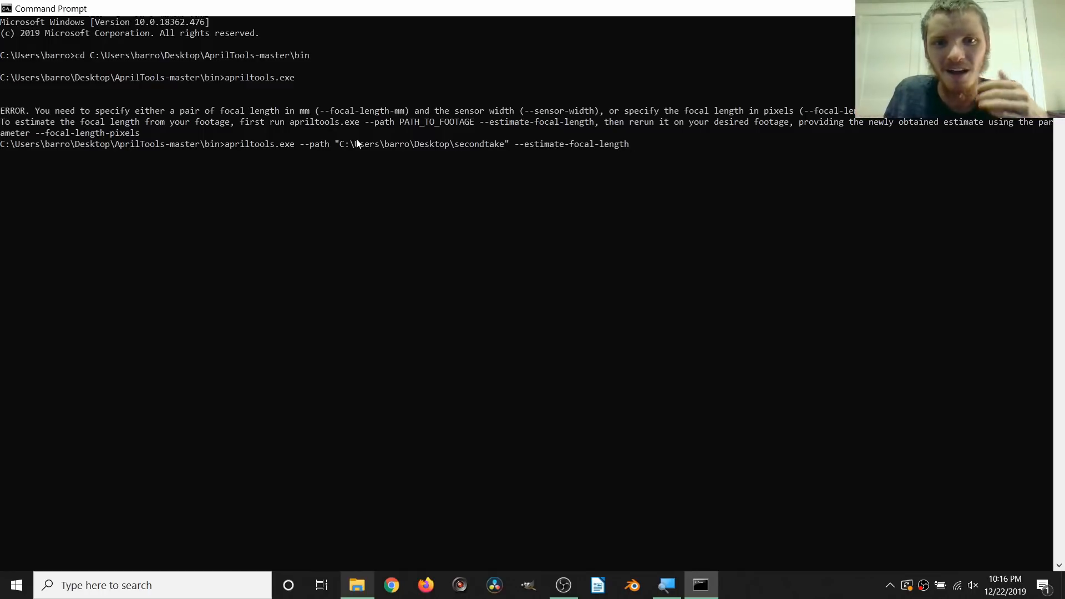
{"action": "key", "text": "Return"}
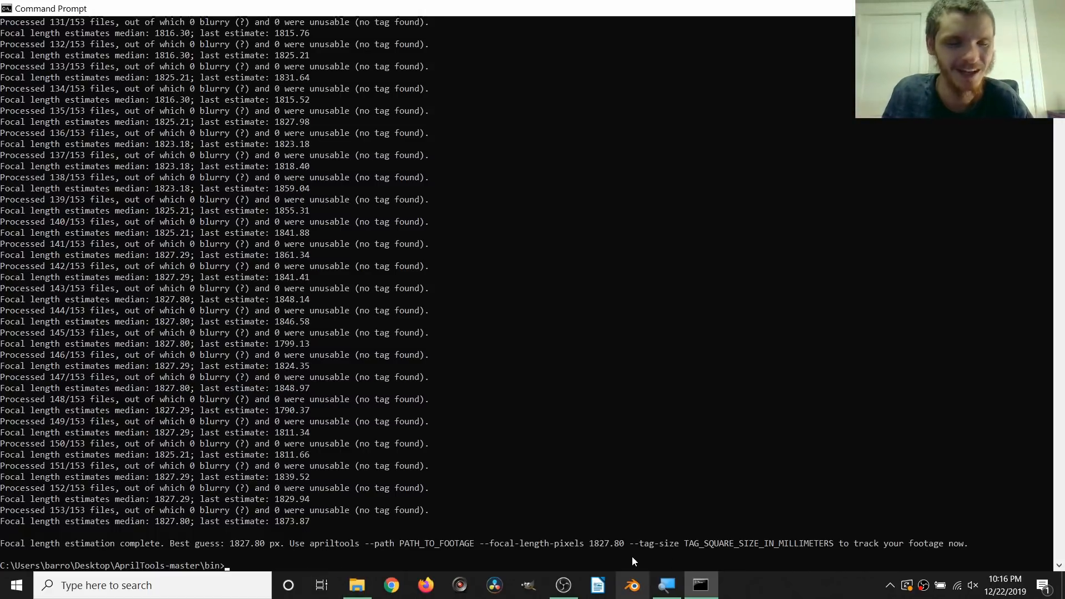
Step: Begin an apriltools command with --path and an opening quote, then paste the secondtake folder's address copied from File Explorer
{"action": "left_click", "coordinate": [602, 510]}
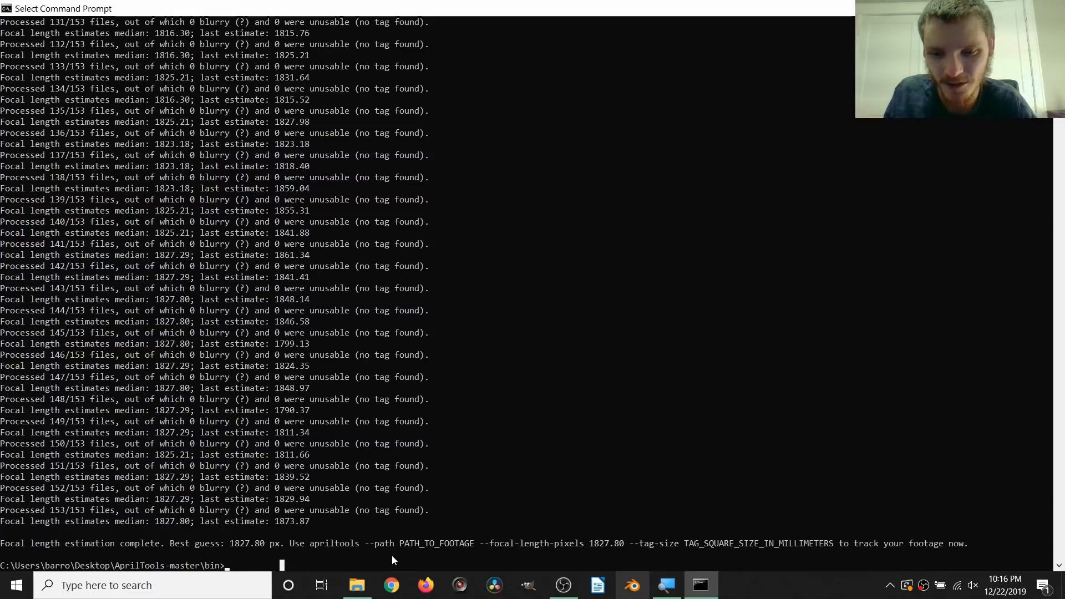
{"action": "type", "text": "apriltools --path"}
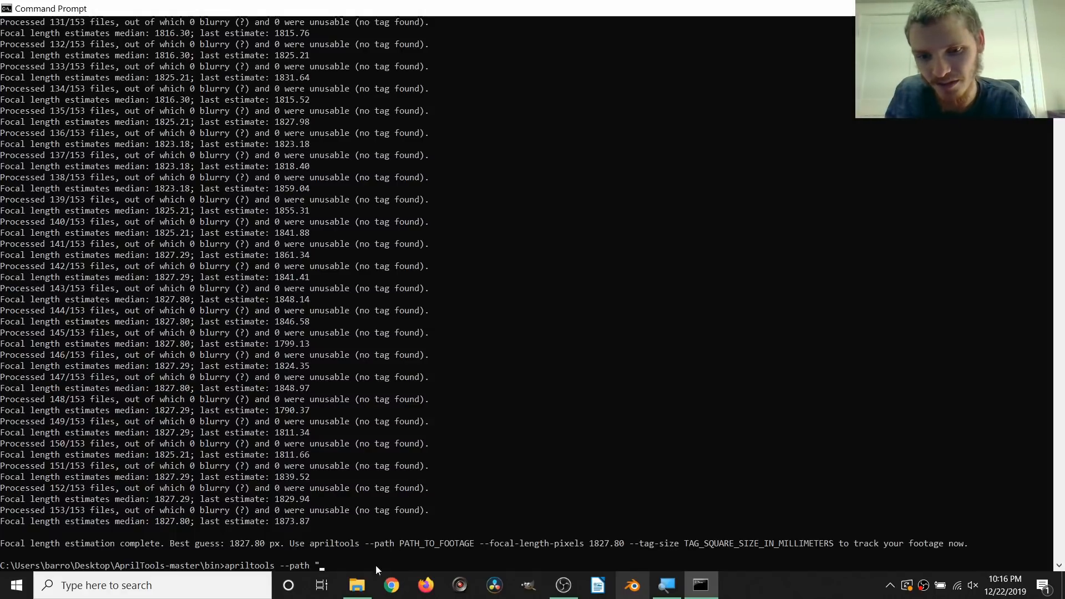
{"action": "left_click", "coordinate": [357, 585]}
{"action": "right_click", "coordinate": [453, 144]}
{"action": "left_click", "coordinate": [465, 148]}
{"action": "key", "text": "alt+Tab"}
{"action": "right_click", "coordinate": [434, 480]}
Step: Complete the tracking command with a closing quote, --focal-length-pixels 1827.80 and --tag-size 169, and run it
{"action": "type", "text": "\" -"}
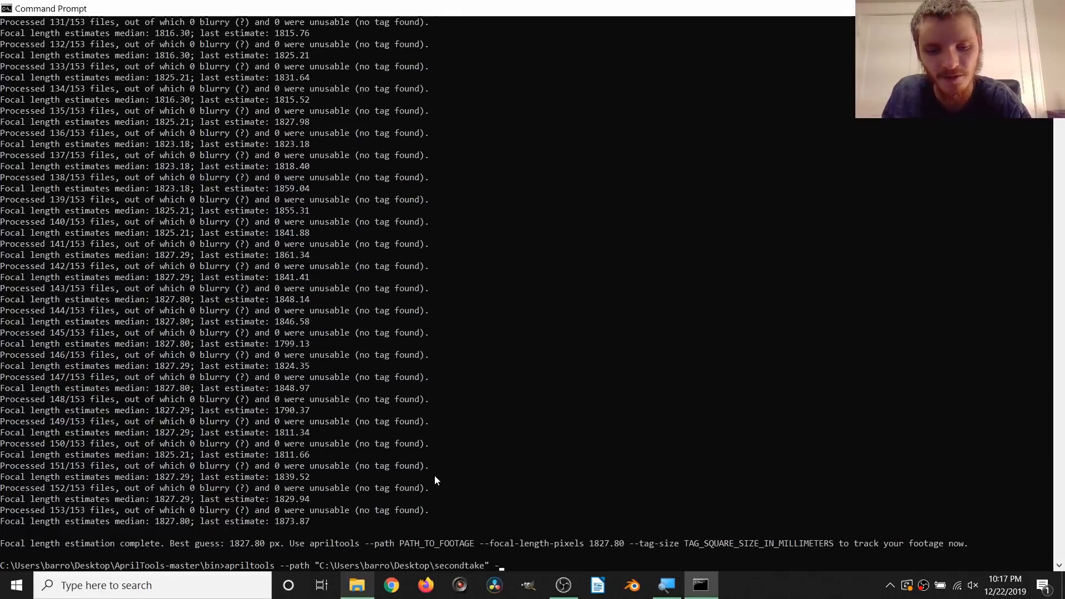
{"action": "type", "text": "-focal-length-pixels 1827.80 --tag-size"}
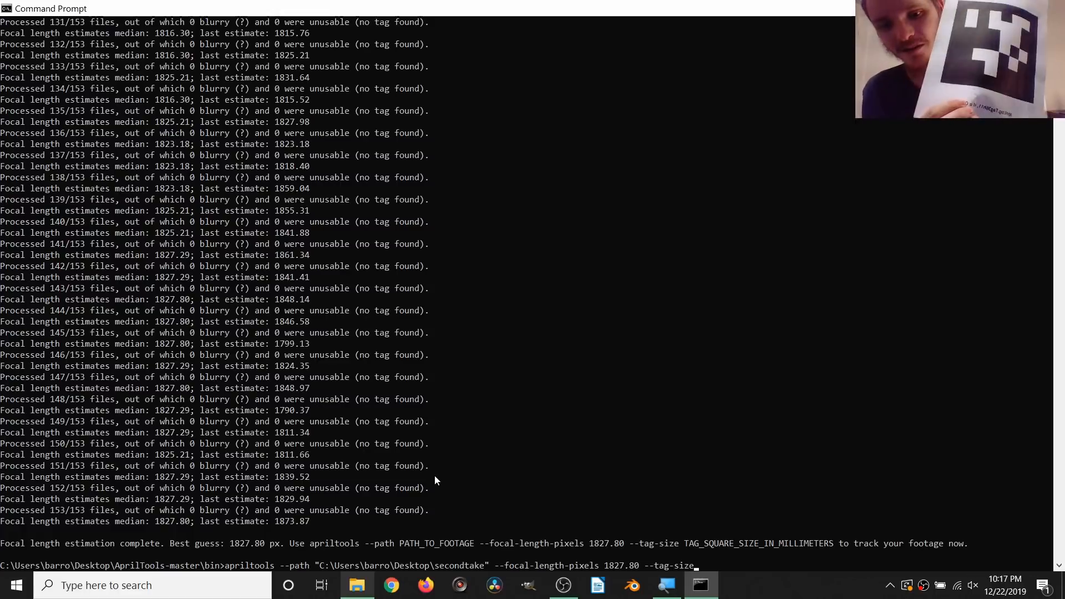
{"action": "left_click", "coordinate": [561, 585]}
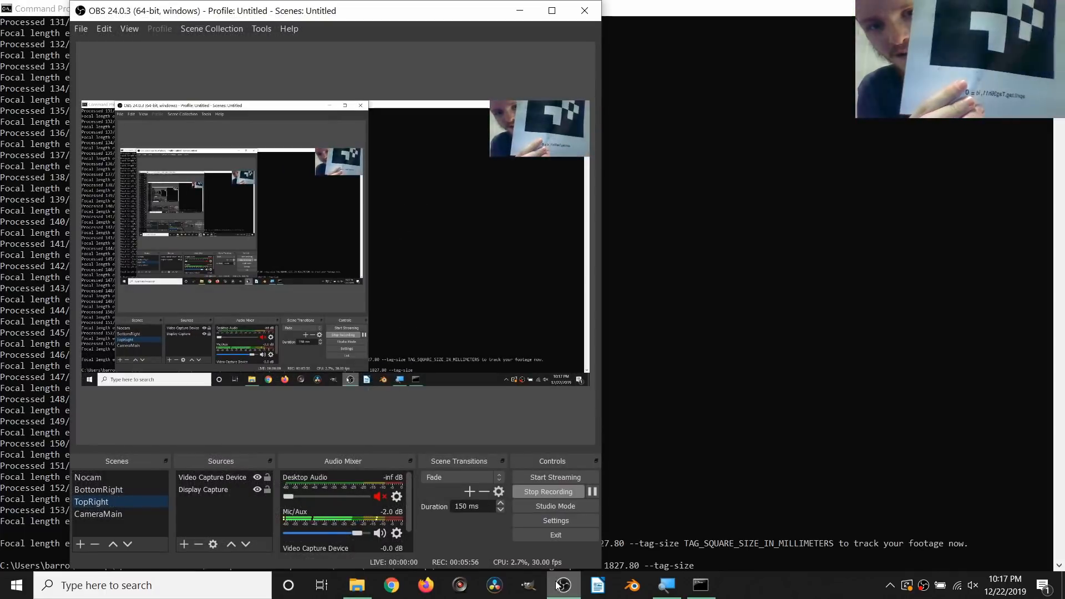
{"action": "left_click", "coordinate": [562, 585]}
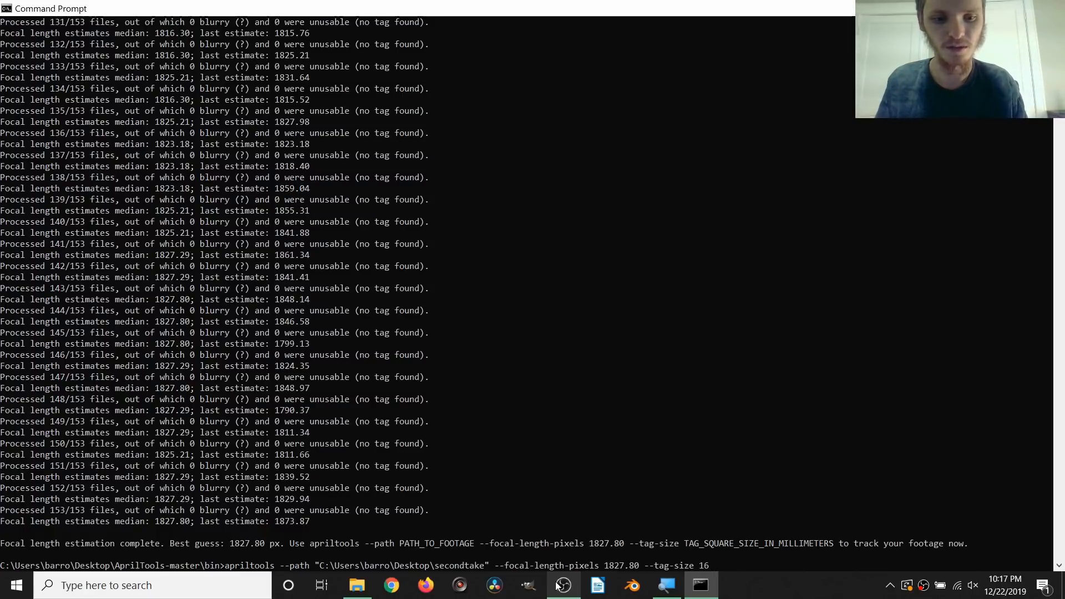
{"action": "key", "text": "Return"}
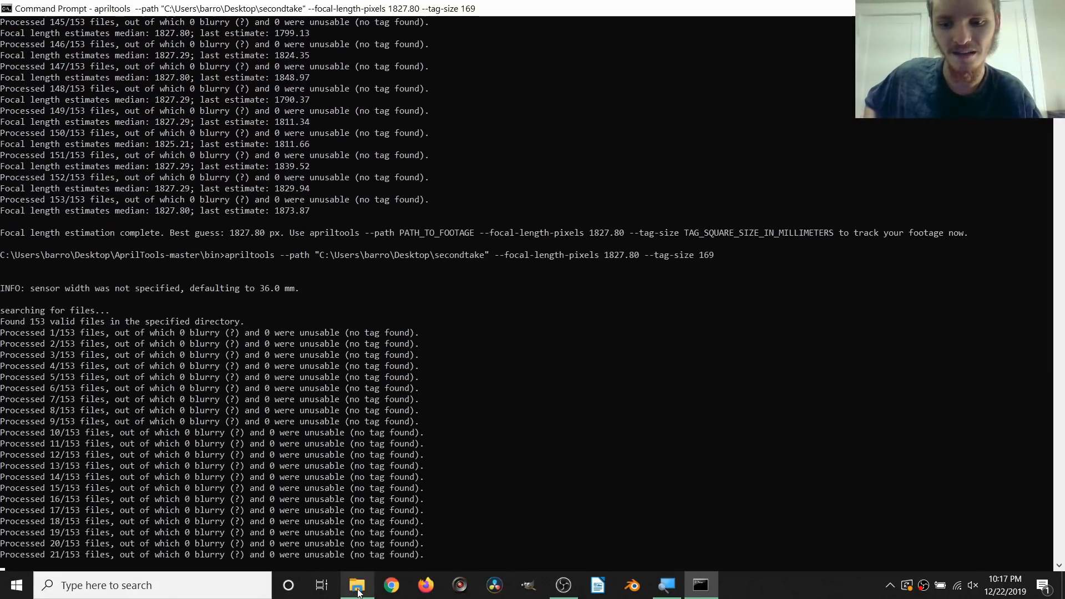
Step: Close Command Prompt once tracking completes, open the track text file in the secondtake folder, and look through its tracking data
{"action": "left_click", "coordinate": [358, 588]}
{"action": "scroll", "coordinate": [737, 349], "scroll_direction": "down", "scroll_amount": 10}
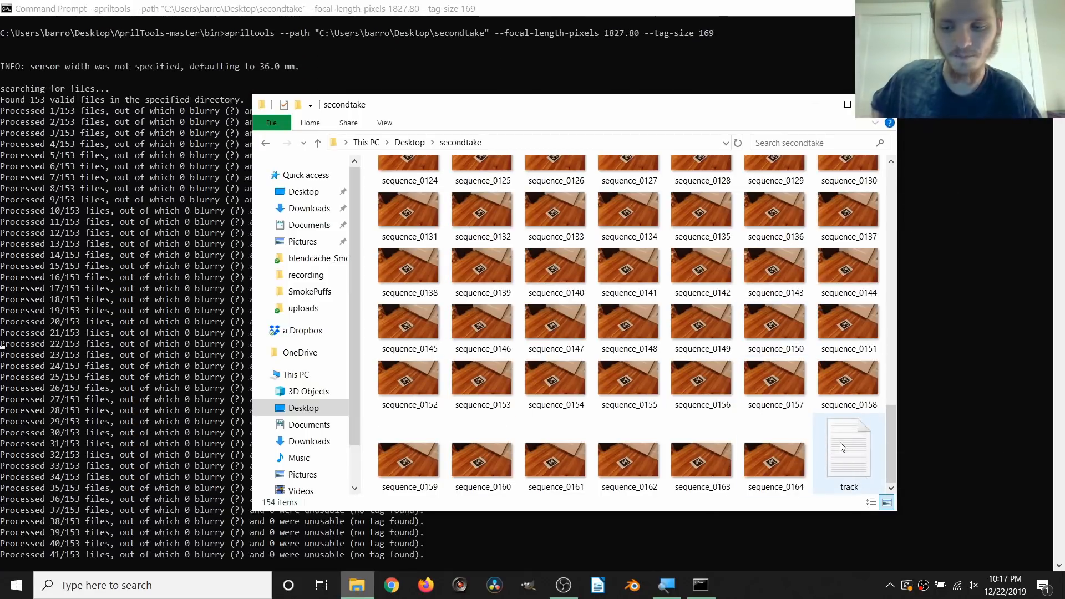
{"action": "mouse_move", "coordinate": [840, 442]}
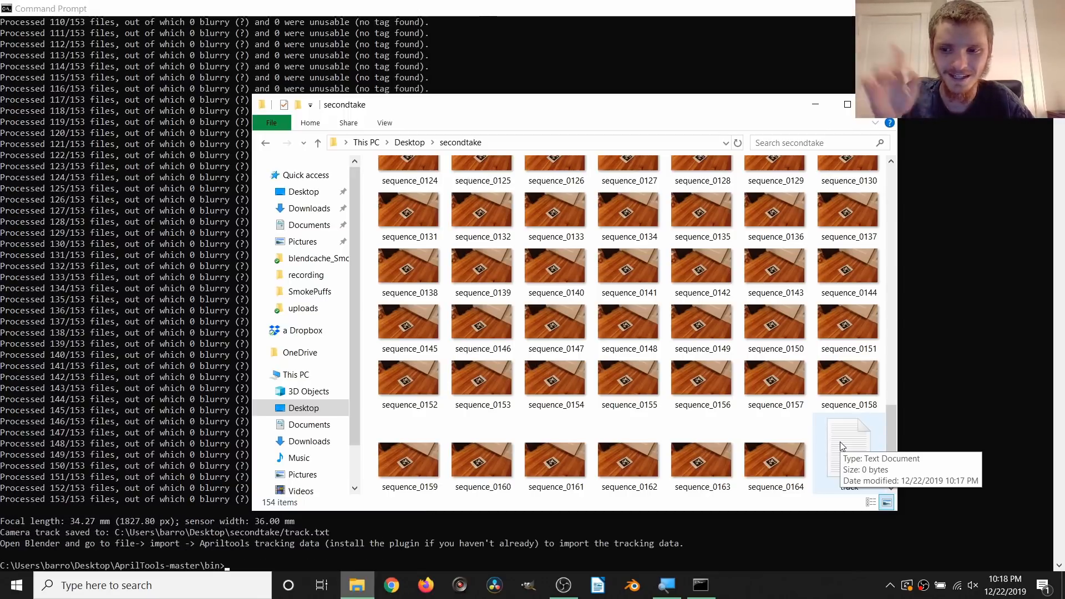
{"action": "left_click", "coordinate": [289, 81]}
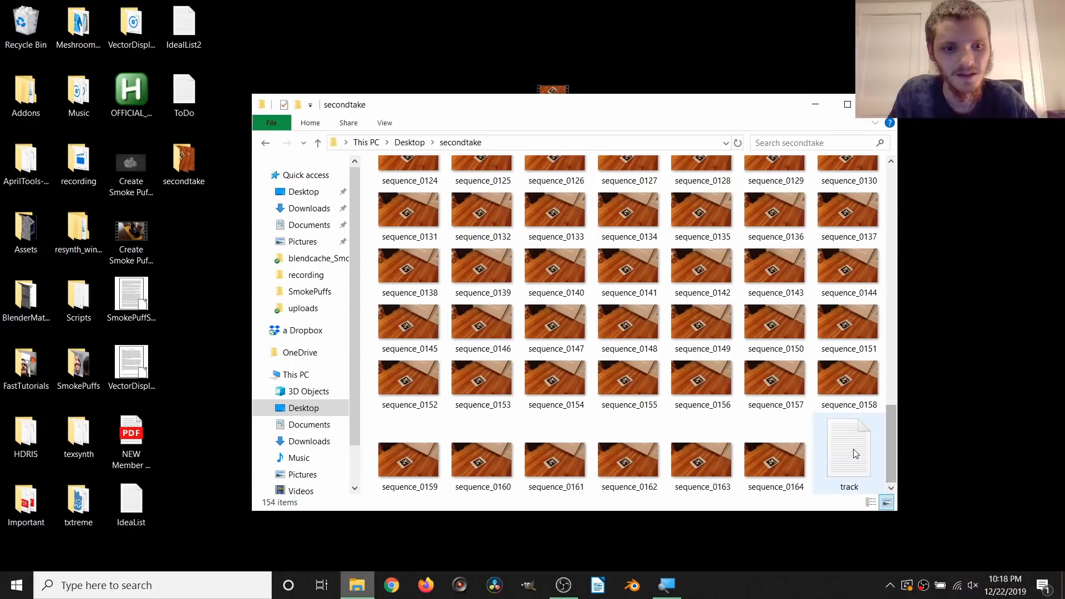
{"action": "double_click", "coordinate": [855, 454]}
{"action": "scroll", "coordinate": [851, 239], "scroll_direction": "down", "scroll_amount": 20}
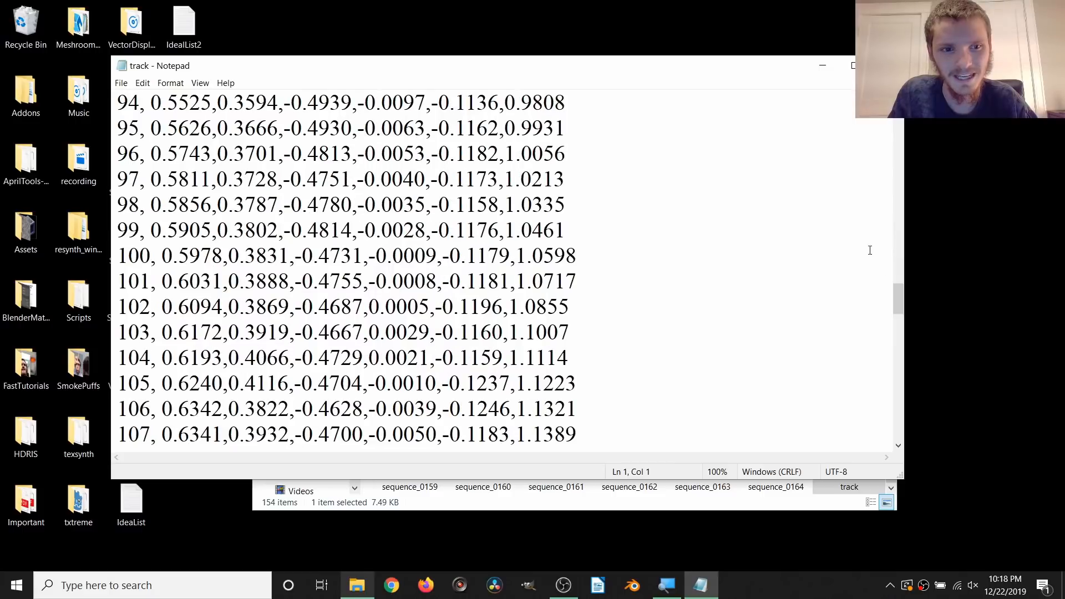
{"action": "scroll", "coordinate": [851, 239], "scroll_direction": "up", "scroll_amount": 20}
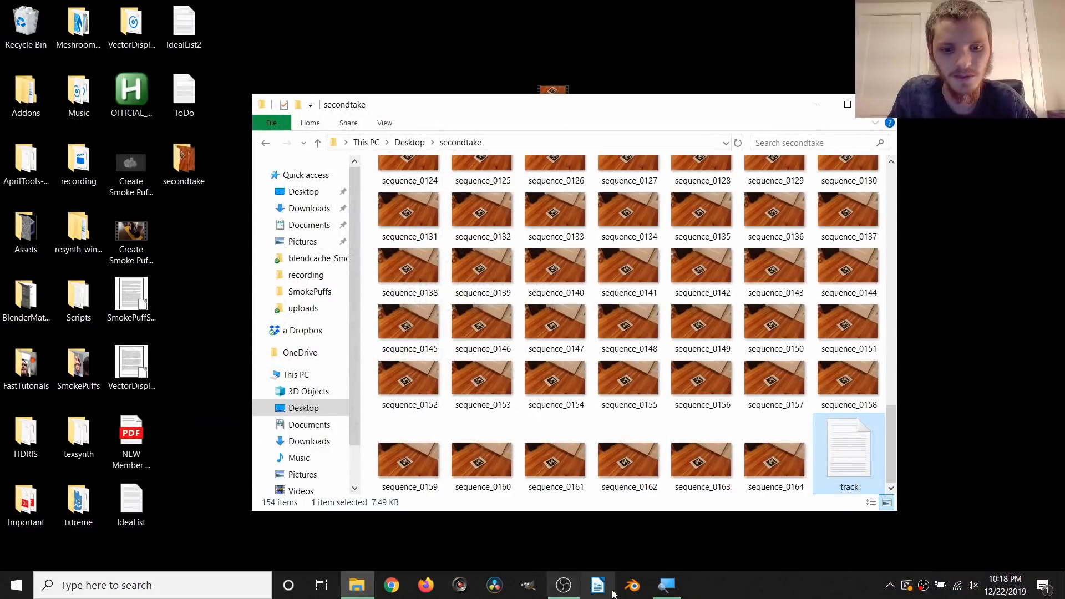
Step: Launch Blender, dismiss the splash screen, and set the scene's color management View Transform to Standard
{"action": "left_click", "coordinate": [633, 585]}
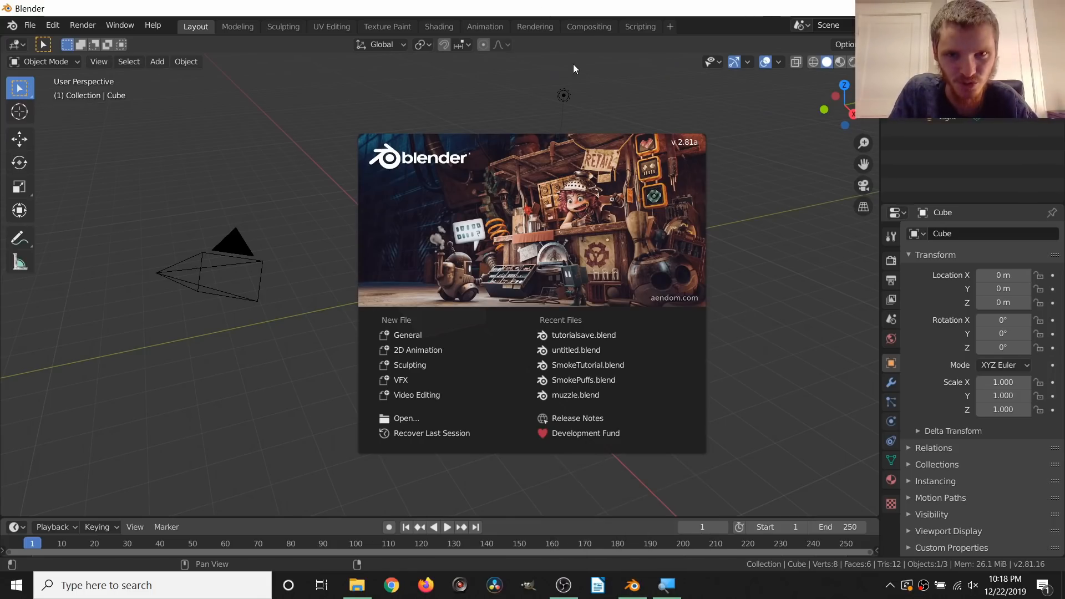
{"action": "left_click", "coordinate": [613, 59]}
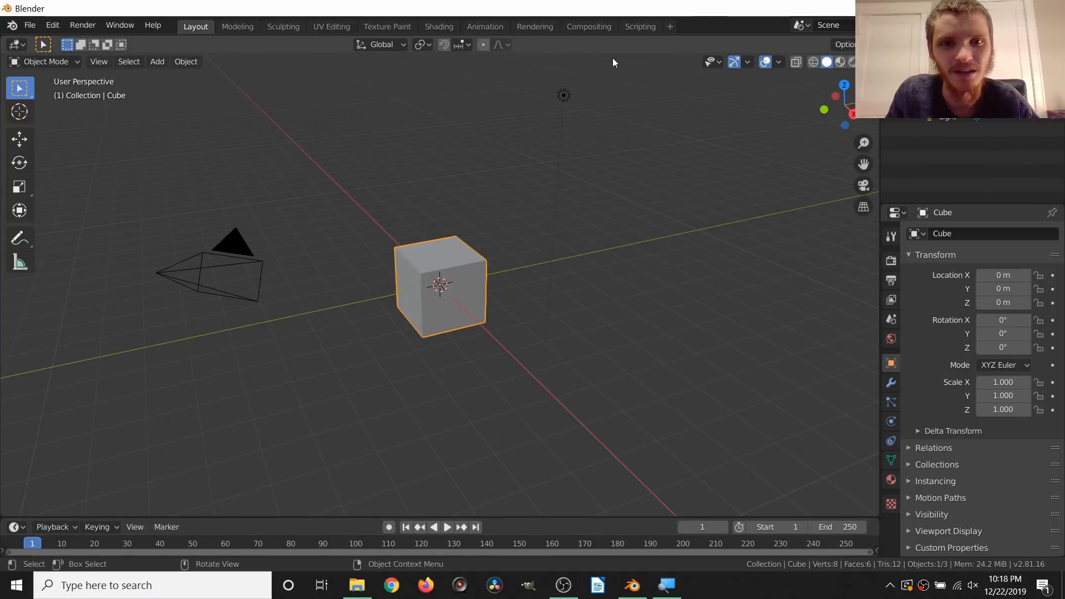
{"action": "left_click", "coordinate": [892, 262]}
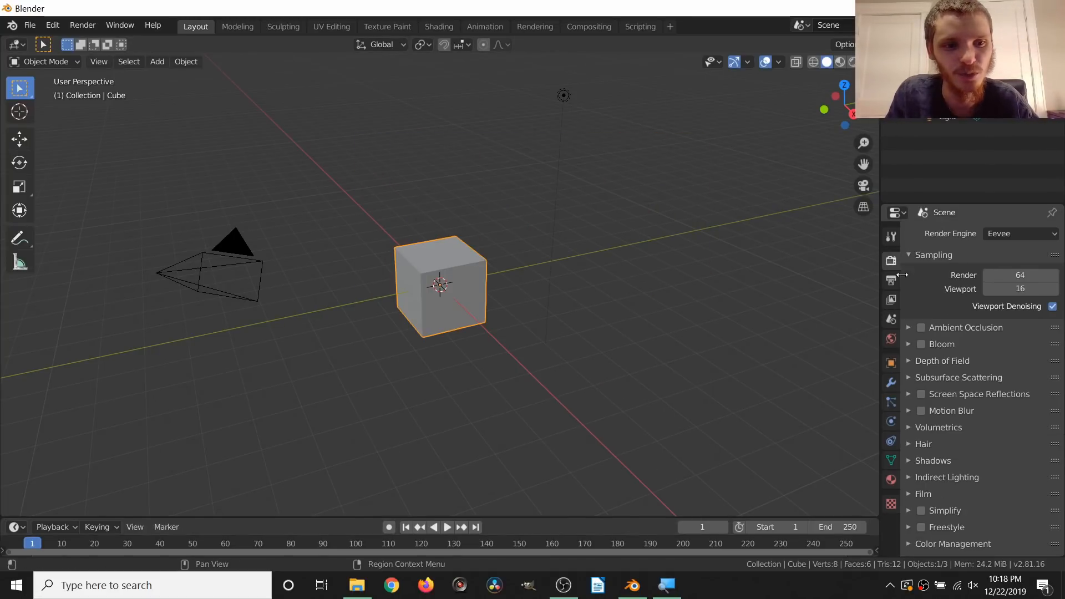
{"action": "left_click", "coordinate": [954, 543]}
{"action": "left_click", "coordinate": [997, 464]}
{"action": "left_click", "coordinate": [988, 465]}
{"action": "left_click", "coordinate": [989, 462]}
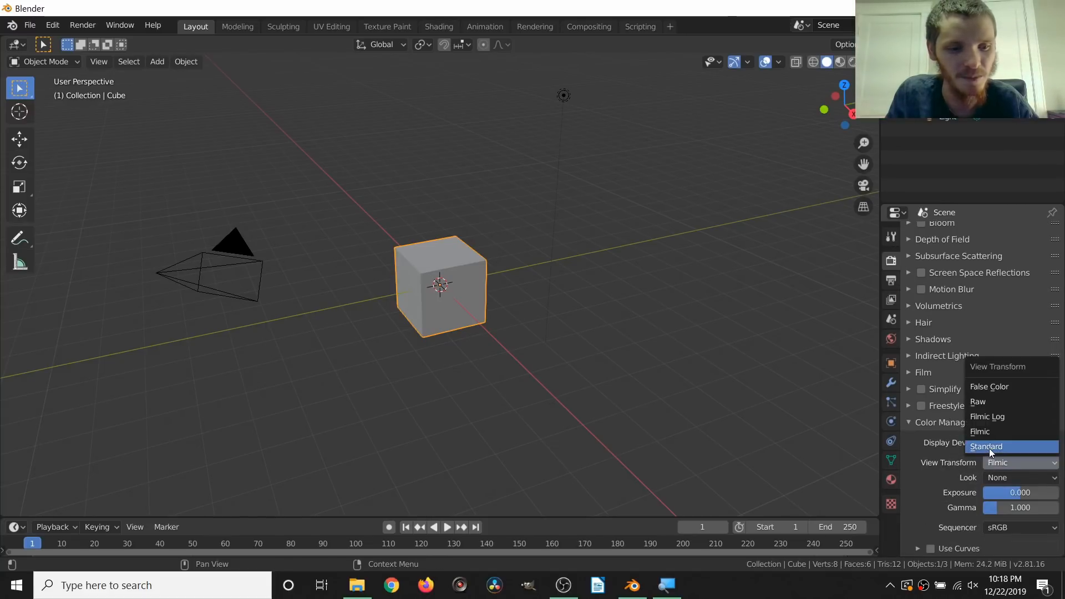
{"action": "left_click", "coordinate": [990, 447]}
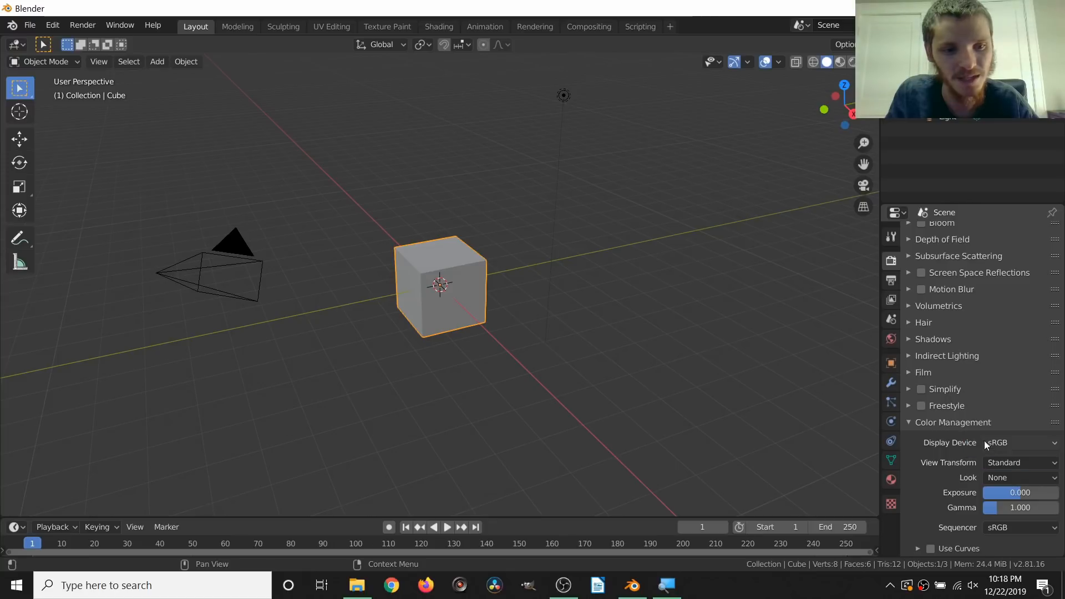
Step: Set the scene's output frame rate to 30 fps
{"action": "left_click", "coordinate": [891, 280]}
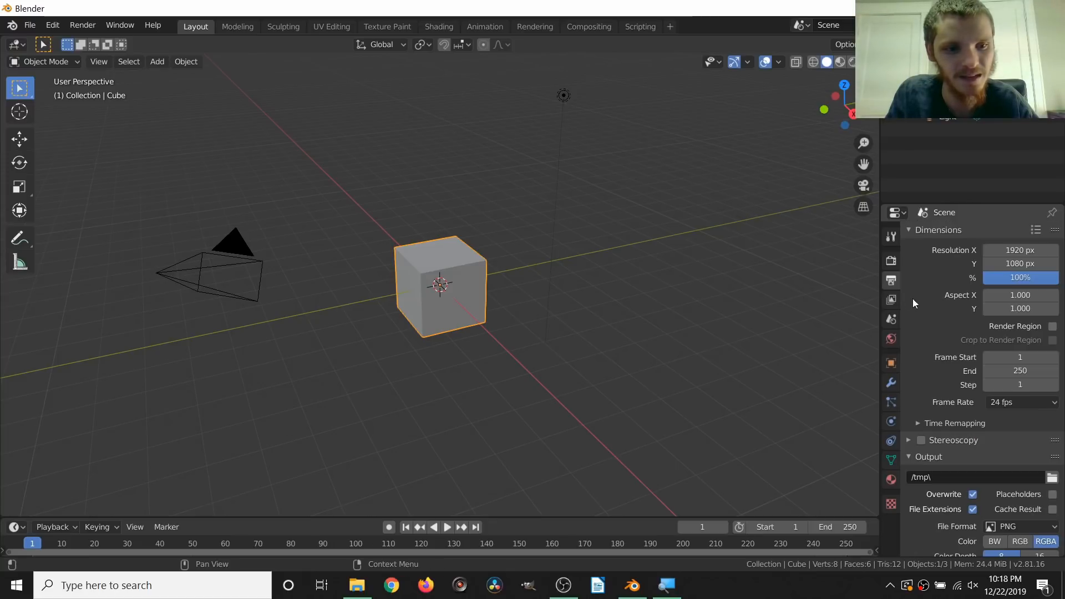
{"action": "left_click", "coordinate": [997, 402]}
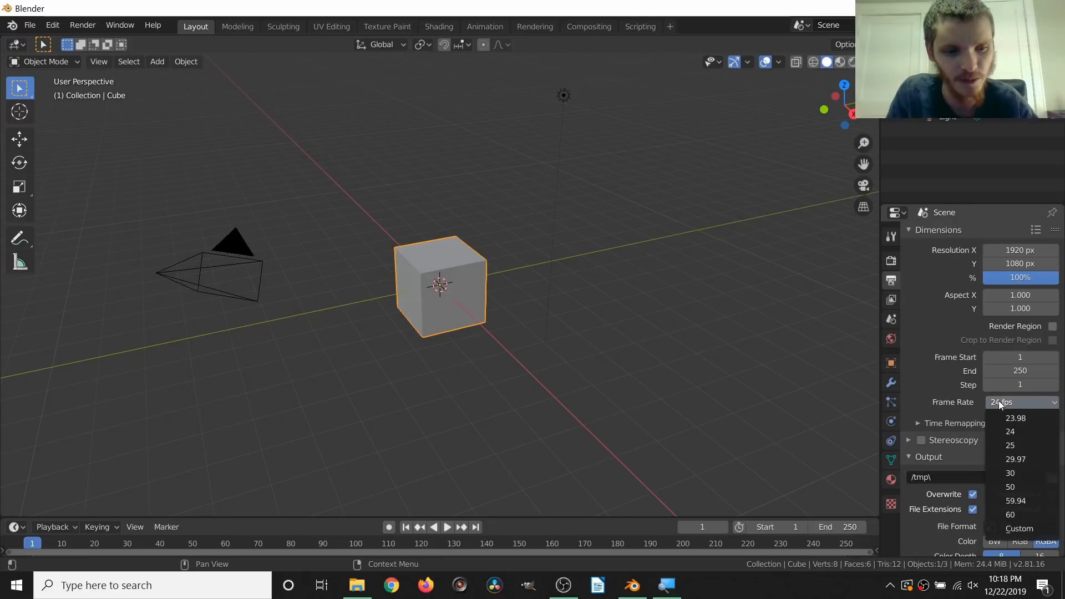
{"action": "left_click", "coordinate": [1012, 474]}
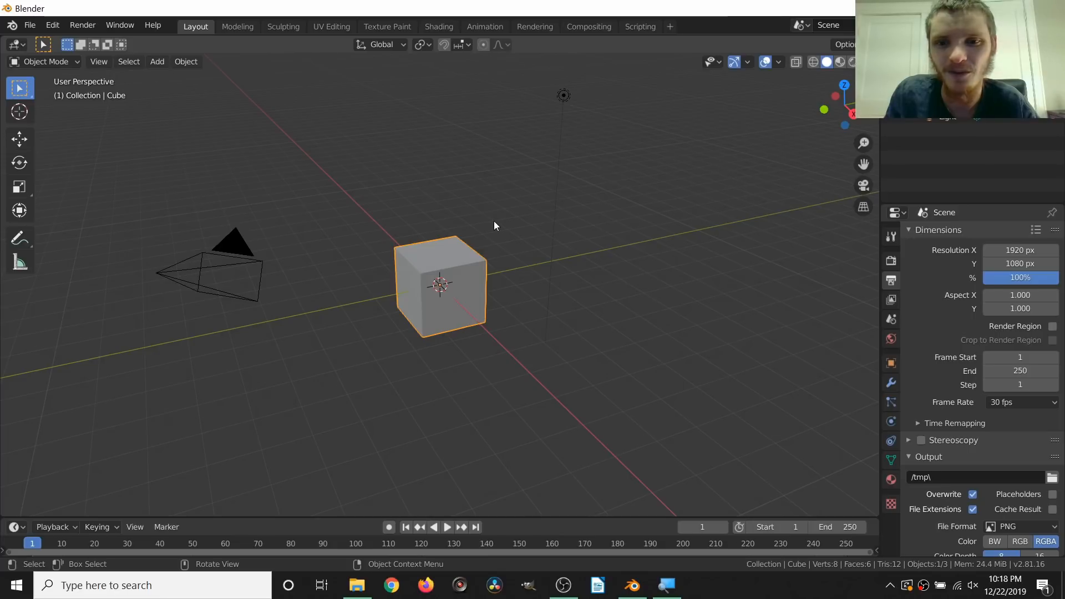
Step: Switch the Blender window to full screen and delete all default objects from the scene
{"action": "key", "text": "q"}
{"action": "left_click", "coordinate": [393, 176]}
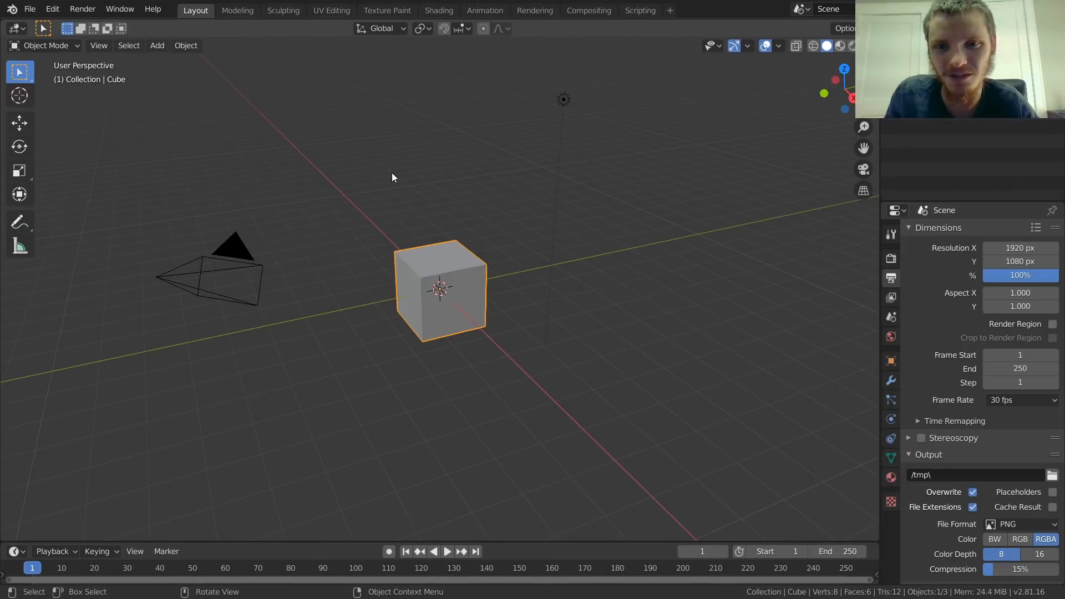
{"action": "key", "text": "a"}
{"action": "key", "text": "x"}
{"action": "left_click", "coordinate": [464, 191]}
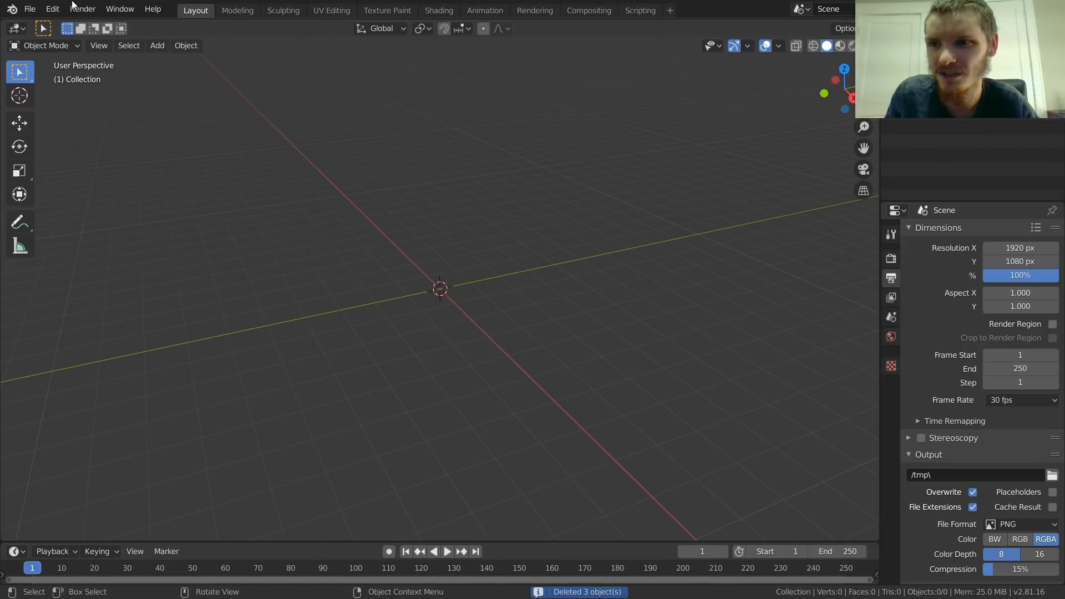
Step: Import track.txt from the secondtake folder as Apriltools tracking data with Moving camera as the movement target
{"action": "left_click", "coordinate": [30, 8]}
{"action": "mouse_move", "coordinate": [55, 198]}
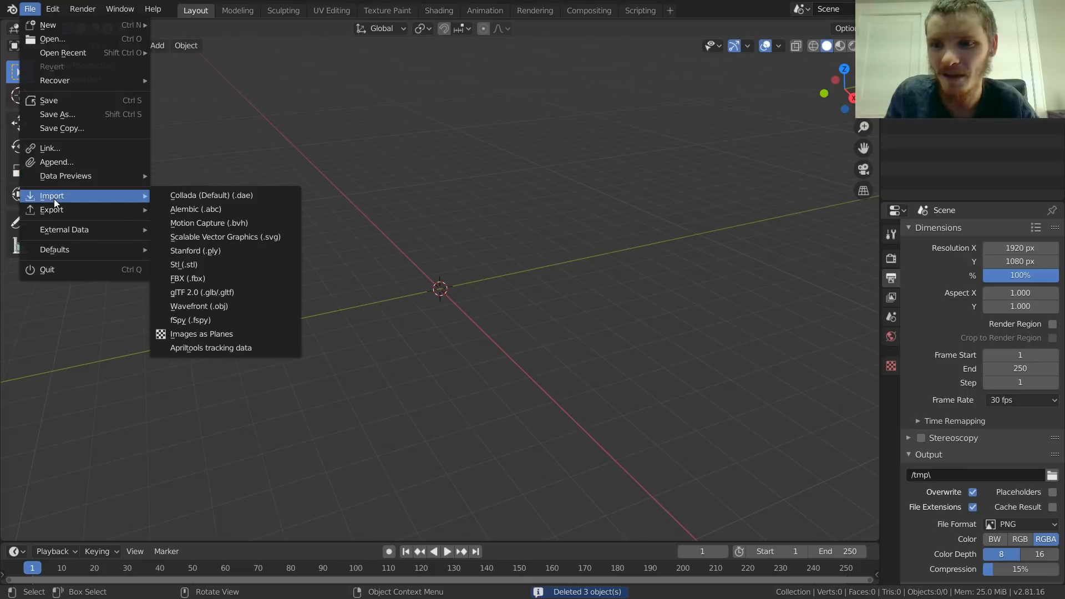
{"action": "left_click", "coordinate": [205, 350]}
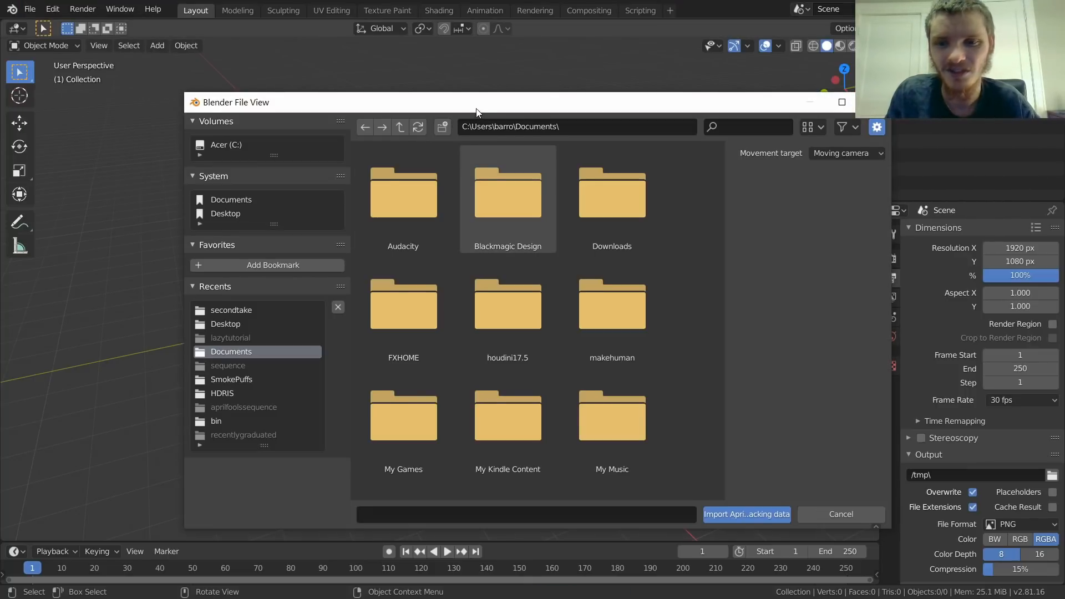
{"action": "left_click_drag", "start_coordinate": [477, 113], "coordinate": [429, 47]}
{"action": "left_click", "coordinate": [183, 245]}
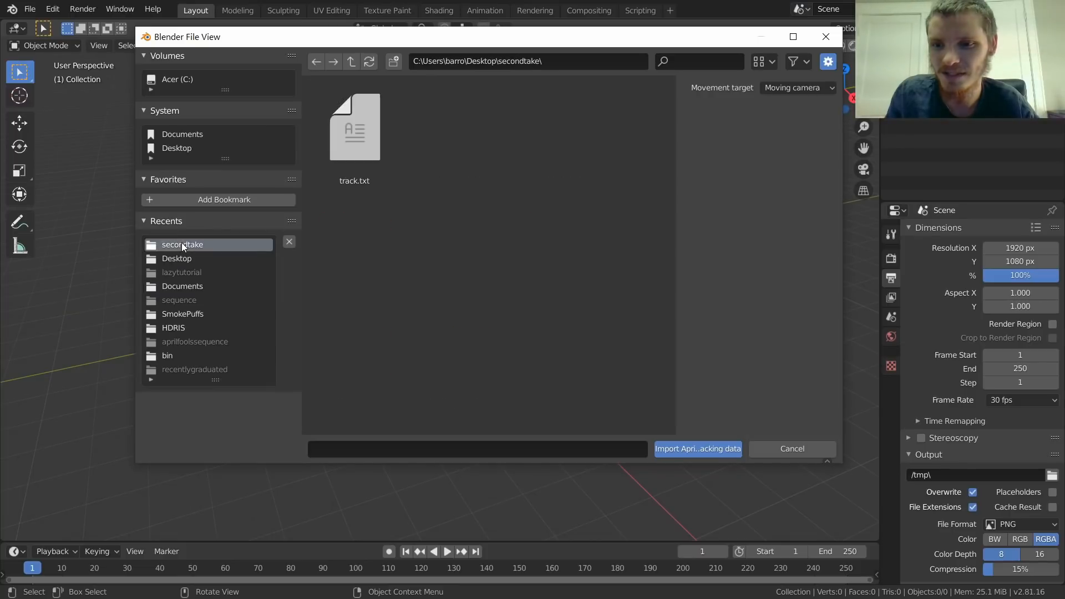
{"action": "left_click", "coordinate": [354, 145]}
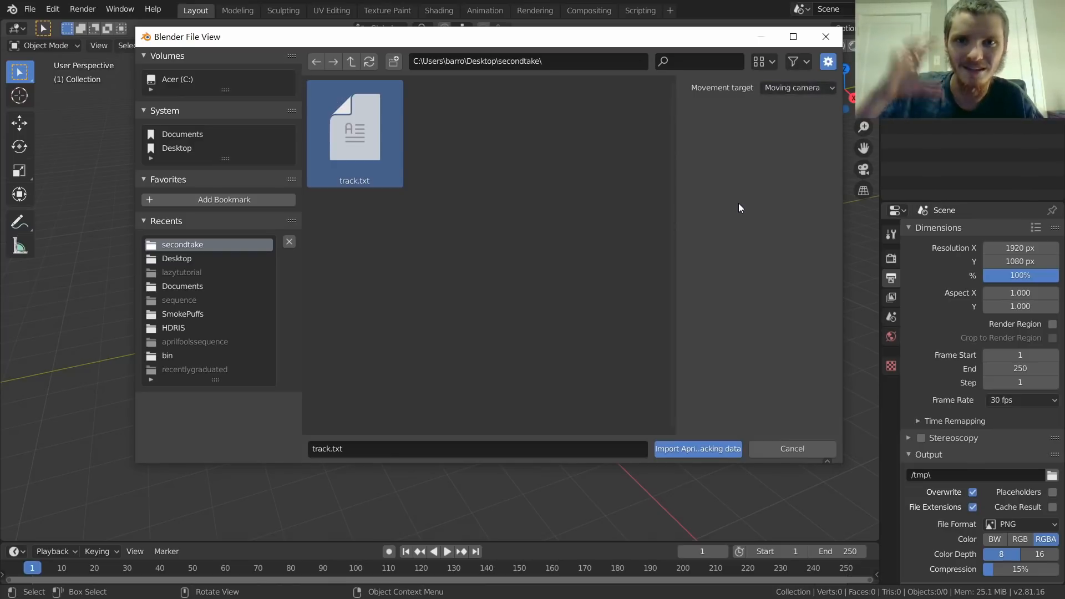
{"action": "left_click", "coordinate": [699, 450]}
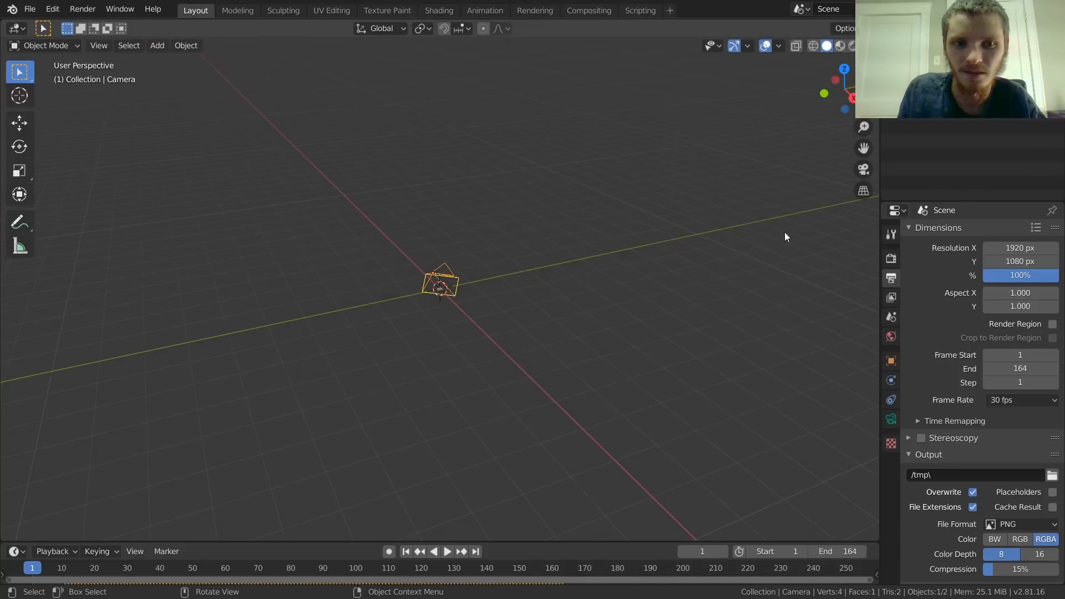
Step: View the scene through the imported camera and play the animation to check the track against the footage
{"action": "left_click", "coordinate": [864, 170]}
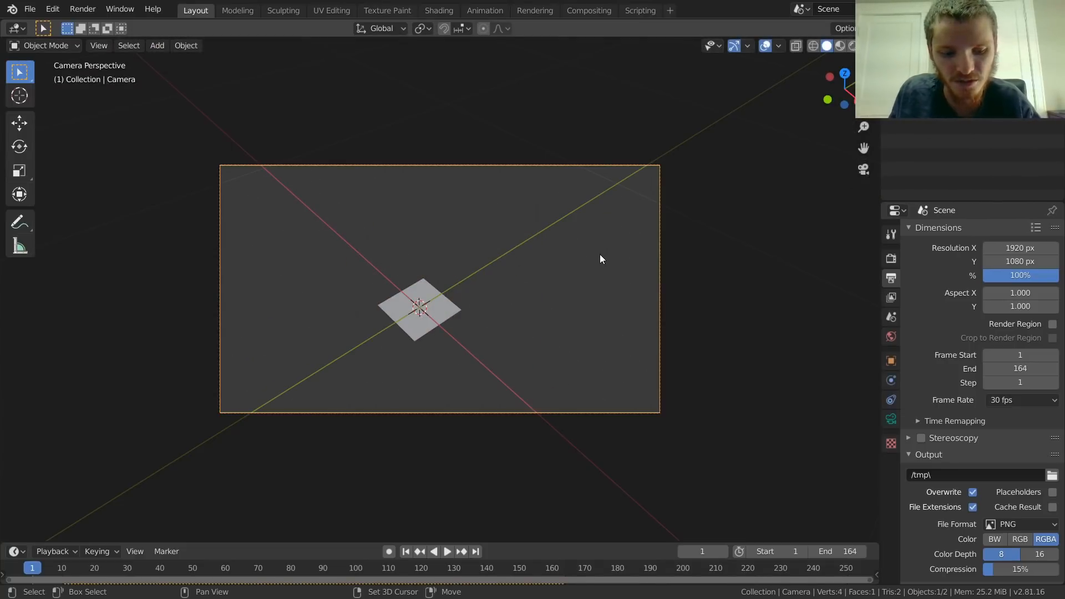
{"action": "key", "text": "space"}
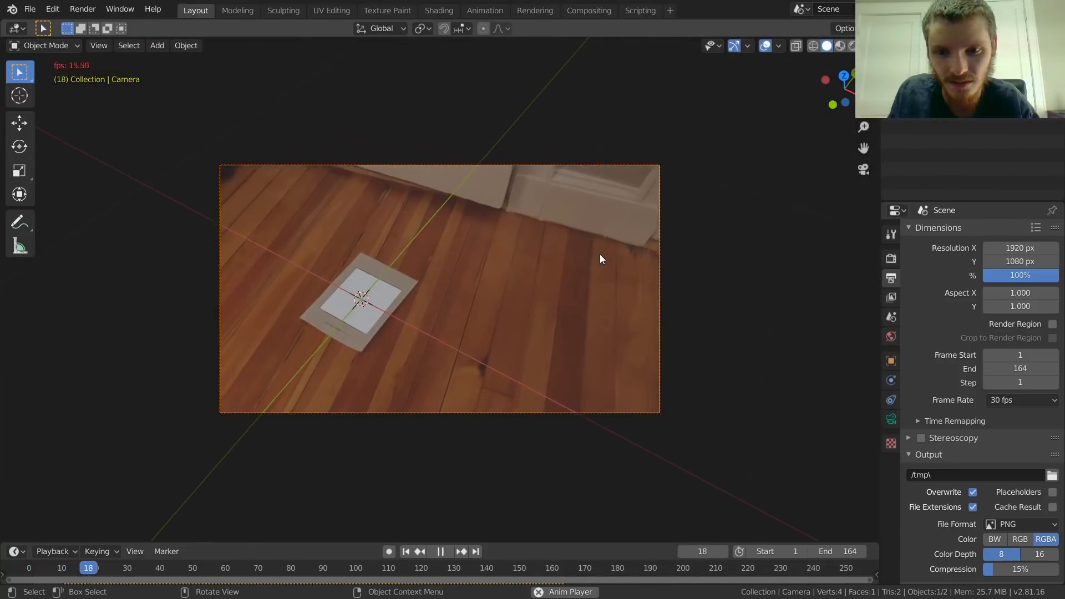
{"action": "key", "text": "space"}
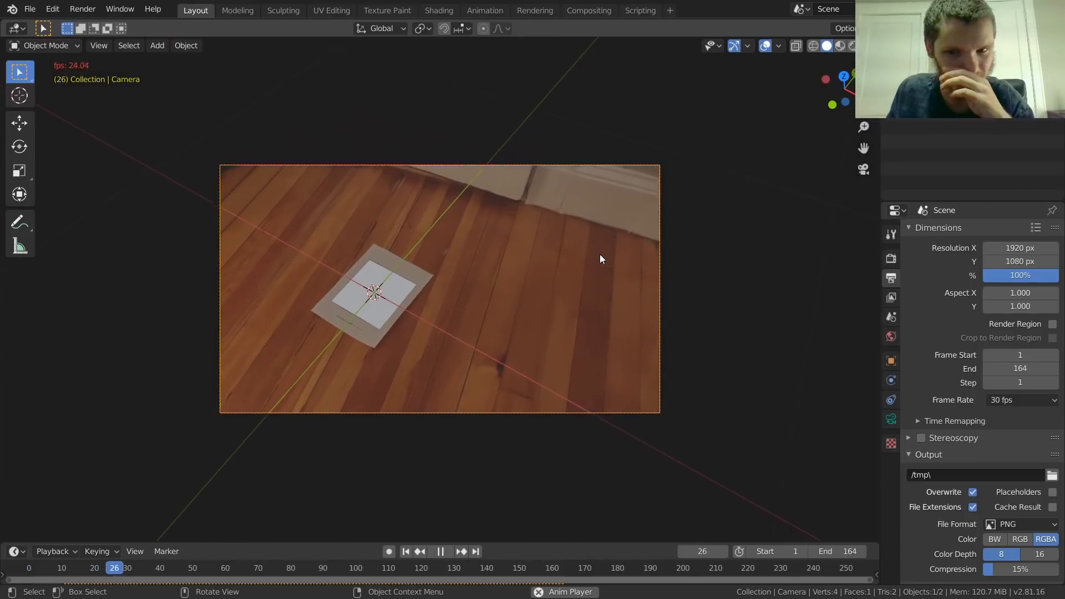
{"action": "key", "text": "space"}
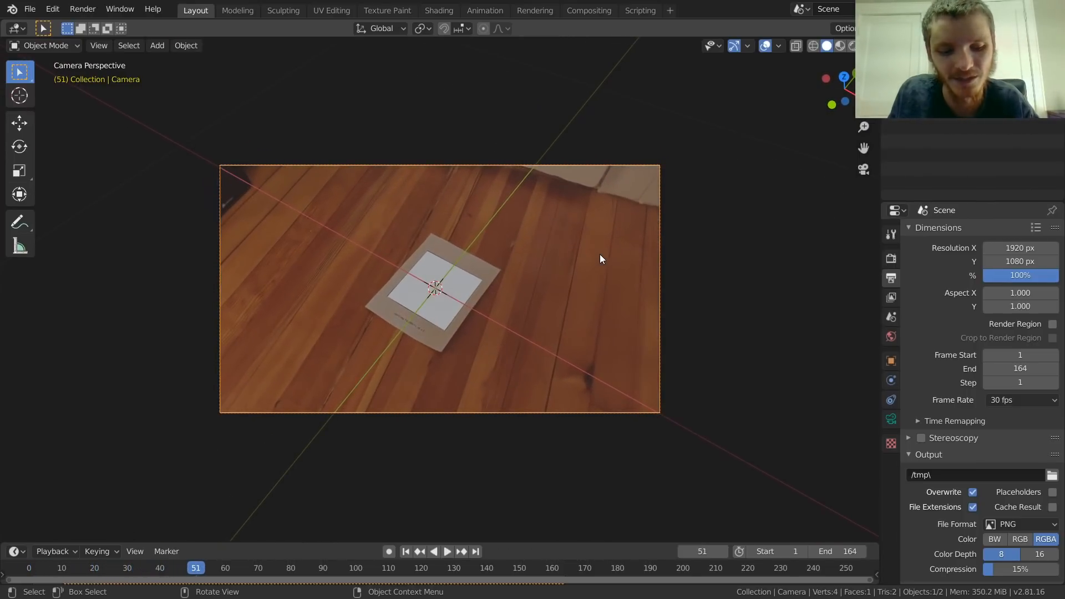
Step: Return to the first frame and advance frame by frame to frame 11 to find where the footage begins
{"action": "key", "text": "shift+Left"}
{"action": "key", "text": "Right"}
{"action": "key", "text": "Right"}
{"action": "key", "text": "Right"}
{"action": "key", "text": "Right"}
{"action": "key", "text": "Right"}
{"action": "key", "text": "Right"}
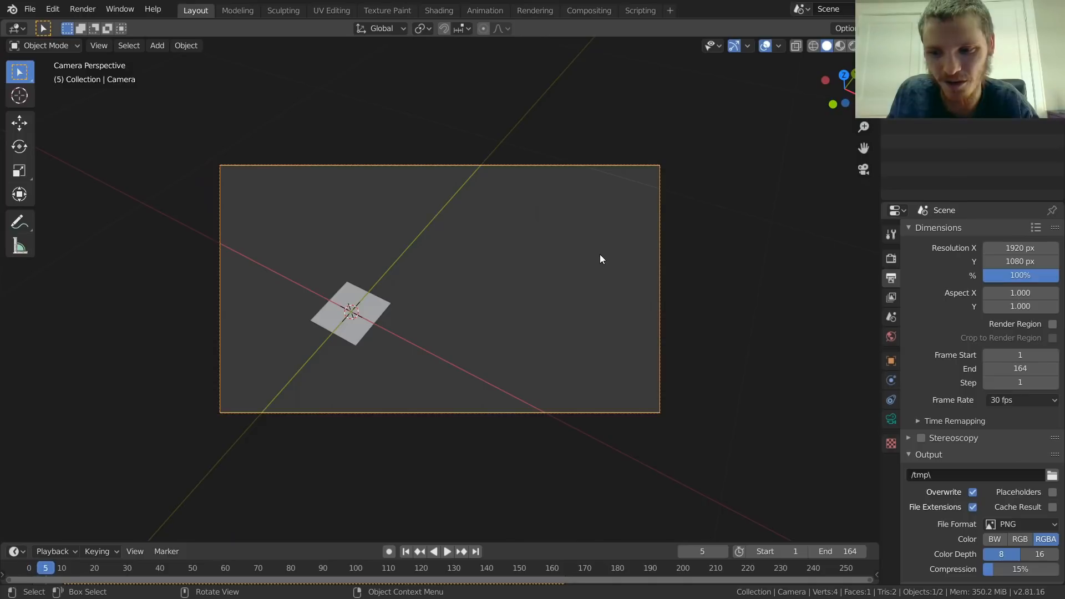
{"action": "key", "text": "Right"}
{"action": "key", "text": "Right"}
{"action": "key", "text": "Right"}
{"action": "key", "text": "Right"}
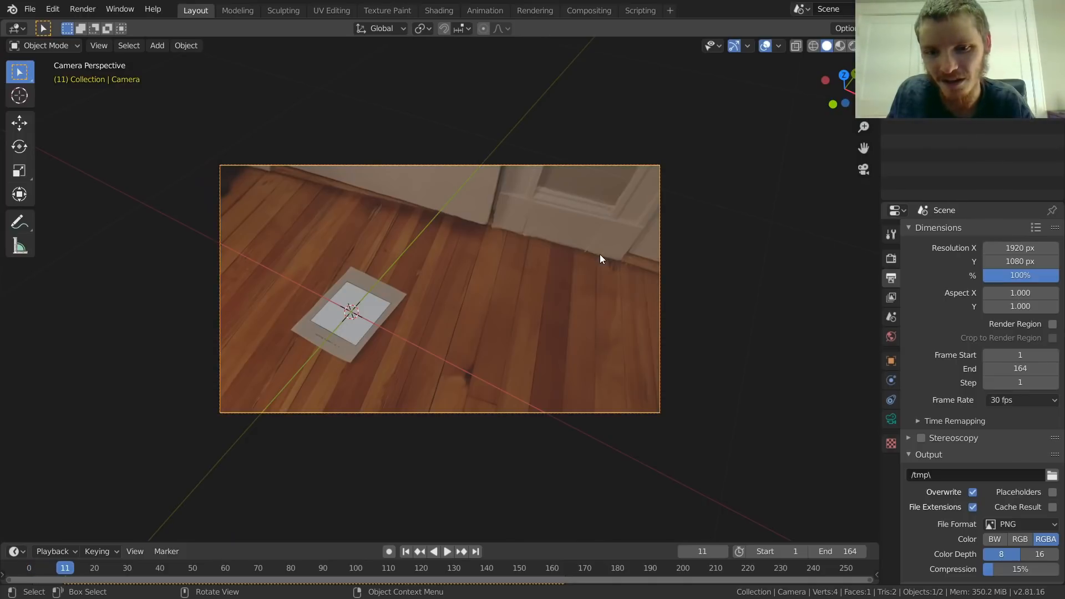
Step: Enlarge the timeline area and set the animation's start frame to 11
{"action": "left_click_drag", "start_coordinate": [580, 543], "coordinate": [586, 471]}
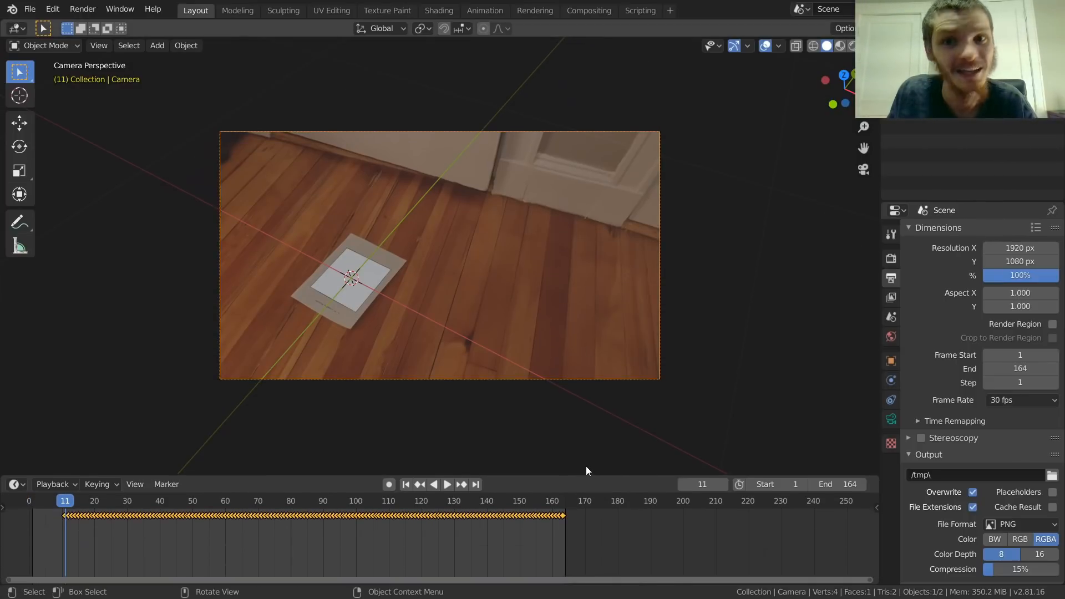
{"action": "left_click", "coordinate": [768, 484]}
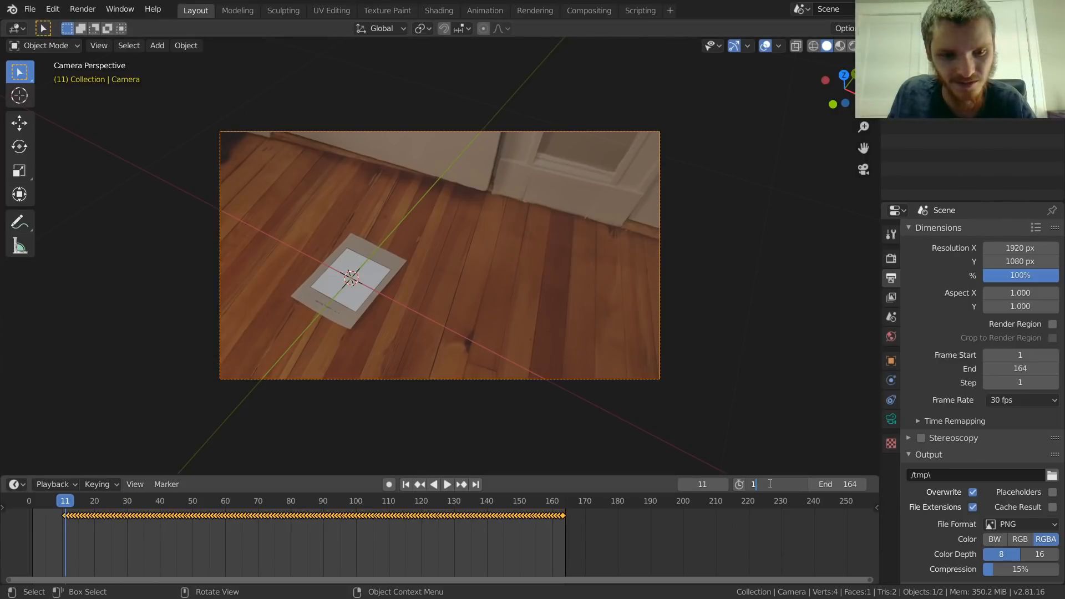
{"action": "type", "text": "11"}
{"action": "key", "text": "Return"}
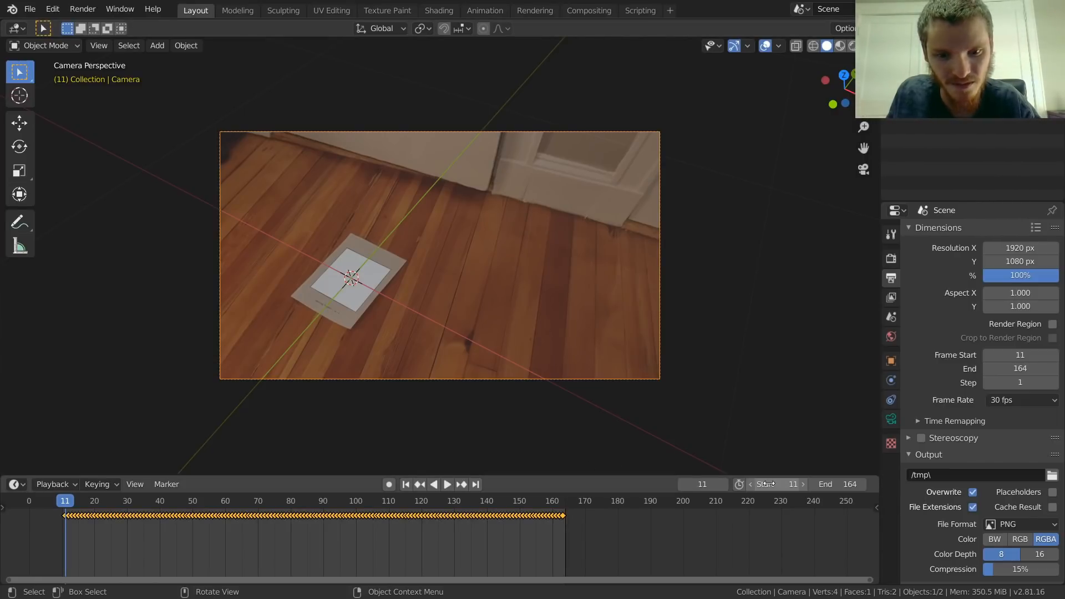
Step: Find the last frame that still shows footage and set the animation's end frame to 163
{"action": "key", "text": "space"}
{"action": "key", "text": "space"}
{"action": "key", "text": "shift+Right"}
{"action": "key", "text": "Left"}
{"action": "key", "text": "Right"}
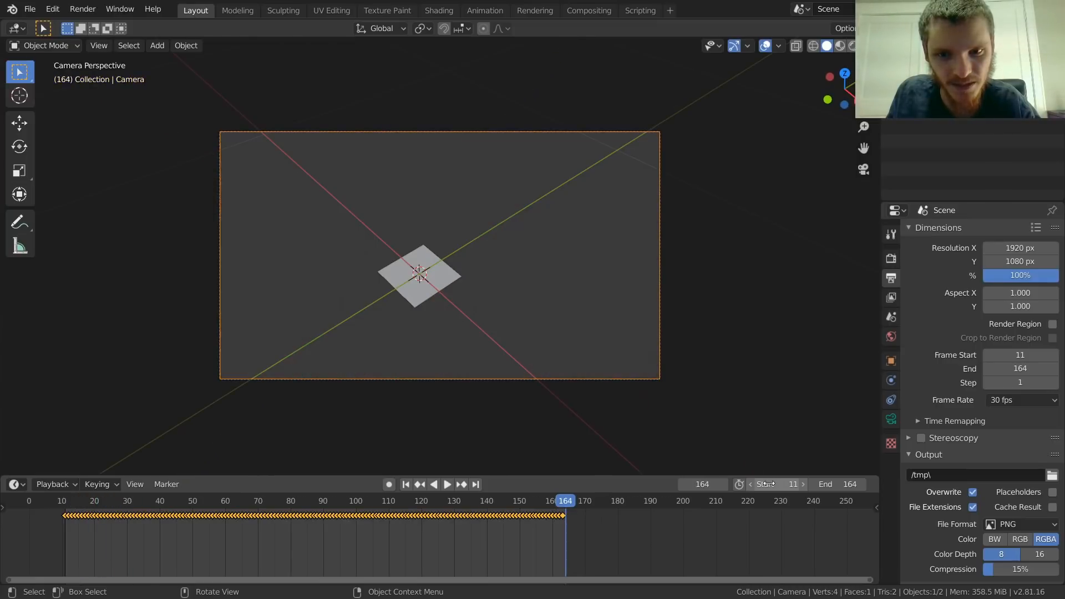
{"action": "key", "text": "Left"}
{"action": "left_click", "coordinate": [833, 484]}
{"action": "type", "text": "1"}
{"action": "key", "text": "Return"}
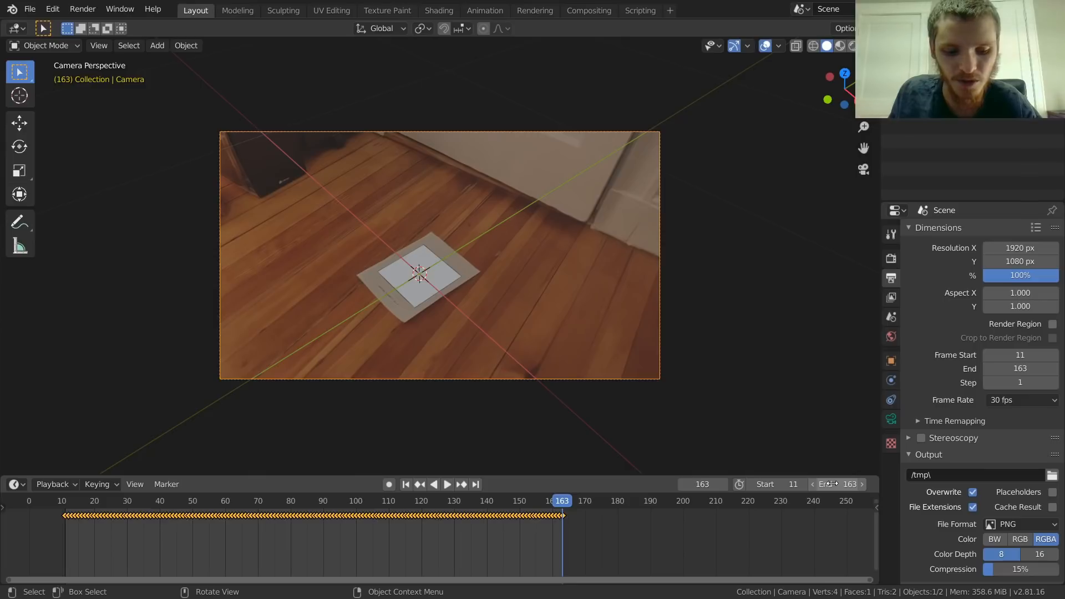
Step: Play the trimmed frame range through the camera to check that the marker plane sticks to the printed tag
{"action": "key", "text": "space"}
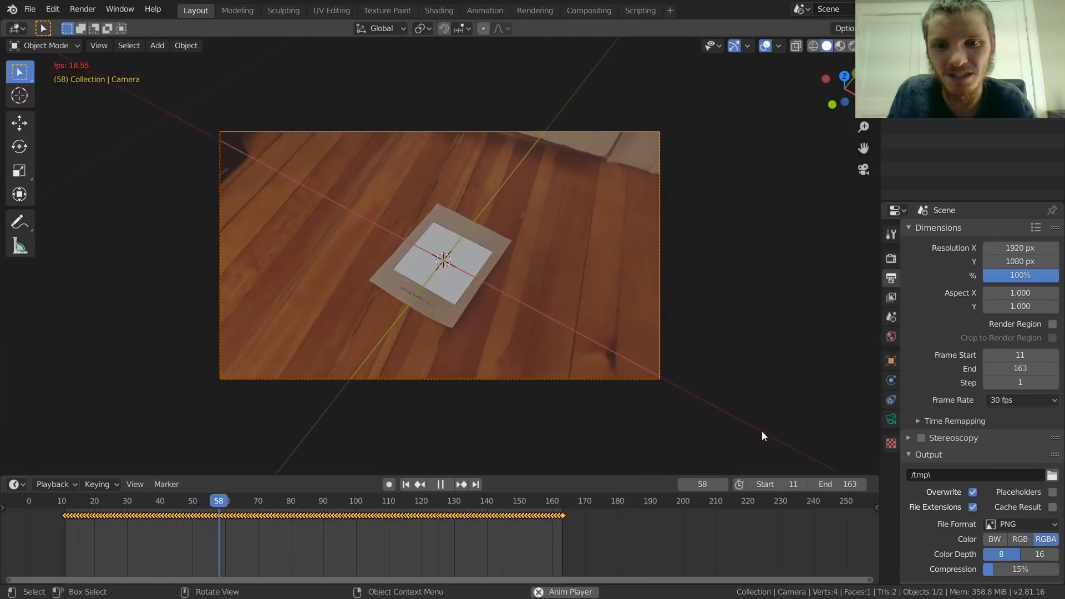
{"action": "scroll", "coordinate": [448, 266], "scroll_direction": "up", "scroll_amount": 2}
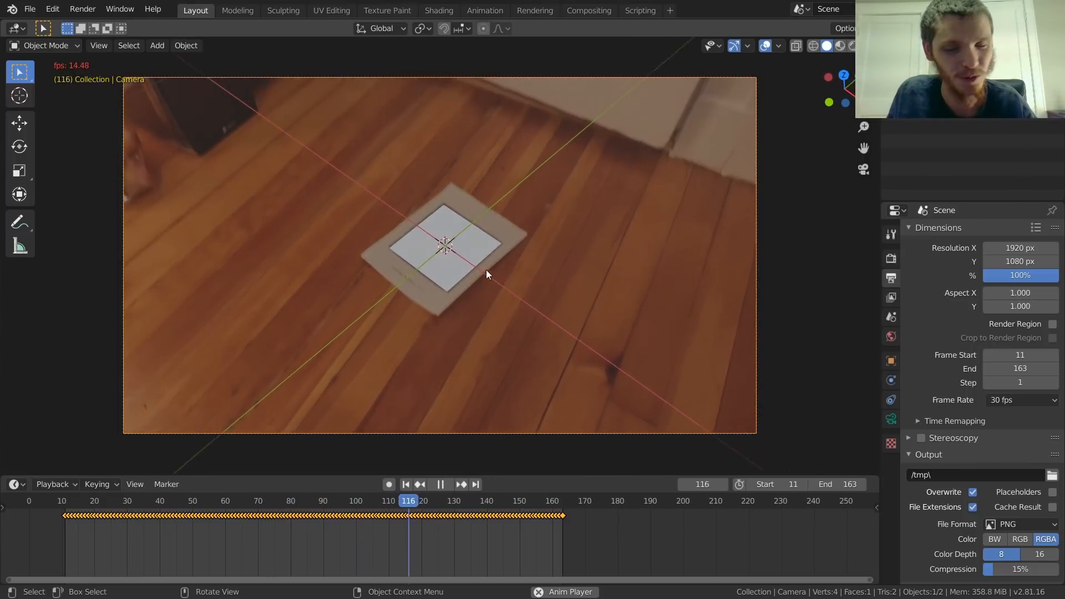
{"action": "key", "text": "space"}
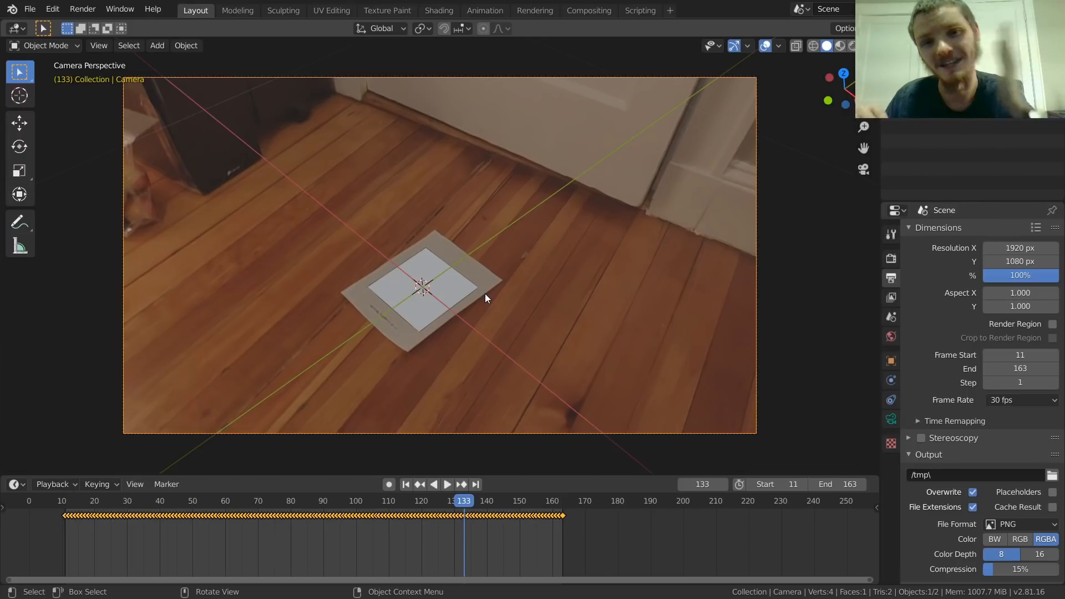
{"action": "key", "text": "space"}
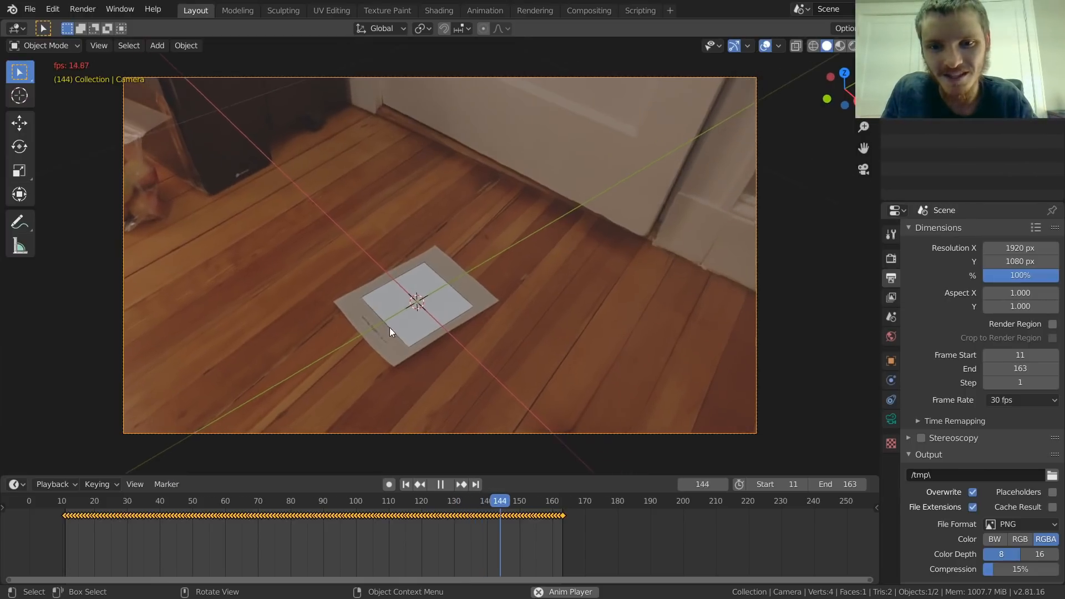
{"action": "key", "text": "space"}
Step: Scale the marker plane up uniformly until it extends well beyond the paper sheet on the floor
{"action": "left_click", "coordinate": [410, 256]}
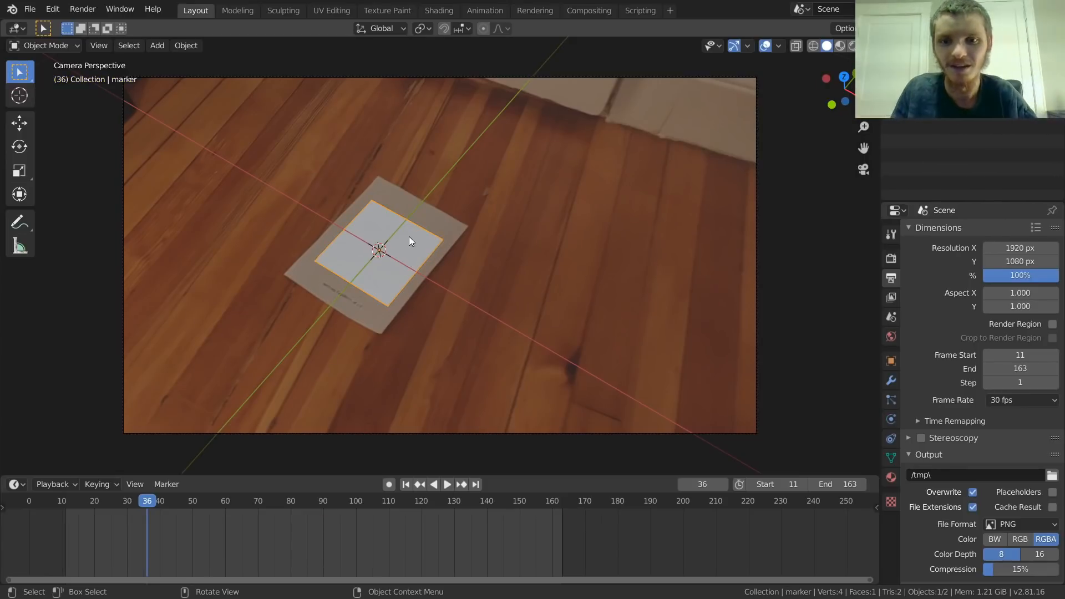
{"action": "key", "text": "s"}
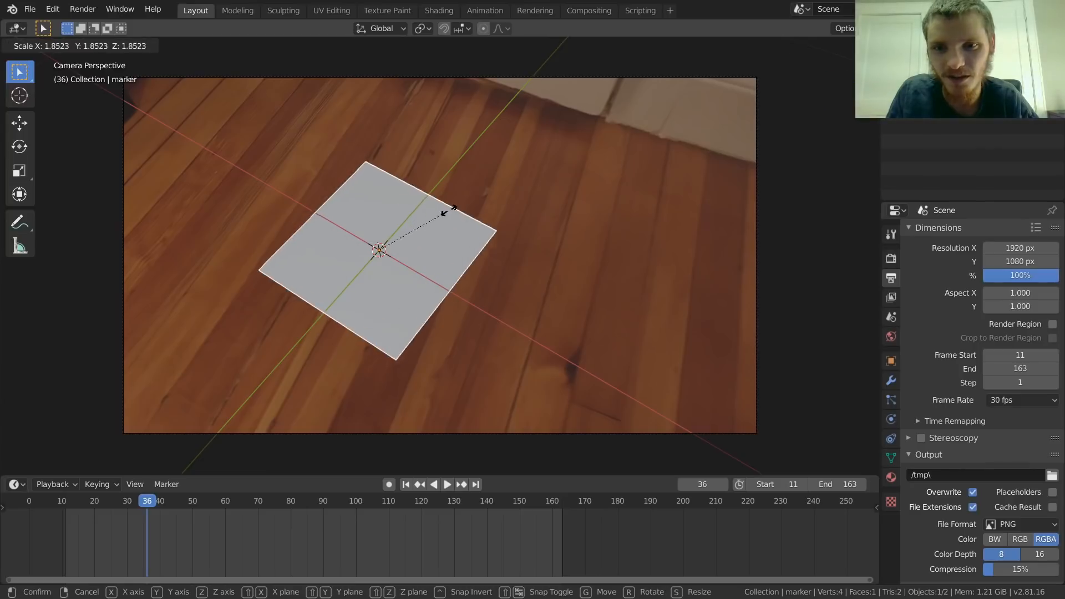
{"action": "left_click", "coordinate": [483, 193]}
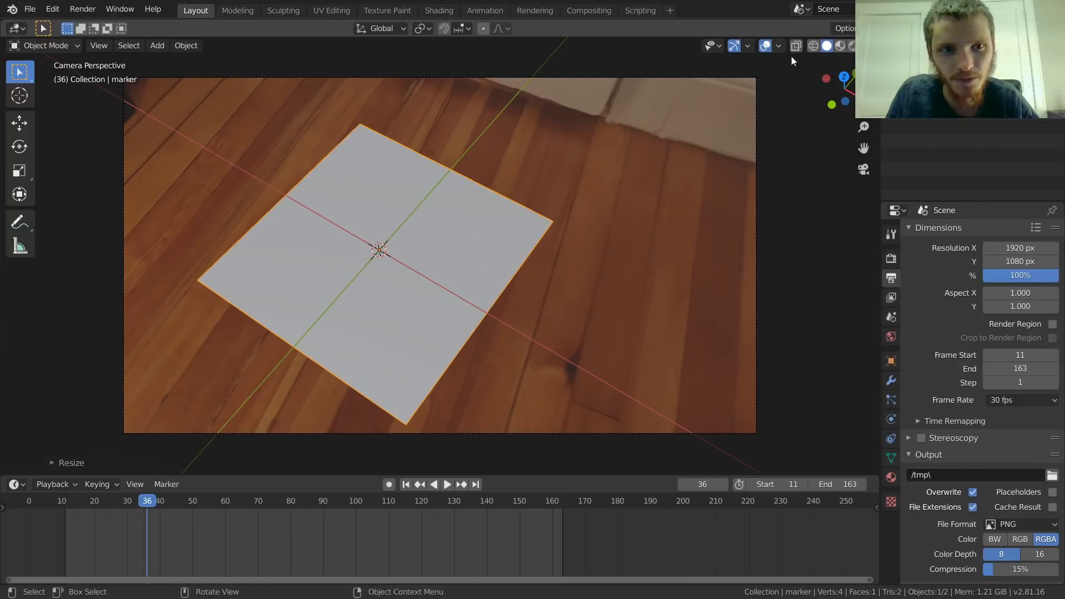
Step: Switch the viewport to wireframe shading and play the animation to check the enlarged plane against the floor
{"action": "left_click", "coordinate": [811, 47]}
{"action": "key", "text": "space"}
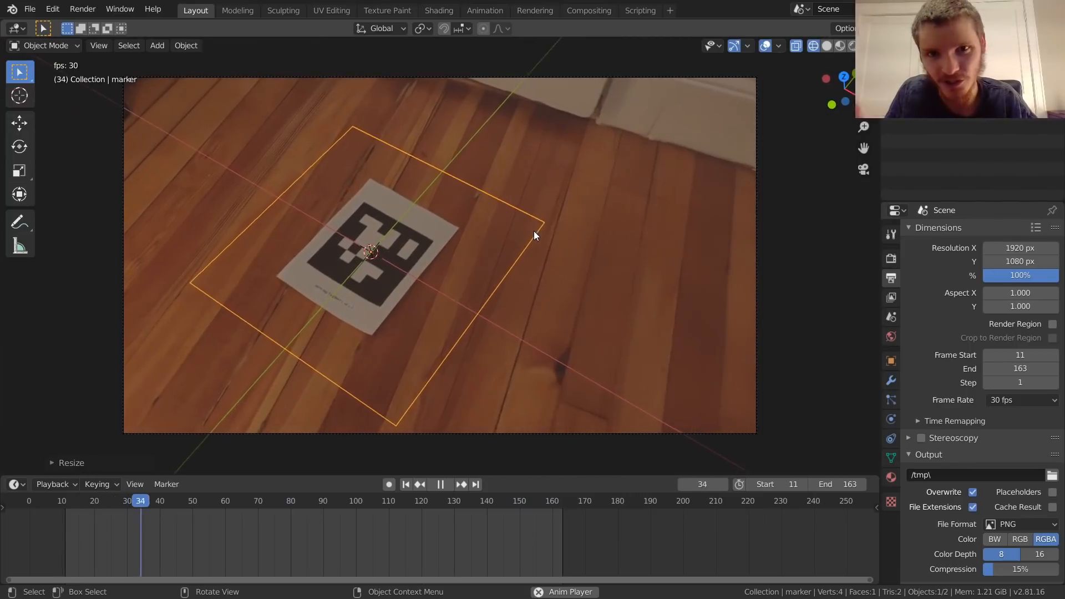
{"action": "key", "text": "space"}
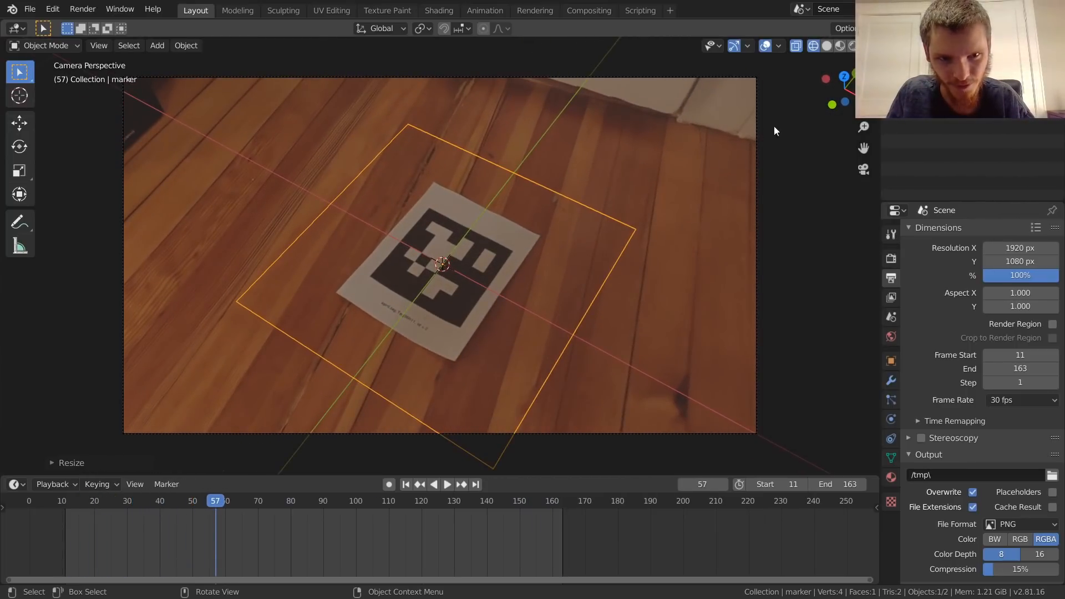
{"action": "key", "text": "space"}
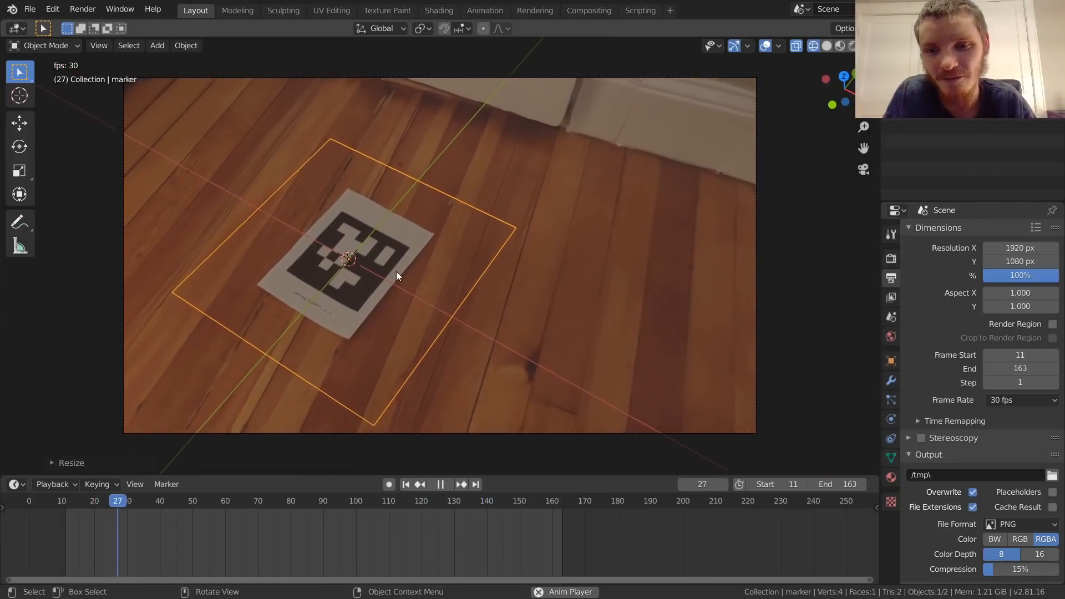
{"action": "scroll", "coordinate": [346, 299], "scroll_direction": "up", "scroll_amount": 3}
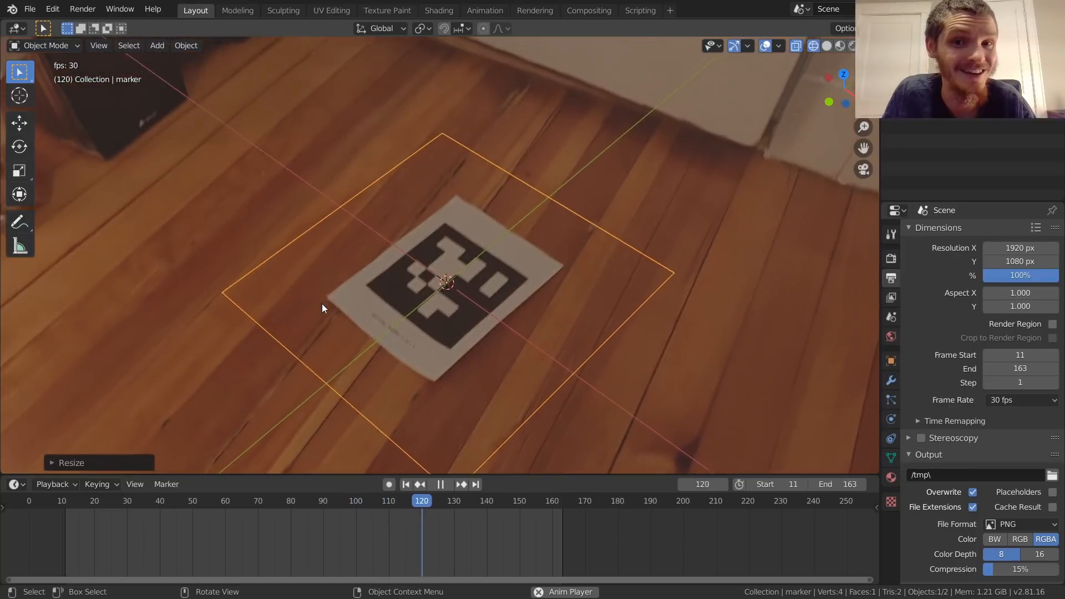
{"action": "key", "text": "space"}
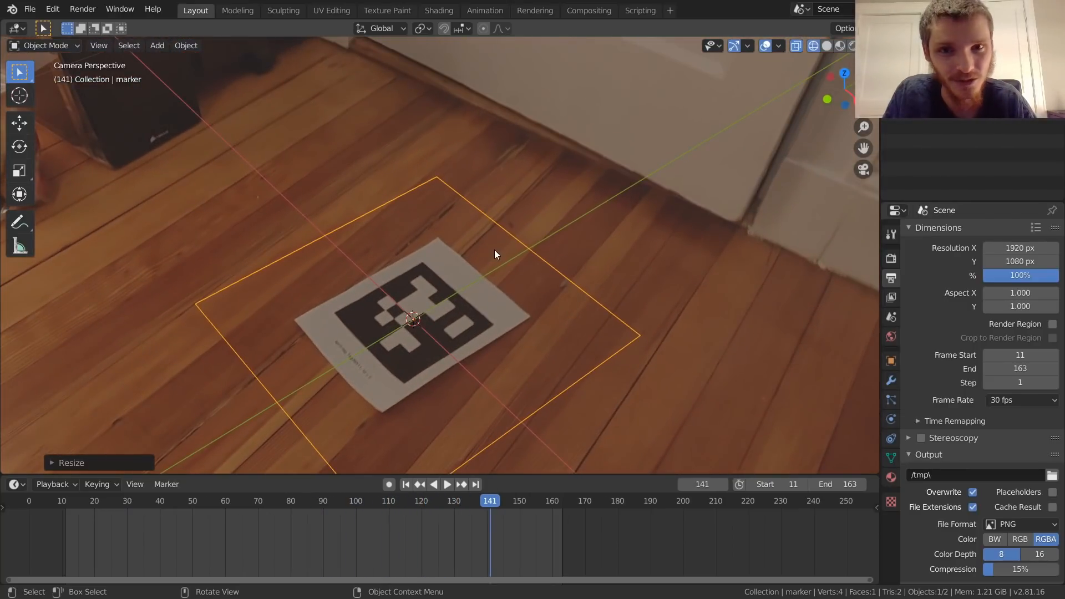
Step: Return to the start frame and scale the marker plane up slightly more around the paper sheet
{"action": "key", "text": "shift+Left"}
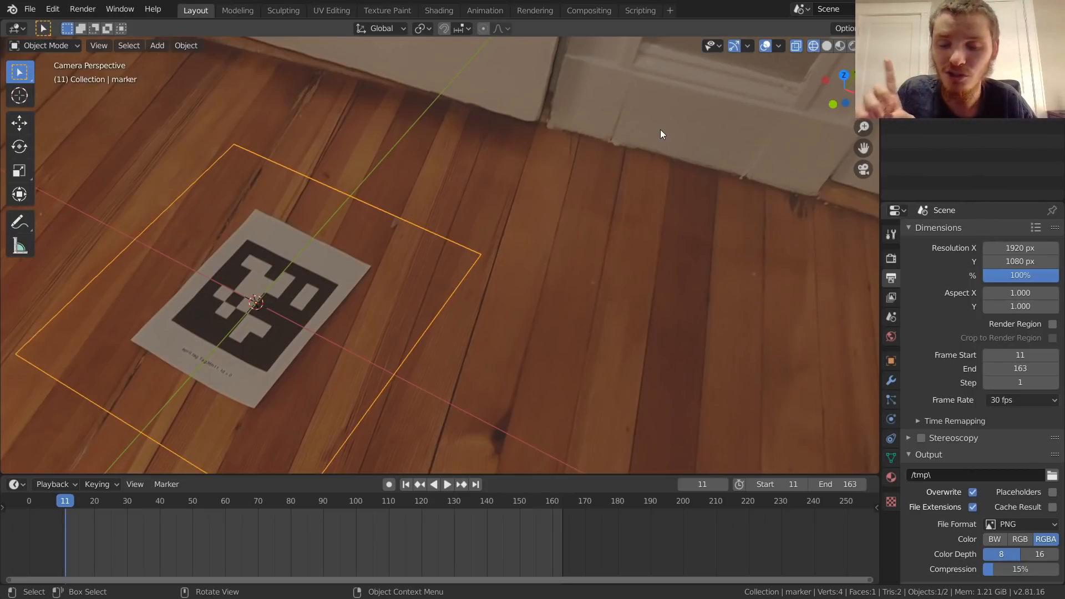
{"action": "scroll", "coordinate": [406, 244], "scroll_direction": "down", "scroll_amount": 3}
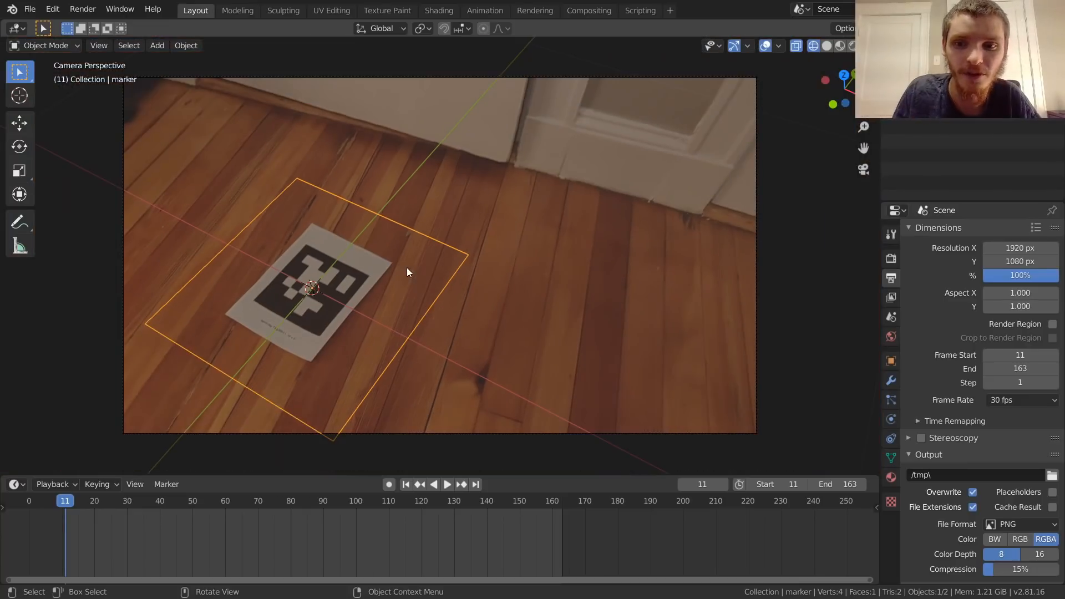
{"action": "key", "text": "s"}
{"action": "left_click", "coordinate": [458, 253]}
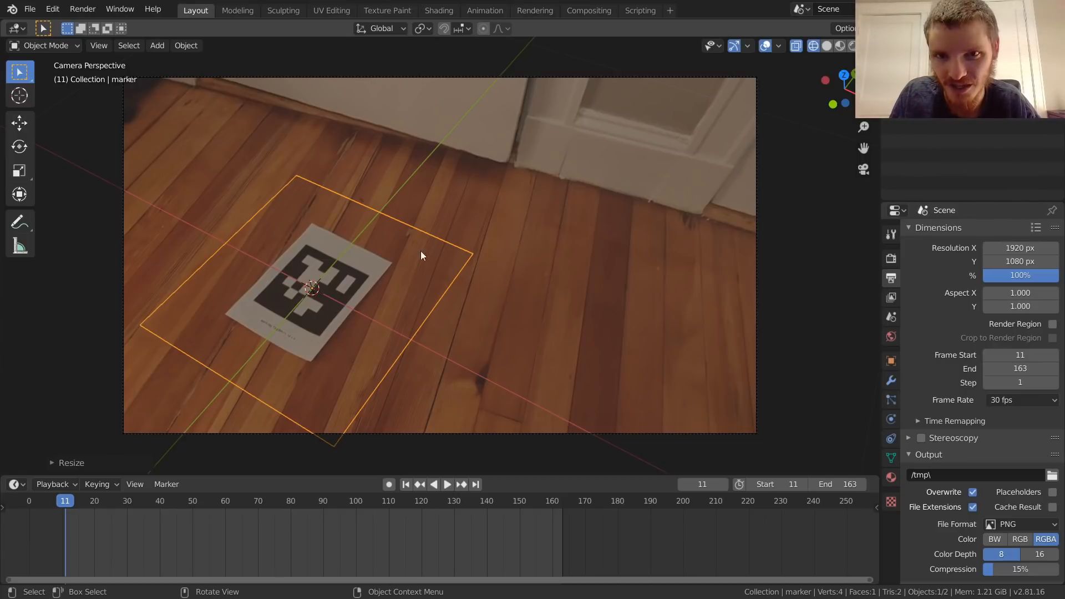
Step: Open the Shading workspace, view the marker plane through the camera in rendered shading, and play to frame 38
{"action": "left_click", "coordinate": [438, 10]}
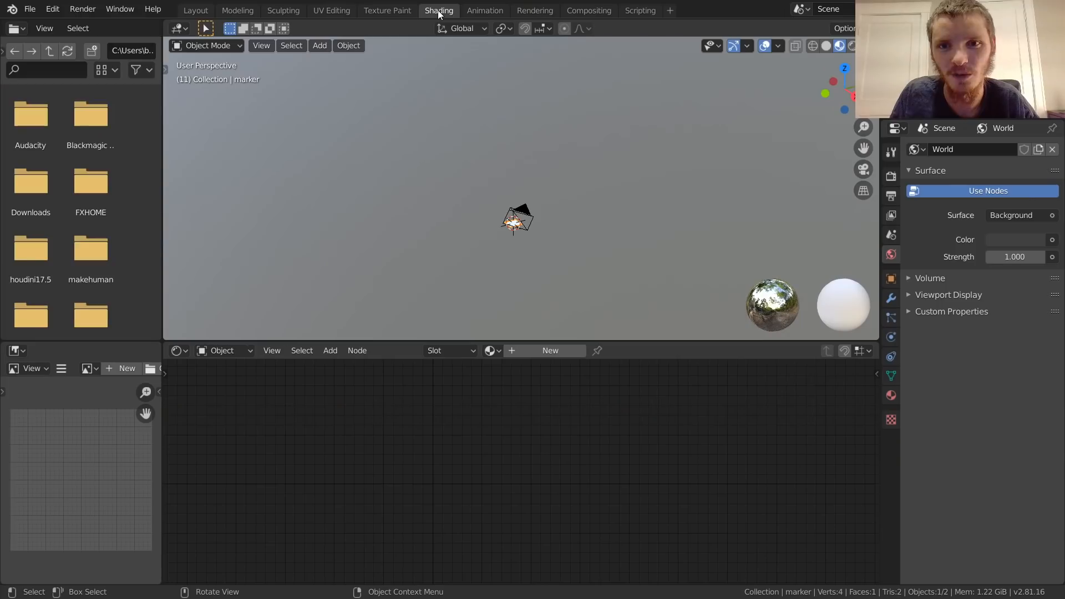
{"action": "left_click", "coordinate": [863, 169]}
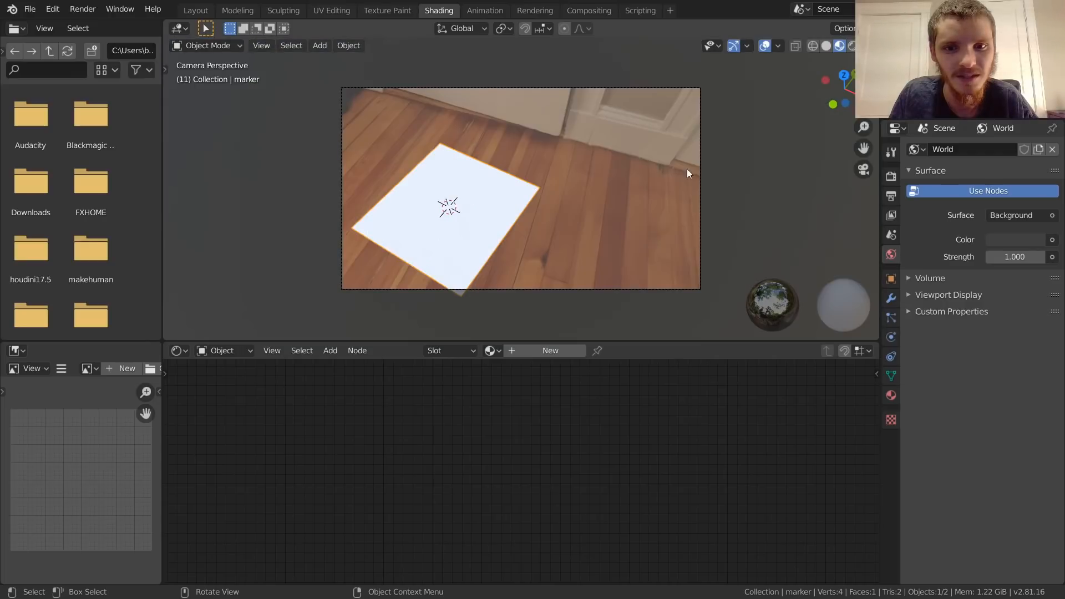
{"action": "left_click", "coordinate": [853, 47]}
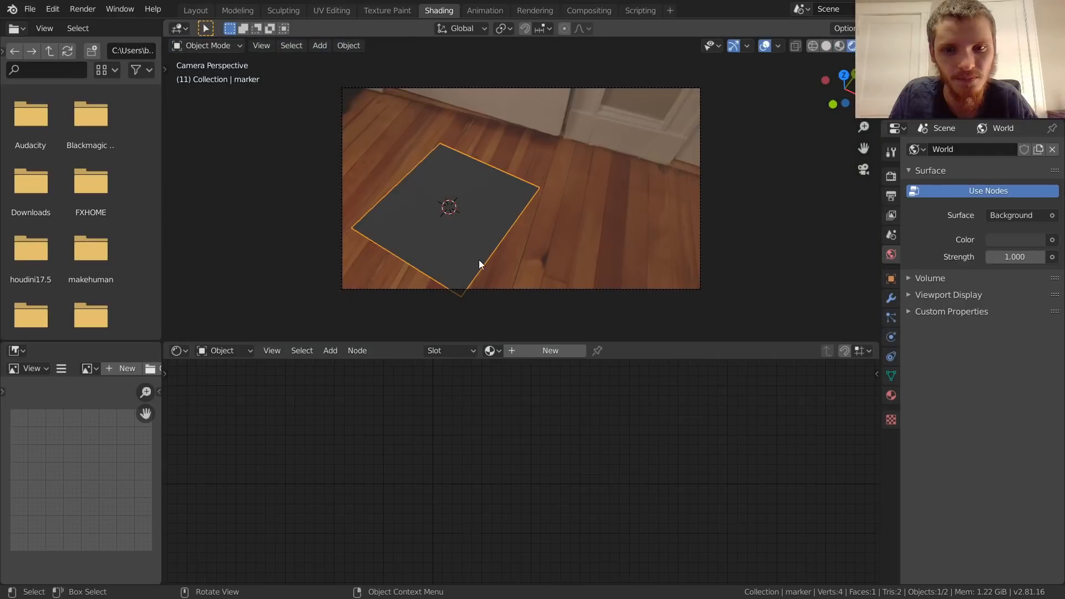
{"action": "key", "text": "space"}
{"action": "scroll", "coordinate": [493, 210], "scroll_direction": "up", "scroll_amount": 1}
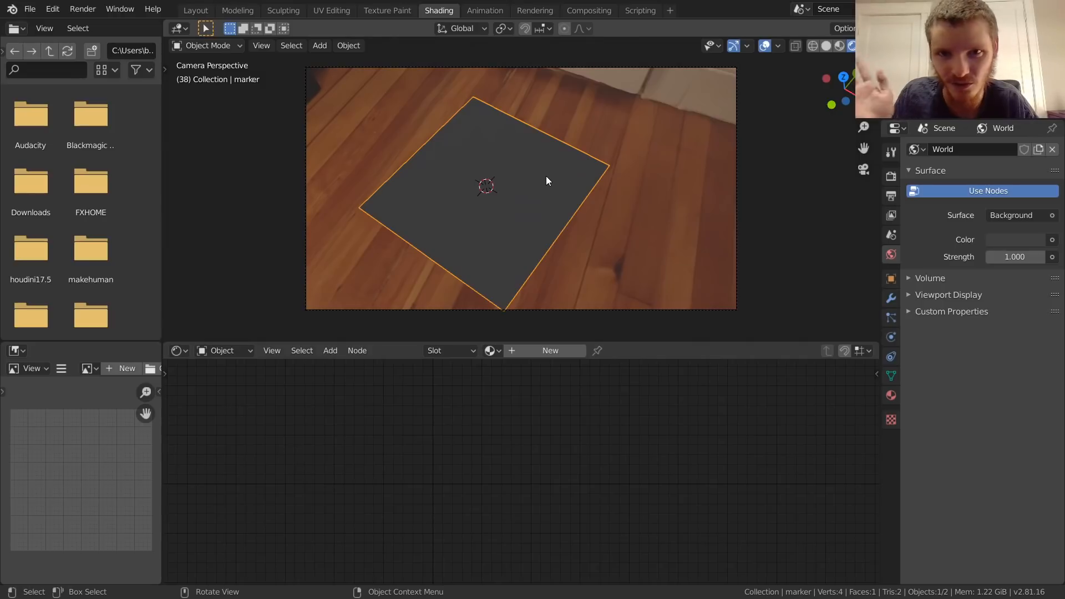
Step: Give the marker plane a new material and replace its default Principled shader with an Image Texture node
{"action": "left_click", "coordinate": [551, 351]}
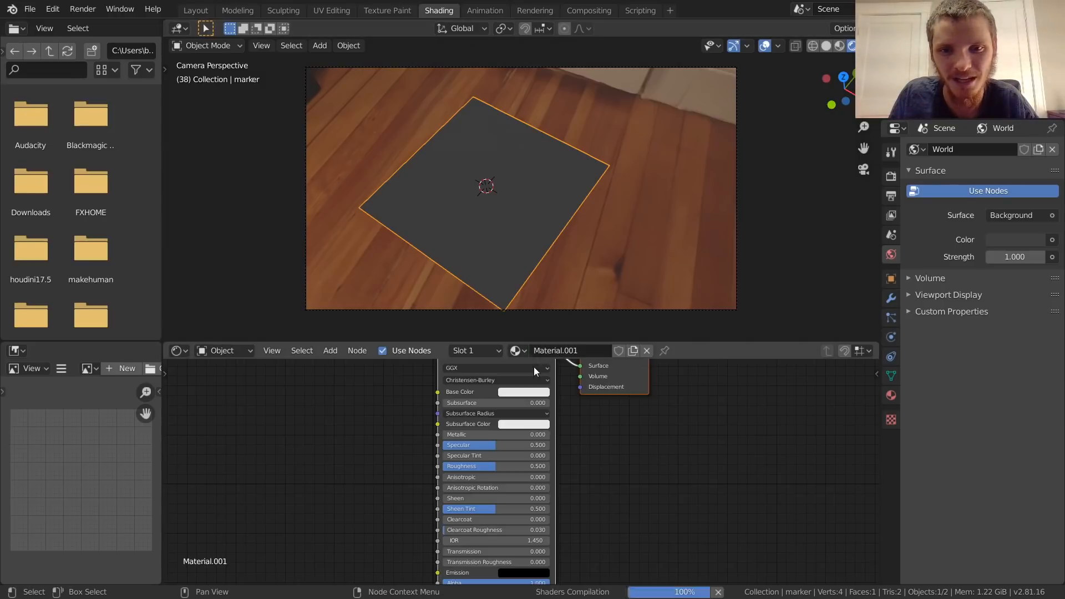
{"action": "key", "text": "x"}
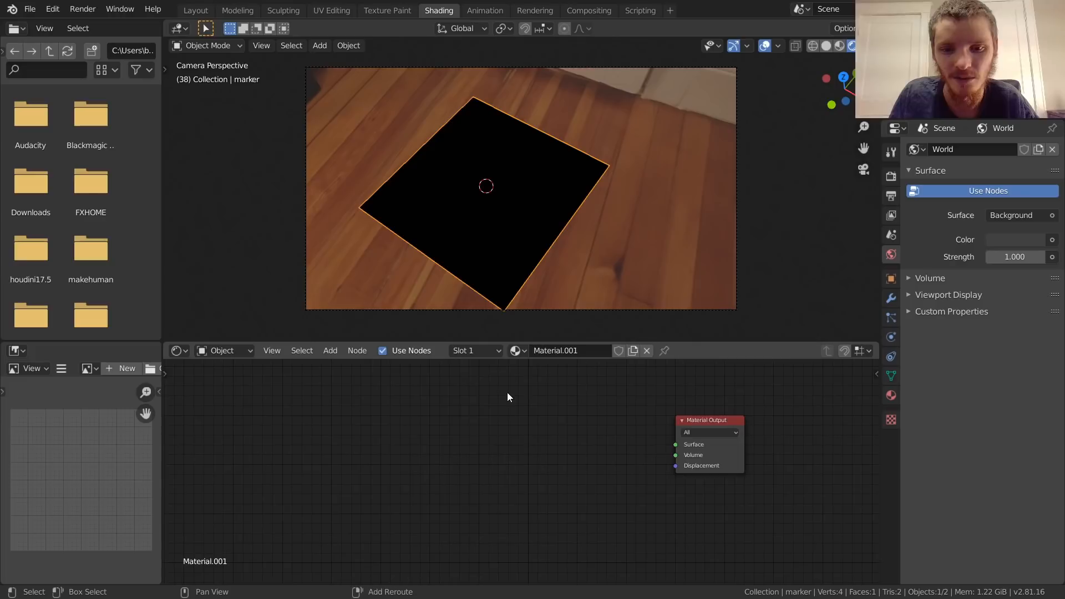
{"action": "key", "text": "shift+a"}
{"action": "left_click", "coordinate": [507, 392]}
{"action": "type", "text": "im"}
{"action": "left_click", "coordinate": [534, 417]}
{"action": "left_click", "coordinate": [535, 427]}
Step: Assign sequence_0012.png to the Image Texture node and connect its Color output to the Material Output's Surface
{"action": "left_click", "coordinate": [538, 454]}
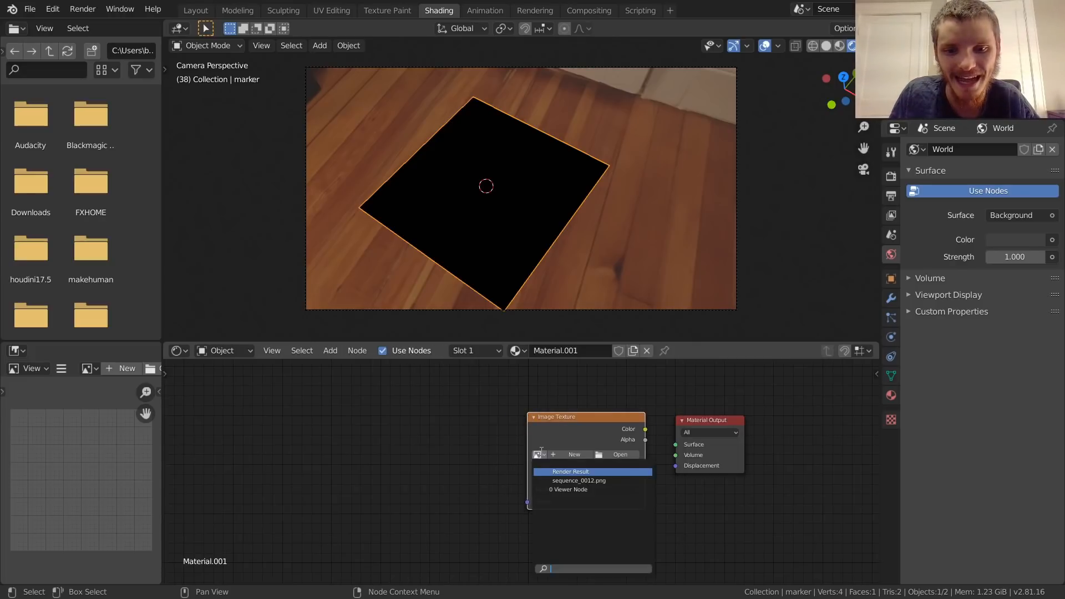
{"action": "left_click", "coordinate": [572, 480]}
{"action": "left_click_drag", "start_coordinate": [568, 426], "coordinate": [490, 409]}
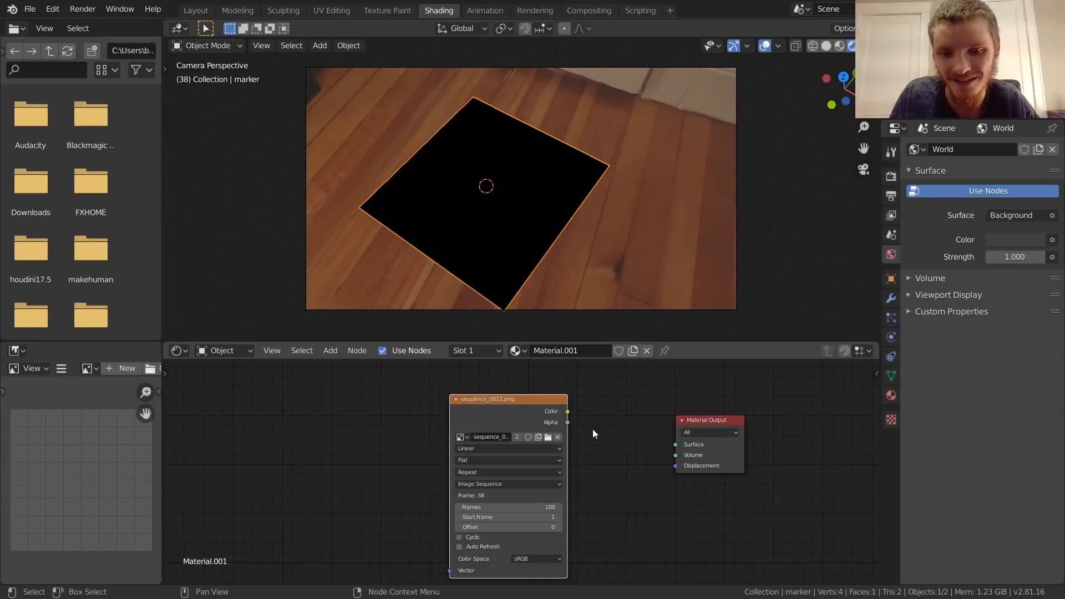
{"action": "left_click_drag", "start_coordinate": [567, 411], "coordinate": [676, 444]}
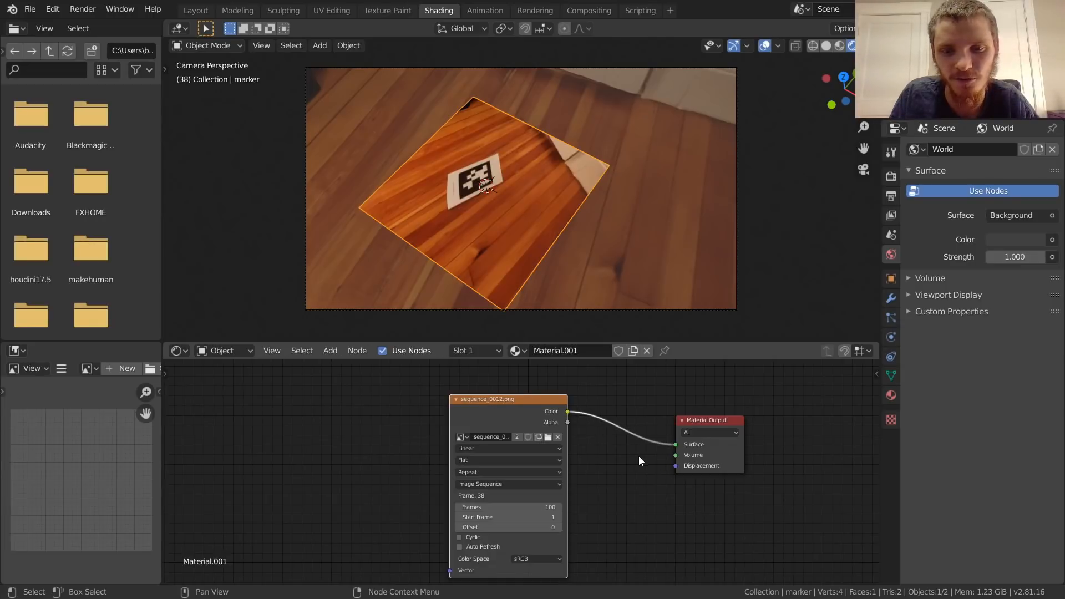
Step: Set the image sequence texture to 500 frames and enable Cyclic and Auto Refresh
{"action": "middle_click_drag", "start_coordinate": [570, 510], "coordinate": [628, 444]}
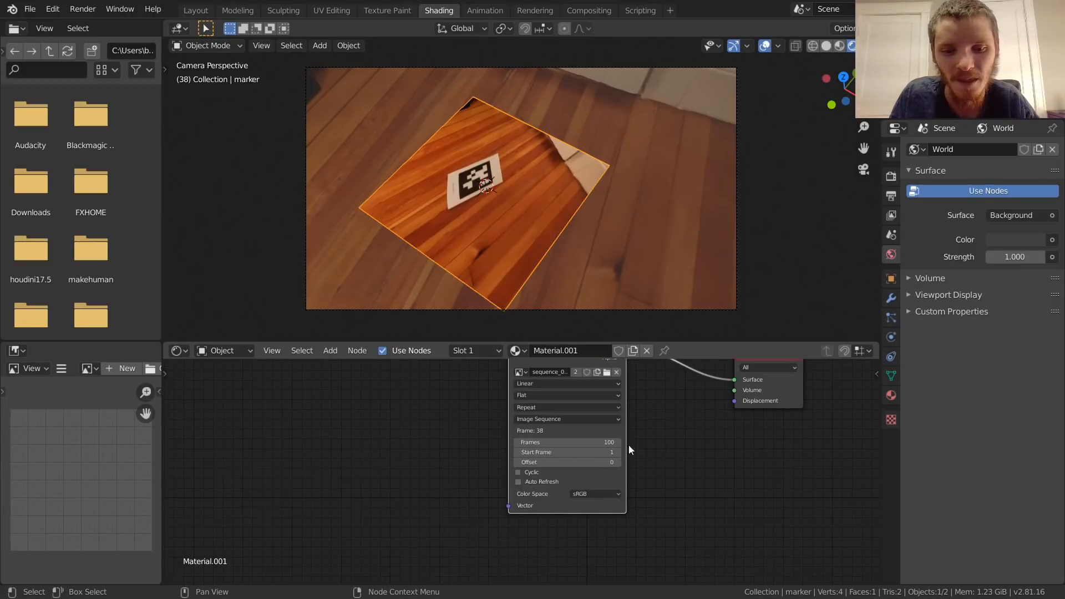
{"action": "left_click", "coordinate": [592, 441]}
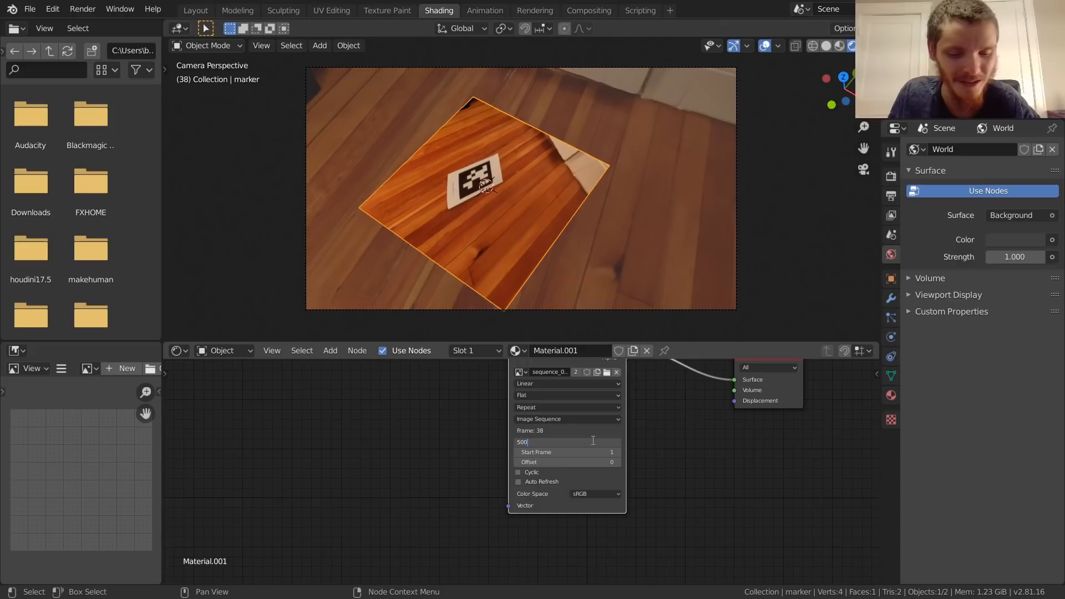
{"action": "key", "text": "Return"}
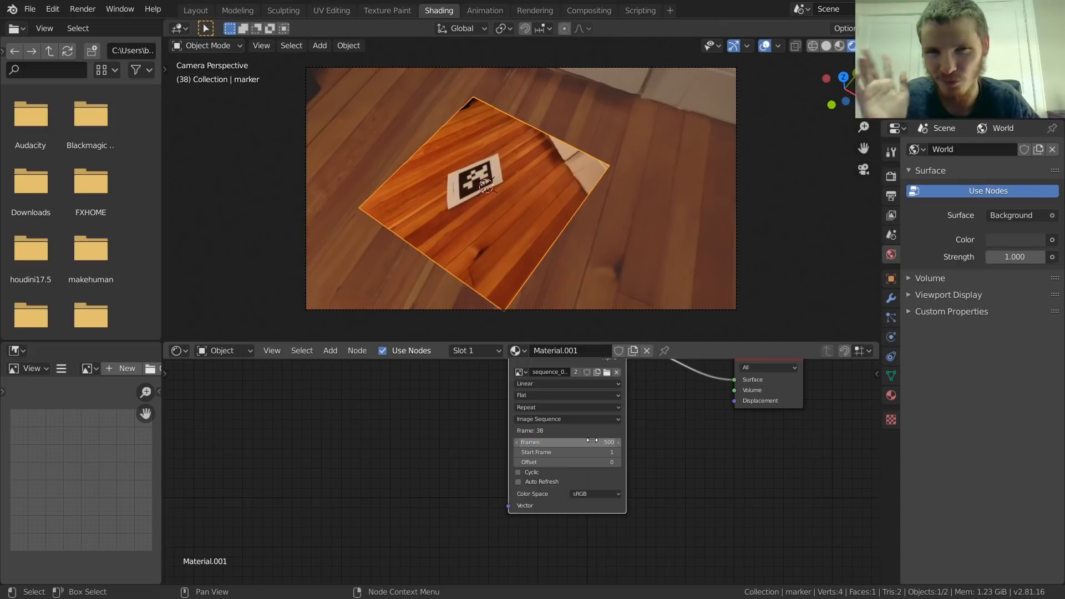
{"action": "scroll", "coordinate": [633, 461], "scroll_direction": "up", "scroll_amount": 3}
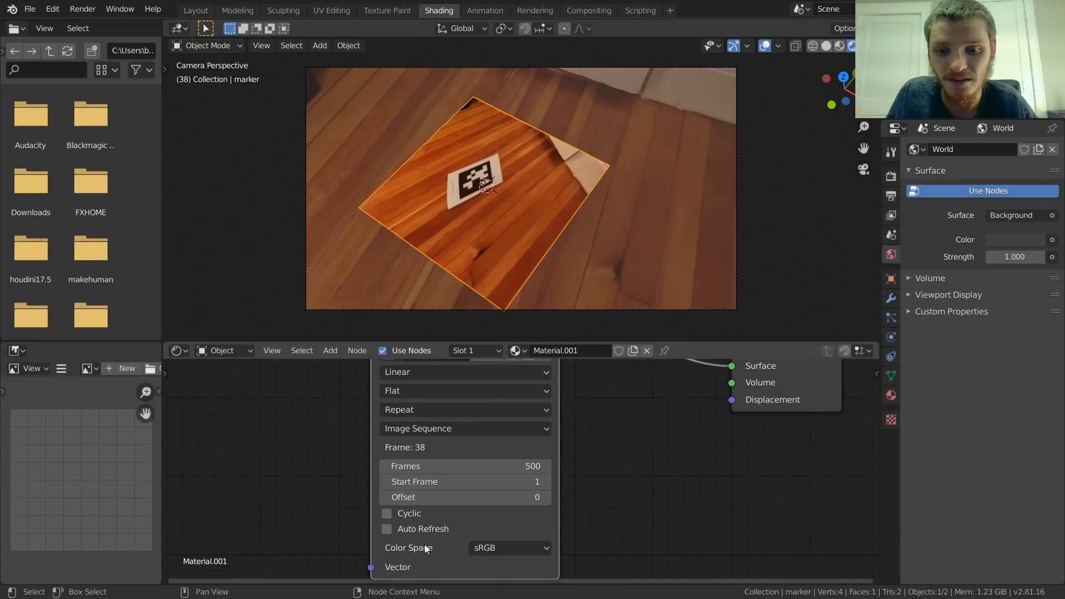
{"action": "left_click", "coordinate": [387, 529]}
{"action": "left_click", "coordinate": [387, 514]}
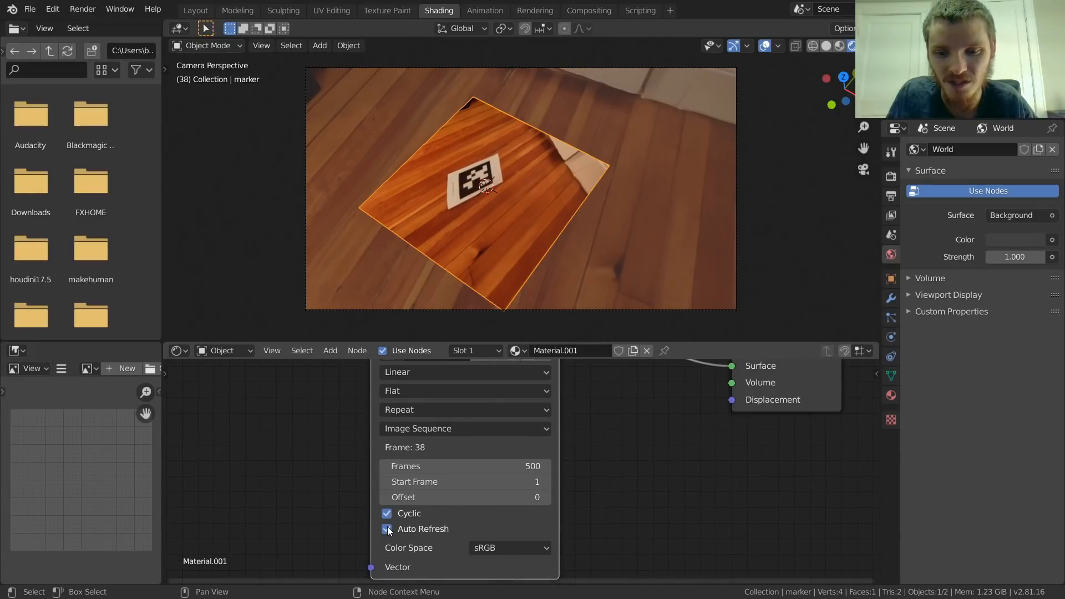
Step: Play the animation from outside the camera view while switching the texture's Auto Refresh off and on again, and return to the camera view
{"action": "middle_click_drag", "start_coordinate": [474, 278], "coordinate": [477, 216]}
{"action": "key", "text": "space"}
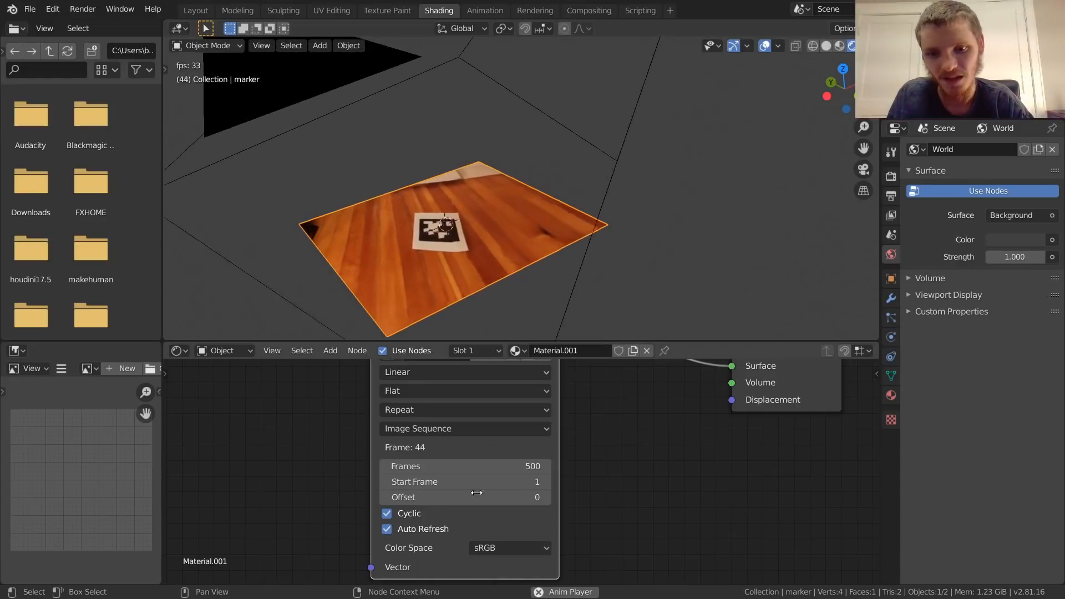
{"action": "left_click", "coordinate": [387, 529]}
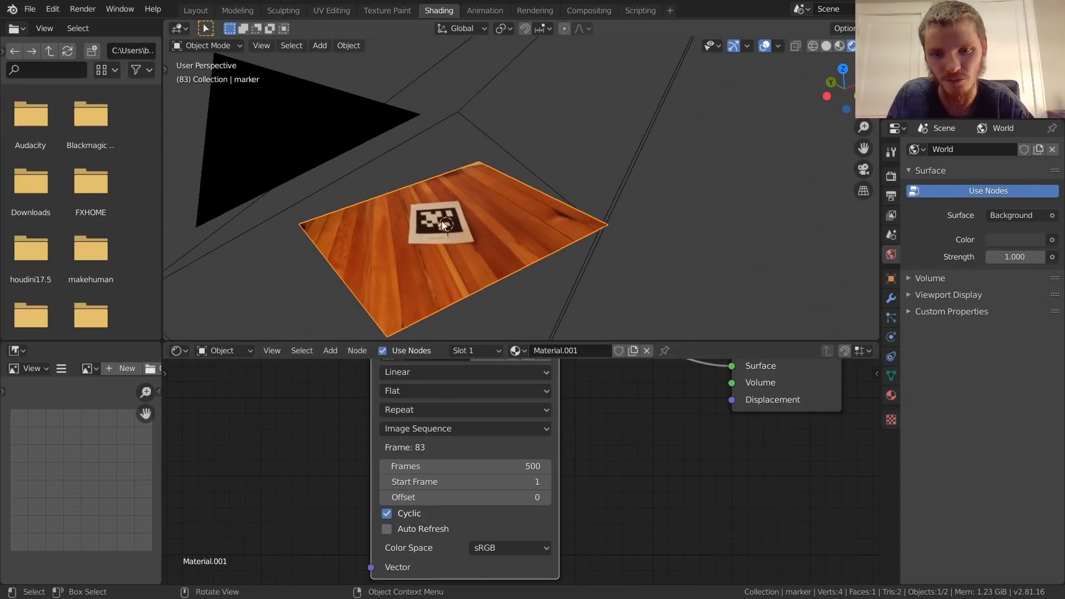
{"action": "left_click", "coordinate": [387, 529]}
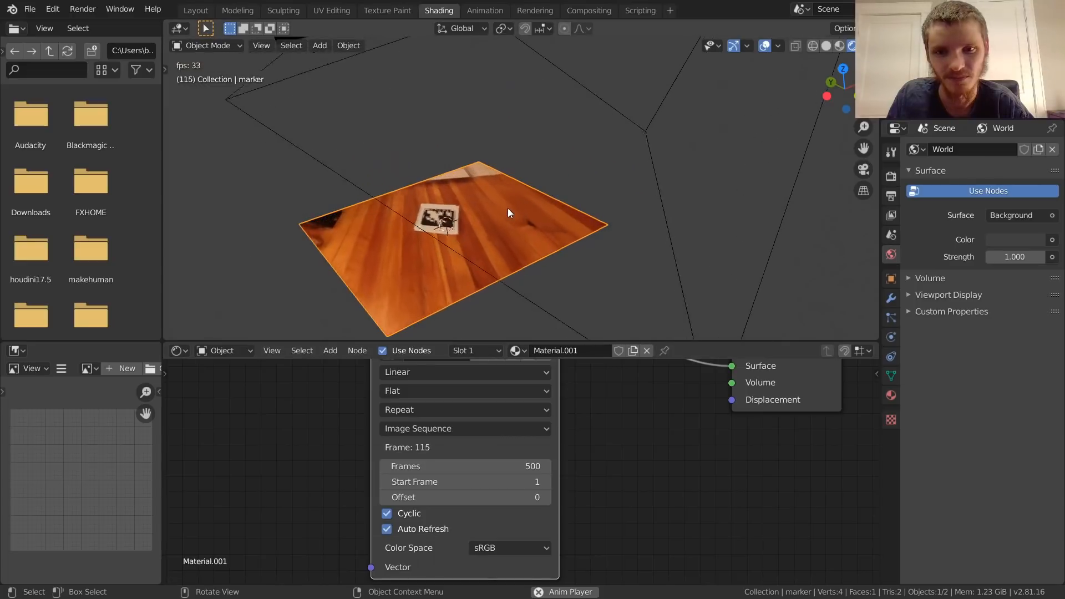
{"action": "left_click", "coordinate": [863, 169]}
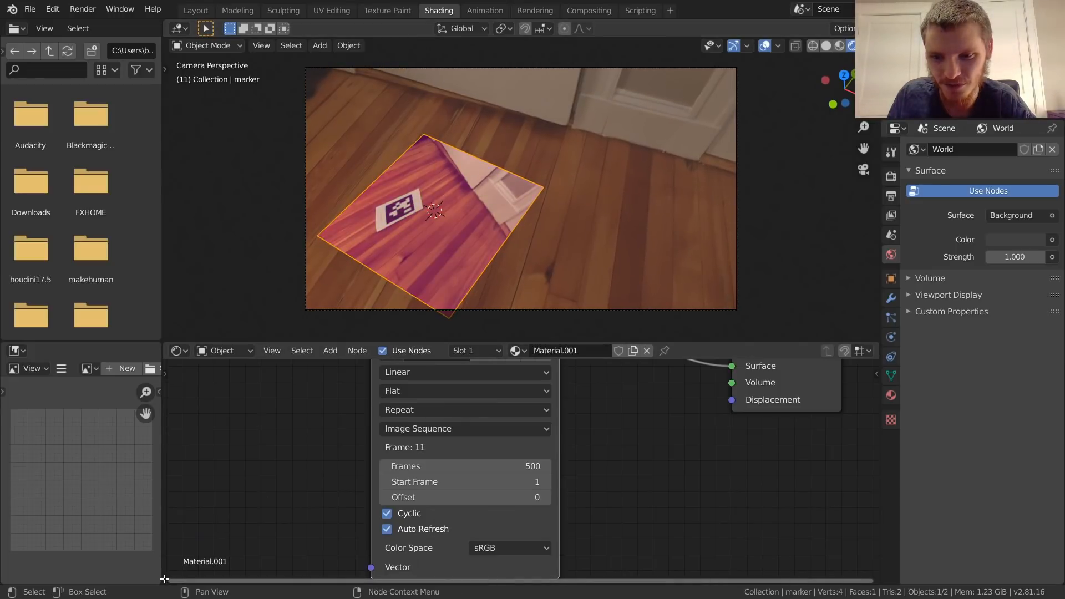
Step: Split off a Timeline area below the shader editor, set the start frame to 12, and play the animation to frame 82
{"action": "left_click_drag", "start_coordinate": [166, 580], "coordinate": [166, 543]}
{"action": "left_click", "coordinate": [177, 551]}
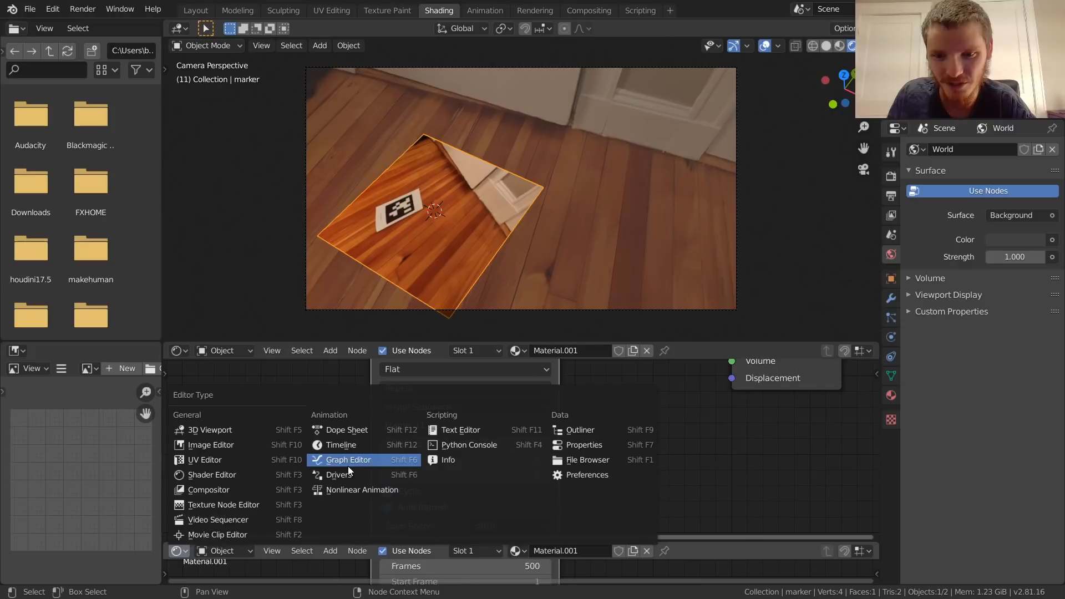
{"action": "left_click", "coordinate": [341, 445]}
{"action": "left_click", "coordinate": [775, 551]}
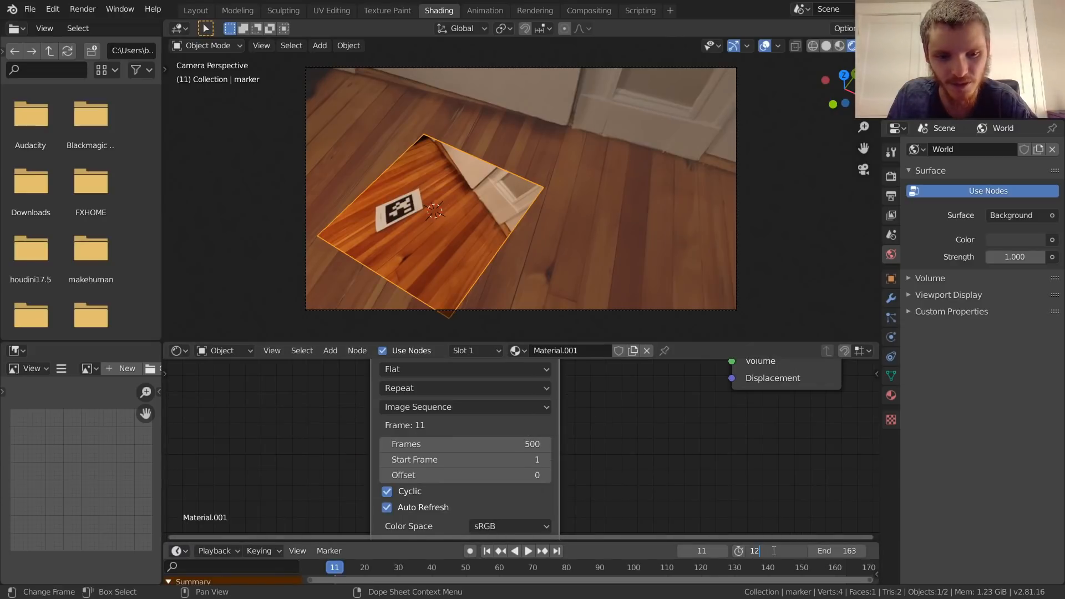
{"action": "key", "text": "space"}
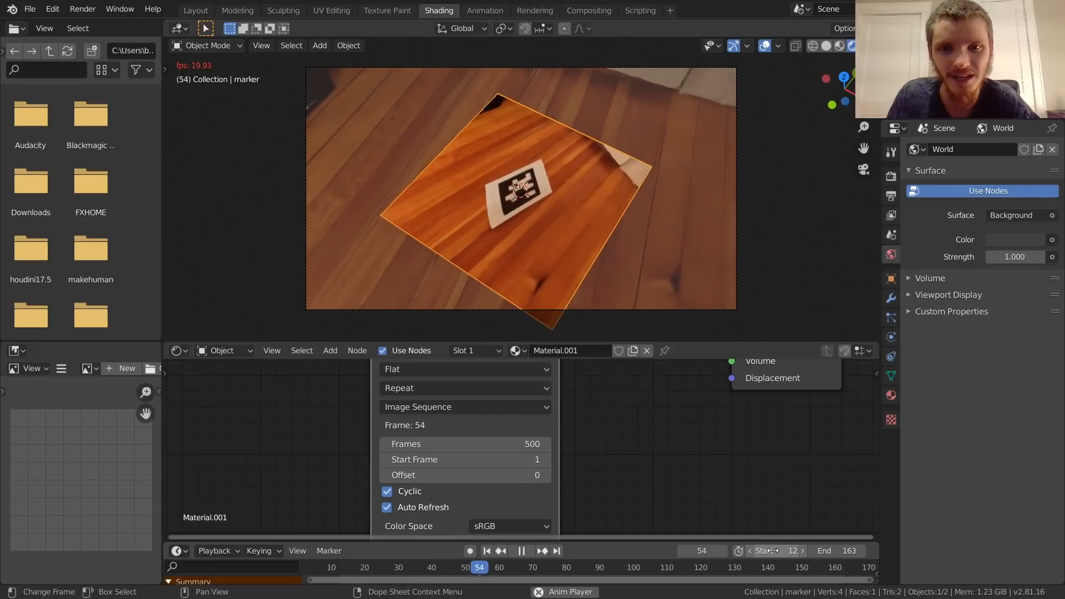
{"action": "key", "text": "space"}
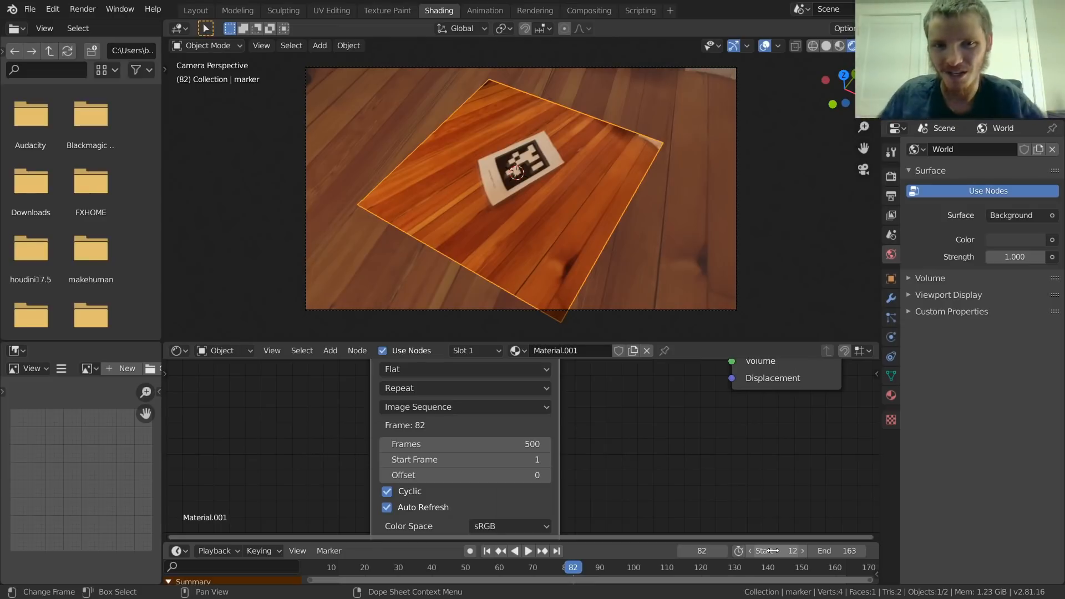
Step: Reposition the image sequence texture node and add Texture Coordinate and Mapping nodes in front of it
{"action": "scroll", "coordinate": [437, 464], "scroll_direction": "down", "scroll_amount": 4}
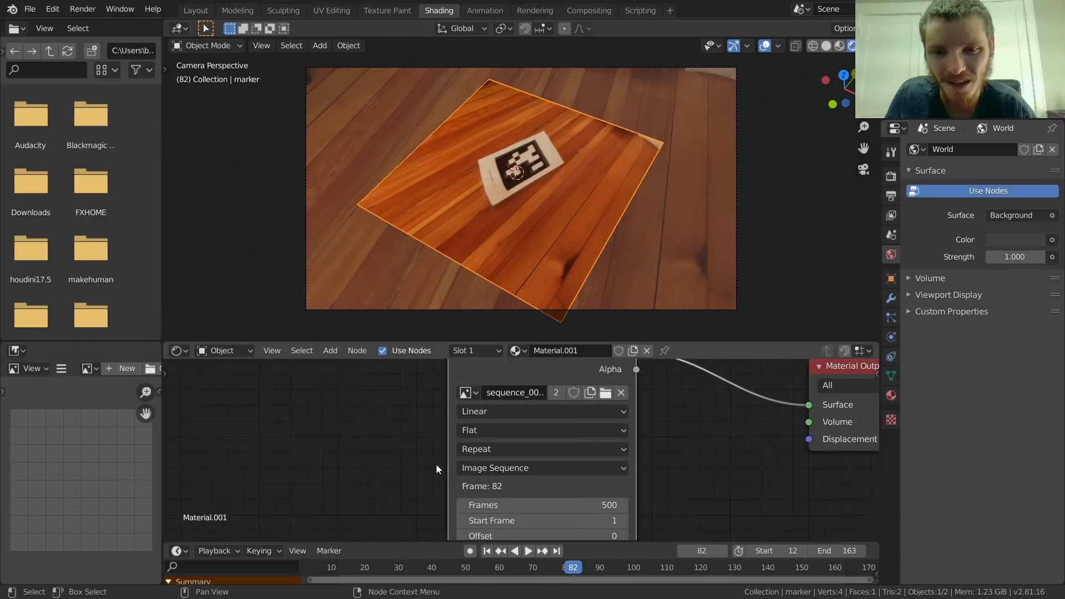
{"action": "middle_click_drag", "start_coordinate": [448, 413], "coordinate": [544, 435]}
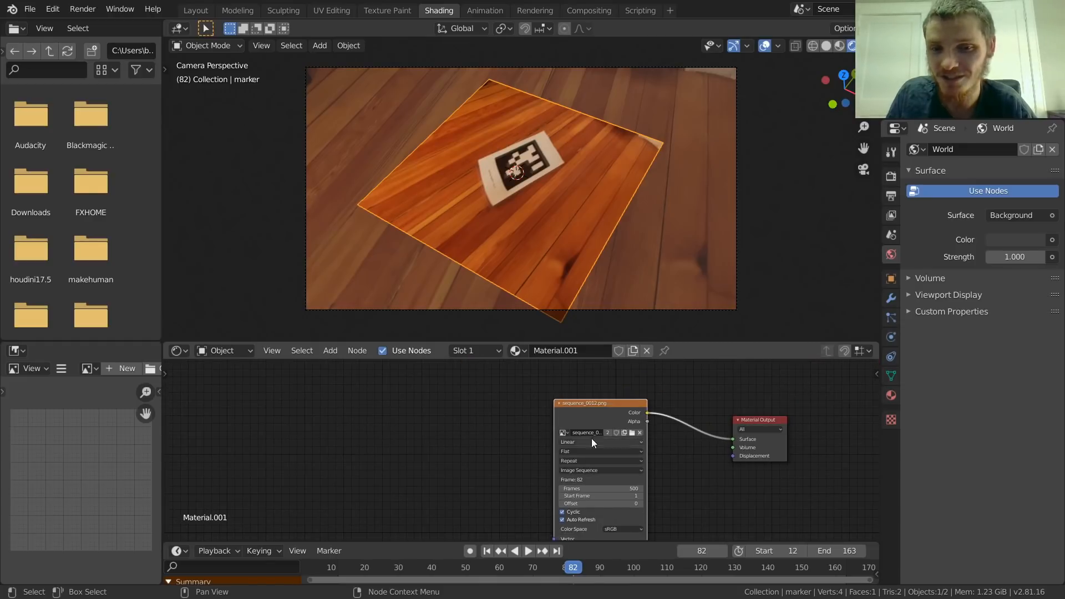
{"action": "left_click_drag", "start_coordinate": [588, 415], "coordinate": [591, 406]}
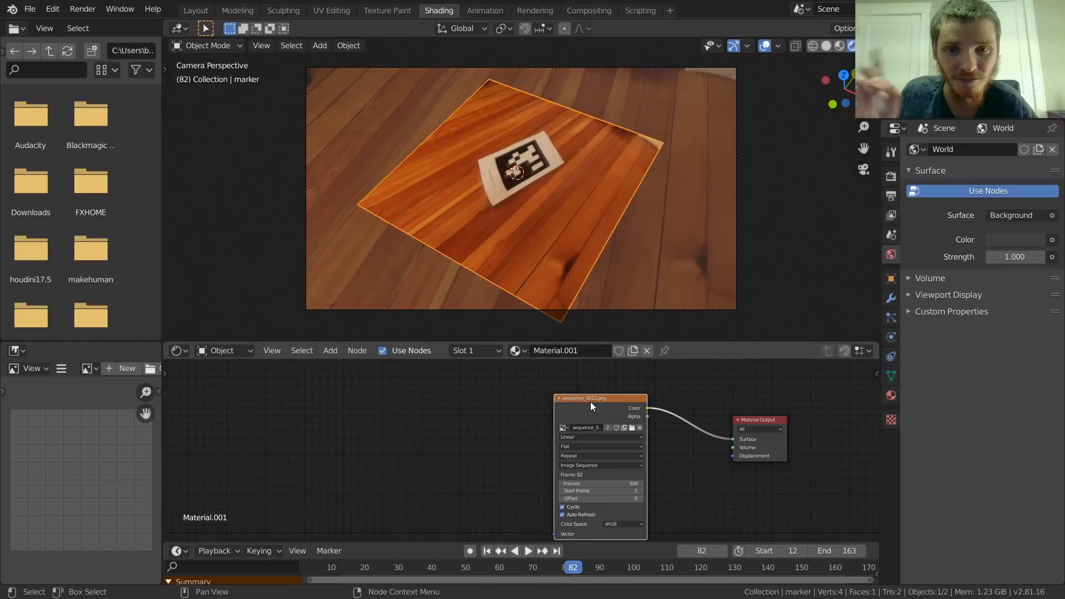
{"action": "key", "text": "ctrl+t"}
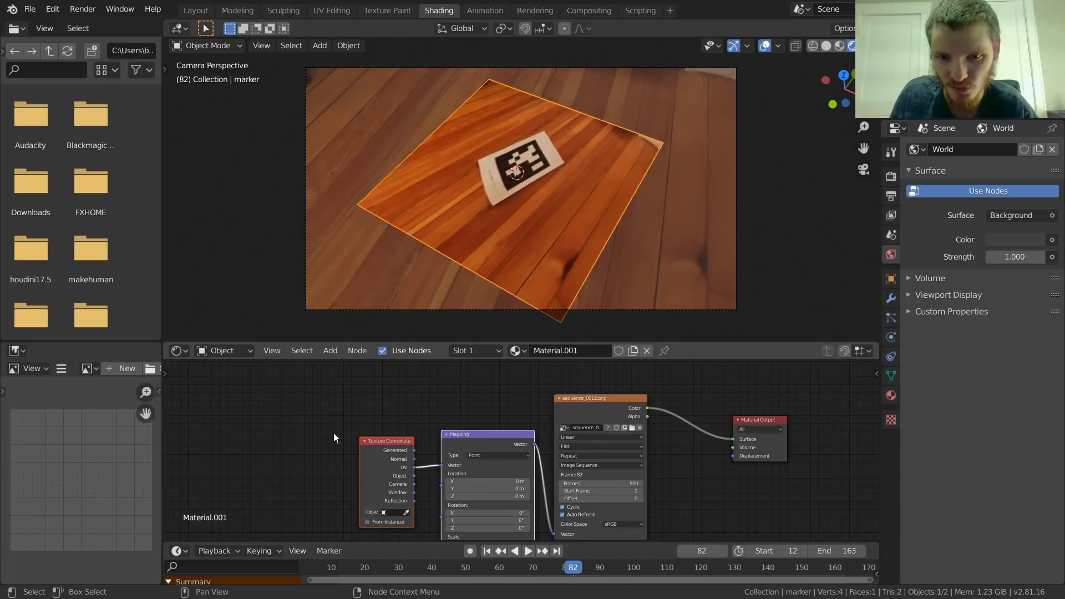
Step: Delete the Mapping node, connect Texture Coordinate's Window output to the image texture's Vector input, and play to frame 130
{"action": "scroll", "coordinate": [433, 389], "scroll_direction": "up", "scroll_amount": 2}
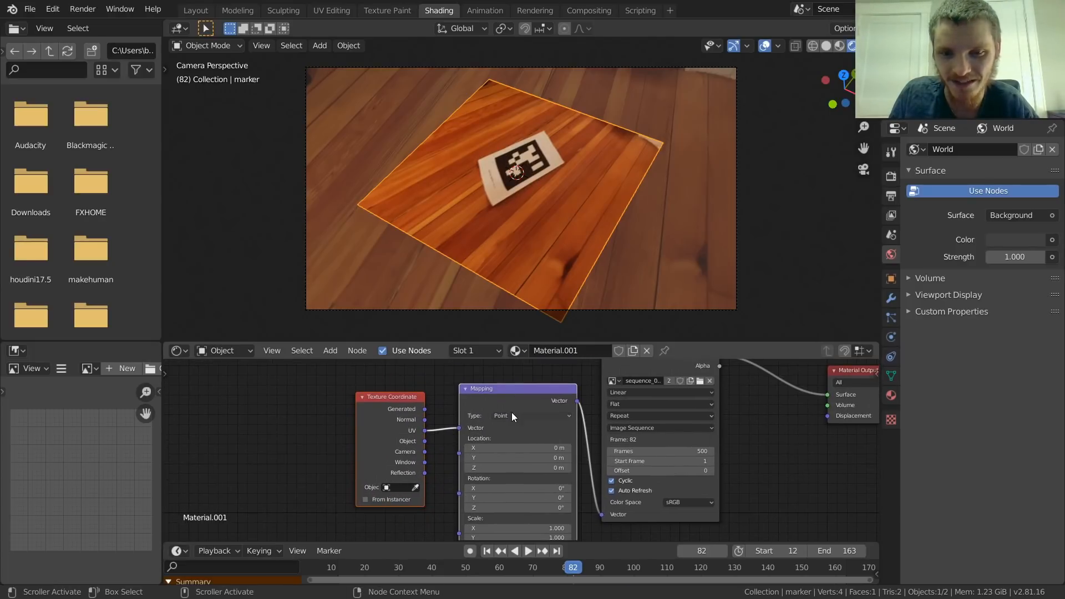
{"action": "scroll", "coordinate": [444, 460], "scroll_direction": "up", "scroll_amount": 2}
{"action": "middle_click_drag", "start_coordinate": [411, 442], "coordinate": [414, 465]}
{"action": "scroll", "coordinate": [469, 464], "scroll_direction": "down", "scroll_amount": 2}
{"action": "key", "text": "x"}
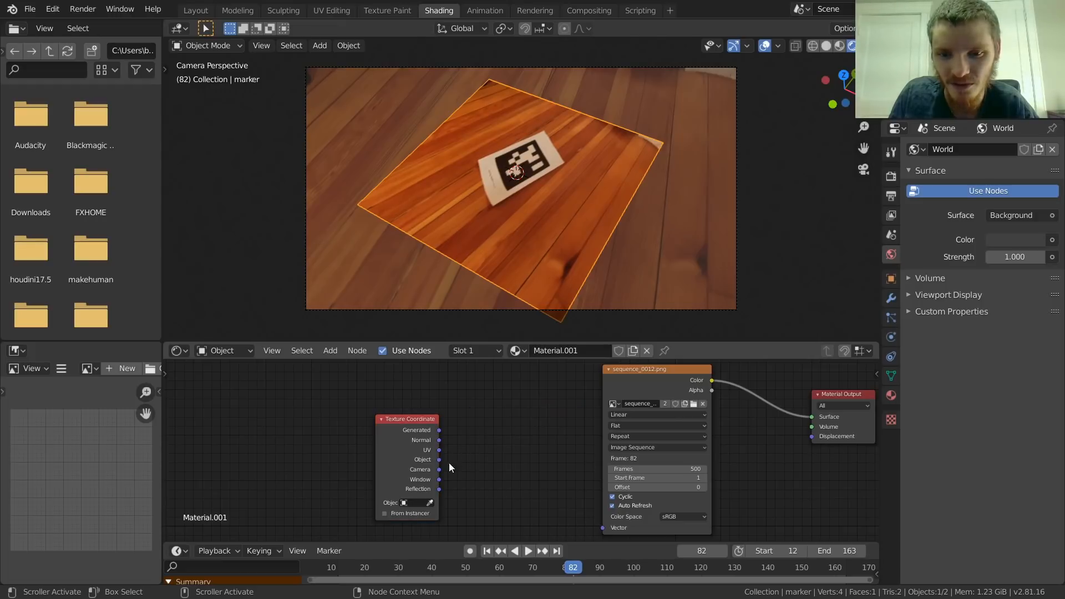
{"action": "left_click_drag", "start_coordinate": [440, 480], "coordinate": [530, 492]}
{"action": "left_click_drag", "start_coordinate": [591, 526], "coordinate": [604, 527]}
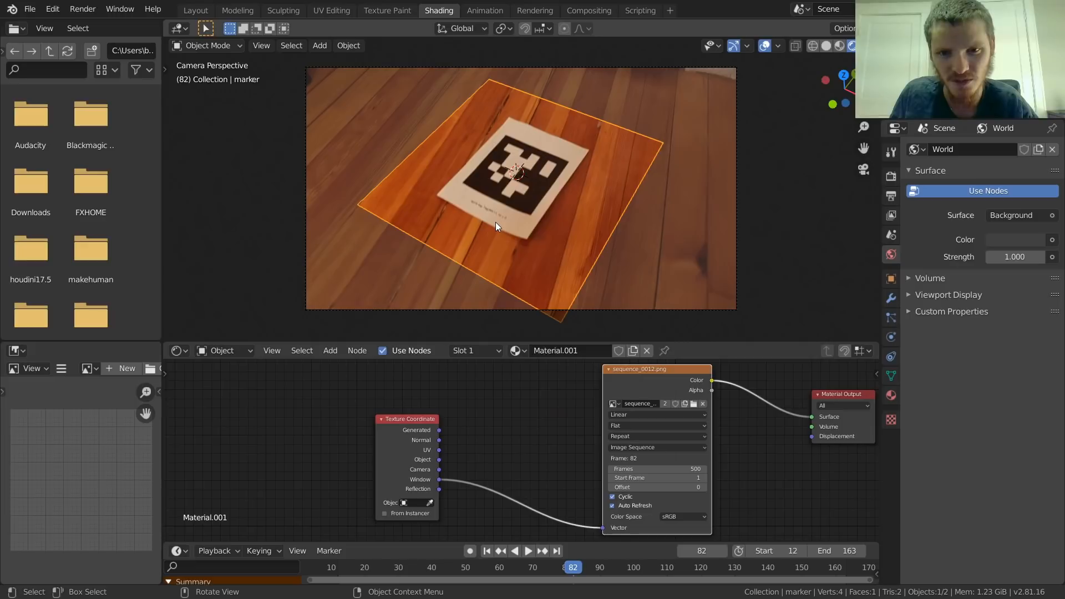
{"action": "key", "text": "space"}
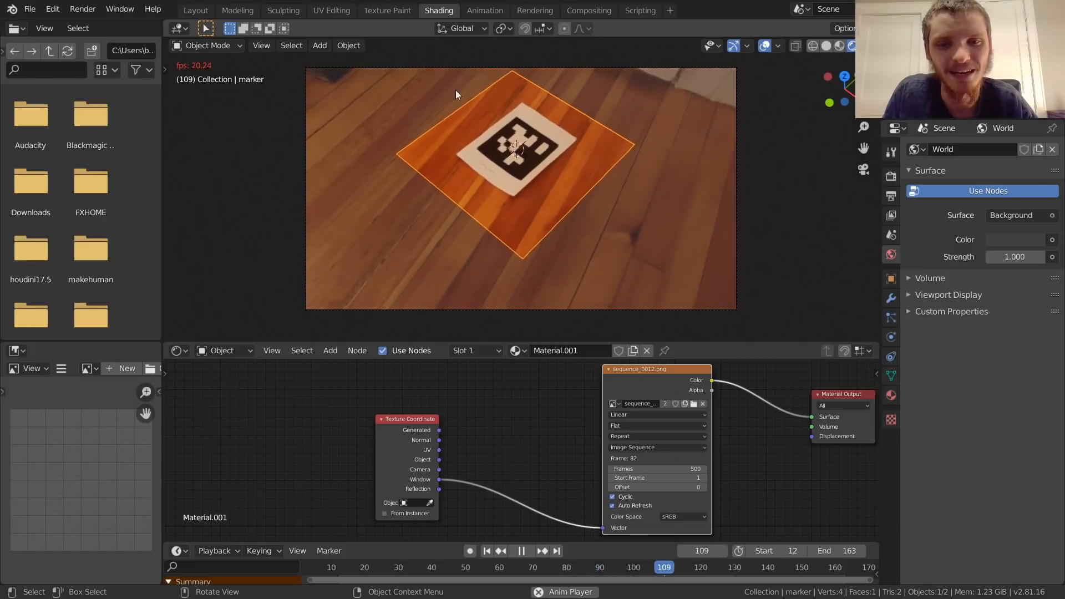
{"action": "key", "text": "space"}
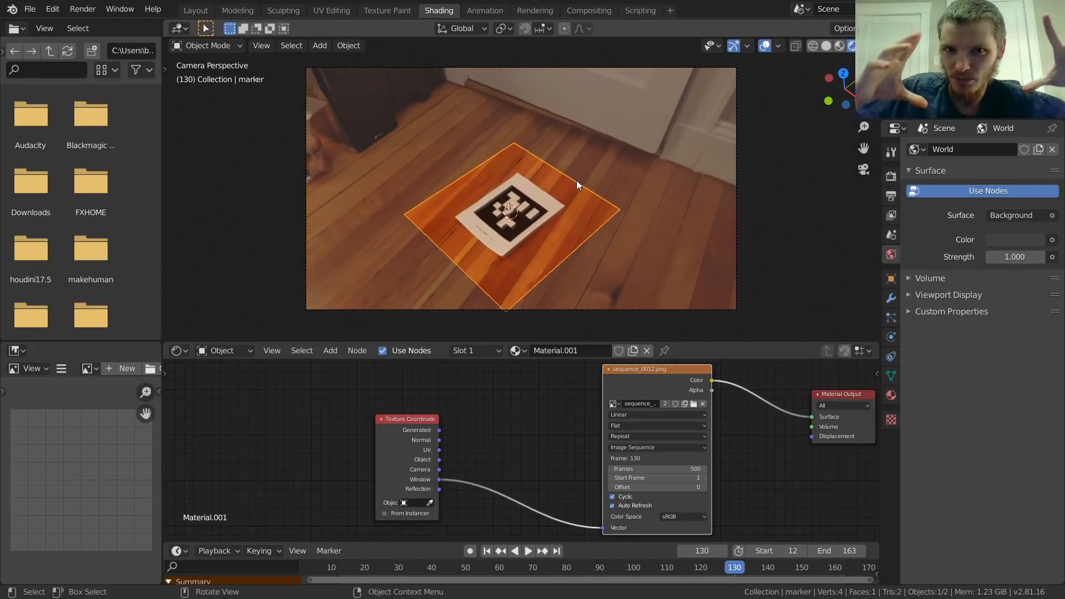
Step: Set the alpha of the camera's background image sequence to 1.000 and play the animation through to frame 12
{"action": "scroll", "coordinate": [575, 224], "scroll_direction": "up", "scroll_amount": 1}
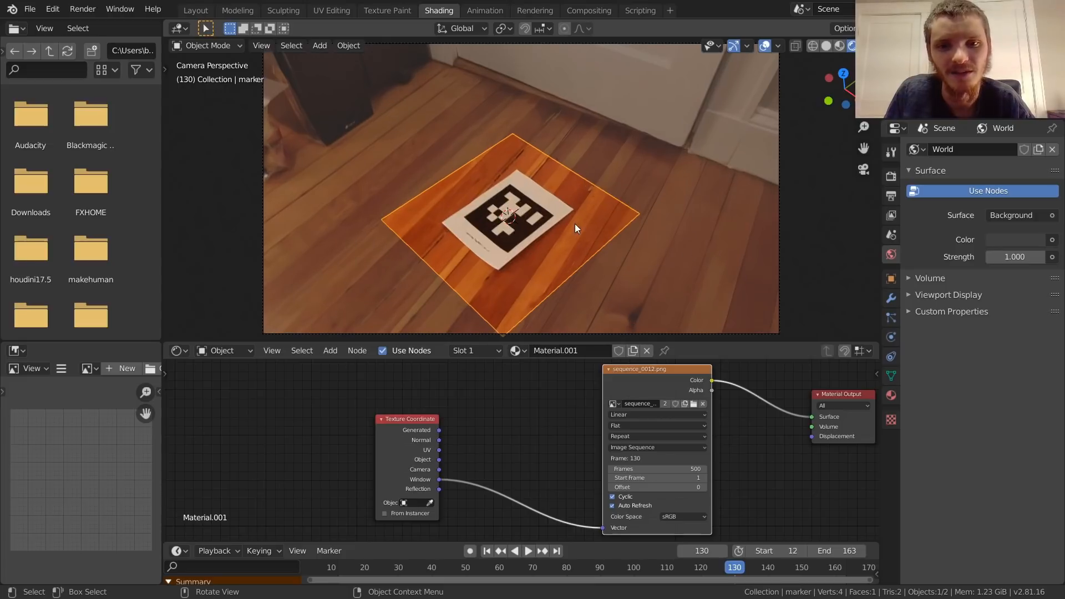
{"action": "left_click", "coordinate": [778, 238]}
{"action": "left_click", "coordinate": [889, 335]}
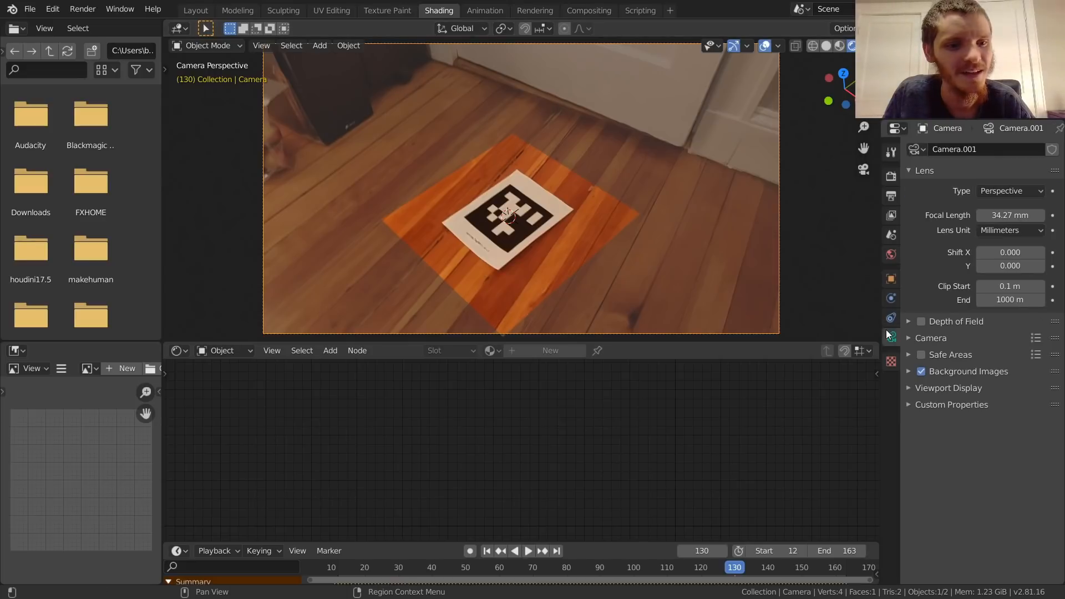
{"action": "left_click", "coordinate": [947, 370]}
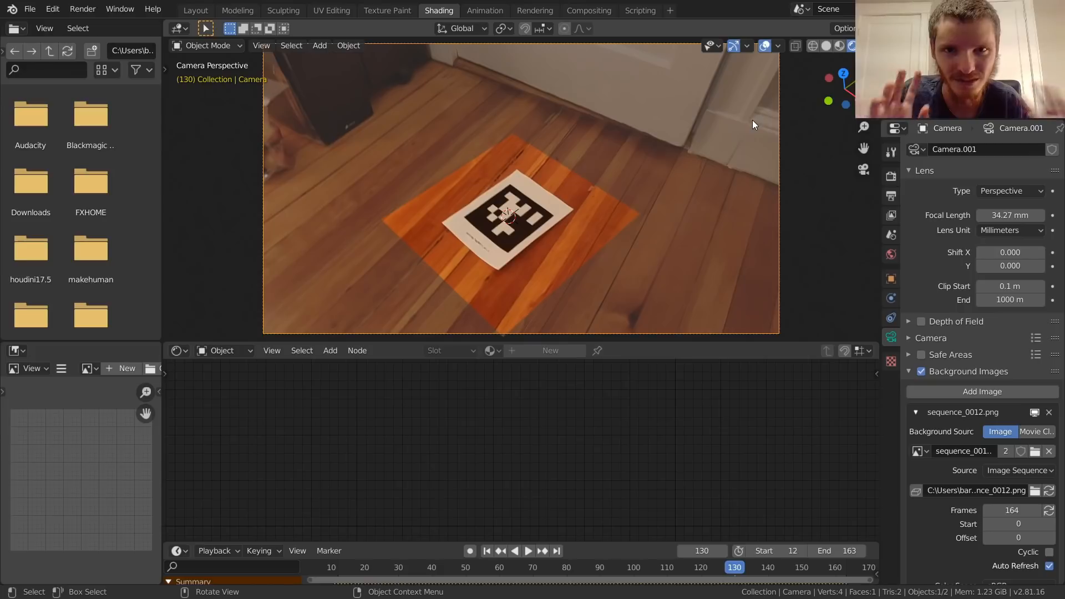
{"action": "left_click", "coordinate": [761, 48]}
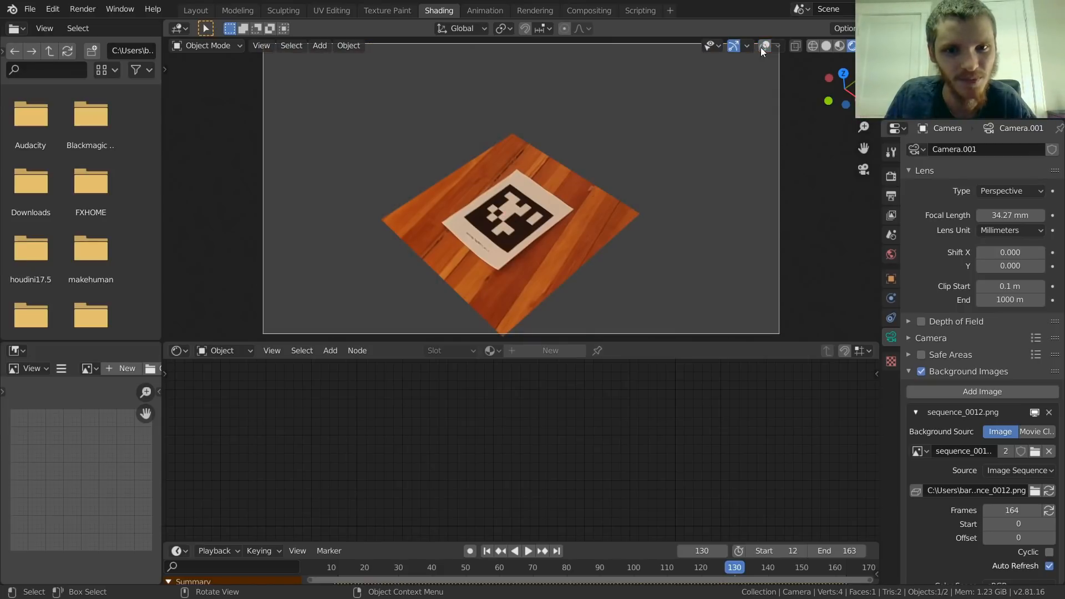
{"action": "left_click", "coordinate": [761, 48]}
{"action": "scroll", "coordinate": [1053, 443], "scroll_direction": "down", "scroll_amount": 7}
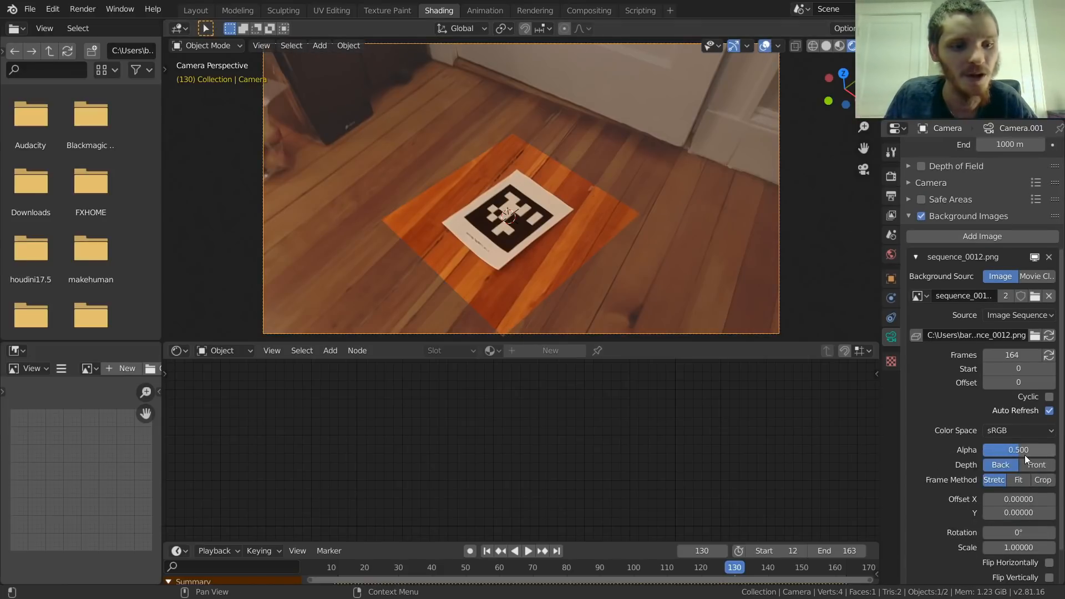
{"action": "left_click_drag", "start_coordinate": [1024, 454], "coordinate": [1058, 454]}
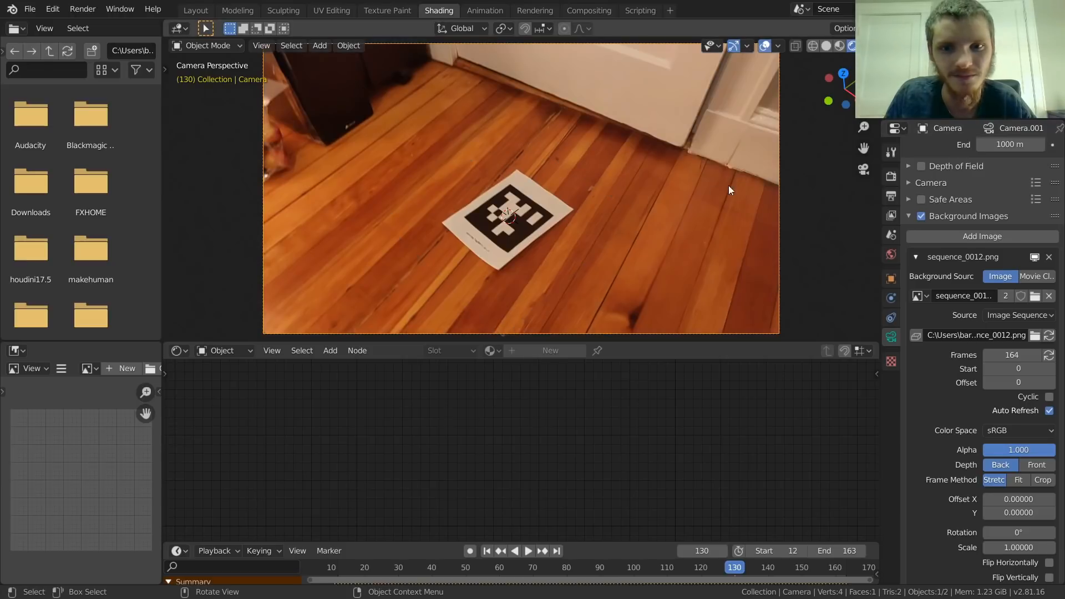
{"action": "key", "text": "space"}
{"action": "key", "text": "space"}
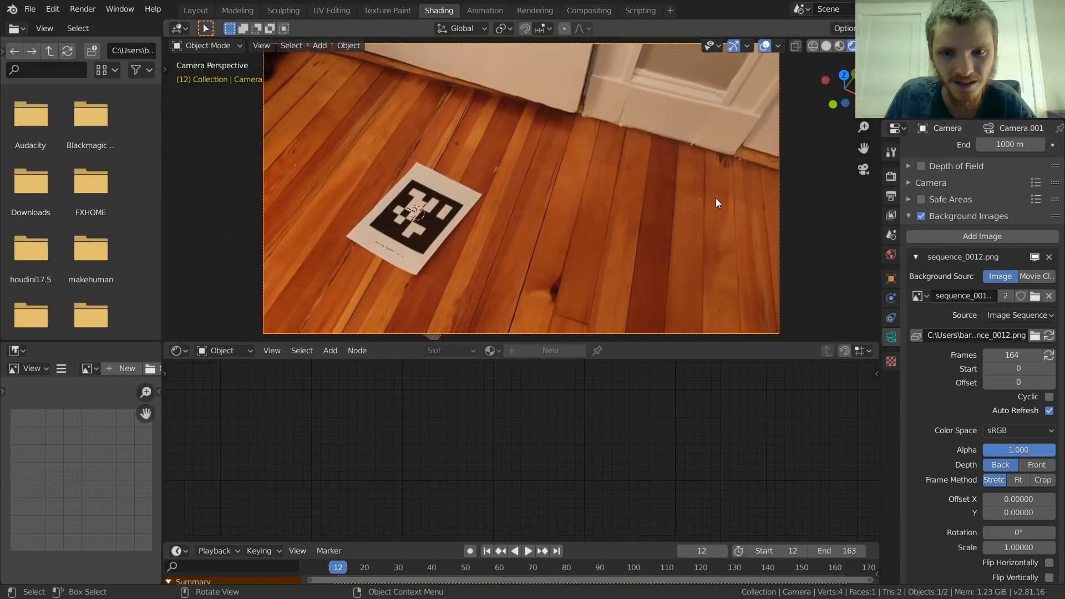
Step: Try the Filmic view transform in the scene's Color Management and set it back to Standard
{"action": "left_click", "coordinate": [892, 176]}
{"action": "left_click", "coordinate": [953, 459]}
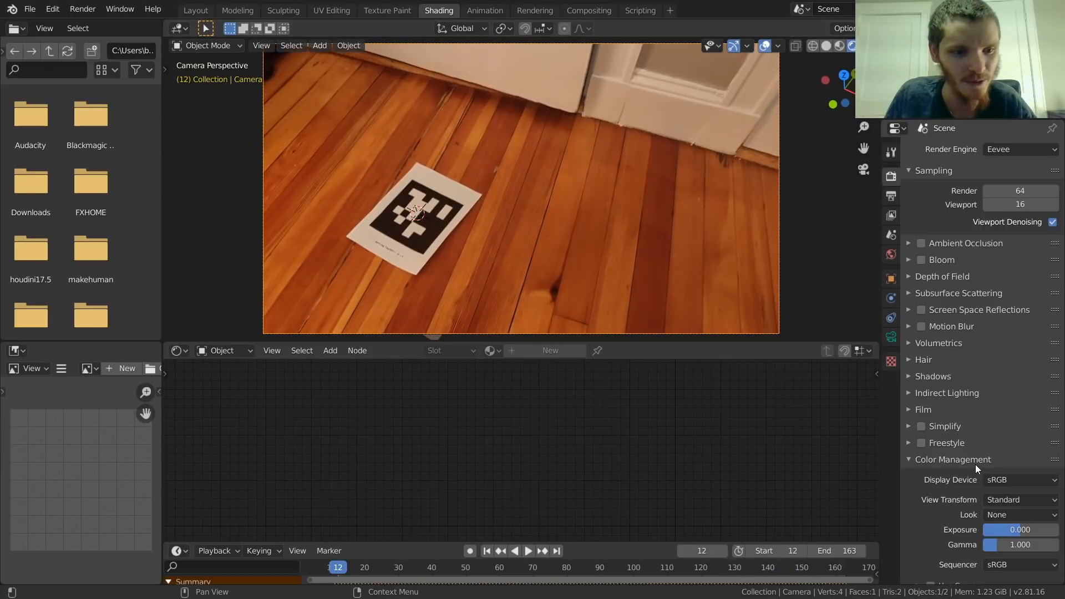
{"action": "scroll", "coordinate": [976, 465], "scroll_direction": "down", "scroll_amount": 1}
{"action": "left_click", "coordinate": [999, 489]}
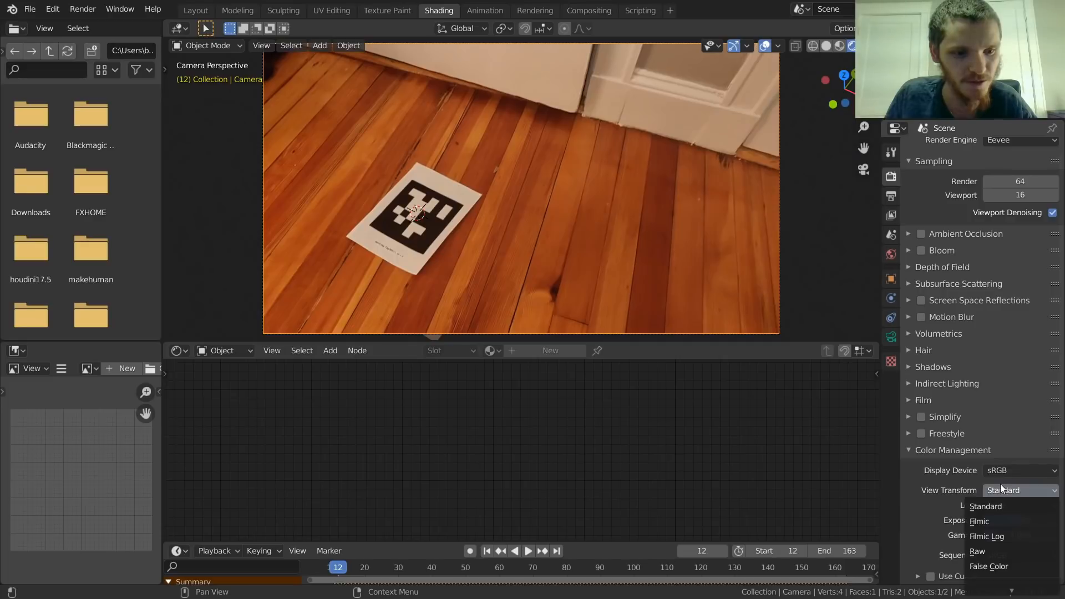
{"action": "left_click", "coordinate": [980, 521]}
{"action": "scroll", "coordinate": [527, 185], "scroll_direction": "up", "scroll_amount": 2}
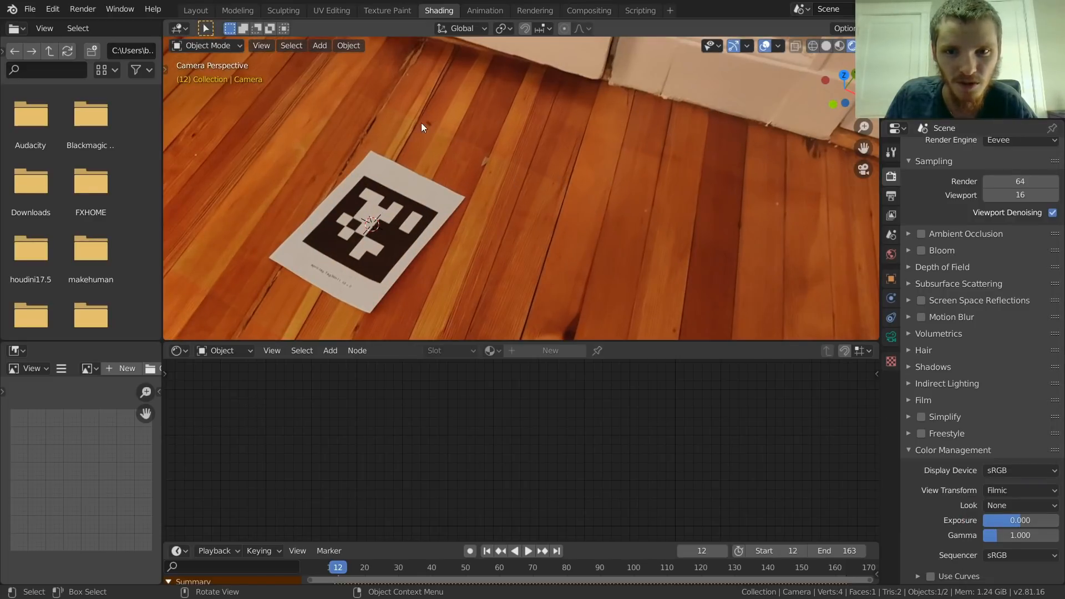
{"action": "left_click", "coordinate": [1010, 496]}
{"action": "left_click", "coordinate": [997, 501]}
{"action": "scroll", "coordinate": [470, 167], "scroll_direction": "down", "scroll_amount": 2}
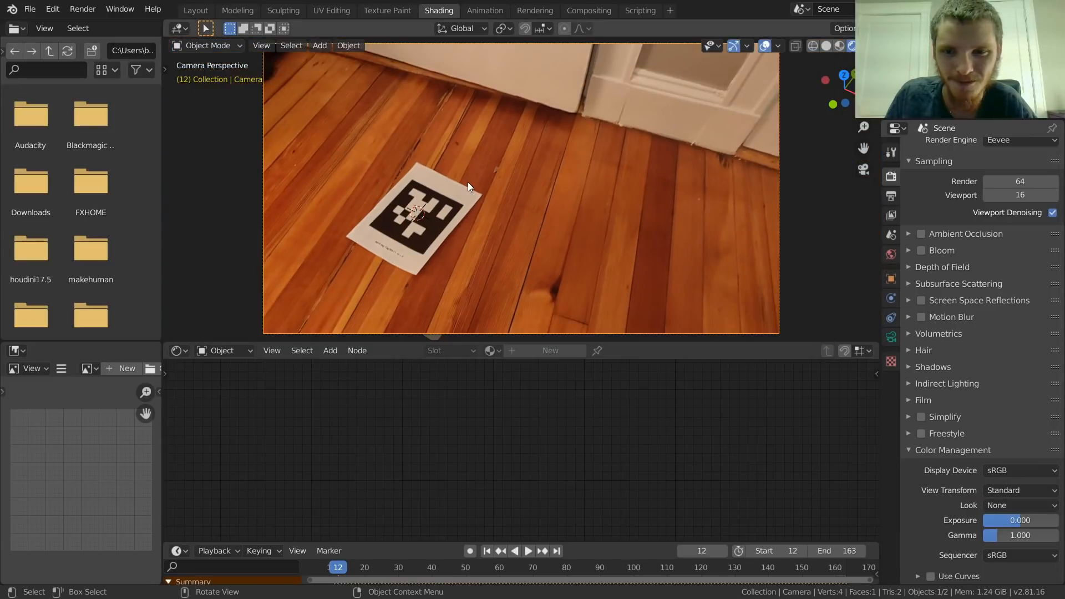
Step: Play the camera view and step through the frames to frame 92, examining how the marker plane blends with the background footage up close
{"action": "key", "text": "space"}
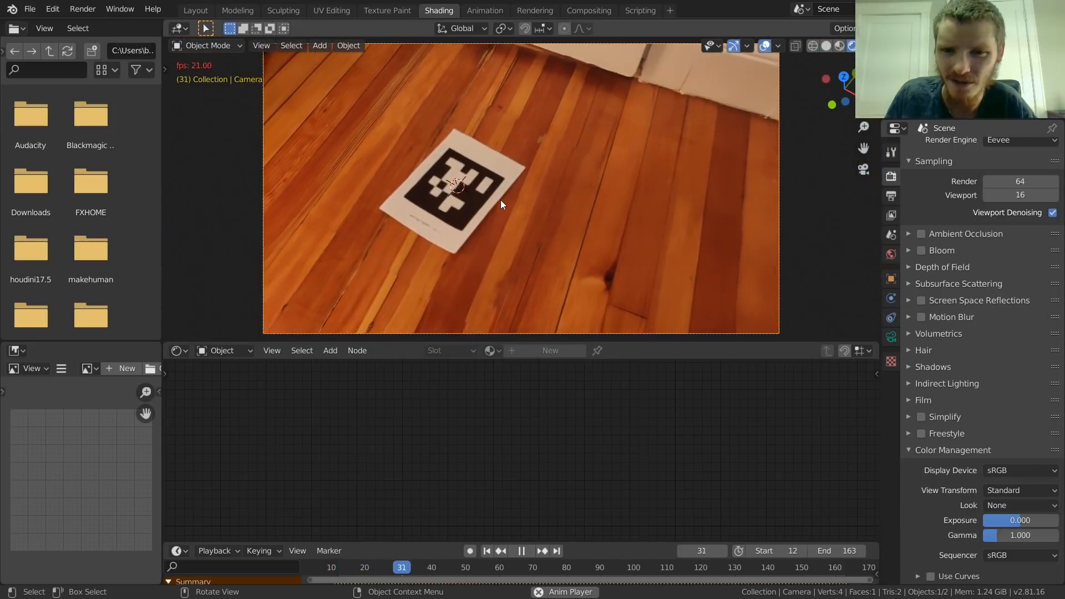
{"action": "key", "text": "space"}
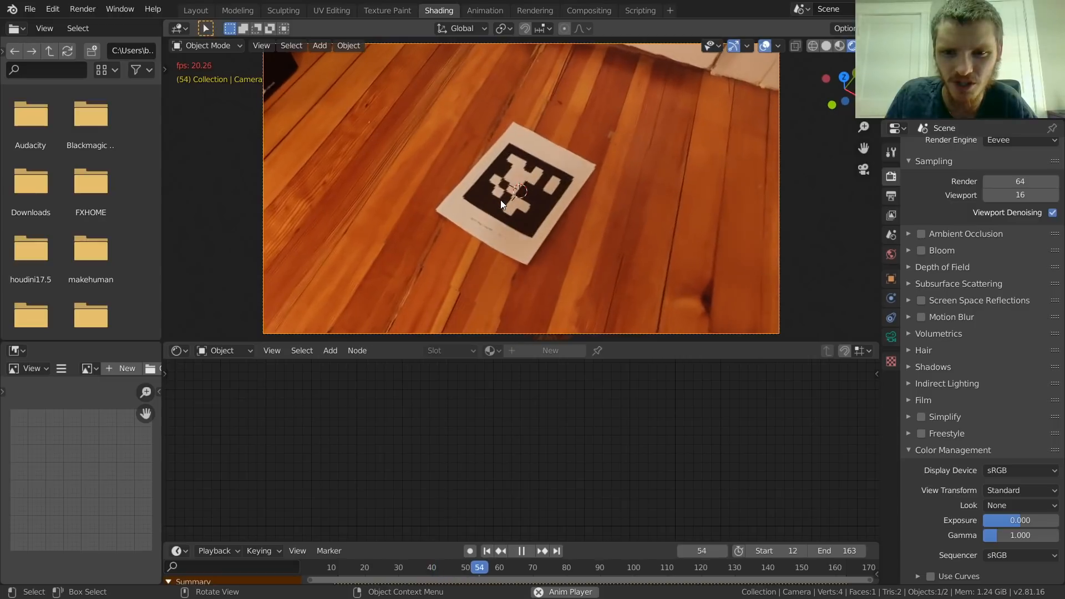
{"action": "scroll", "coordinate": [500, 199], "scroll_direction": "up", "scroll_amount": 3}
{"action": "key", "text": "space"}
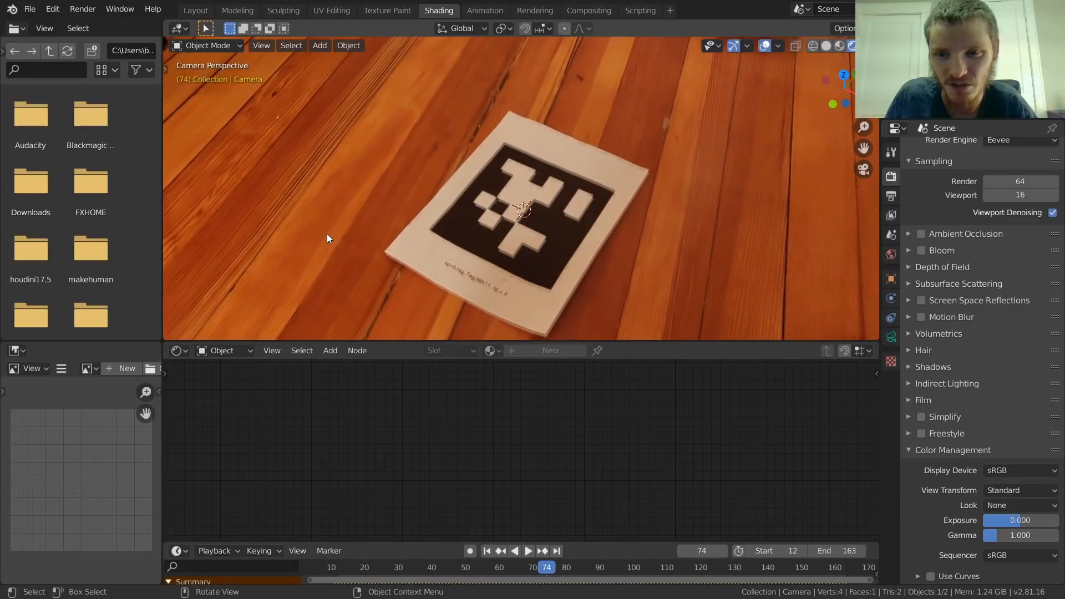
{"action": "key", "text": "space"}
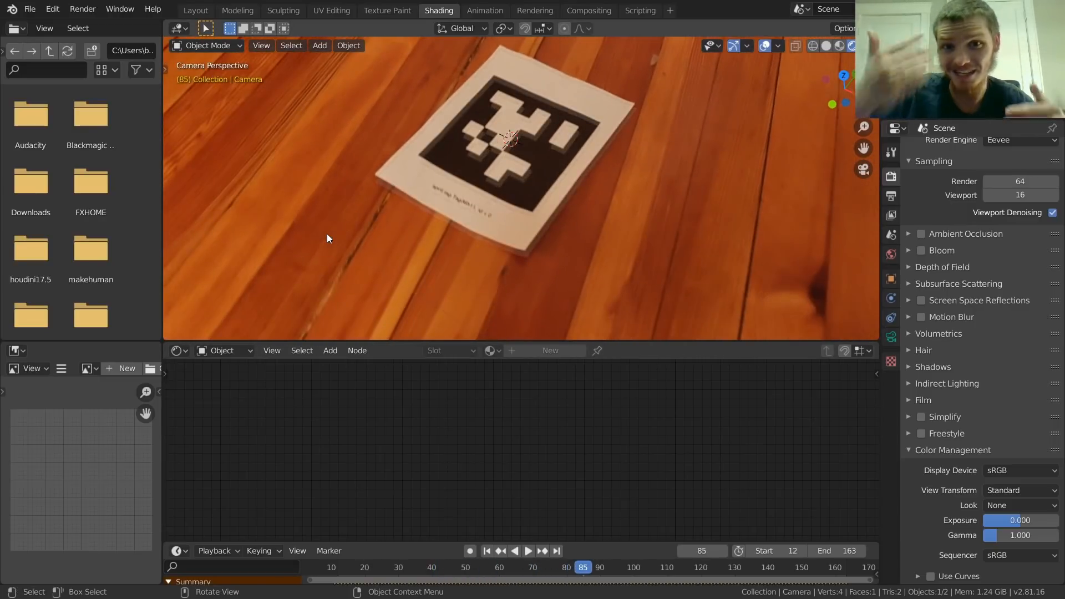
{"action": "key", "text": "Right"}
{"action": "key", "text": "Right"}
{"action": "key", "text": "Right"}
{"action": "key", "text": "Right"}
{"action": "key", "text": "Right"}
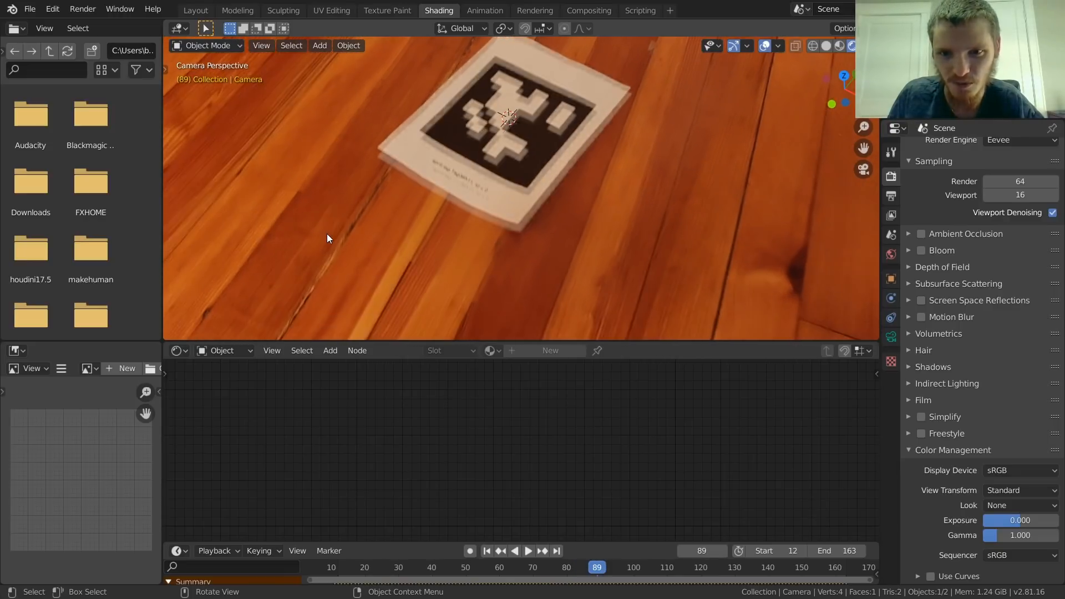
{"action": "key", "text": "Right"}
{"action": "key", "text": "Right"}
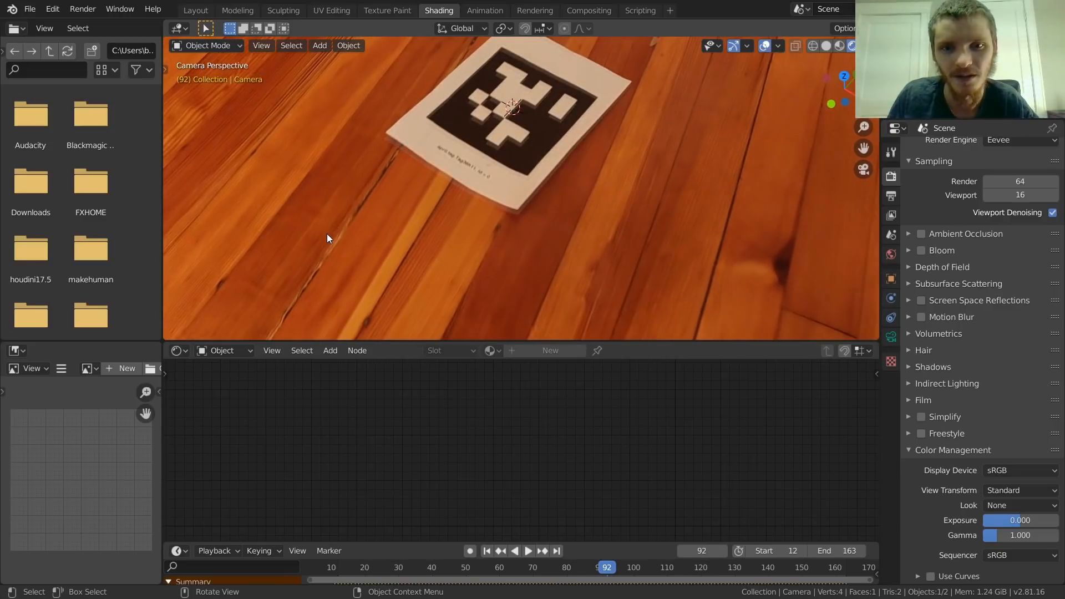
{"action": "scroll", "coordinate": [327, 235], "scroll_direction": "down", "scroll_amount": 1}
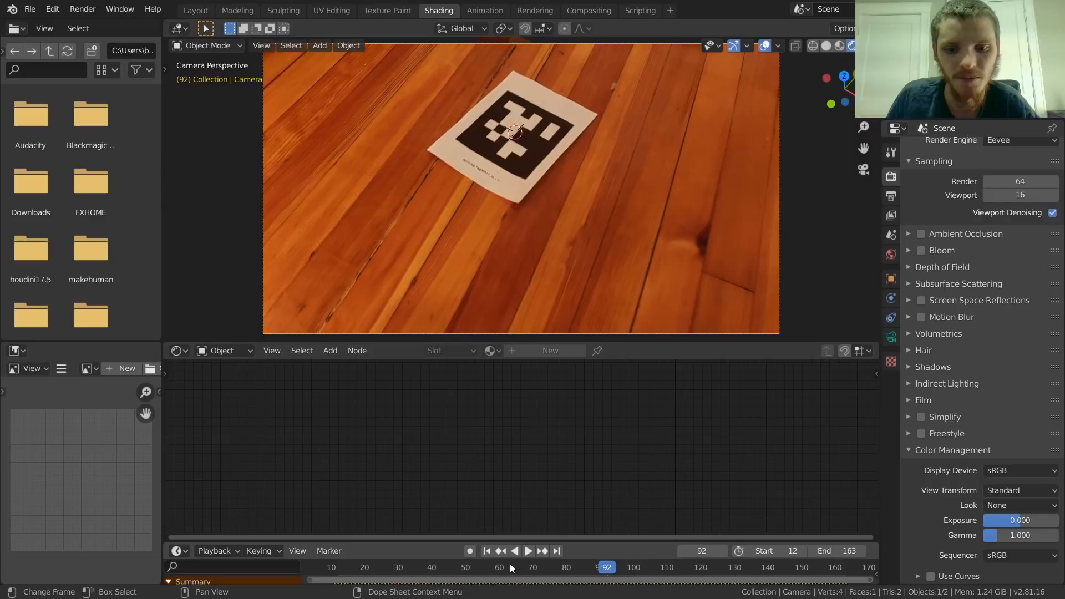
Step: Play the animation, stop at frame 44 and select the marker plane in the camera view
{"action": "left_click", "coordinate": [482, 562]}
{"action": "key", "text": "space"}
{"action": "left_click_drag", "start_coordinate": [481, 555], "coordinate": [444, 540]}
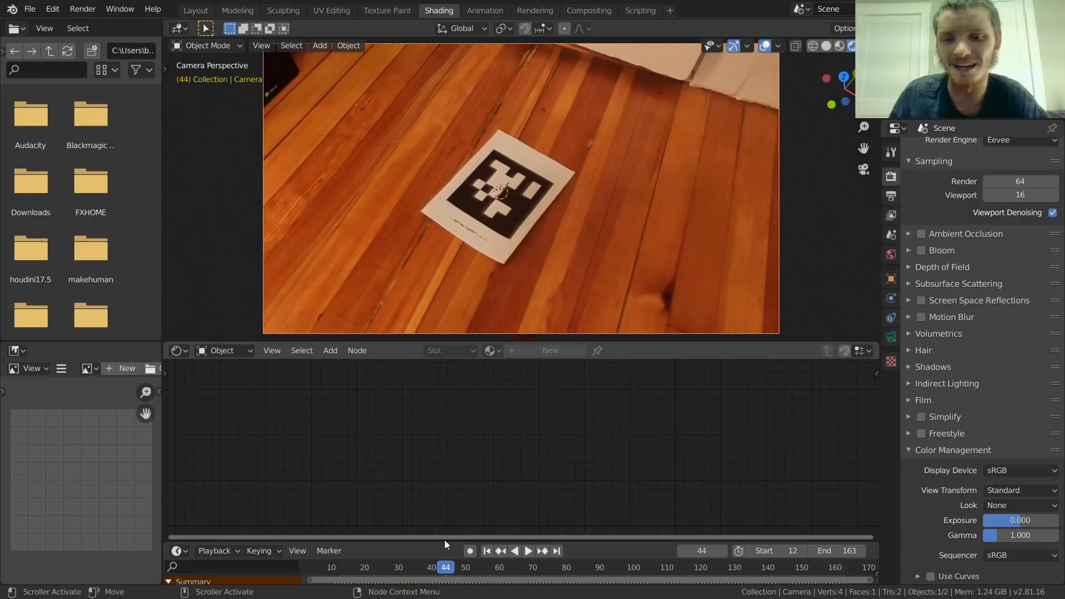
{"action": "left_click", "coordinate": [441, 212]}
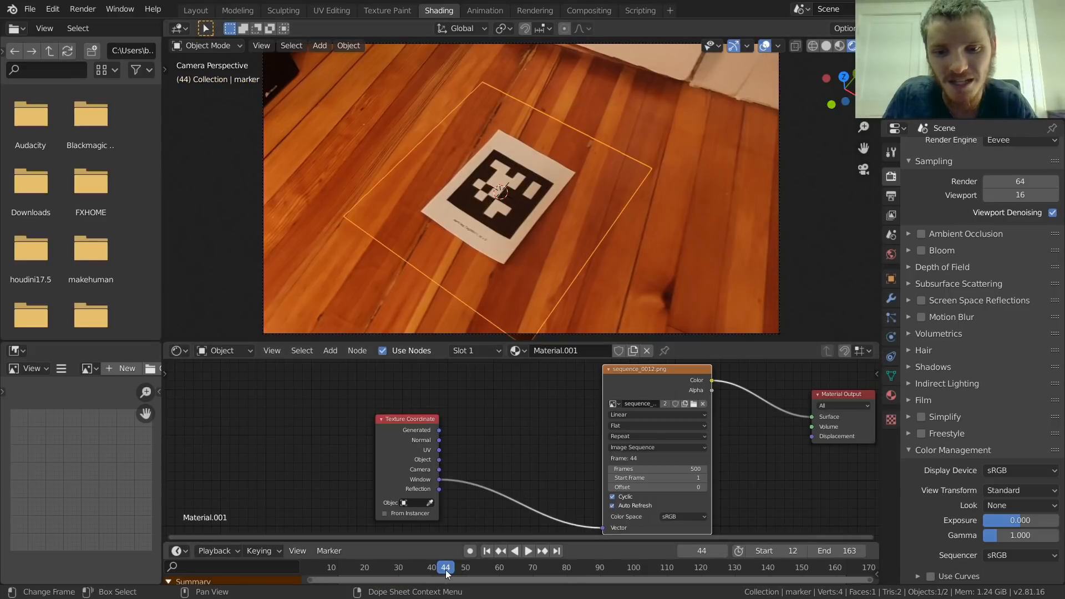
Step: Play and scrub through the footage around frames 28, 48 and 58, examining how the marker plane's outline sits within the camera frame
{"action": "left_click_drag", "start_coordinate": [454, 565], "coordinate": [494, 544]}
{"action": "scroll", "coordinate": [562, 148], "scroll_direction": "down", "scroll_amount": 2}
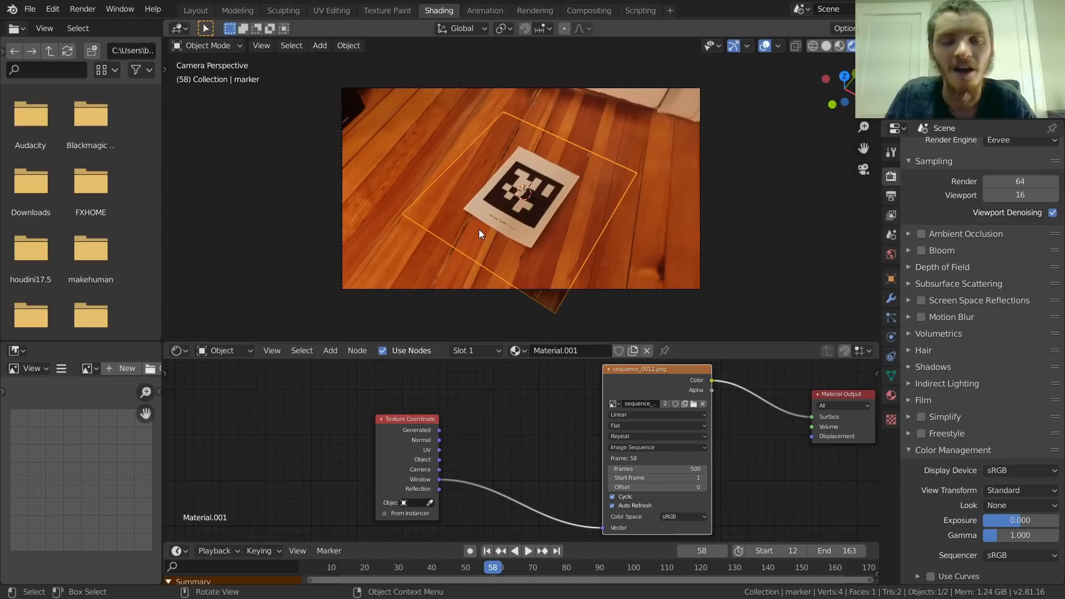
{"action": "left_click", "coordinate": [483, 568]}
{"action": "key", "text": "space"}
{"action": "left_click_drag", "start_coordinate": [480, 568], "coordinate": [393, 571]}
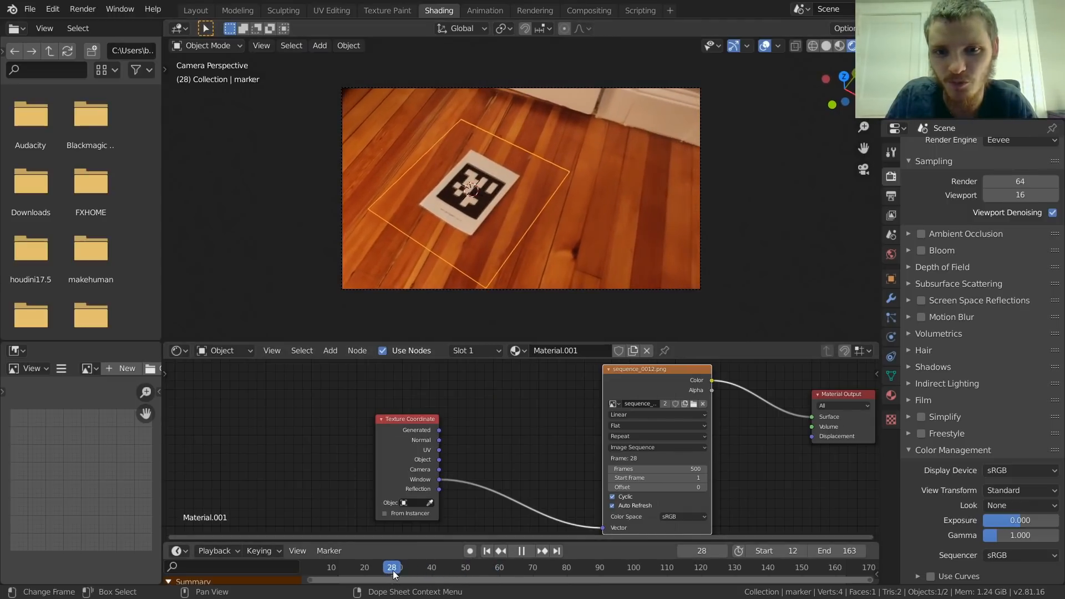
{"action": "key", "text": "space"}
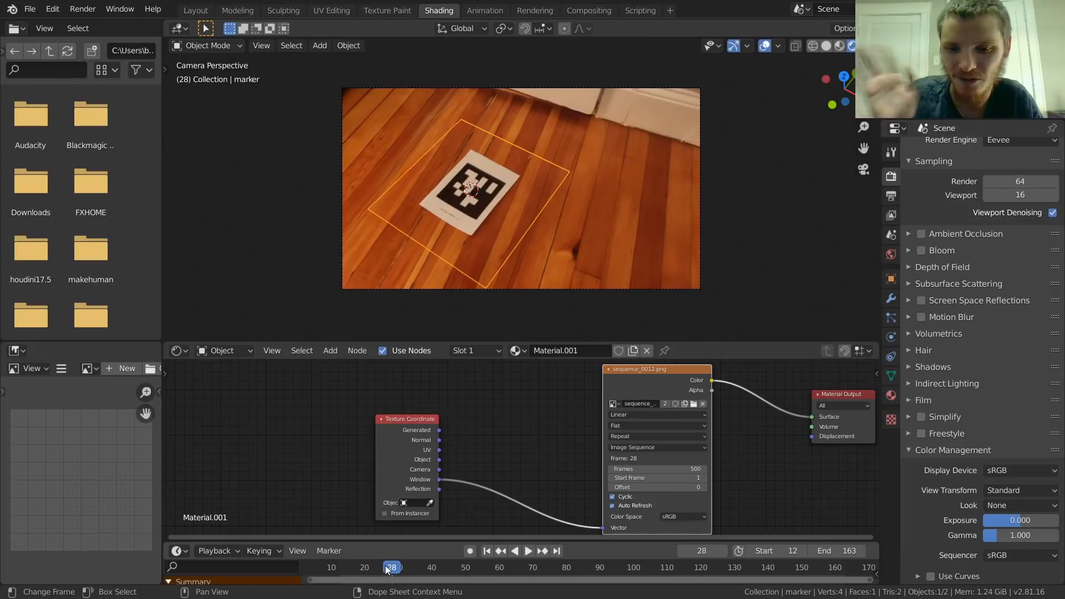
{"action": "key", "text": "space"}
{"action": "left_click_drag", "start_coordinate": [604, 541], "coordinate": [459, 532]}
{"action": "key", "text": "space"}
{"action": "scroll", "coordinate": [528, 279], "scroll_direction": "up", "scroll_amount": 3}
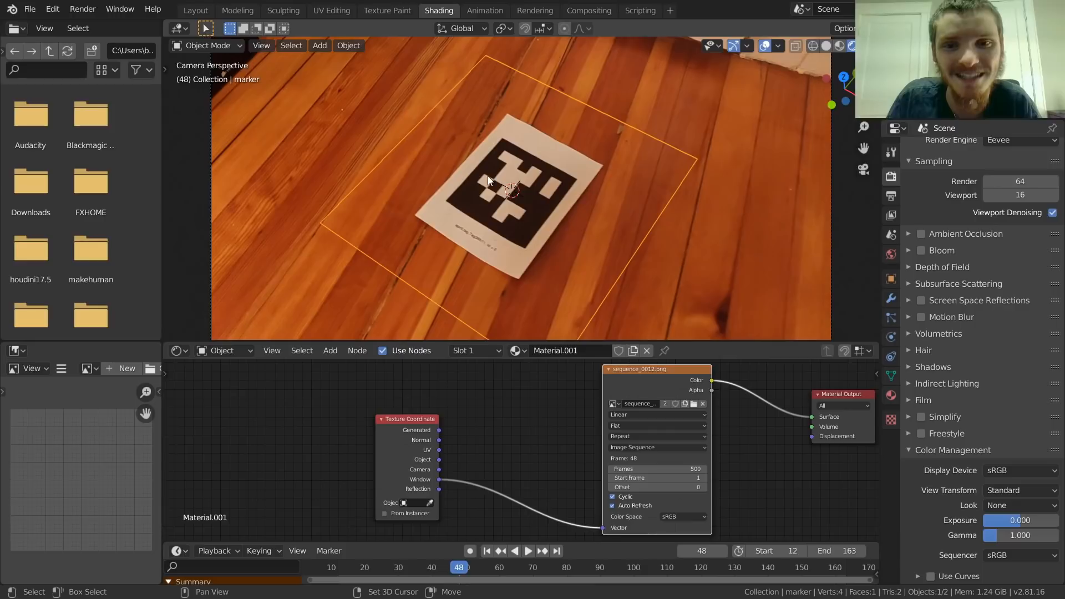
{"action": "middle_click_drag", "start_coordinate": [495, 237], "coordinate": [475, 168], "text": "shift"}
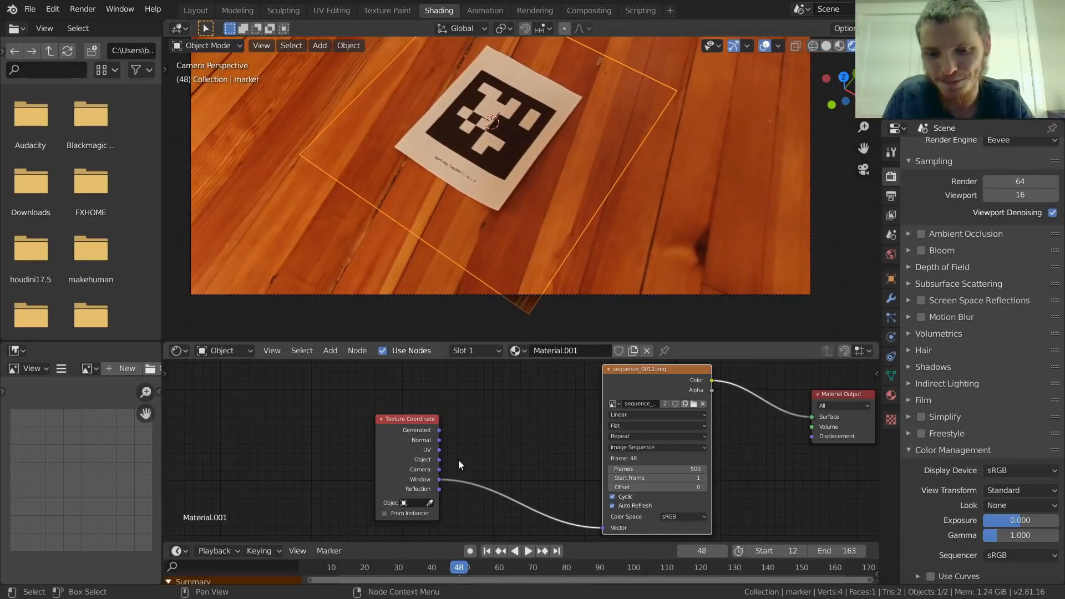
{"action": "left_click_drag", "start_coordinate": [450, 570], "coordinate": [362, 537]}
{"action": "scroll", "coordinate": [461, 221], "scroll_direction": "down", "scroll_amount": 2}
{"action": "middle_click_drag", "start_coordinate": [455, 217], "coordinate": [475, 249], "text": "shift"}
Step: Go to frame 85 and scale the marker plane down to about 0.93 of its size
{"action": "left_click_drag", "start_coordinate": [563, 570], "coordinate": [582, 540]}
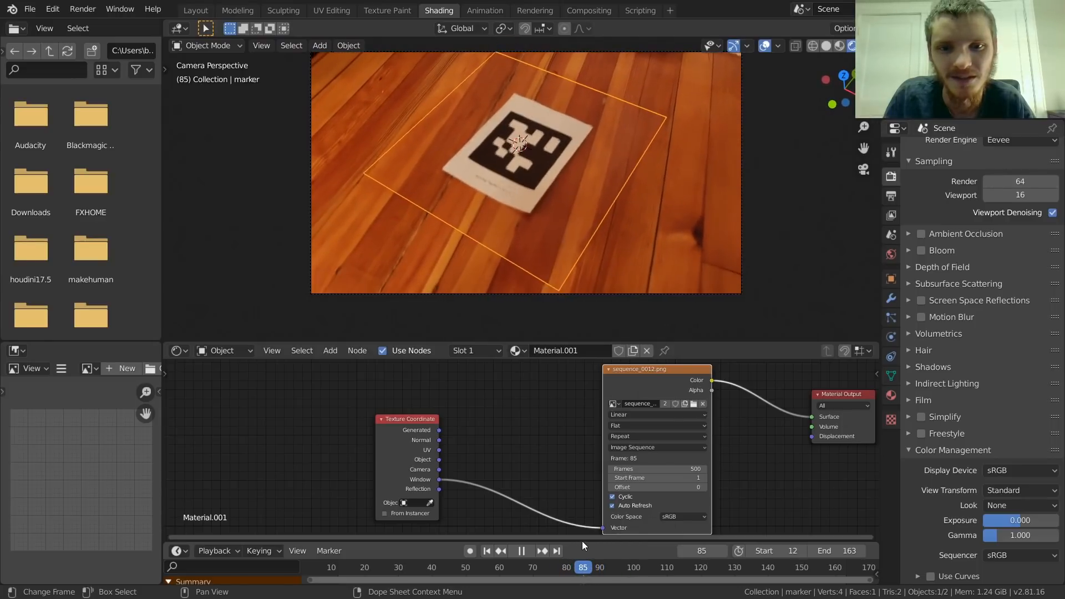
{"action": "key", "text": "s"}
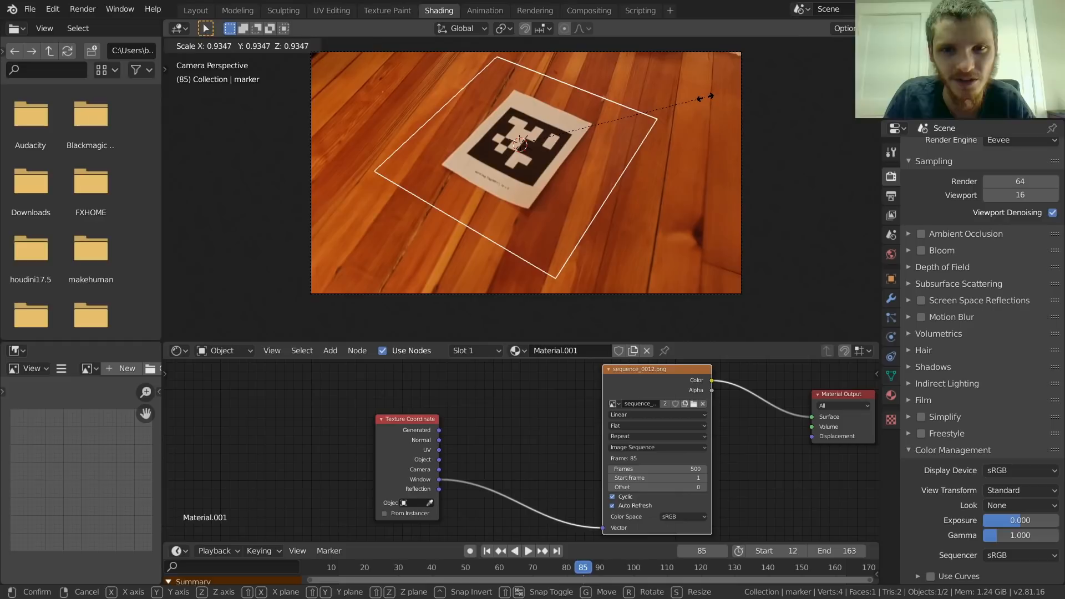
{"action": "left_click", "coordinate": [656, 120]}
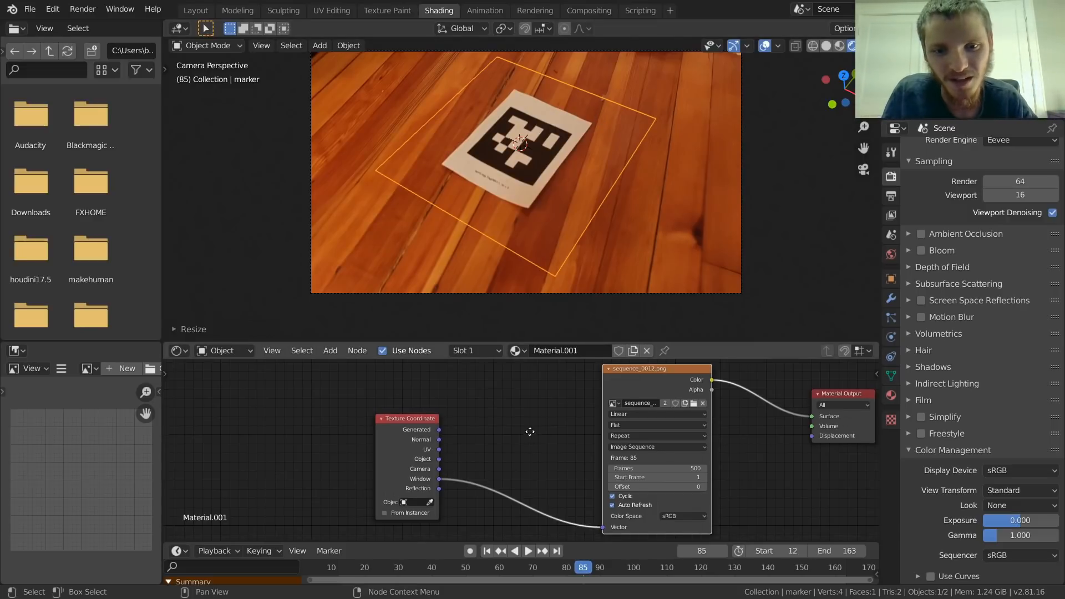
Step: Move the sequence image texture node further from Material Output and shift the Texture Coordinate node up slightly
{"action": "middle_click_drag", "start_coordinate": [530, 432], "coordinate": [467, 454]}
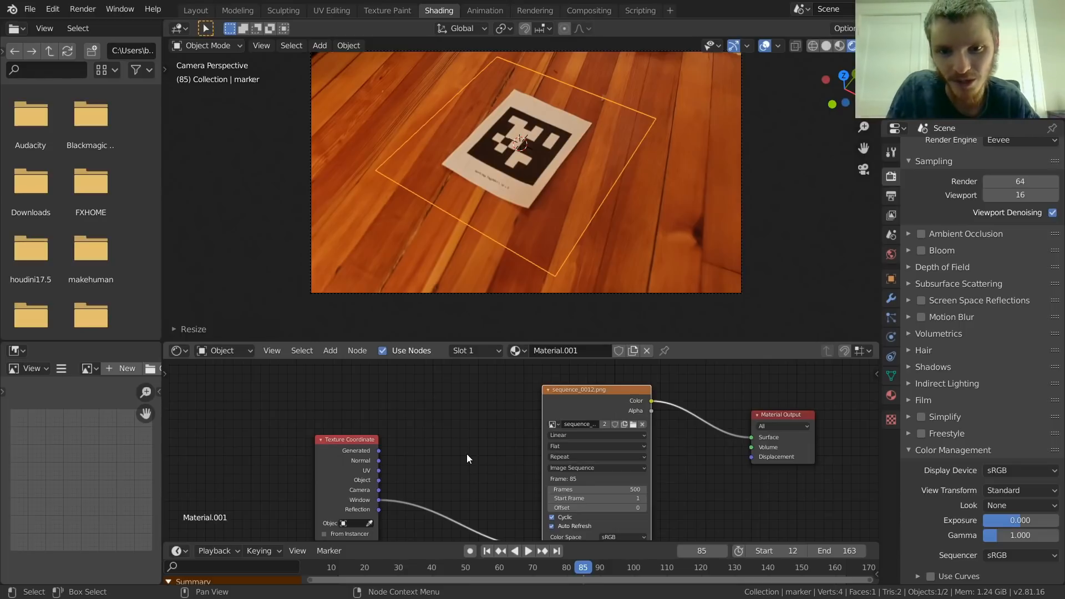
{"action": "left_click_drag", "start_coordinate": [589, 390], "coordinate": [522, 376]}
{"action": "left_click_drag", "start_coordinate": [348, 446], "coordinate": [353, 425]}
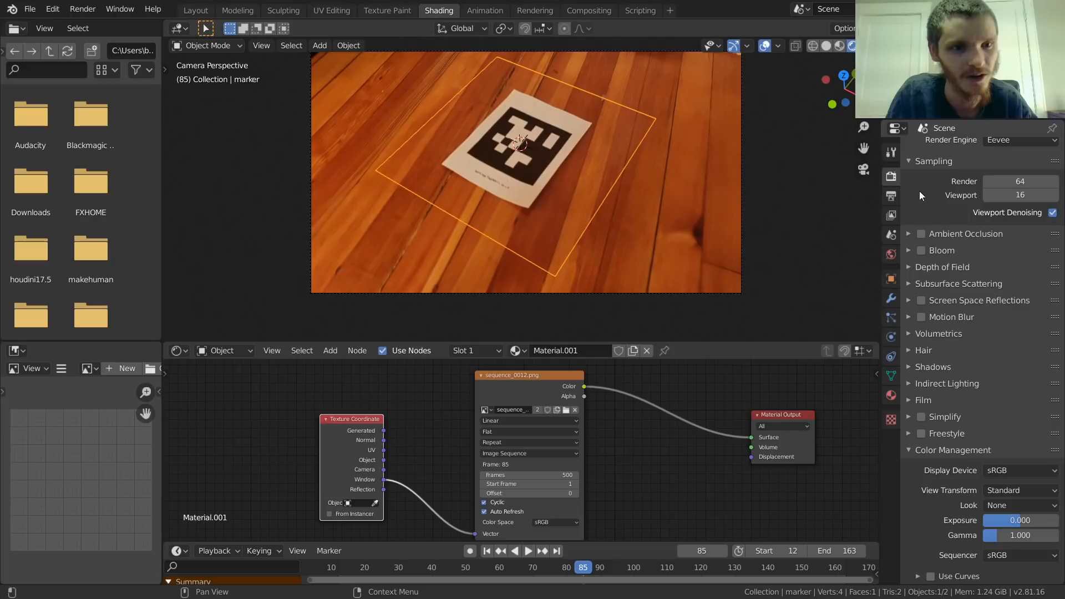
Step: Configure rendering to use Cycles on GPU Compute with 1 render sample and 1 viewport sample
{"action": "scroll", "coordinate": [986, 197], "scroll_direction": "up", "scroll_amount": 1}
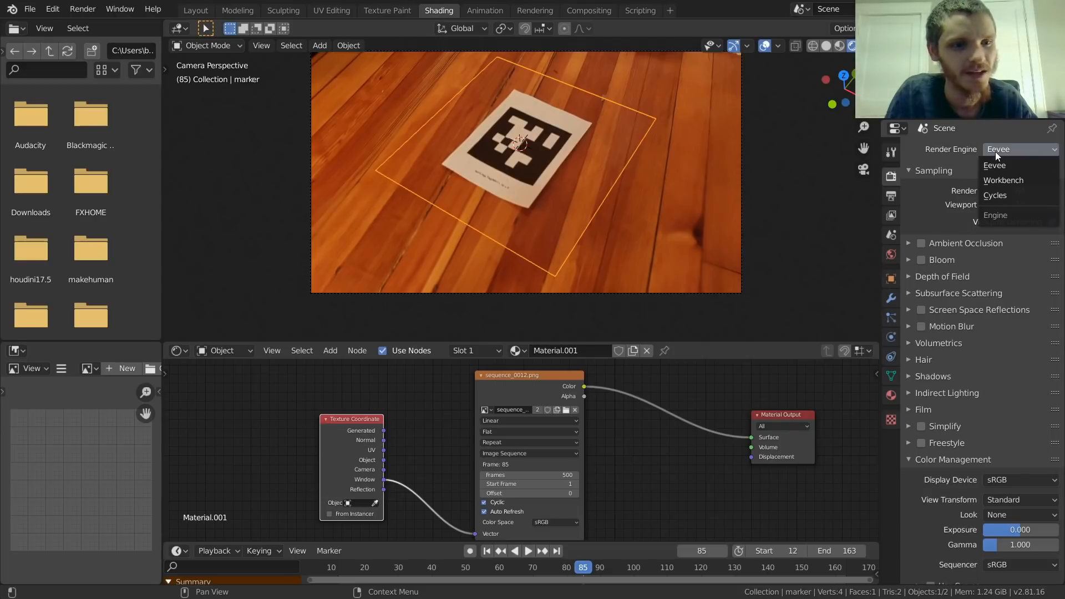
{"action": "left_click", "coordinate": [998, 195]}
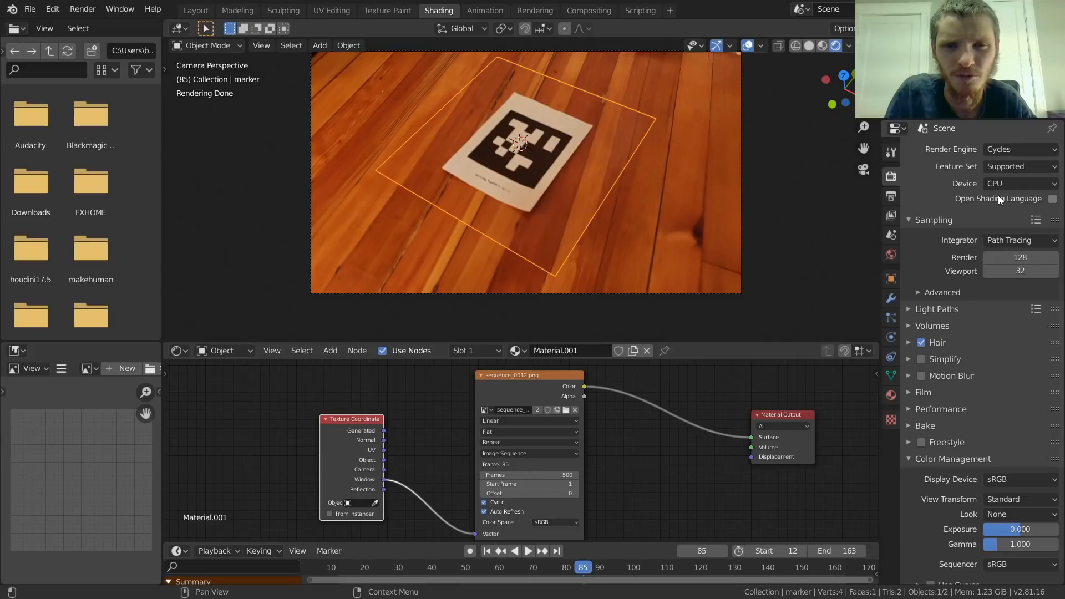
{"action": "left_click_drag", "start_coordinate": [1013, 253], "coordinate": [1014, 271]}
{"action": "type", "text": "1"}
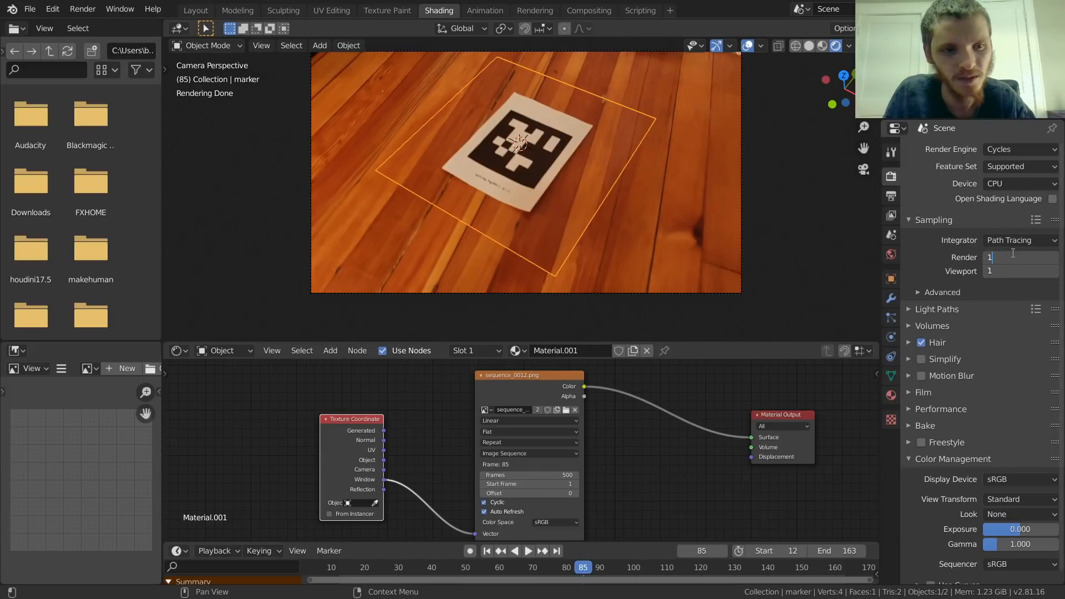
{"action": "key", "text": "Return"}
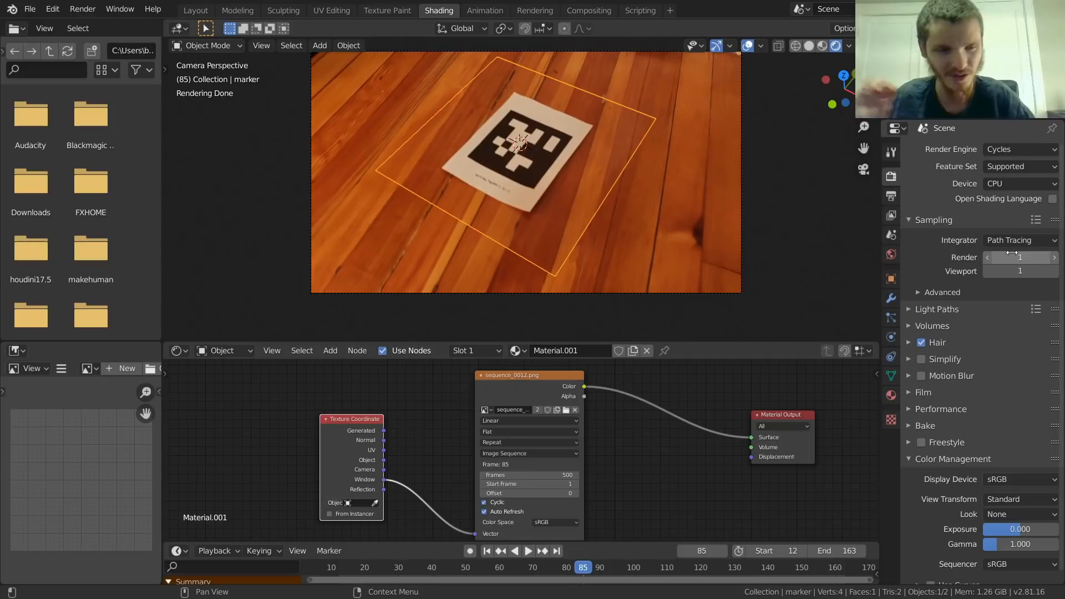
{"action": "left_click", "coordinate": [1011, 182]}
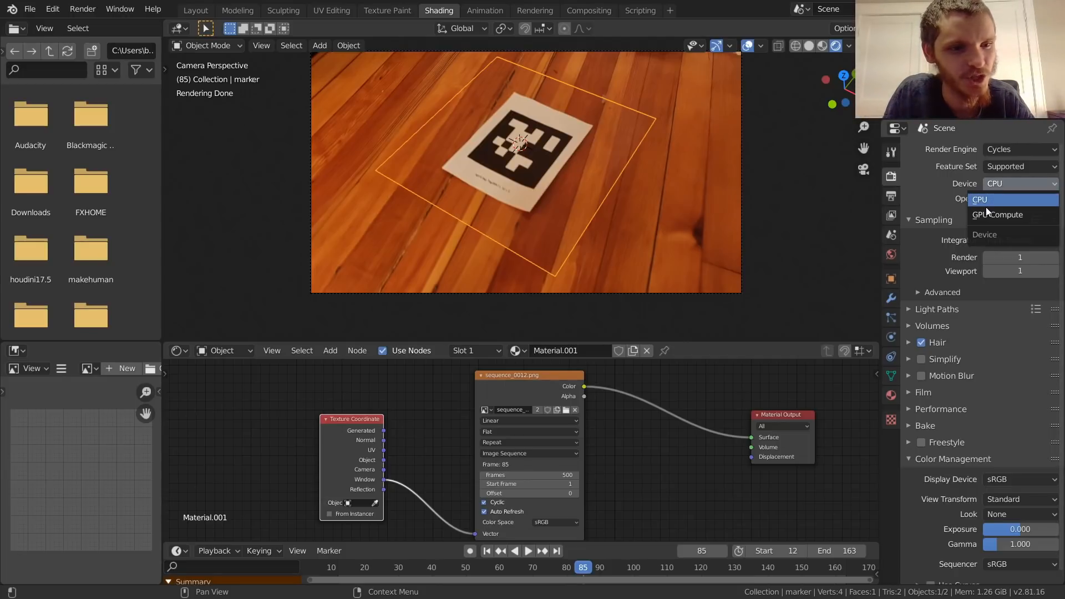
{"action": "left_click", "coordinate": [990, 214]}
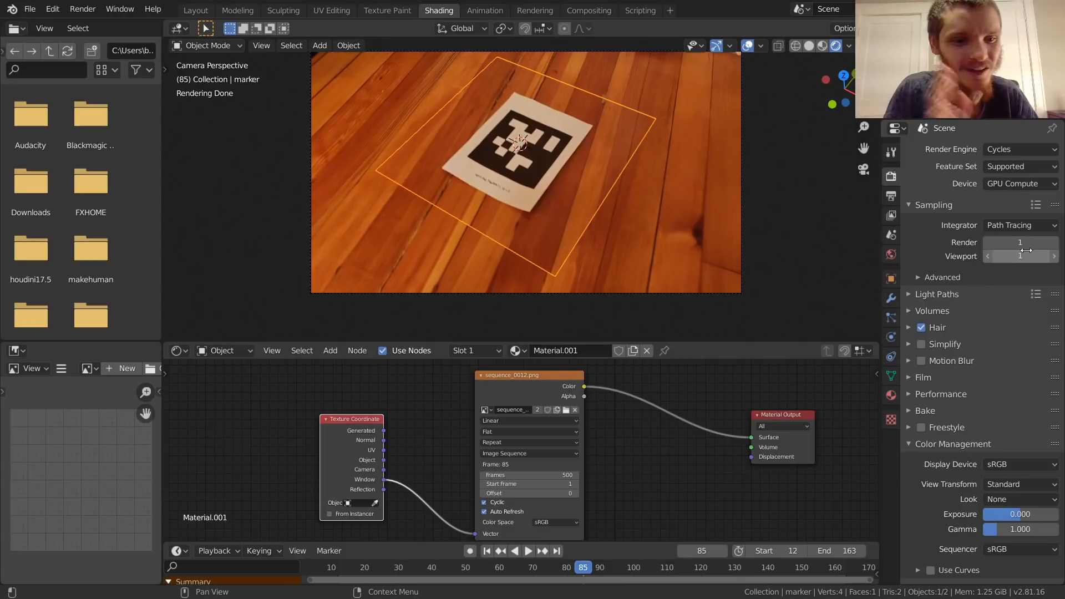
Step: Move the existing texture nodes away from Material Output and place a new Image Texture node below the link between them
{"action": "scroll", "coordinate": [595, 428], "scroll_direction": "down", "scroll_amount": 3}
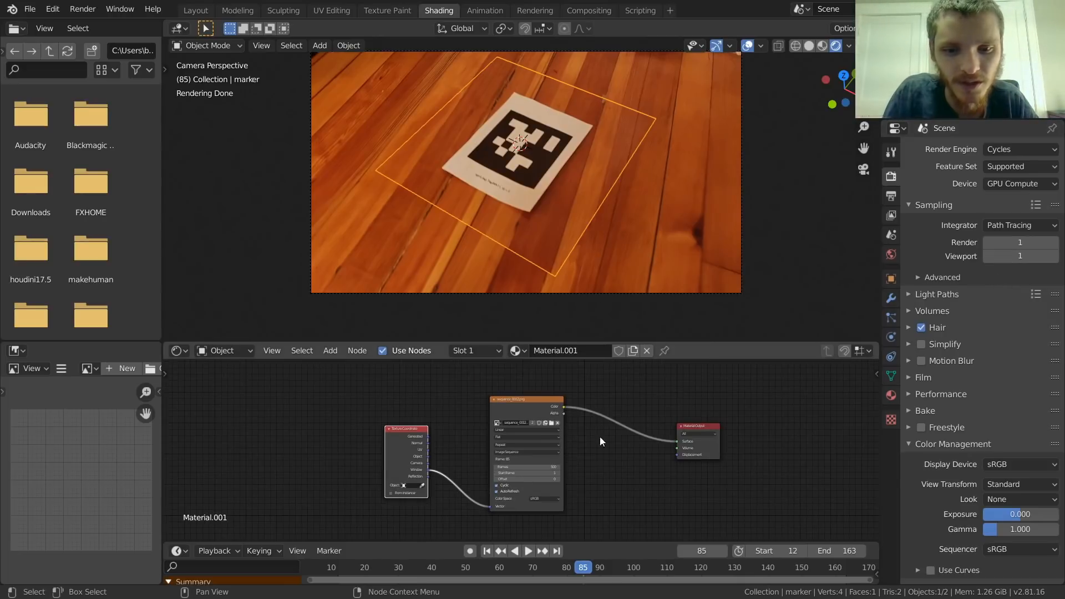
{"action": "left_click_drag", "start_coordinate": [537, 448], "coordinate": [315, 401]}
{"action": "key", "text": "g"}
{"action": "left_click", "coordinate": [369, 397]}
{"action": "middle_click_drag", "start_coordinate": [499, 384], "coordinate": [421, 396]}
{"action": "key", "text": "shift+a"}
{"action": "left_click", "coordinate": [420, 392]}
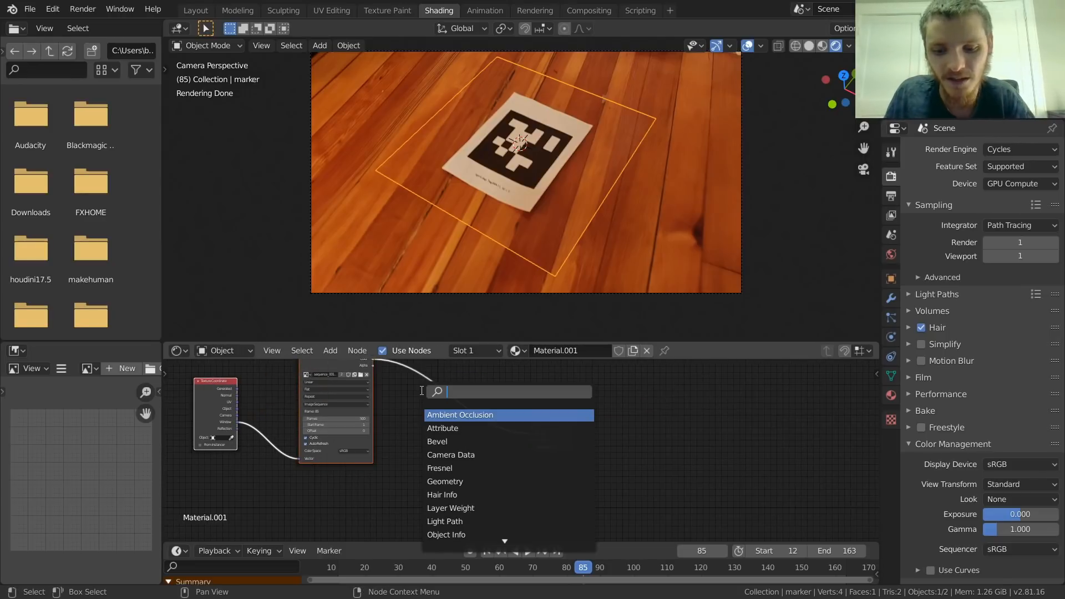
{"action": "type", "text": "ima"}
{"action": "key", "text": "Return"}
{"action": "left_click", "coordinate": [411, 447]}
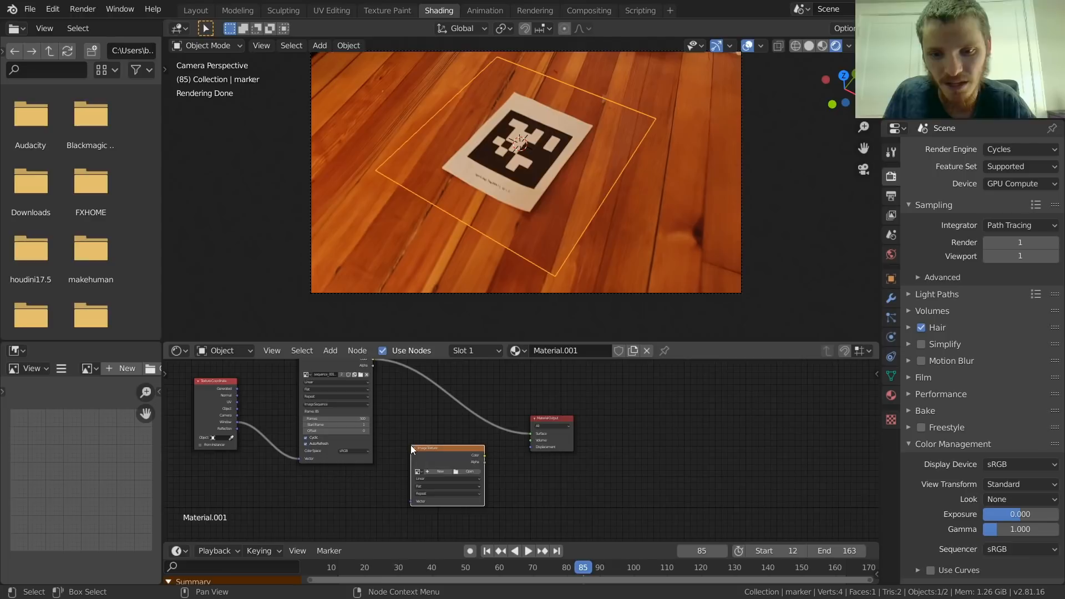
Step: Create a blank 1024 x 1024 px image named toomuchrice in the new Image Texture node
{"action": "scroll", "coordinate": [397, 477], "scroll_direction": "up", "scroll_amount": 4}
{"action": "middle_click_drag", "start_coordinate": [397, 478], "coordinate": [491, 441]}
{"action": "left_click", "coordinate": [504, 444]}
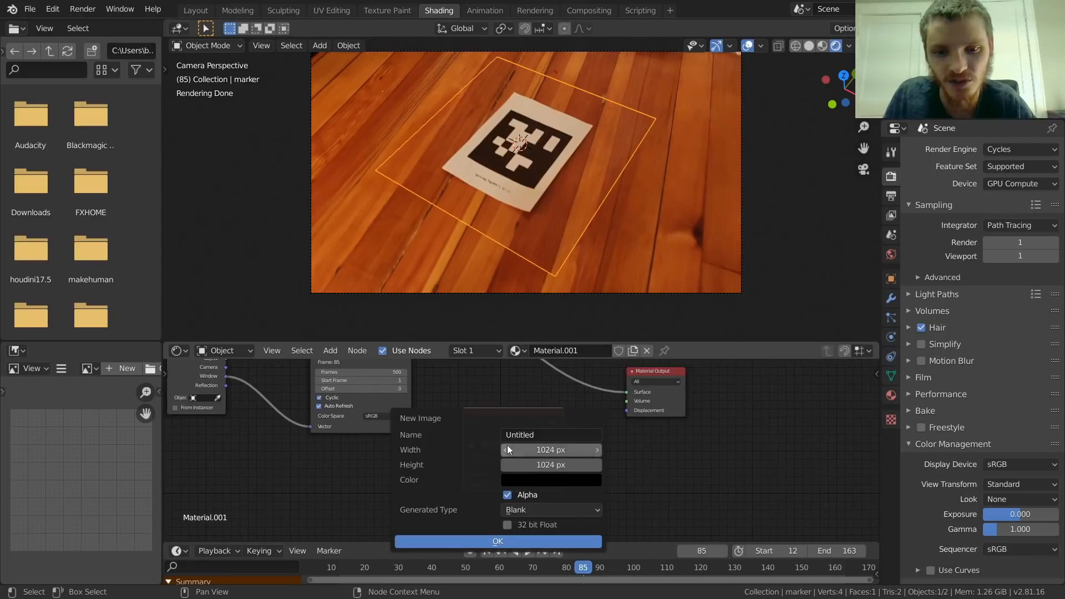
{"action": "left_click", "coordinate": [531, 435]}
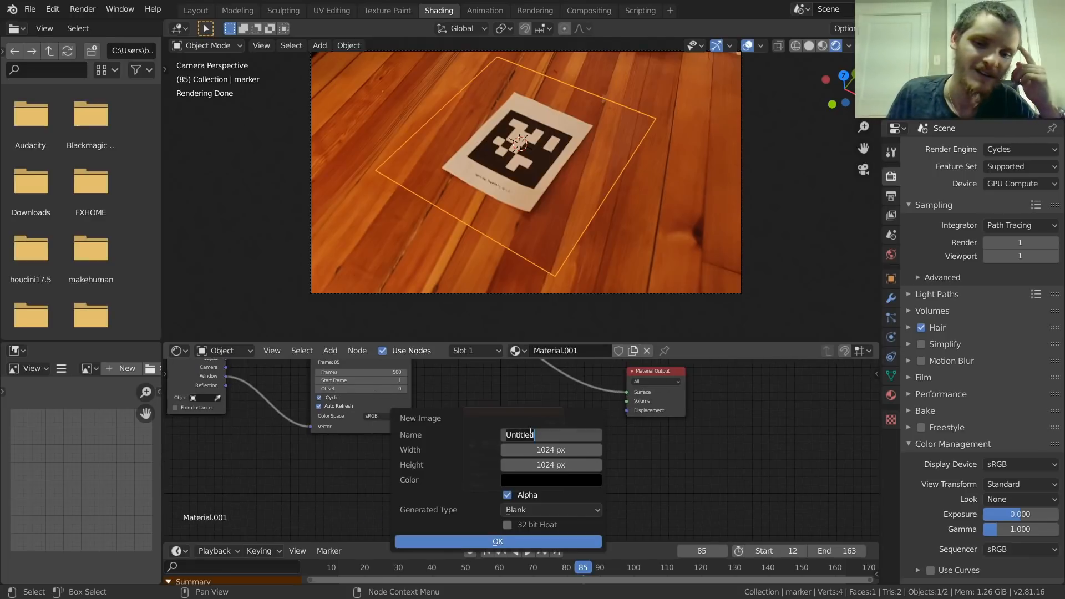
{"action": "type", "text": "toomcuh"}
{"action": "key", "text": "BackSpace"}
{"action": "key", "text": "BackSpace"}
{"action": "key", "text": "BackSpace"}
{"action": "type", "text": "uchrice"}
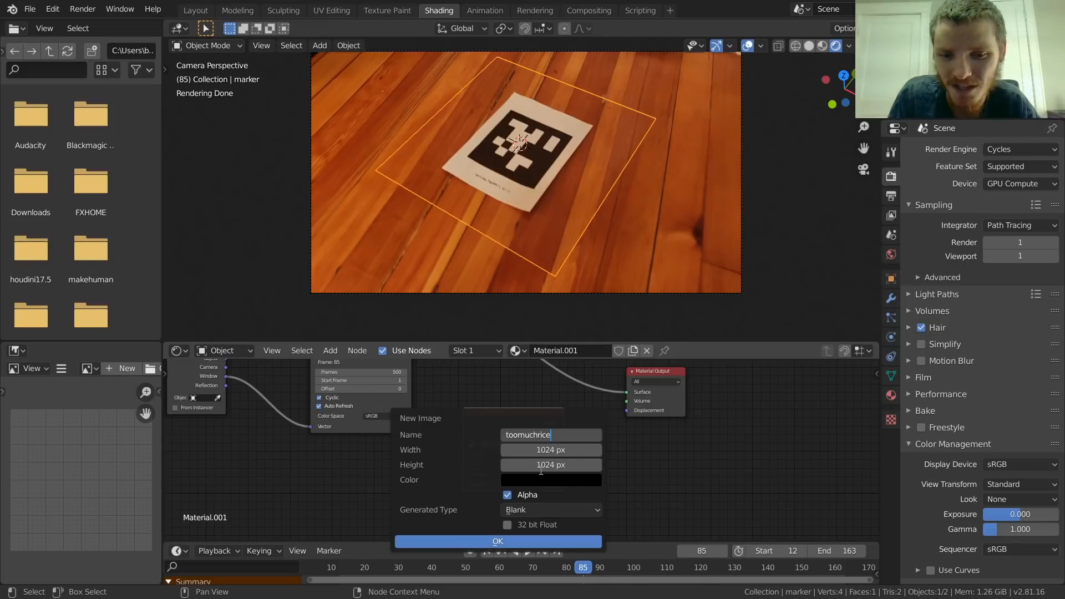
{"action": "key", "text": "Return"}
{"action": "left_click", "coordinate": [500, 541]}
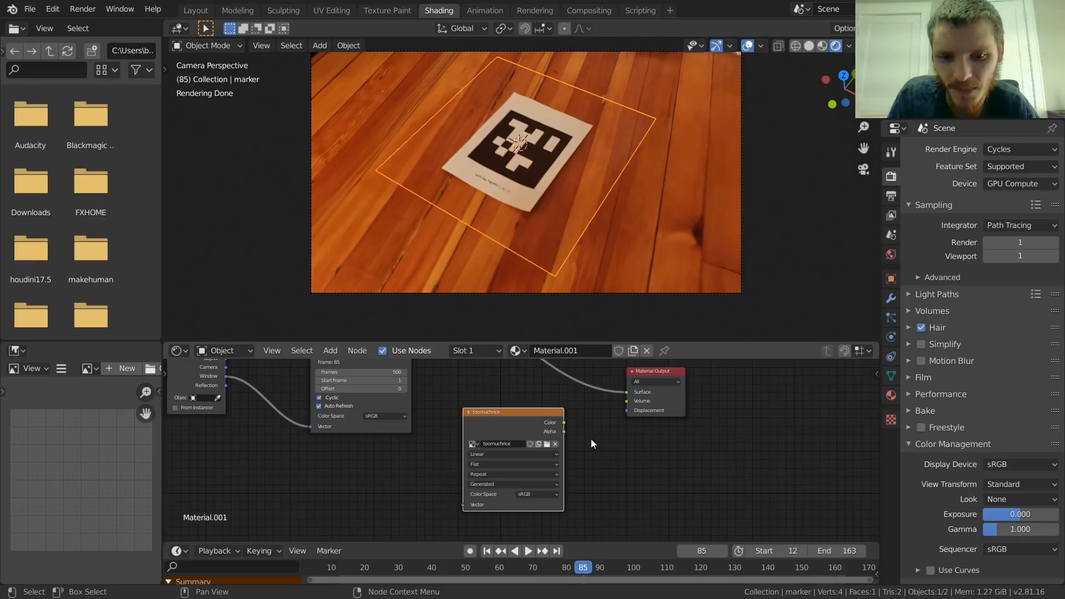
{"action": "left_click_drag", "start_coordinate": [519, 406], "coordinate": [512, 410]}
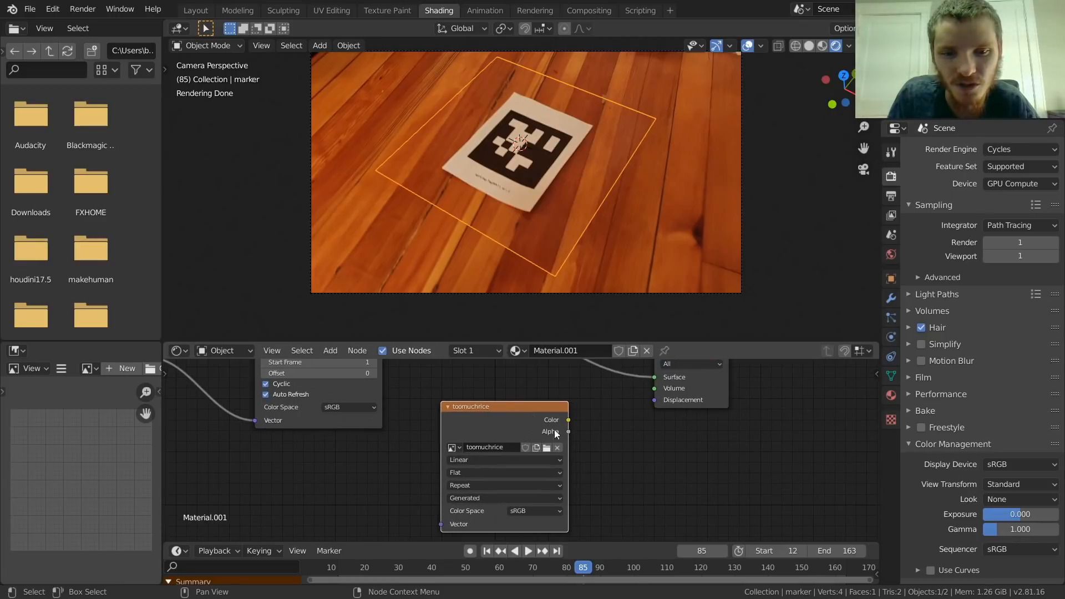
{"action": "scroll", "coordinate": [544, 427], "scroll_direction": "down", "scroll_amount": 1}
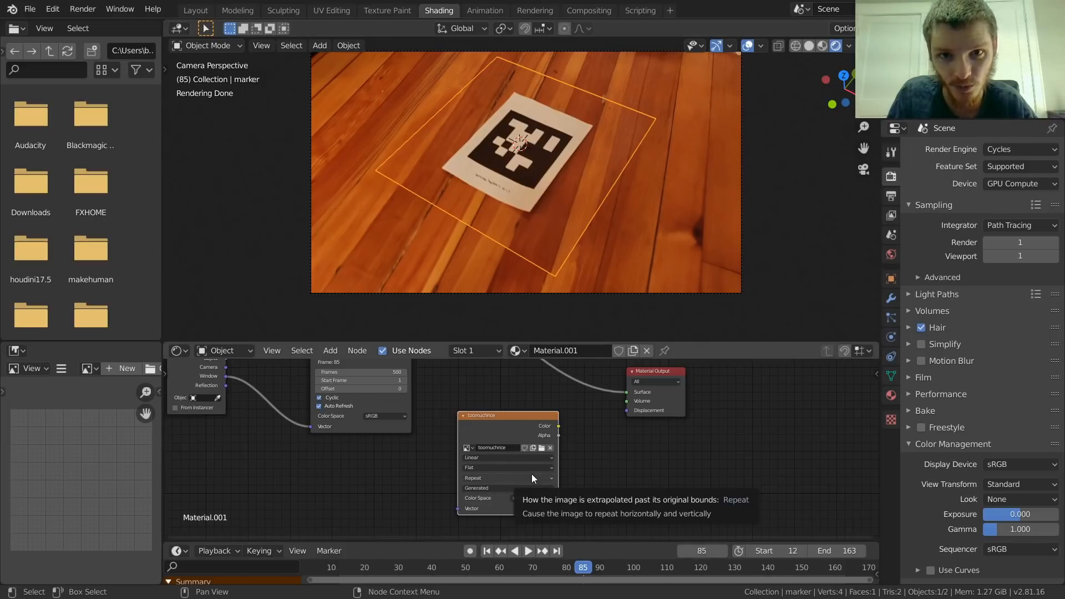
Step: Set the bake type to Emit and the bake output margin to 0 px
{"action": "left_click", "coordinate": [923, 411]}
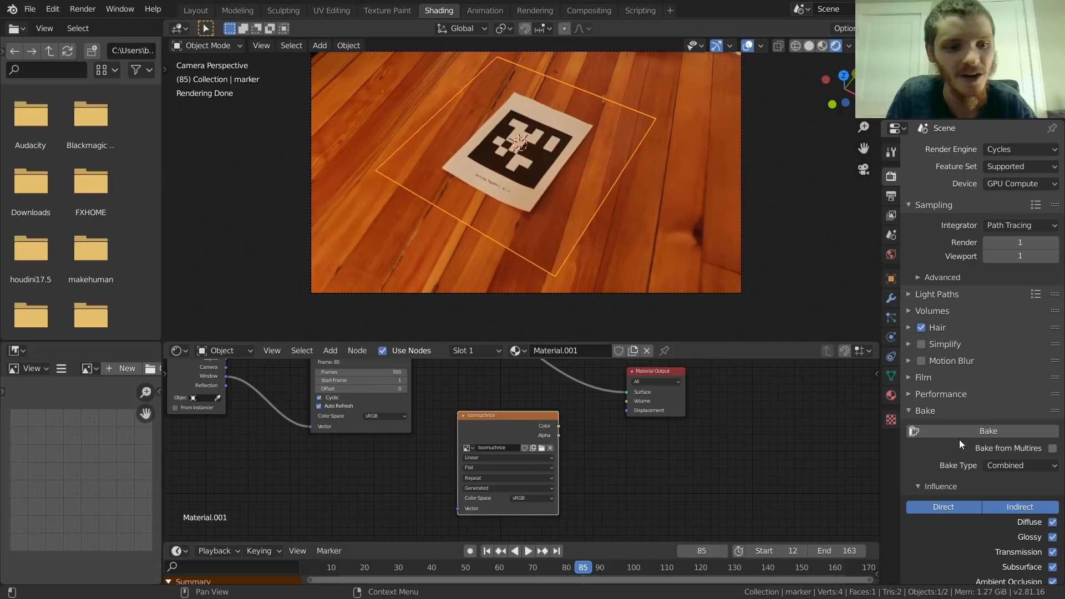
{"action": "scroll", "coordinate": [947, 432], "scroll_direction": "down", "scroll_amount": 3}
{"action": "left_click", "coordinate": [998, 400]}
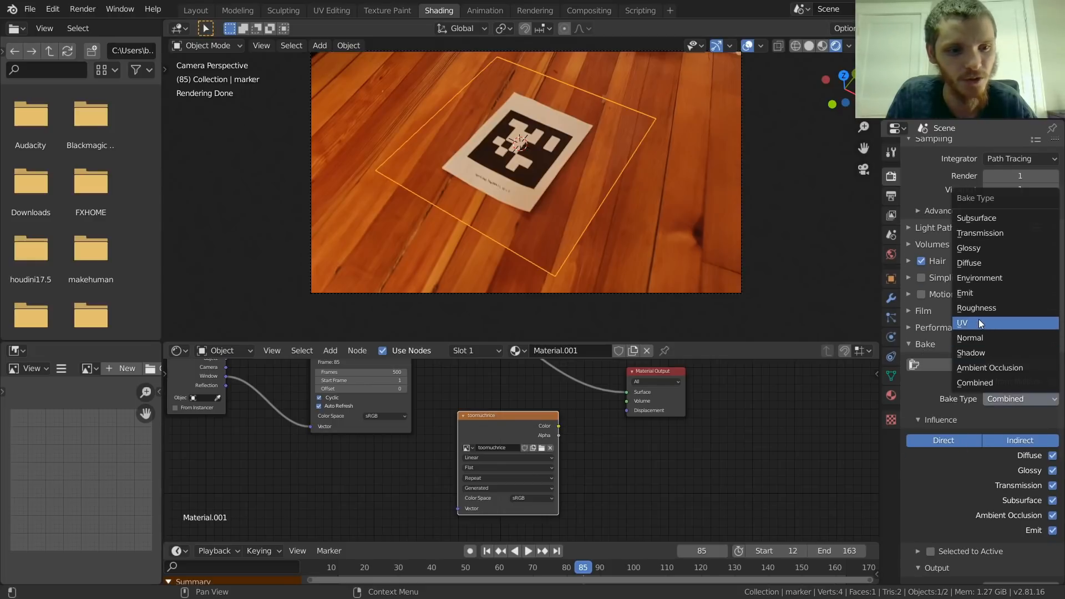
{"action": "left_click", "coordinate": [971, 294]}
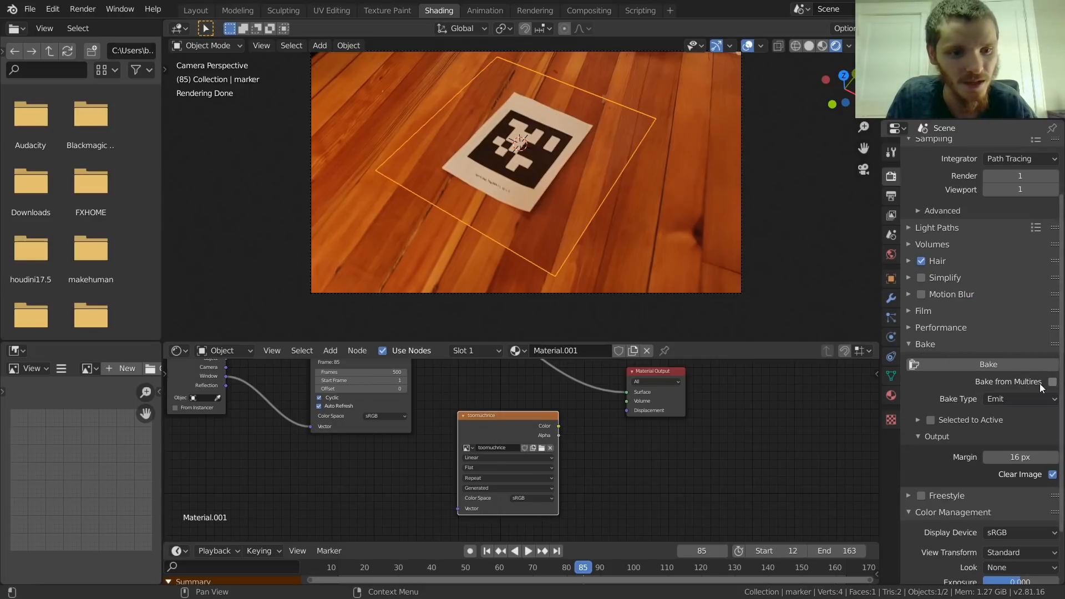
{"action": "left_click", "coordinate": [1027, 454]}
{"action": "type", "text": "0"}
{"action": "key", "text": "Return"}
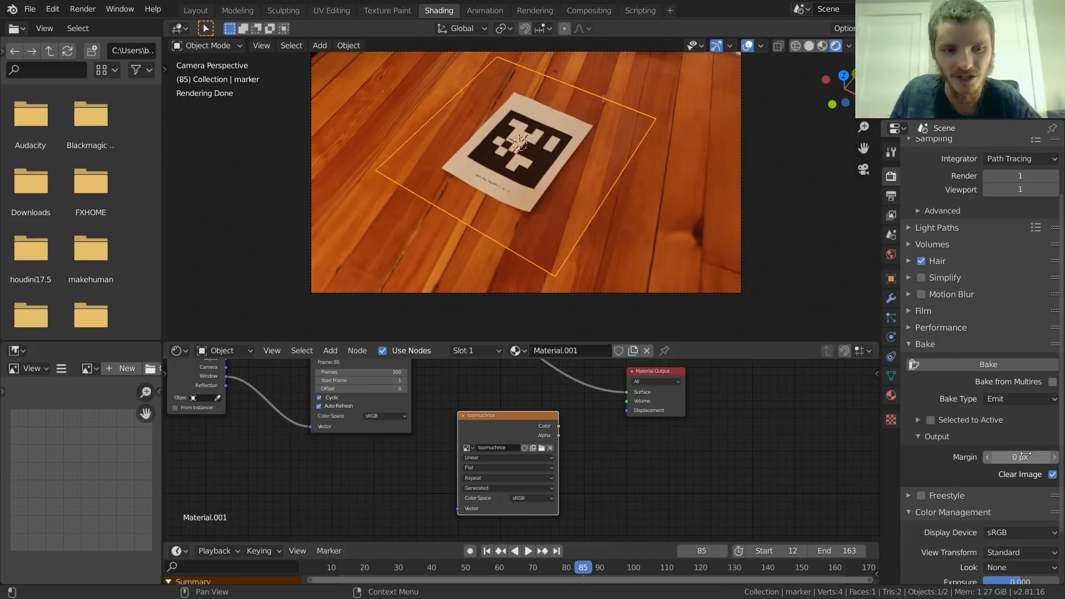
Step: Bake the marker plane's projected footage into the toomuchrice image and inspect the result in a maximized image view
{"action": "left_click", "coordinate": [987, 362]}
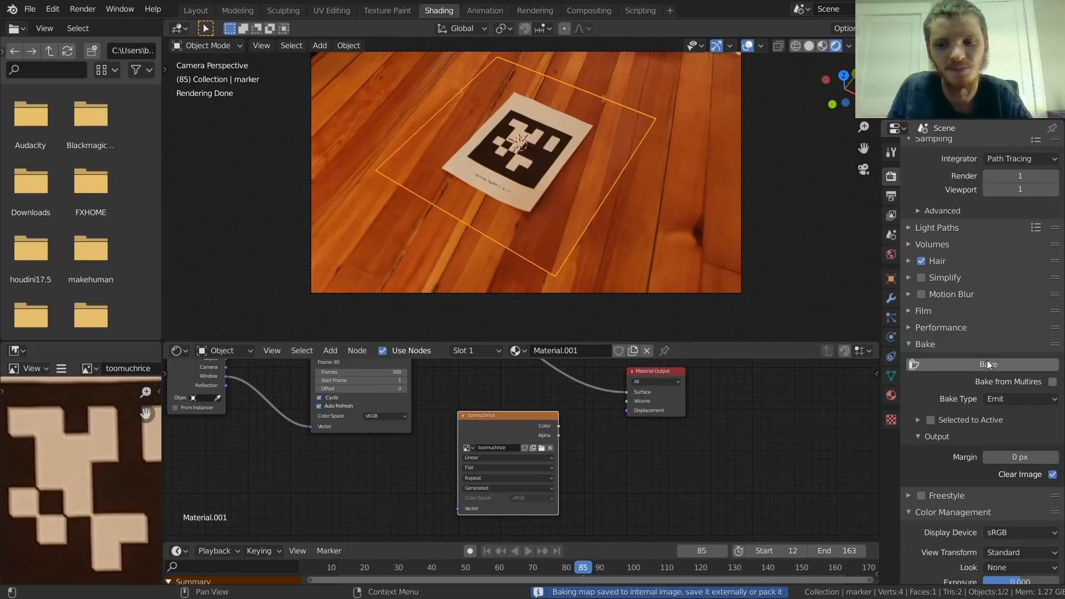
{"action": "key", "text": "Home"}
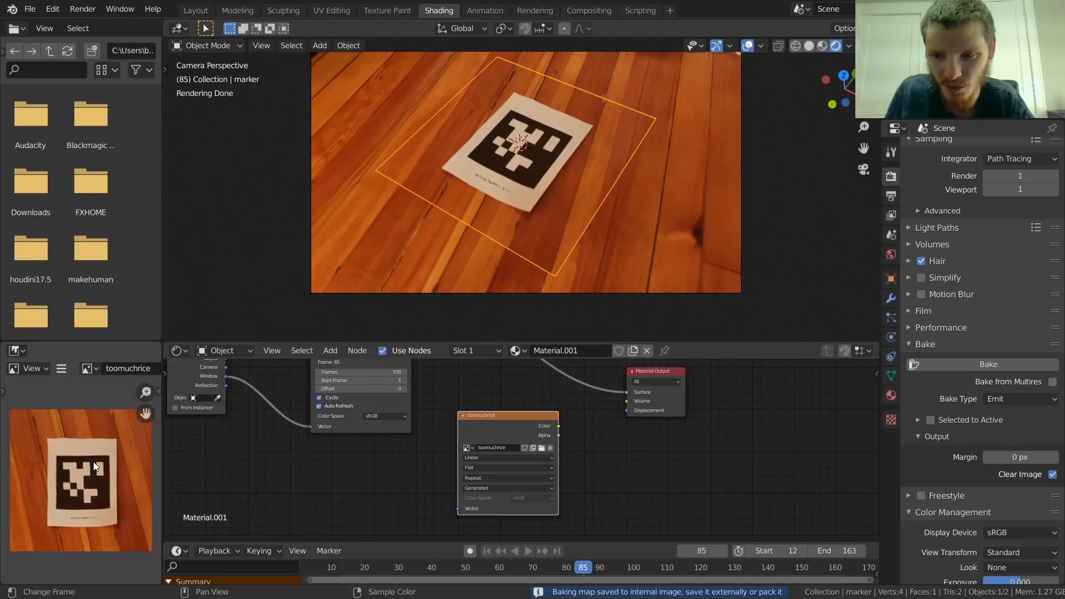
{"action": "key", "text": "ctrl+space"}
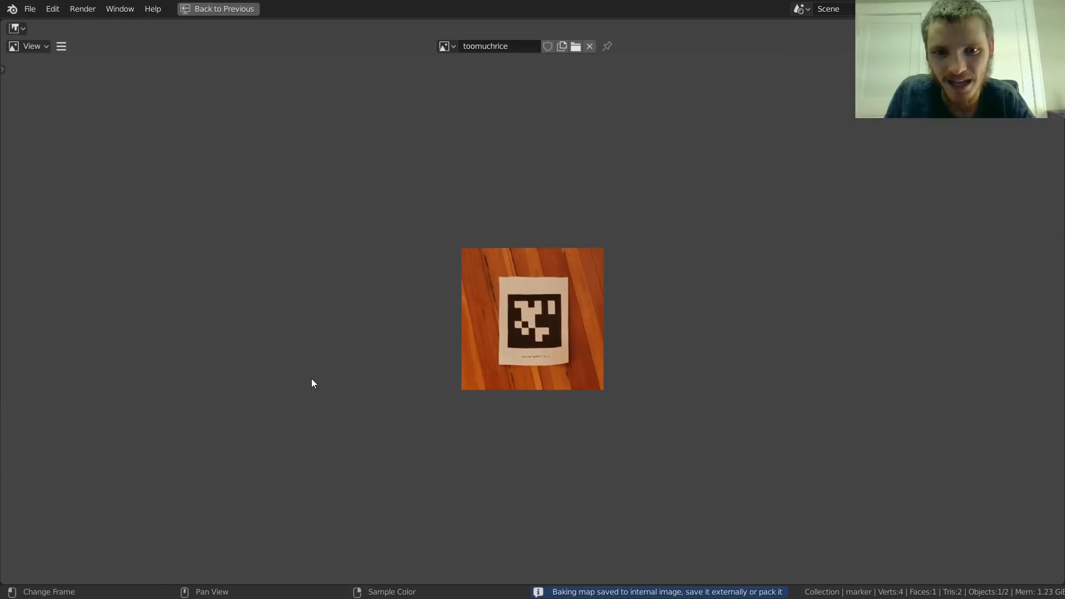
{"action": "scroll", "coordinate": [609, 294], "scroll_direction": "up", "scroll_amount": 5}
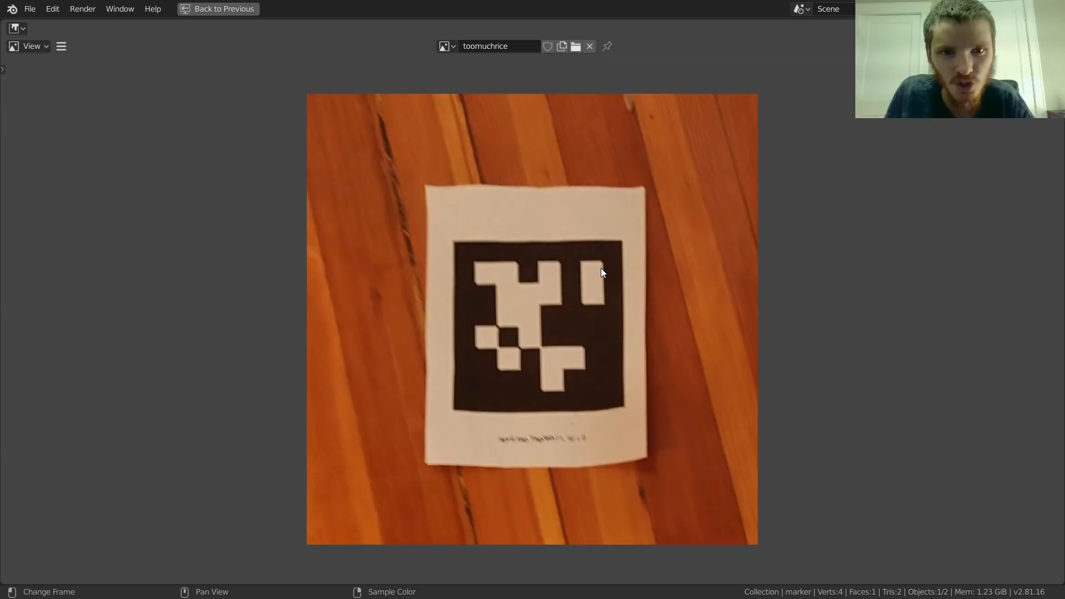
{"action": "key", "text": "ctrl+space"}
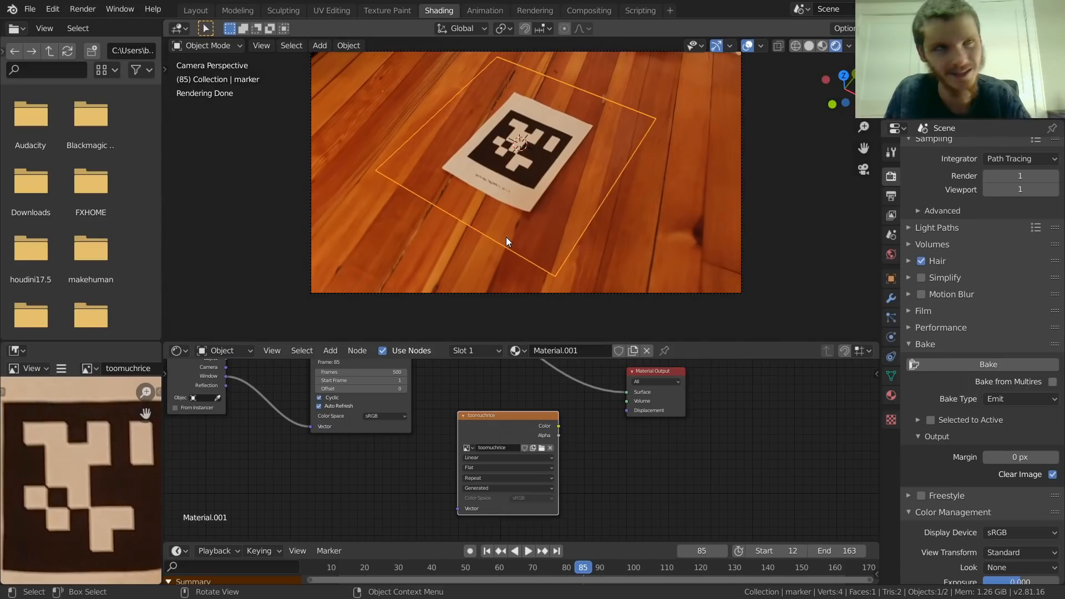
Step: Try subdividing the marker plane with 2 cuts, leaving Edit Mode again
{"action": "key", "text": "Tab"}
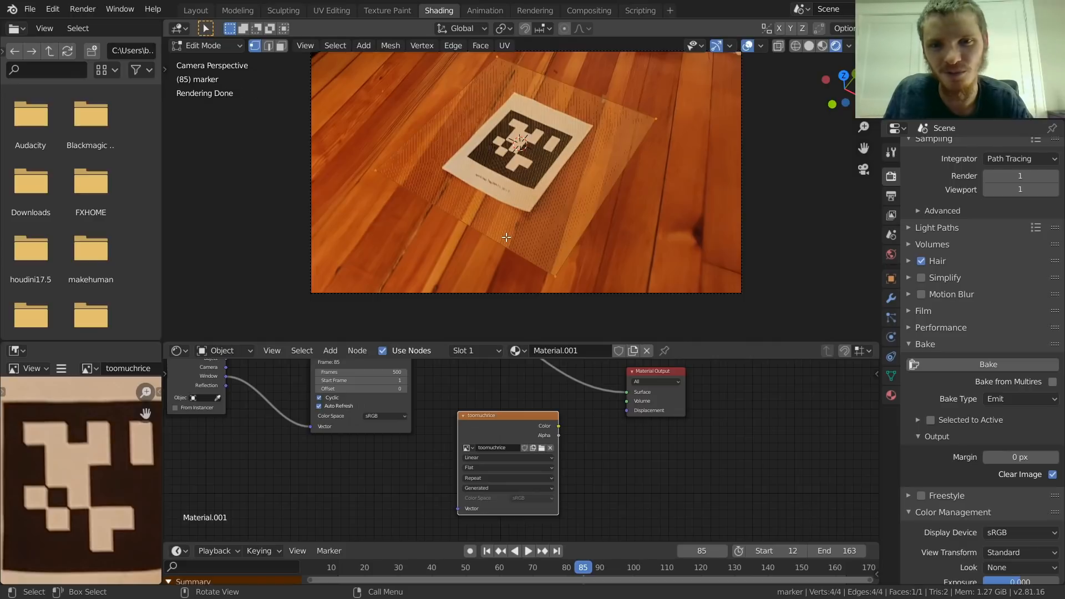
{"action": "right_click", "coordinate": [506, 174]}
{"action": "left_click", "coordinate": [495, 177]}
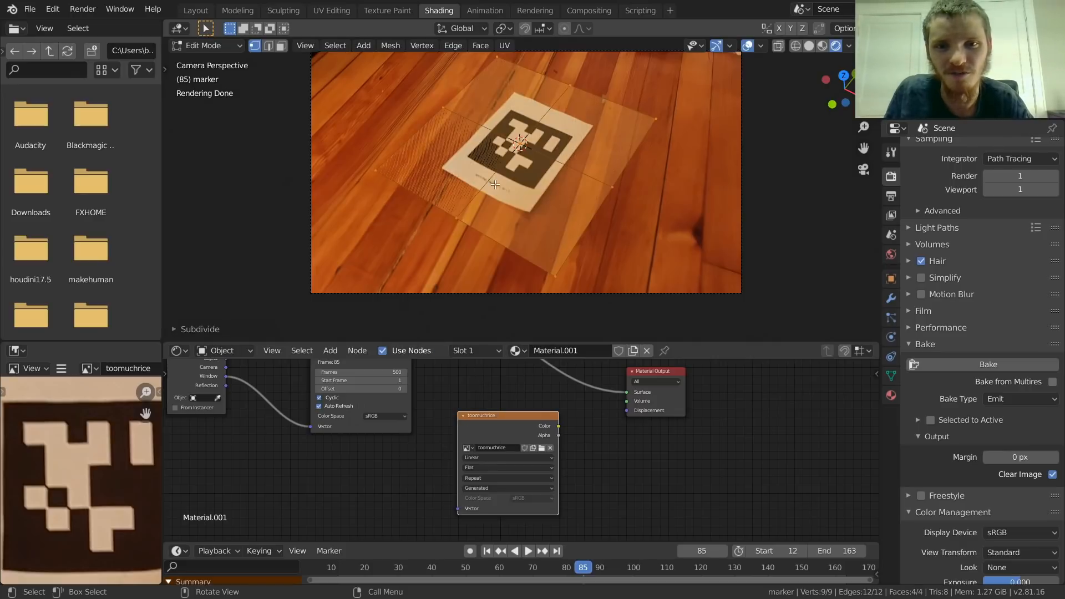
{"action": "left_click", "coordinate": [213, 331]}
{"action": "left_click", "coordinate": [348, 235]}
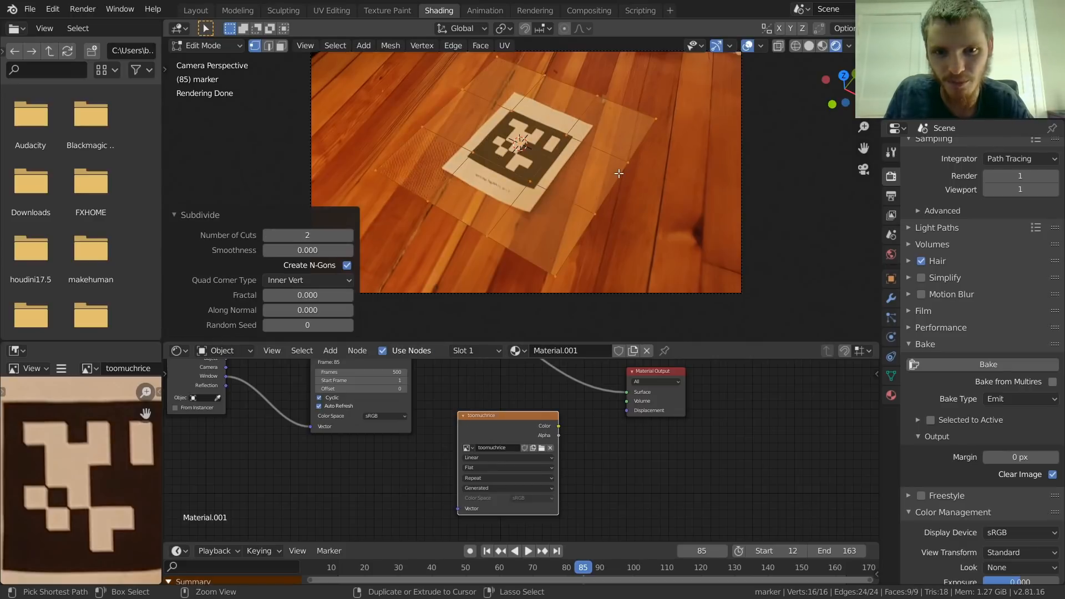
{"action": "key", "text": "Tab"}
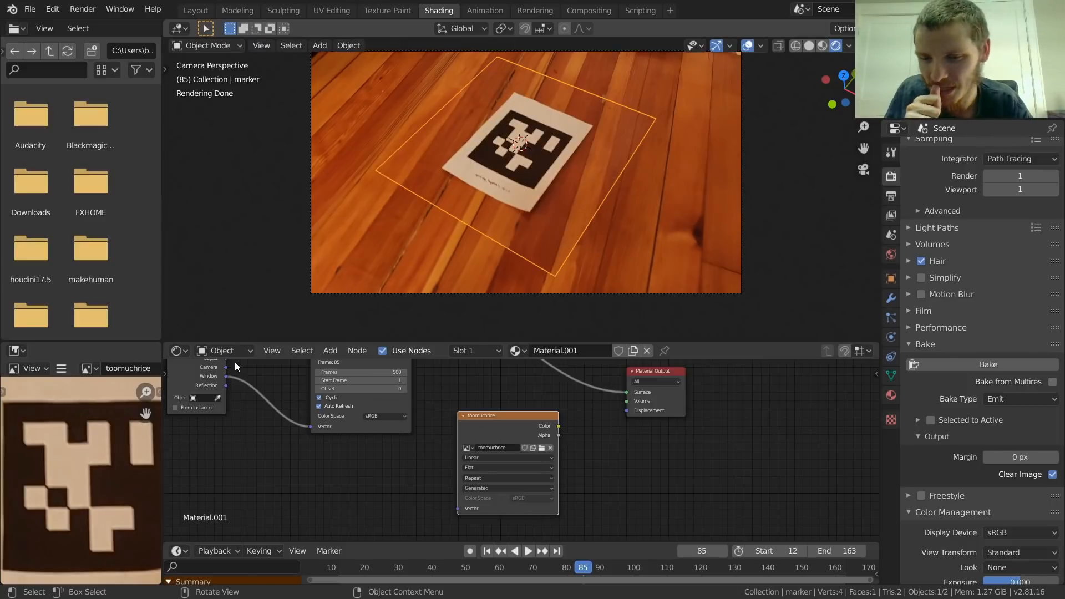
Step: Save the baked image to the Desktop as toomuchrice.png in 8-bit RGB PNG format with 0% compression
{"action": "key", "text": "ctrl+space"}
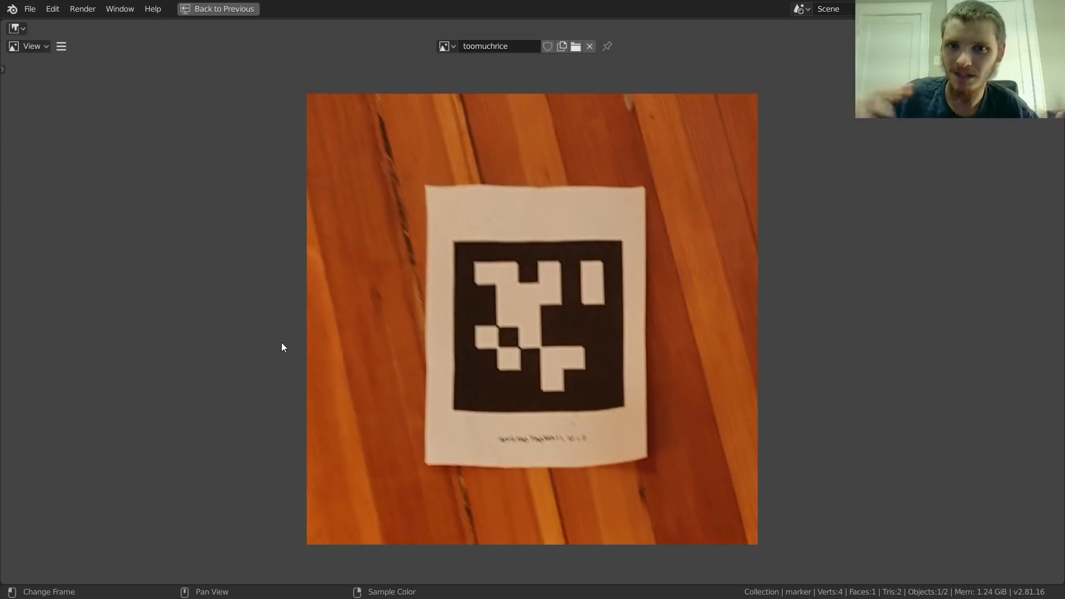
{"action": "key", "text": "alt+shift+s"}
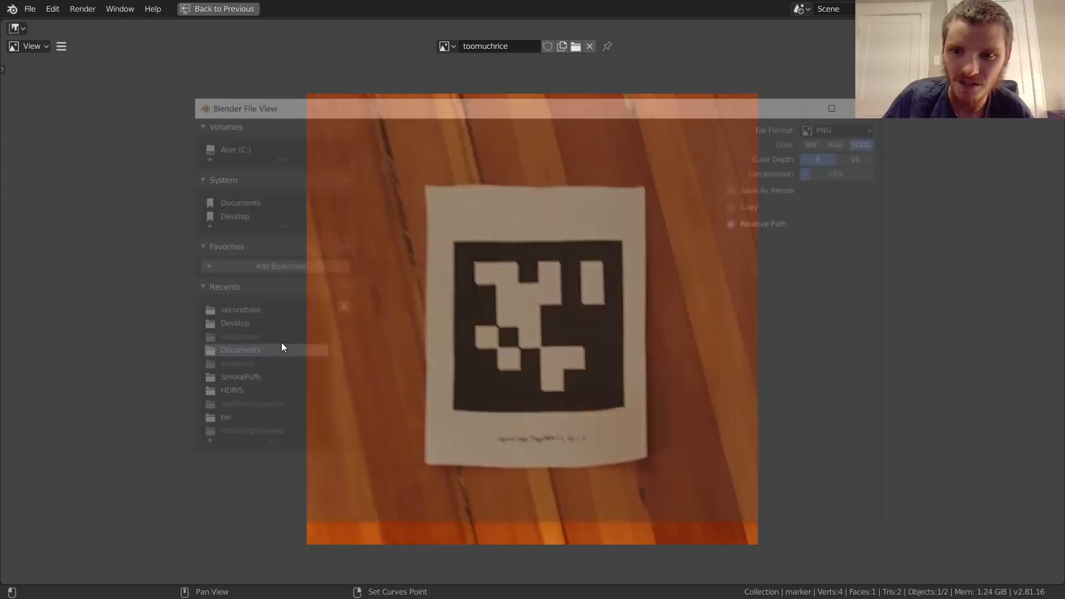
{"action": "left_click", "coordinate": [223, 324]}
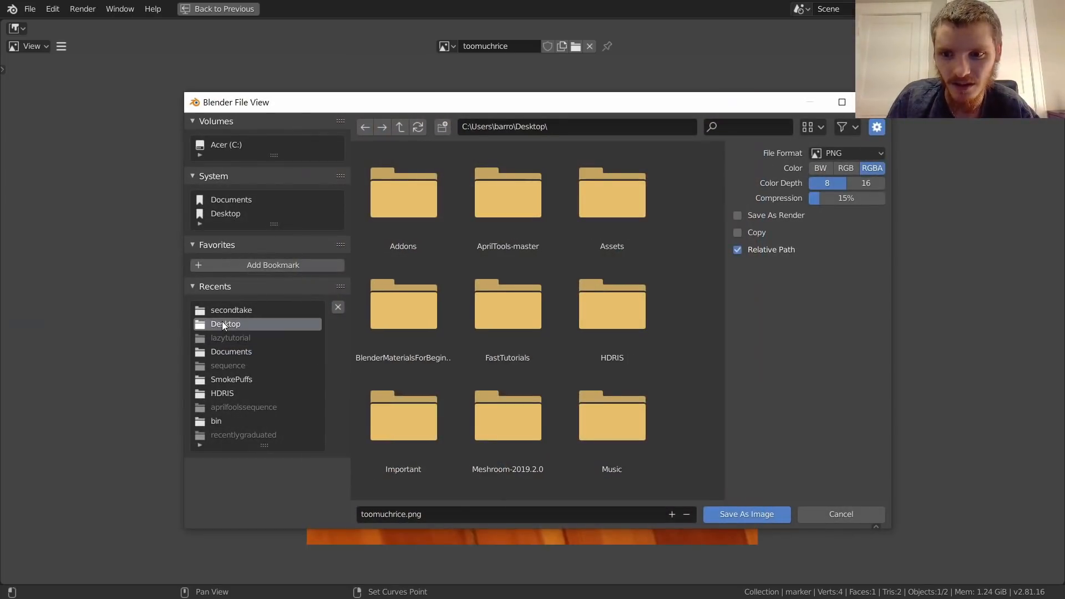
{"action": "double_click", "coordinate": [396, 513]}
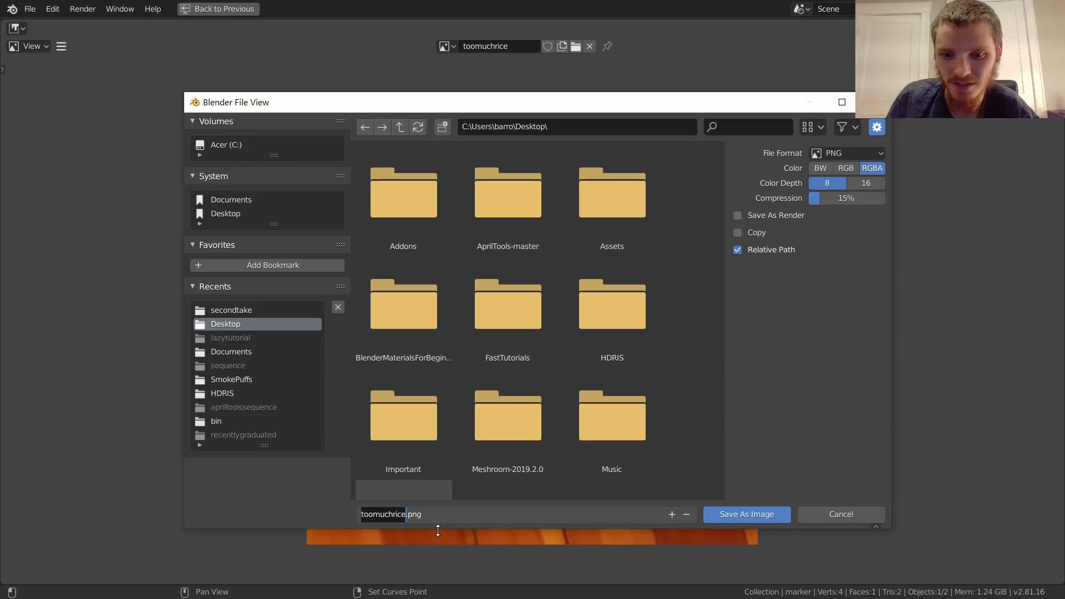
{"action": "left_click_drag", "start_coordinate": [830, 199], "coordinate": [806, 205]}
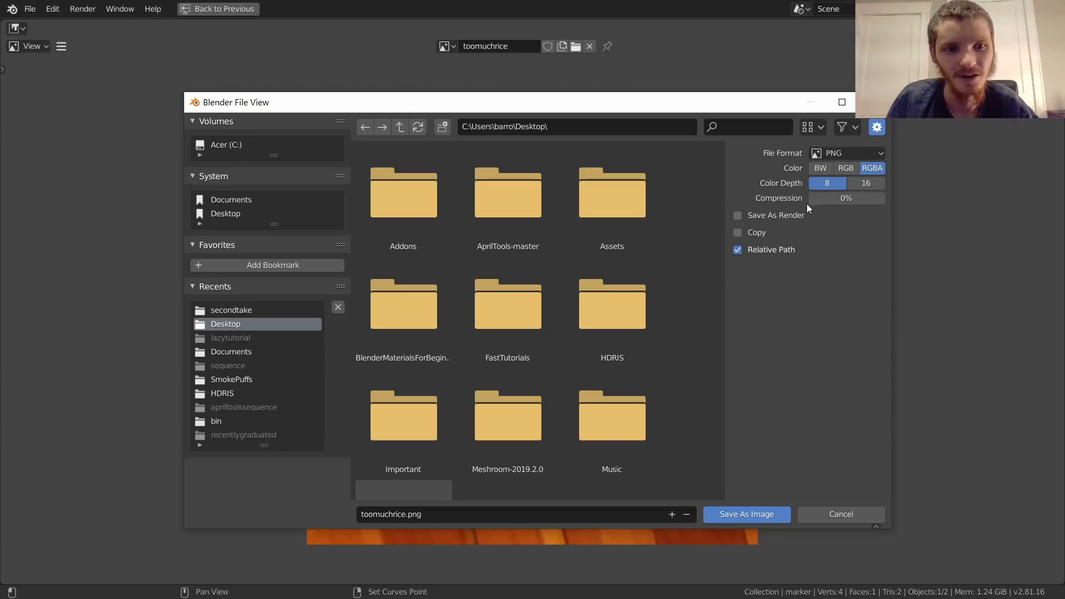
{"action": "left_click", "coordinate": [849, 172]}
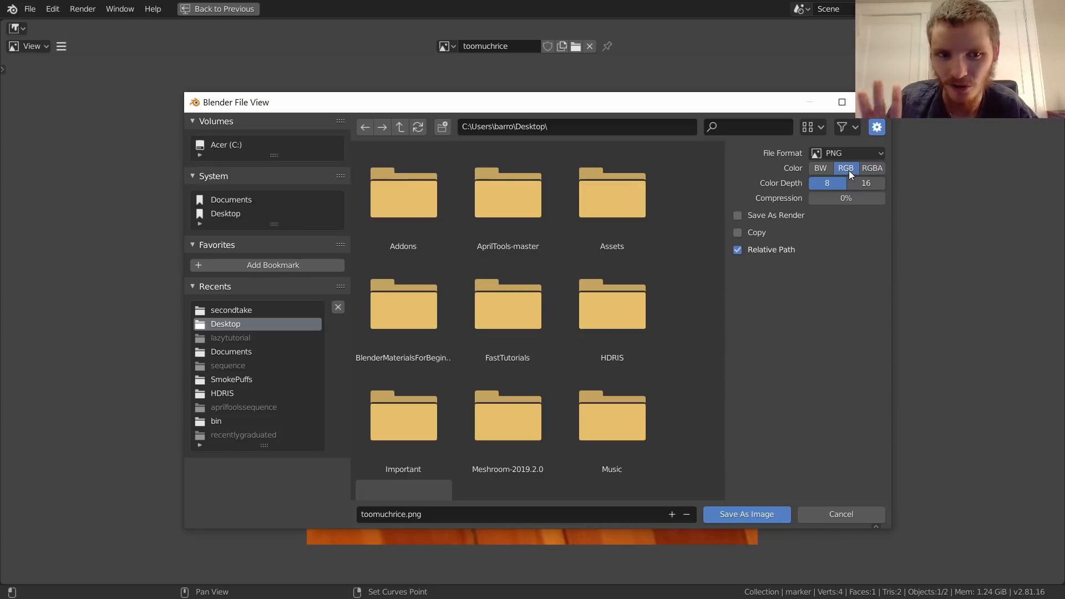
{"action": "left_click", "coordinate": [735, 512]}
{"action": "key", "text": "Escape"}
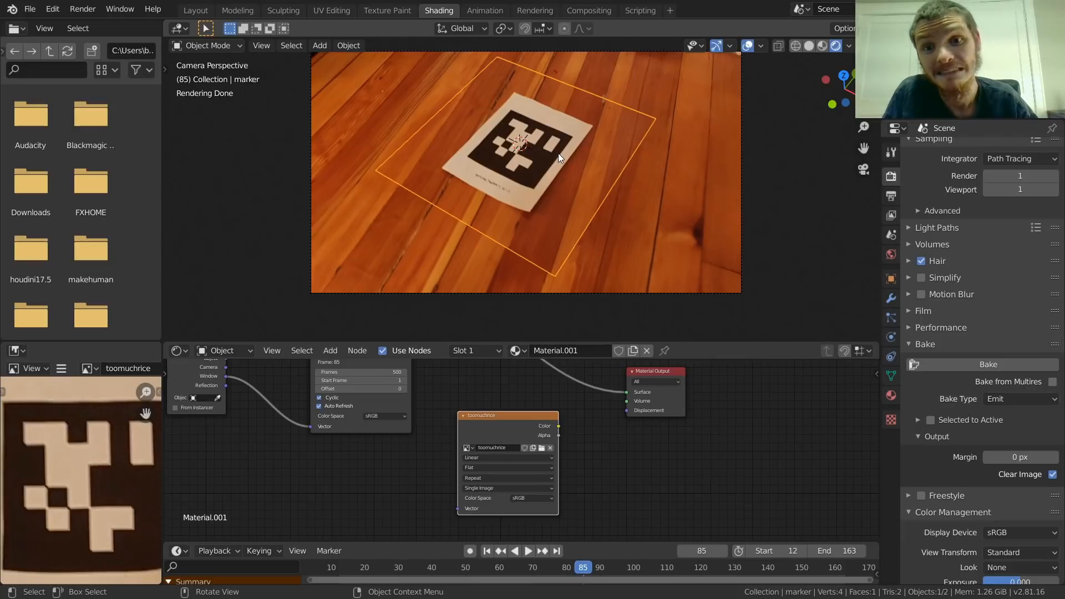
Step: Switch to the Texture Paint workspace and save the project to the Desktop as save.blend
{"action": "left_click", "coordinate": [397, 8]}
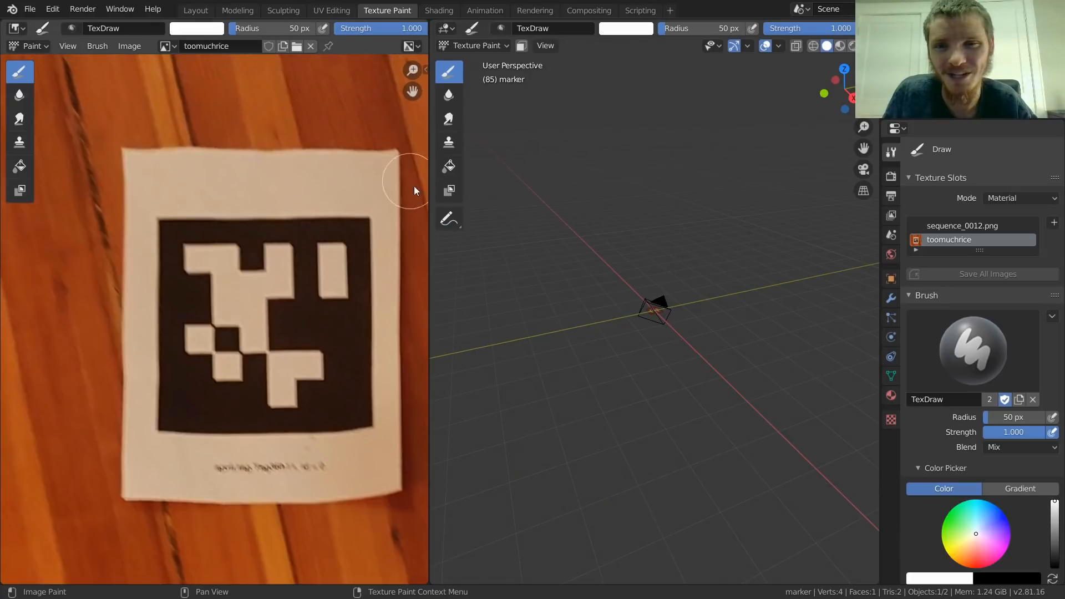
{"action": "scroll", "coordinate": [208, 399], "scroll_direction": "down", "scroll_amount": 3}
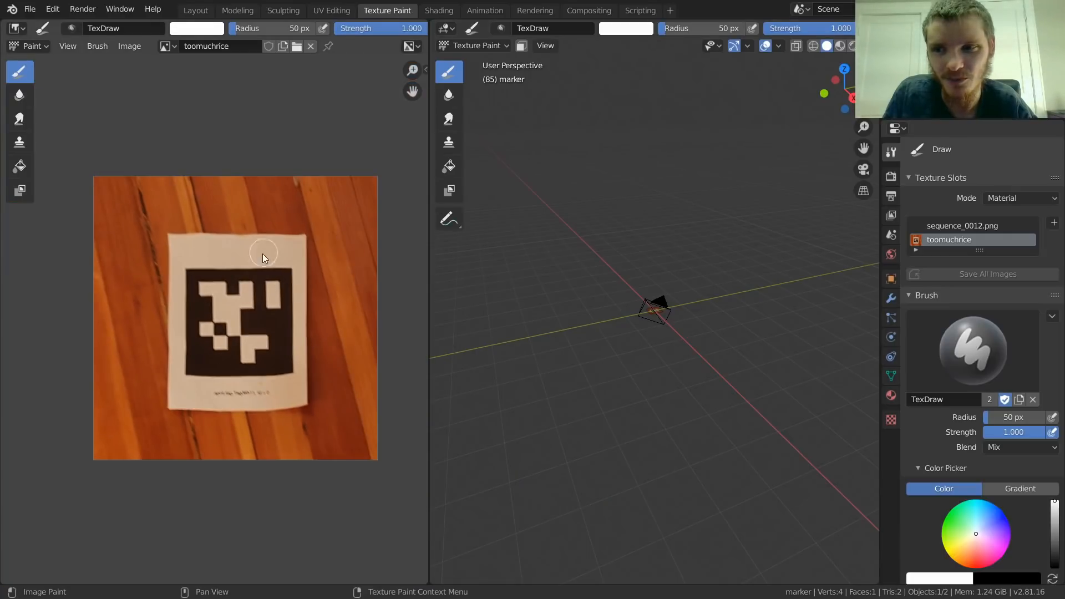
{"action": "key", "text": "ctrl+s"}
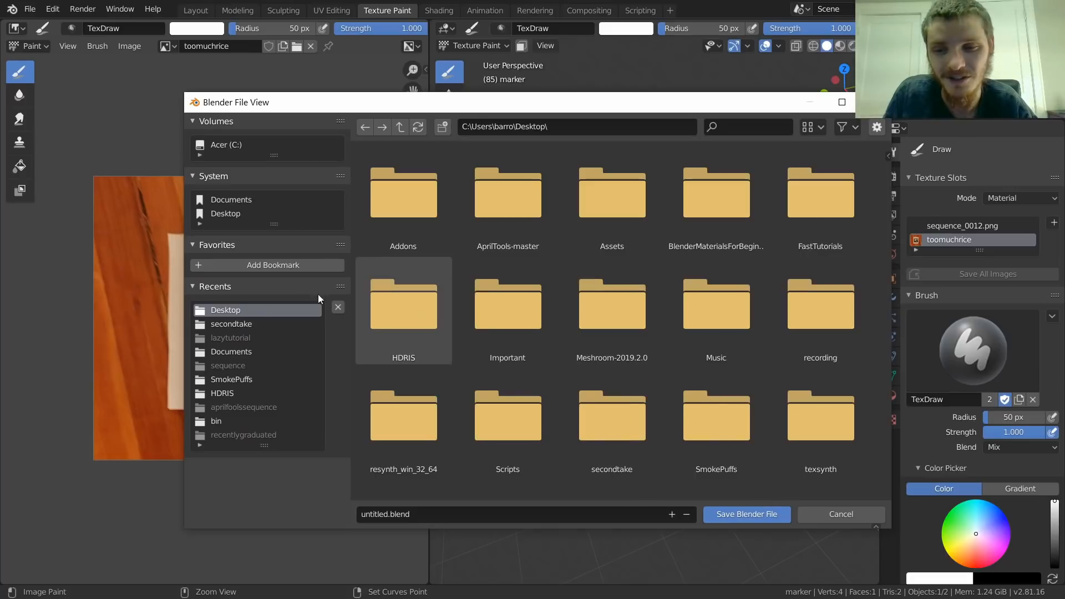
{"action": "double_click", "coordinate": [376, 510]}
{"action": "double_click", "coordinate": [377, 511]}
{"action": "double_click", "coordinate": [377, 511]}
{"action": "double_click", "coordinate": [377, 511]}
{"action": "double_click", "coordinate": [377, 511]}
{"action": "type", "text": "save"}
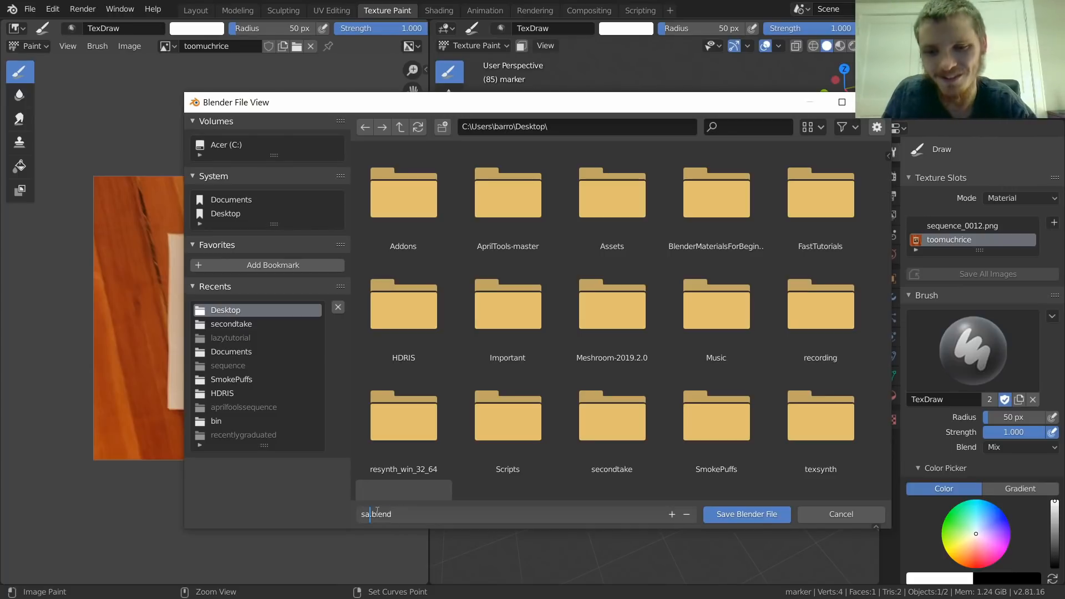
{"action": "key", "text": "Return"}
{"action": "key", "text": "Return"}
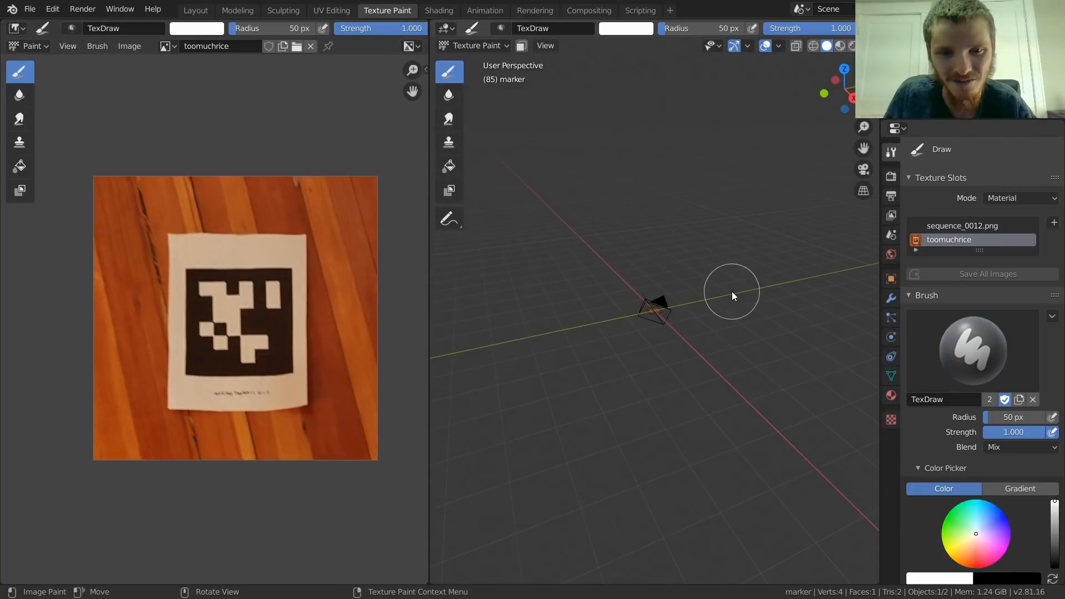
Step: Try white freehand strokes over the marker in the toomuchrice image with the Draw brush, undoing each one
{"action": "scroll", "coordinate": [682, 337], "scroll_direction": "up", "scroll_amount": 4}
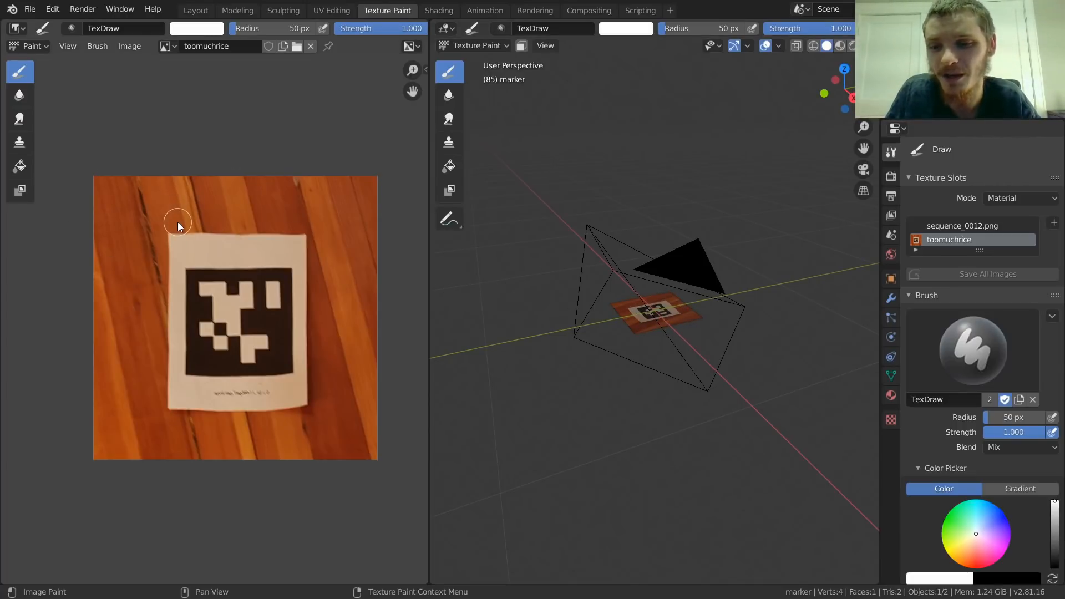
{"action": "mouse_move", "coordinate": [195, 222]}
{"action": "left_mouse_down"}
{"action": "mouse_move", "coordinate": [180, 297]}
{"action": "mouse_move", "coordinate": [236, 288]}
{"action": "mouse_move", "coordinate": [329, 228]}
{"action": "mouse_move", "coordinate": [272, 338]}
{"action": "mouse_move", "coordinate": [309, 333]}
{"action": "mouse_move", "coordinate": [258, 355]}
{"action": "left_mouse_up"}
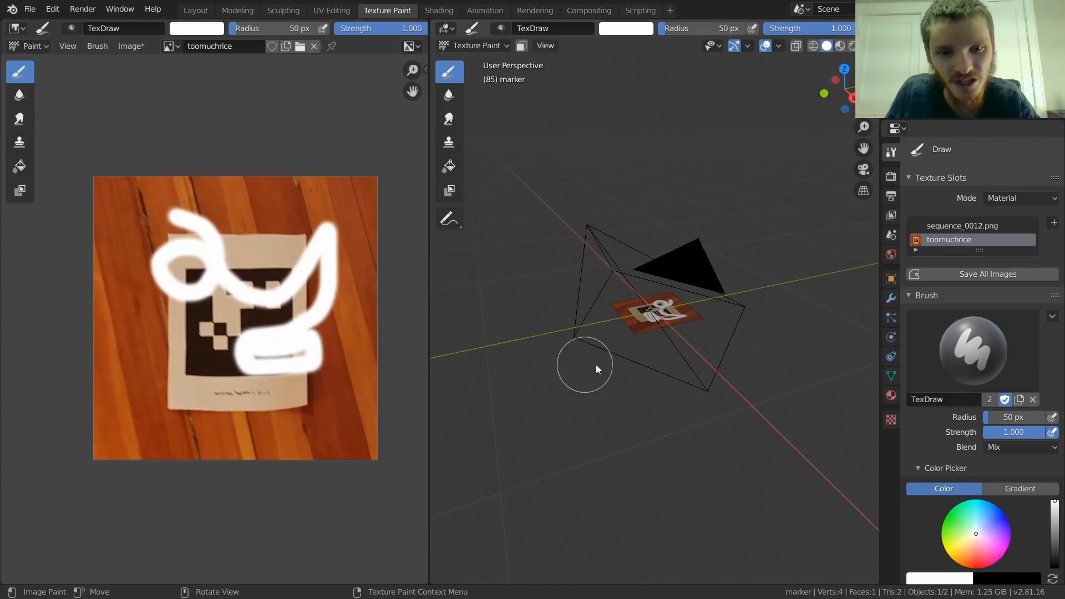
{"action": "key", "text": "ctrl+z"}
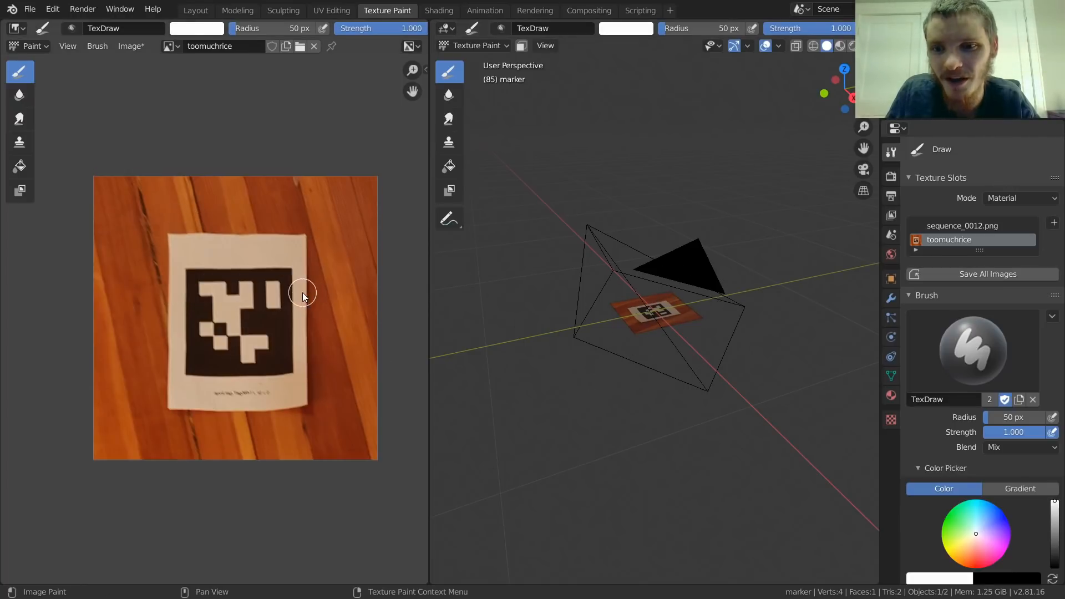
{"action": "left_click", "coordinate": [21, 146]}
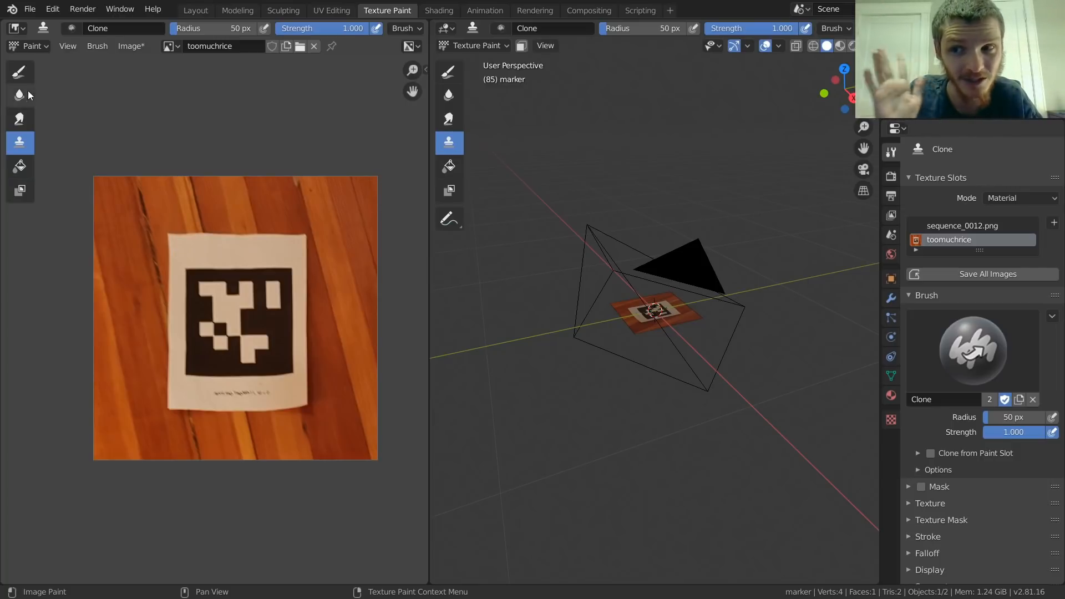
{"action": "left_click", "coordinate": [19, 72]}
{"action": "mouse_move", "coordinate": [194, 291]}
{"action": "left_mouse_down"}
{"action": "mouse_move", "coordinate": [158, 244]}
{"action": "mouse_move", "coordinate": [222, 265]}
{"action": "left_mouse_up"}
{"action": "key", "text": "ctrl+z"}
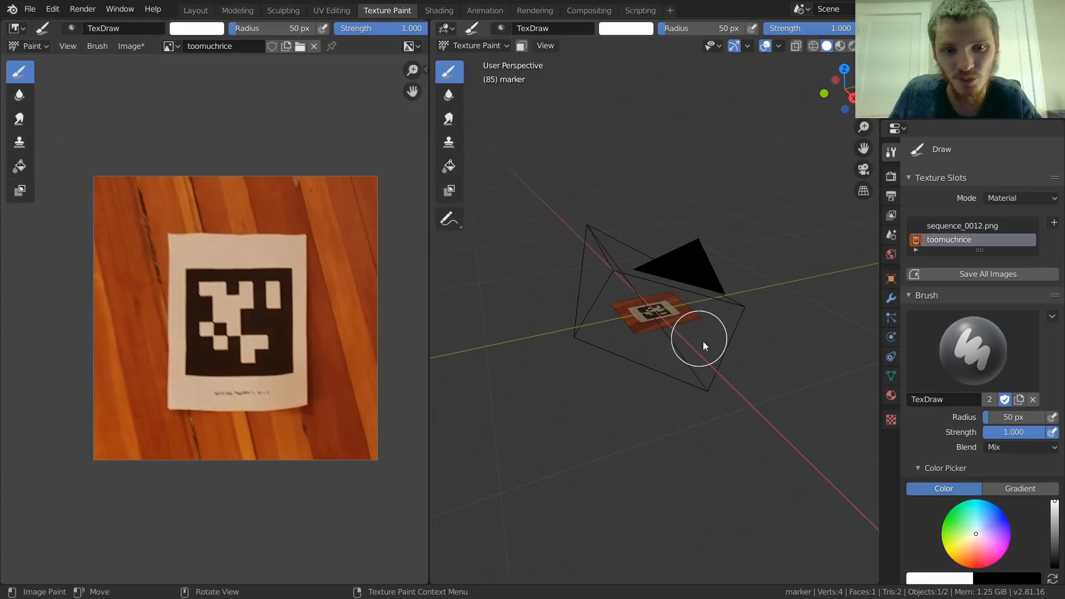
Step: Show the marker plane from the top in a widened 3D viewport with the overlays hidden
{"action": "scroll", "coordinate": [676, 332], "scroll_direction": "up", "scroll_amount": 2}
{"action": "scroll", "coordinate": [665, 303], "scroll_direction": "up", "scroll_amount": 3}
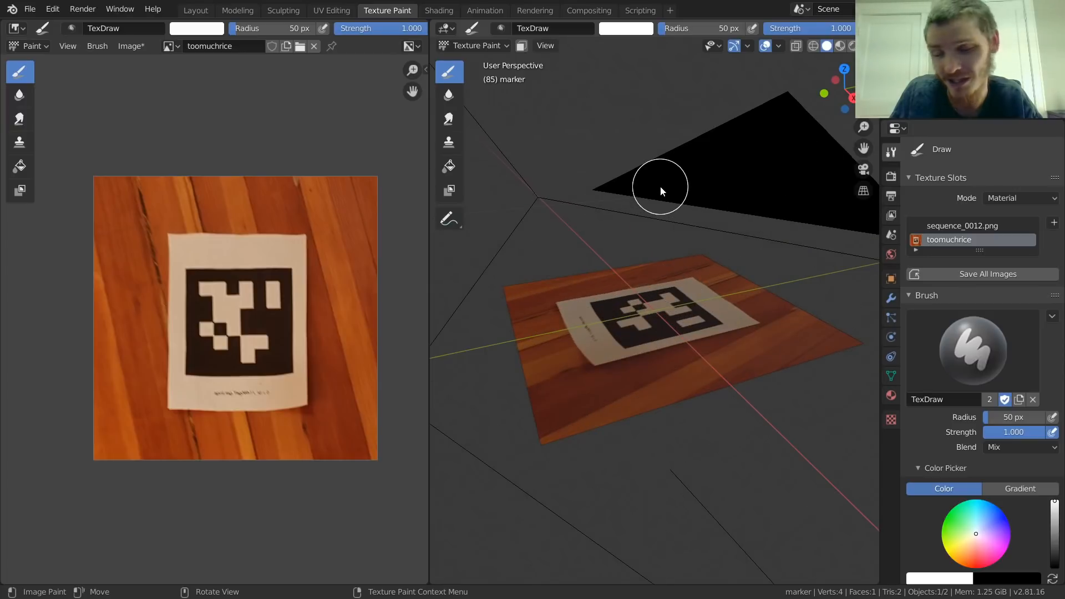
{"action": "left_click_drag", "start_coordinate": [428, 280], "coordinate": [343, 276]}
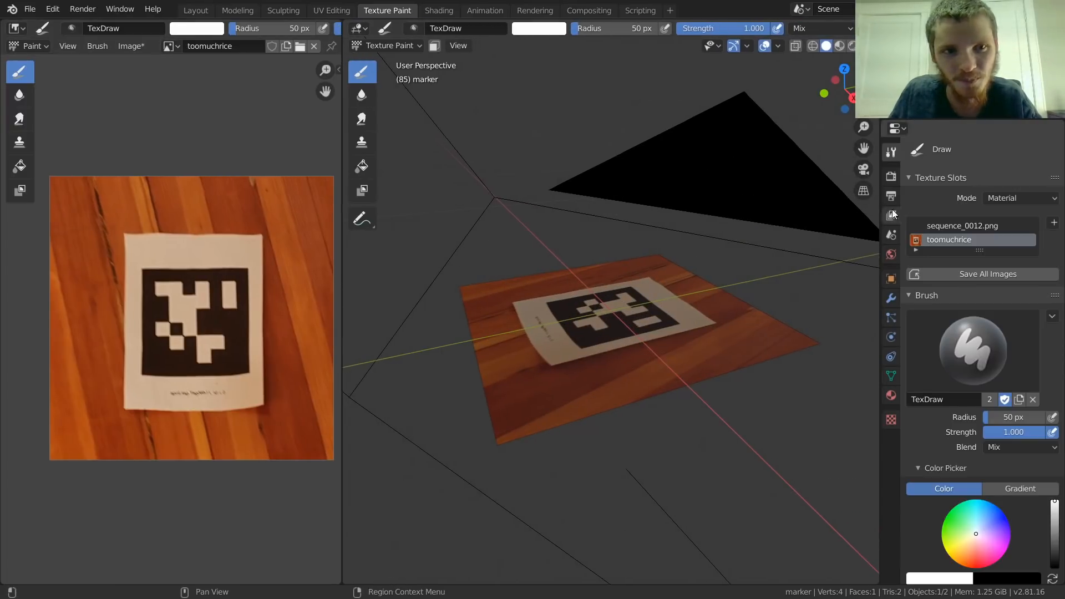
{"action": "left_click", "coordinate": [845, 69]}
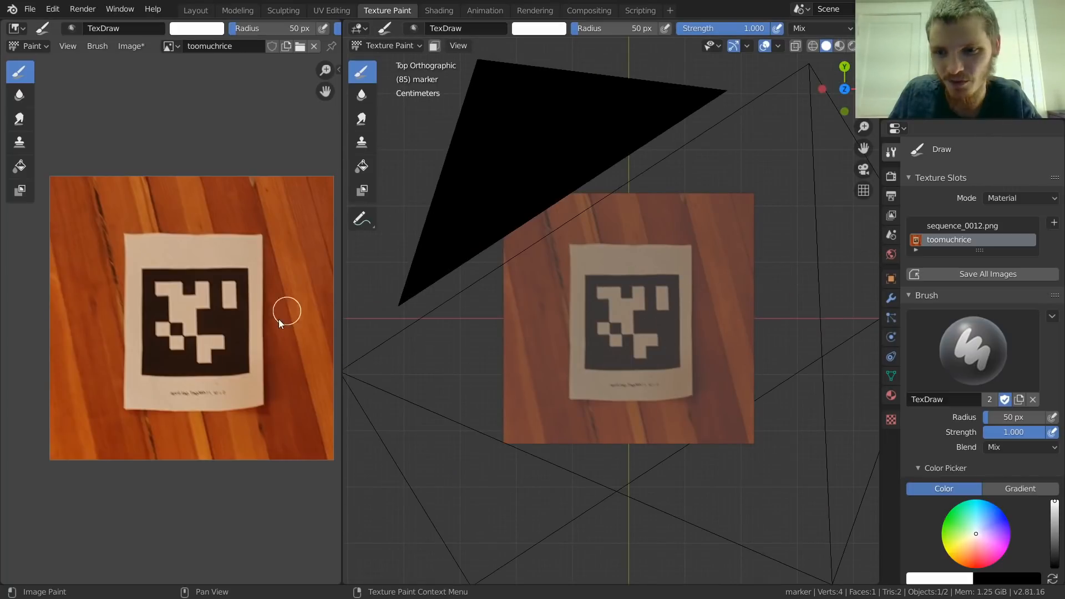
{"action": "left_click", "coordinate": [766, 47]}
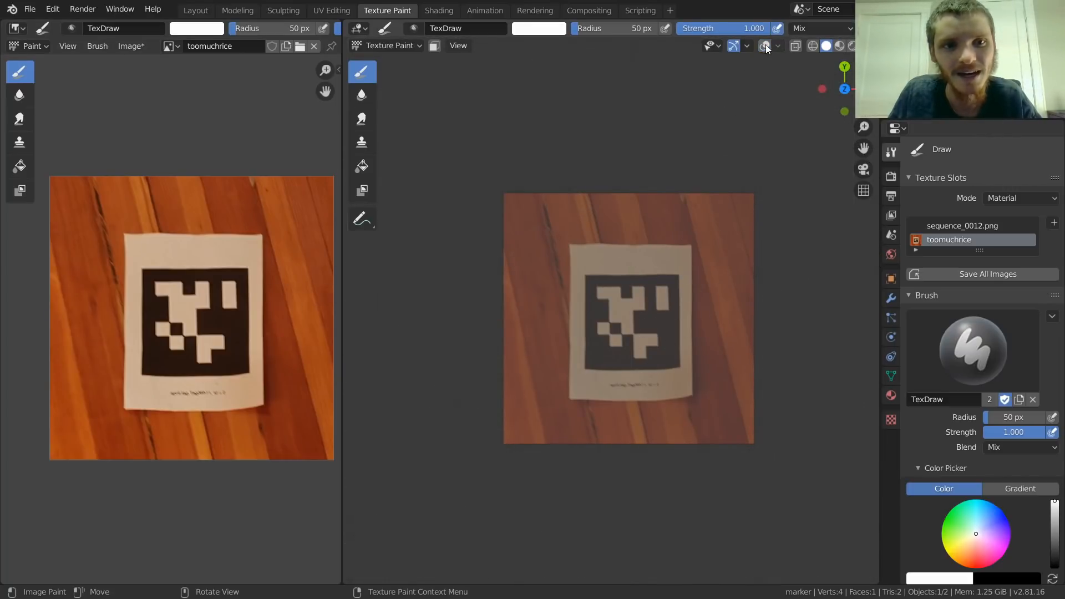
Step: Try a white Draw stroke directly on the marker plane in the 3D viewport and undo it
{"action": "scroll", "coordinate": [644, 301], "scroll_direction": "up", "scroll_amount": 3}
{"action": "left_click_drag", "start_coordinate": [638, 204], "coordinate": [790, 255]}
{"action": "key", "text": "ctrl+z"}
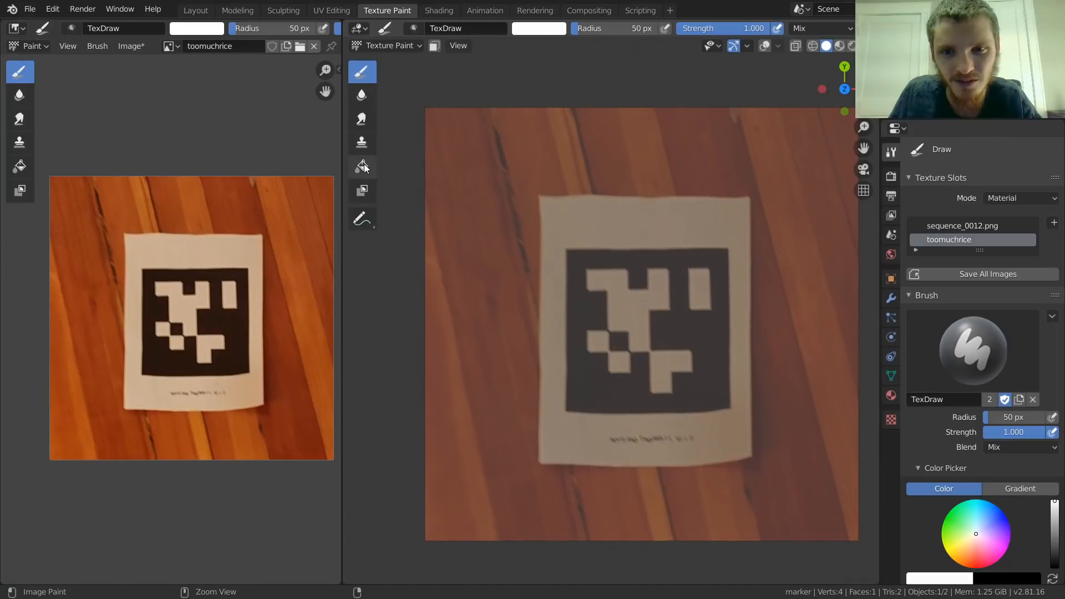
Step: Choose the Clone brush, try cloning wood over the paper's upper-left corner, and undo the stroke
{"action": "left_click", "coordinate": [363, 143]}
{"action": "mouse_move", "coordinate": [544, 211]}
{"action": "left_mouse_down"}
{"action": "mouse_move", "coordinate": [552, 238]}
{"action": "mouse_move", "coordinate": [567, 217]}
{"action": "left_mouse_up"}
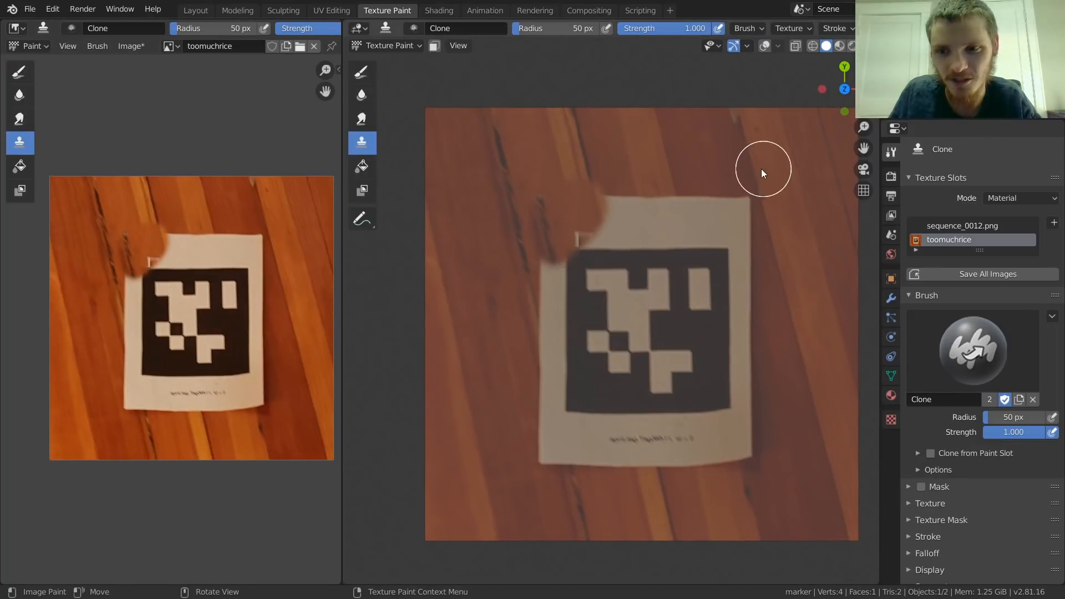
{"action": "key", "text": "ctrl+z"}
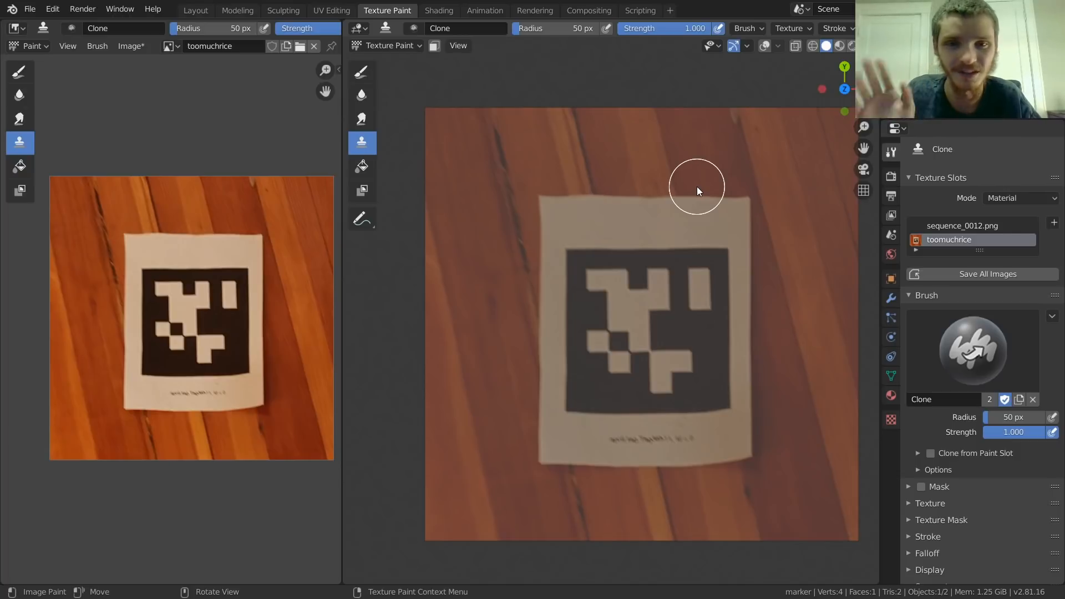
Step: Set the Clone brush to a 104 px radius and 1.000 strength, then try it over the marker's centre and undo that stroke
{"action": "middle_click_drag", "start_coordinate": [690, 225], "coordinate": [652, 234], "text": "shift"}
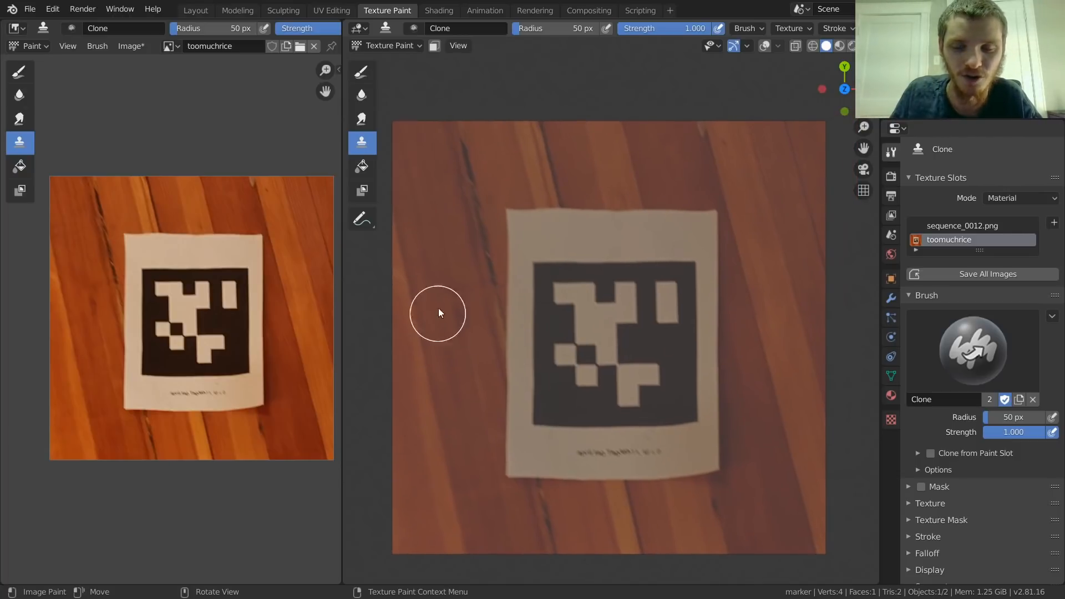
{"action": "key", "text": "f"}
{"action": "left_click", "coordinate": [596, 144]}
{"action": "key", "text": "shift+f"}
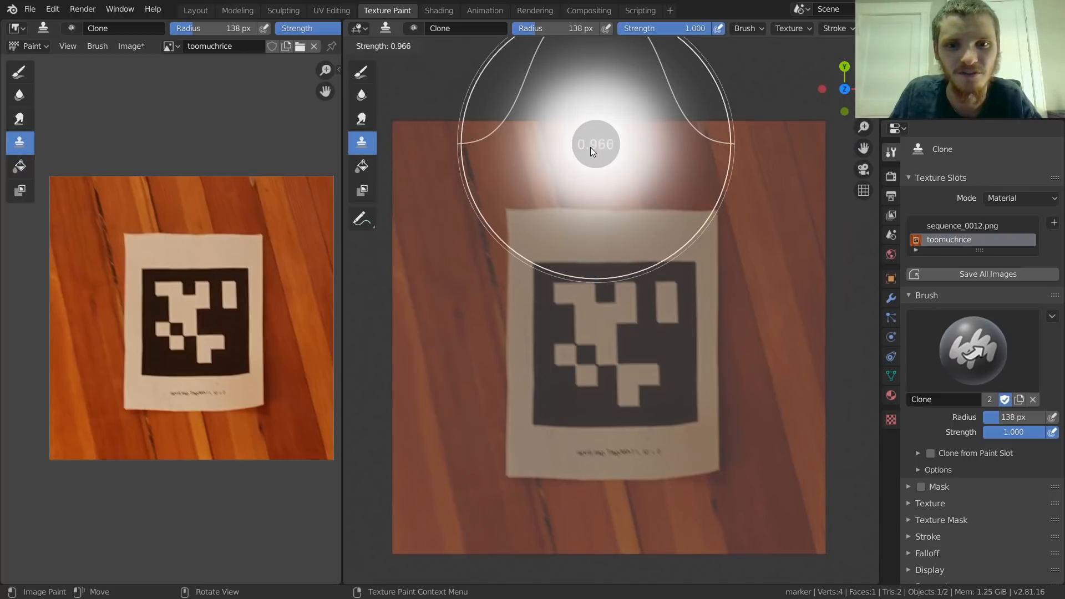
{"action": "left_click", "coordinate": [657, 148]}
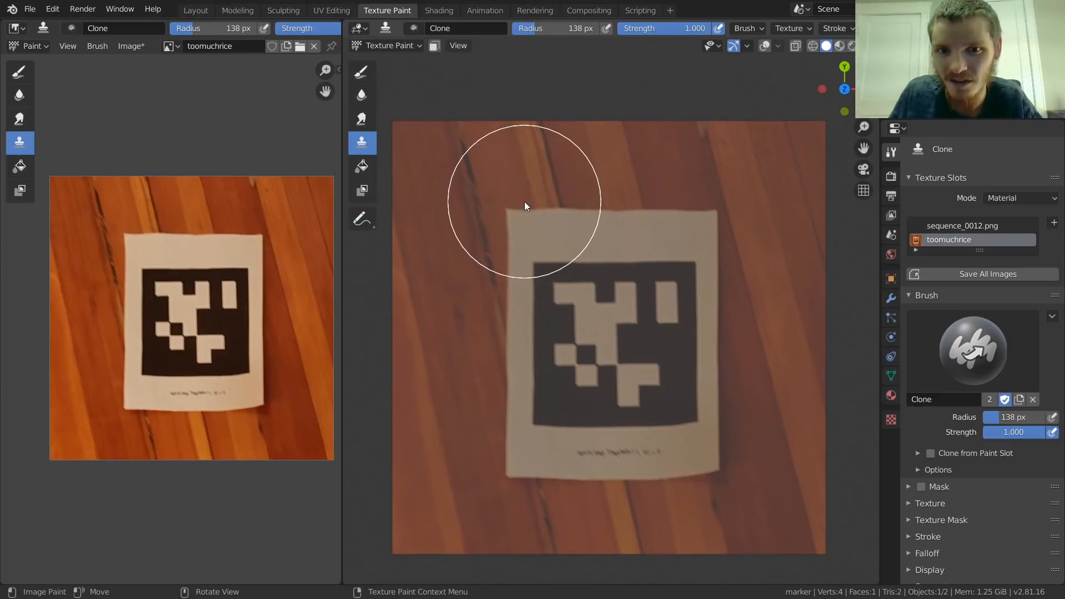
{"action": "key", "text": "f"}
{"action": "left_click", "coordinate": [455, 187]}
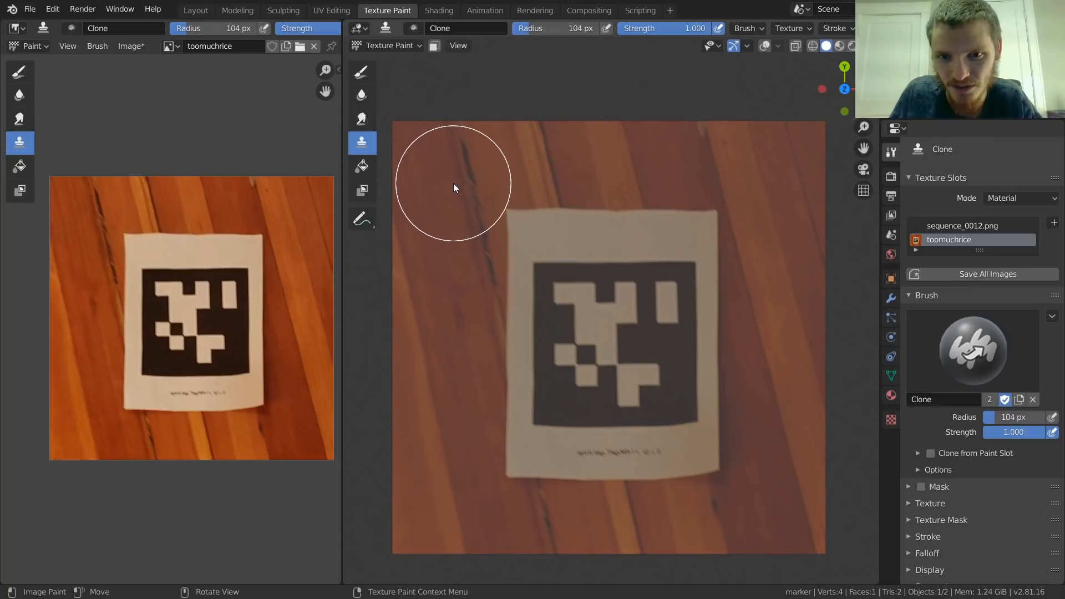
{"action": "mouse_move", "coordinate": [605, 297]}
{"action": "left_mouse_down"}
{"action": "mouse_move", "coordinate": [625, 312]}
{"action": "mouse_move", "coordinate": [599, 307]}
{"action": "left_mouse_up"}
{"action": "key", "text": "ctrl+z"}
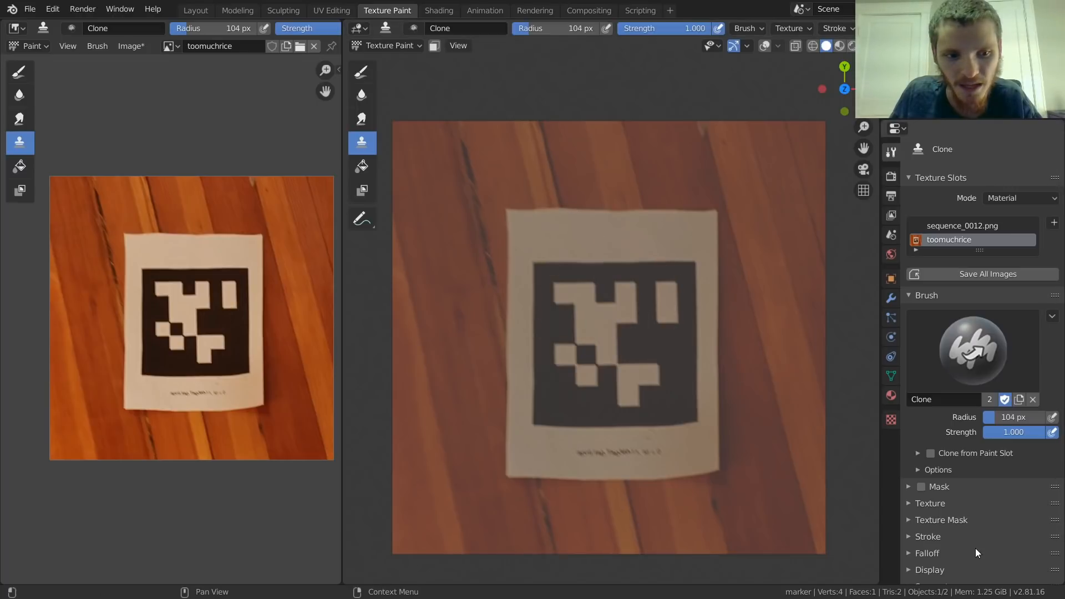
Step: Set the Clone brush's stroke spacing to 1%
{"action": "scroll", "coordinate": [976, 560], "scroll_direction": "down", "scroll_amount": 2}
{"action": "left_click", "coordinate": [931, 492]}
{"action": "scroll", "coordinate": [965, 499], "scroll_direction": "down", "scroll_amount": 3}
{"action": "left_click_drag", "start_coordinate": [1000, 460], "coordinate": [980, 463]}
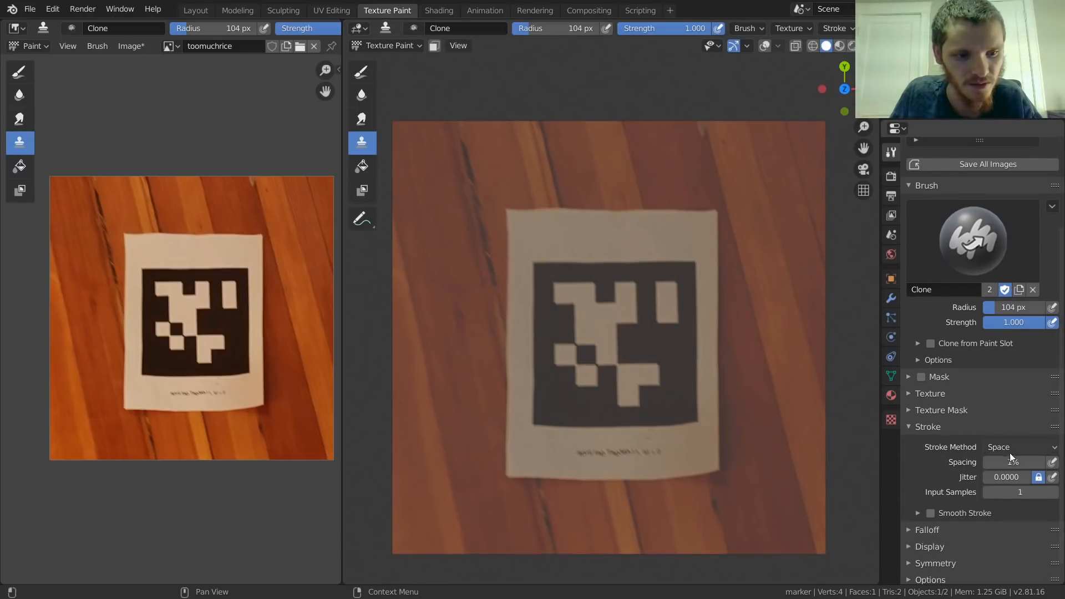
{"action": "left_click", "coordinate": [939, 430]}
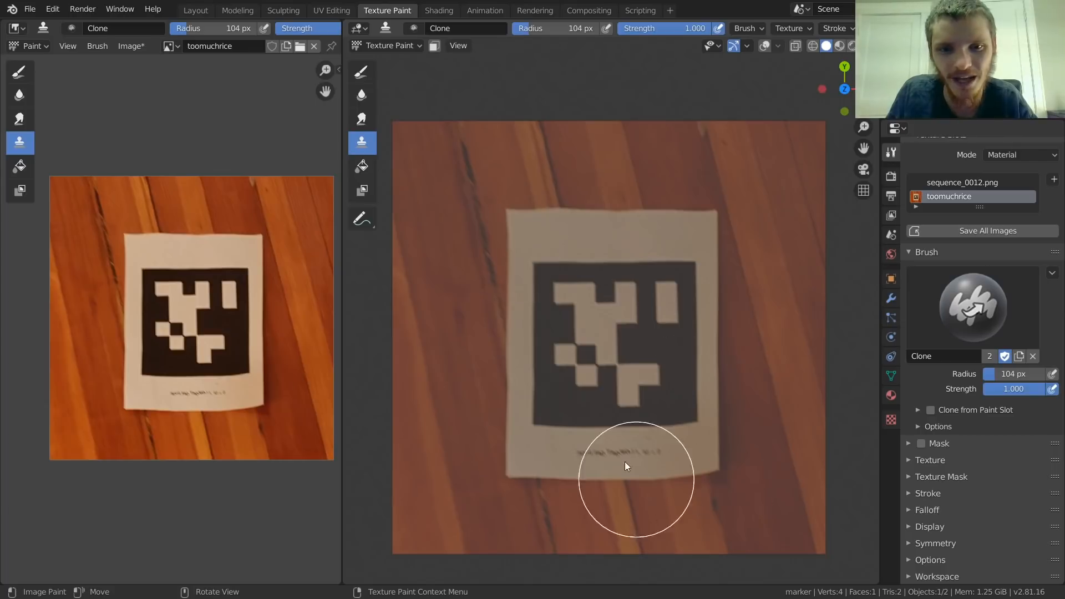
Step: Clone the dark-cracked wood down over the paper's left edge, including its upper-left corner
{"action": "scroll", "coordinate": [458, 228], "scroll_direction": "up", "scroll_amount": 4}
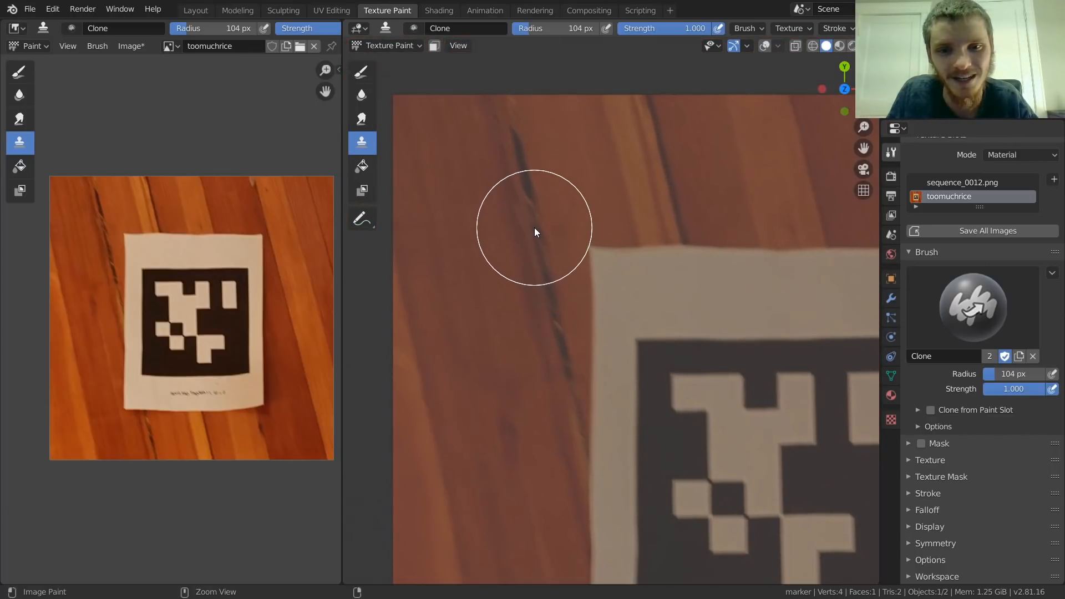
{"action": "middle_click_drag", "start_coordinate": [565, 340], "coordinate": [560, 278], "text": "shift"}
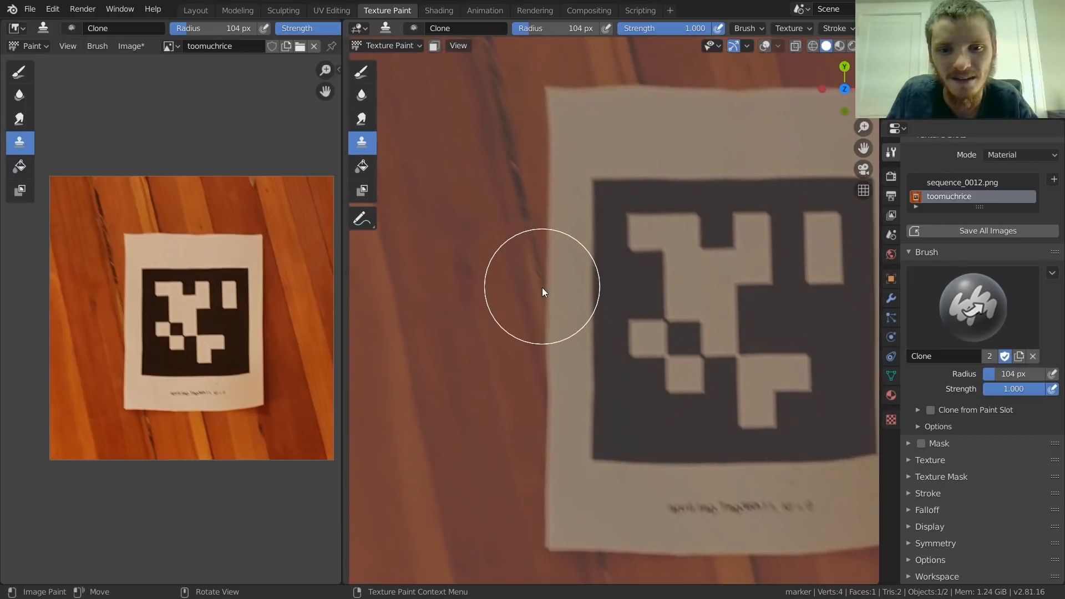
{"action": "mouse_move", "coordinate": [547, 292]}
{"action": "left_mouse_down"}
{"action": "mouse_move", "coordinate": [580, 433]}
{"action": "mouse_move", "coordinate": [532, 183]}
{"action": "left_mouse_up"}
{"action": "middle_click_drag", "start_coordinate": [532, 183], "coordinate": [557, 281], "text": "shift"}
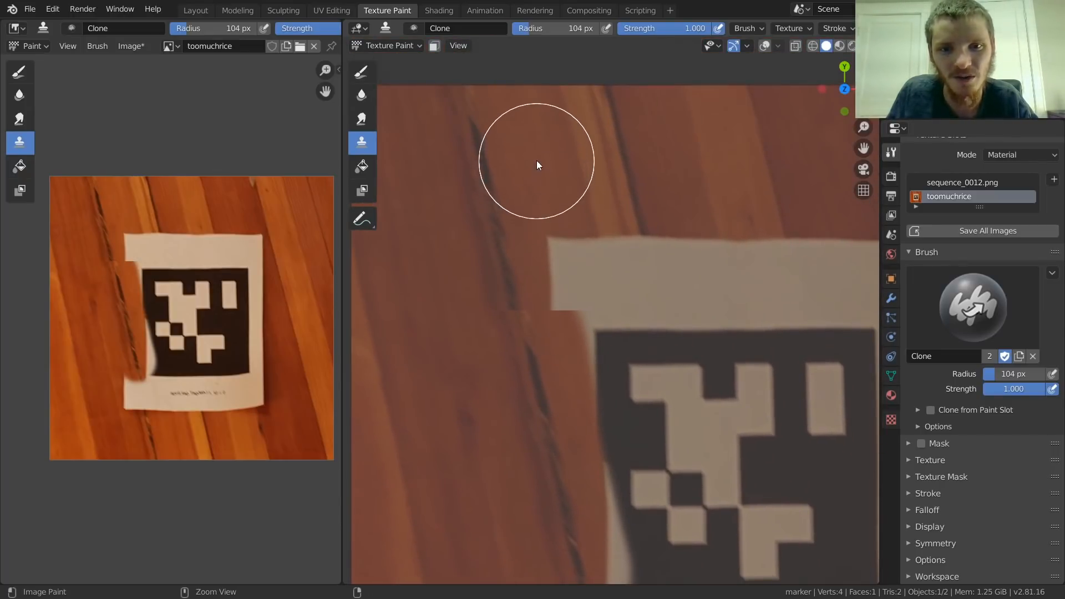
{"action": "mouse_move", "coordinate": [546, 158]}
{"action": "left_mouse_down"}
{"action": "mouse_move", "coordinate": [577, 301]}
{"action": "mouse_move", "coordinate": [551, 197]}
{"action": "mouse_move", "coordinate": [575, 309]}
{"action": "mouse_move", "coordinate": [576, 400]}
{"action": "left_mouse_up"}
{"action": "scroll", "coordinate": [575, 399], "scroll_direction": "down", "scroll_amount": 1}
{"action": "middle_click_drag", "start_coordinate": [574, 399], "coordinate": [603, 244], "text": "shift"}
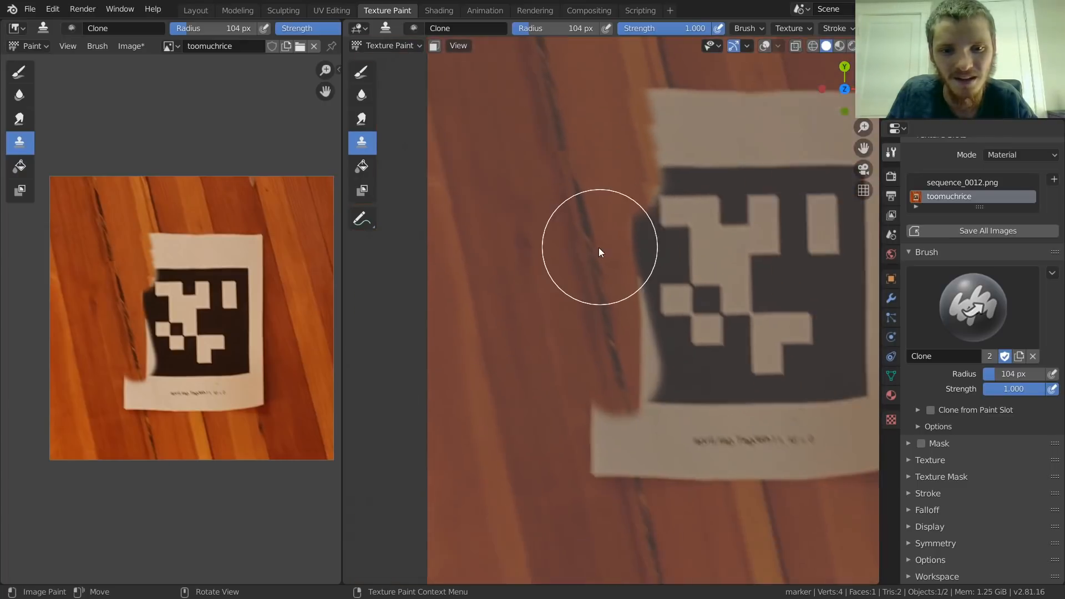
Step: Set the Clone brush's radius to 77 px and clone the dark plank crack over the paper's lower-left corner
{"action": "scroll", "coordinate": [602, 244], "scroll_direction": "down", "scroll_amount": 1}
{"action": "left_click", "coordinate": [573, 272], "text": "ctrl"}
{"action": "key", "text": "f"}
{"action": "left_click", "coordinate": [549, 116]}
{"action": "middle_click_drag", "start_coordinate": [603, 264], "coordinate": [557, 172], "text": "shift"}
{"action": "scroll", "coordinate": [650, 304], "scroll_direction": "up", "scroll_amount": 4}
{"action": "left_click", "coordinate": [580, 467], "text": "ctrl"}
{"action": "mouse_move", "coordinate": [577, 452]}
{"action": "left_mouse_down"}
{"action": "mouse_move", "coordinate": [543, 338]}
{"action": "mouse_move", "coordinate": [538, 405]}
{"action": "mouse_move", "coordinate": [504, 472]}
{"action": "left_mouse_up"}
{"action": "left_click", "coordinate": [504, 469], "text": "ctrl"}
{"action": "left_click_drag", "start_coordinate": [501, 386], "coordinate": [465, 283]}
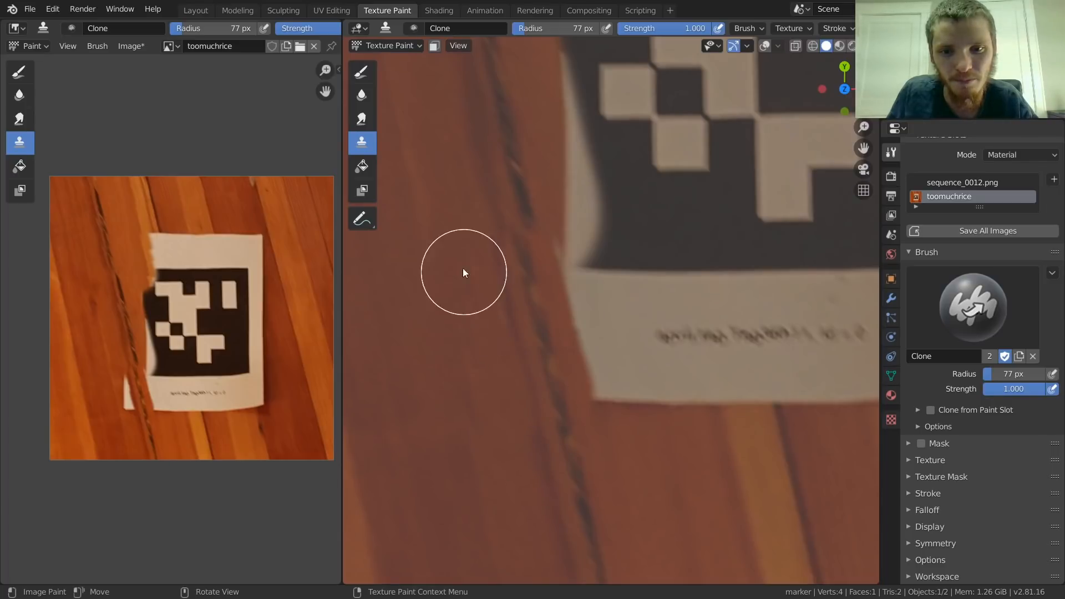
Step: Set the Clone brush's radius to 111 px and clone plain wood over the paper's right edge and upper-right corner
{"action": "scroll", "coordinate": [518, 425], "scroll_direction": "down", "scroll_amount": 3}
{"action": "middle_click_drag", "start_coordinate": [671, 383], "coordinate": [388, 391], "text": "shift"}
{"action": "middle_click_drag", "start_coordinate": [586, 319], "coordinate": [599, 386], "text": "shift"}
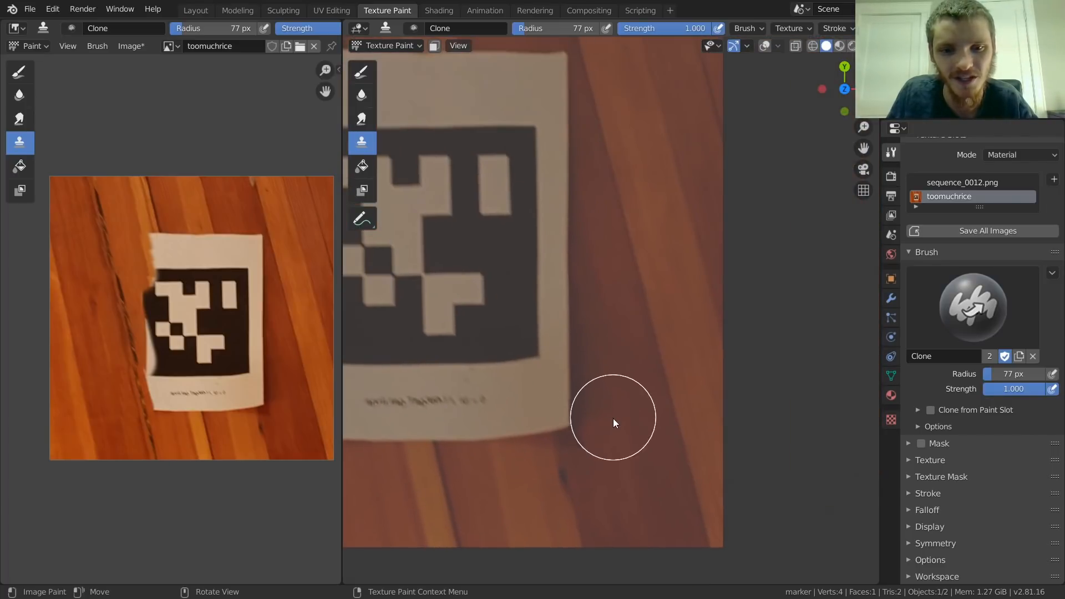
{"action": "key", "text": "f"}
{"action": "left_click", "coordinate": [634, 416]}
{"action": "scroll", "coordinate": [618, 458], "scroll_direction": "down", "scroll_amount": 1}
{"action": "scroll", "coordinate": [617, 472], "scroll_direction": "up", "scroll_amount": 2}
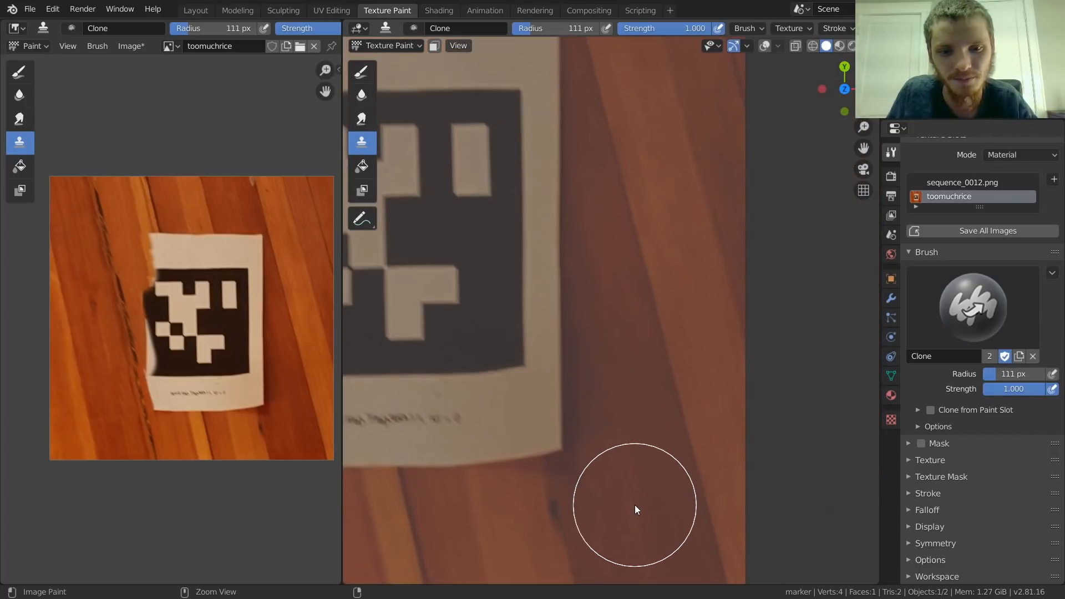
{"action": "mouse_move", "coordinate": [628, 511]}
{"action": "left_mouse_down"}
{"action": "mouse_move", "coordinate": [571, 221]}
{"action": "mouse_move", "coordinate": [619, 385]}
{"action": "left_mouse_up"}
{"action": "left_click_drag", "start_coordinate": [627, 470], "coordinate": [532, 182]}
{"action": "mouse_move", "coordinate": [533, 167]}
{"action": "middle_mouse_down", "text": "shift"}
{"action": "mouse_move", "coordinate": [565, 269]}
{"action": "mouse_move", "coordinate": [599, 475]}
{"action": "middle_mouse_up", "text": "shift"}
{"action": "mouse_move", "coordinate": [551, 222]}
{"action": "left_mouse_down"}
{"action": "mouse_move", "coordinate": [576, 333]}
{"action": "mouse_move", "coordinate": [599, 376]}
{"action": "mouse_move", "coordinate": [598, 344]}
{"action": "left_mouse_up"}
{"action": "left_click", "coordinate": [537, 224], "text": "ctrl"}
{"action": "mouse_move", "coordinate": [550, 304]}
{"action": "left_mouse_down"}
{"action": "mouse_move", "coordinate": [571, 397]}
{"action": "mouse_move", "coordinate": [492, 233]}
{"action": "mouse_move", "coordinate": [476, 232]}
{"action": "left_mouse_up"}
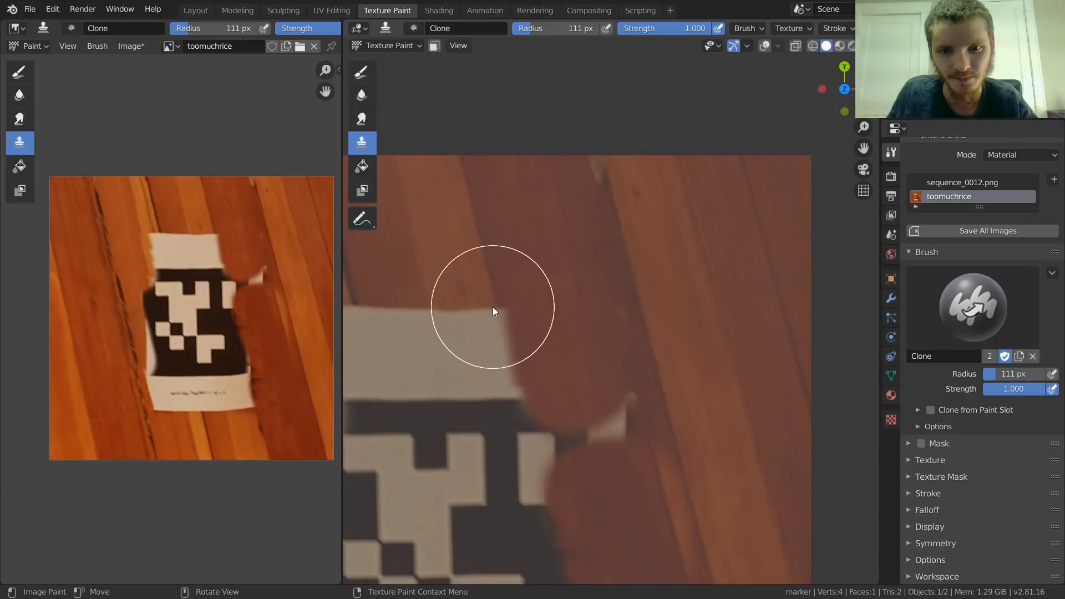
Step: Clone wood from above the paper over its upper margin, leaving only a thin strip at the upper left
{"action": "mouse_move", "coordinate": [496, 309]}
{"action": "left_mouse_down"}
{"action": "mouse_move", "coordinate": [524, 398]}
{"action": "mouse_move", "coordinate": [465, 300]}
{"action": "left_mouse_up"}
{"action": "middle_click_drag", "start_coordinate": [465, 300], "coordinate": [564, 305], "text": "shift"}
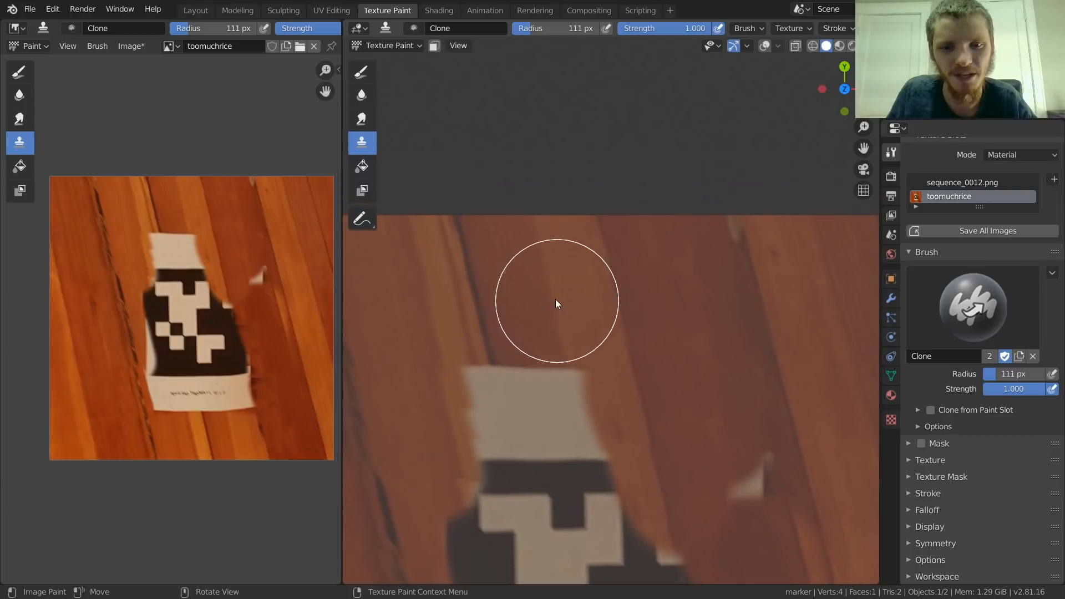
{"action": "mouse_move", "coordinate": [545, 286]}
{"action": "left_mouse_down"}
{"action": "mouse_move", "coordinate": [585, 458]}
{"action": "mouse_move", "coordinate": [535, 374]}
{"action": "left_mouse_up"}
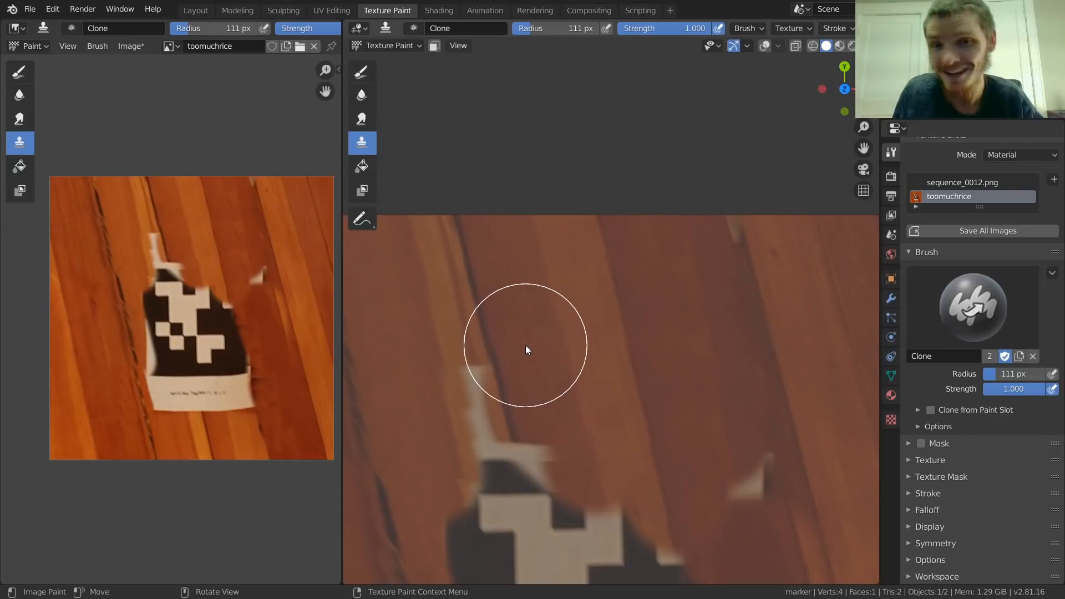
Step: Set the Clone brush's radius to 77 px and clone the light plank and its seam over the upper-left paper strip
{"action": "middle_click_drag", "start_coordinate": [431, 320], "coordinate": [538, 325], "text": "shift"}
{"action": "key", "text": "f"}
{"action": "left_click", "coordinate": [522, 325]}
{"action": "mouse_move", "coordinate": [531, 326]}
{"action": "left_mouse_down"}
{"action": "mouse_move", "coordinate": [554, 422]}
{"action": "mouse_move", "coordinate": [536, 458]}
{"action": "mouse_move", "coordinate": [467, 410]}
{"action": "left_mouse_up"}
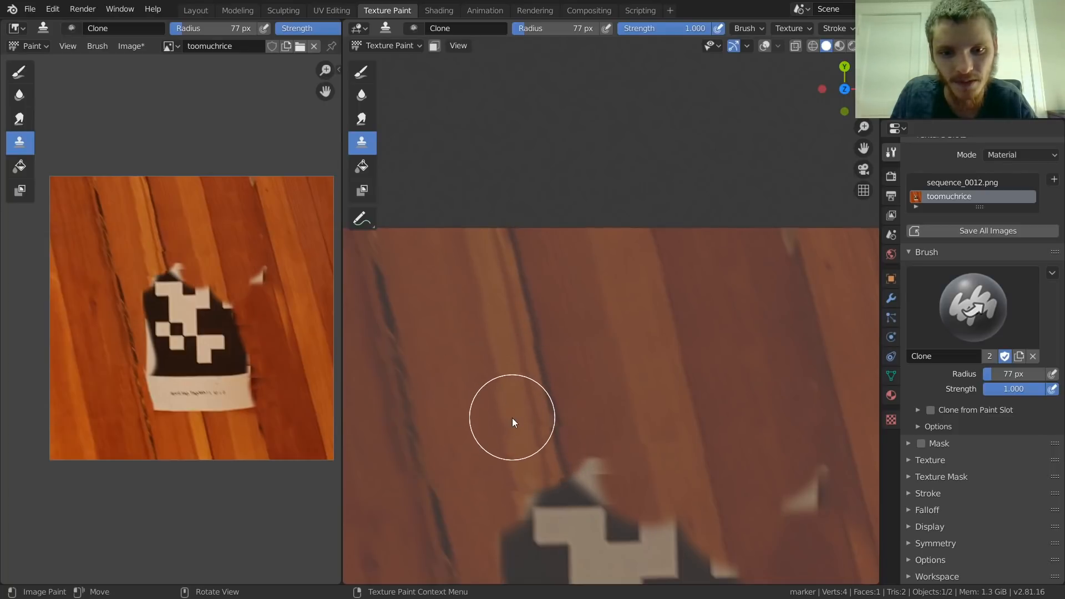
Step: Clone the plank wood down over the marker's left side and the white paper edge beside it
{"action": "middle_click_drag", "start_coordinate": [565, 452], "coordinate": [551, 350], "text": "shift"}
{"action": "mouse_move", "coordinate": [550, 403]}
{"action": "middle_mouse_down", "text": "shift"}
{"action": "mouse_move", "coordinate": [582, 323]}
{"action": "mouse_move", "coordinate": [643, 322]}
{"action": "middle_mouse_up", "text": "shift"}
{"action": "left_click_drag", "start_coordinate": [544, 218], "coordinate": [607, 441]}
{"action": "middle_click_drag", "start_coordinate": [606, 440], "coordinate": [588, 317], "text": "shift"}
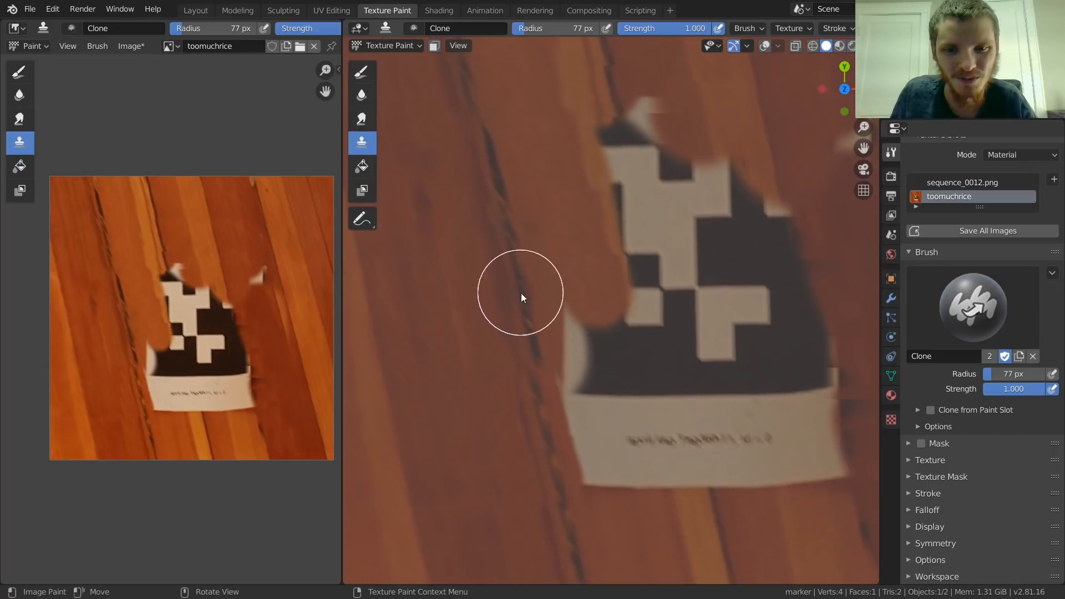
{"action": "mouse_move", "coordinate": [540, 368]}
{"action": "left_mouse_down"}
{"action": "mouse_move", "coordinate": [570, 381]}
{"action": "mouse_move", "coordinate": [577, 324]}
{"action": "left_mouse_up"}
Step: Sample the wood below the paper and clone it over the right part of the lower paper margin
{"action": "scroll", "coordinate": [622, 326], "scroll_direction": "down", "scroll_amount": 3}
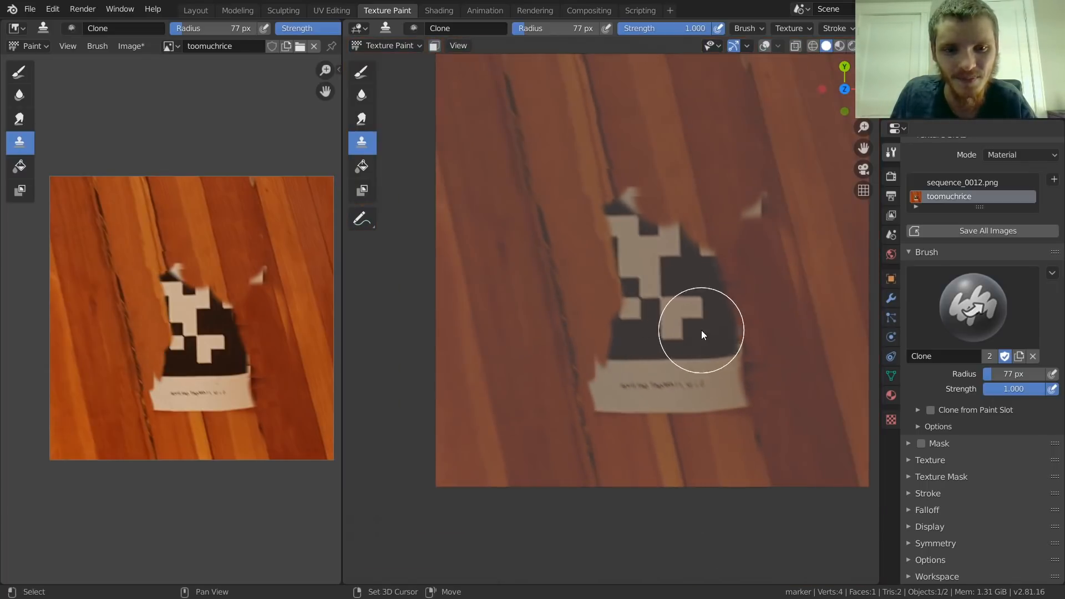
{"action": "middle_click_drag", "start_coordinate": [701, 331], "coordinate": [583, 310], "text": "shift"}
{"action": "scroll", "coordinate": [605, 375], "scroll_direction": "up", "scroll_amount": 3}
{"action": "middle_click_drag", "start_coordinate": [574, 407], "coordinate": [582, 356], "text": "shift"}
{"action": "left_click", "coordinate": [586, 465], "text": "ctrl"}
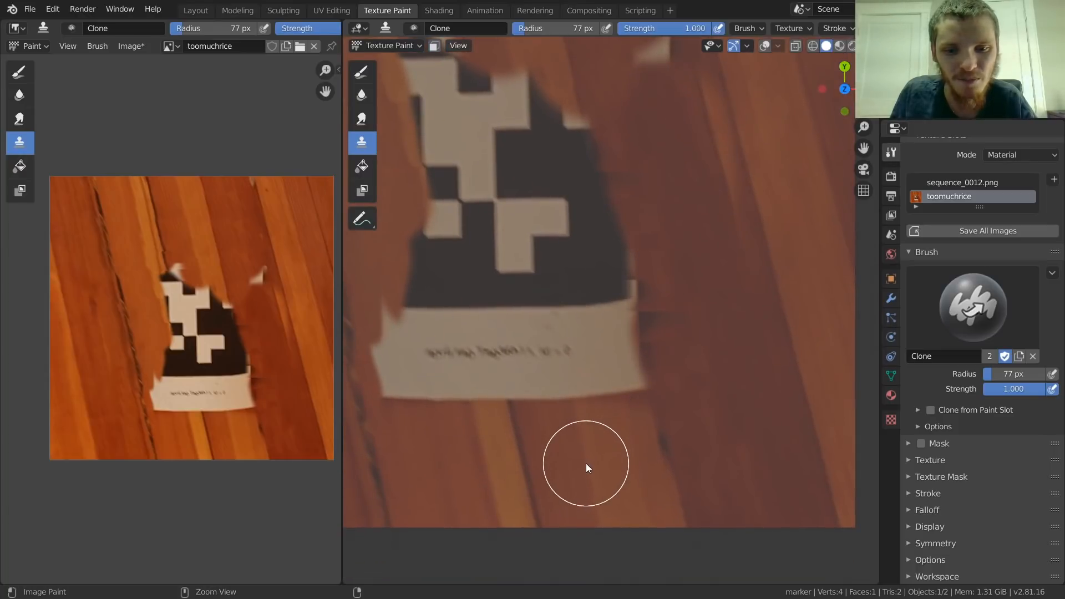
{"action": "mouse_move", "coordinate": [572, 395]}
{"action": "left_mouse_down"}
{"action": "mouse_move", "coordinate": [571, 314]}
{"action": "mouse_move", "coordinate": [620, 383]}
{"action": "left_mouse_up"}
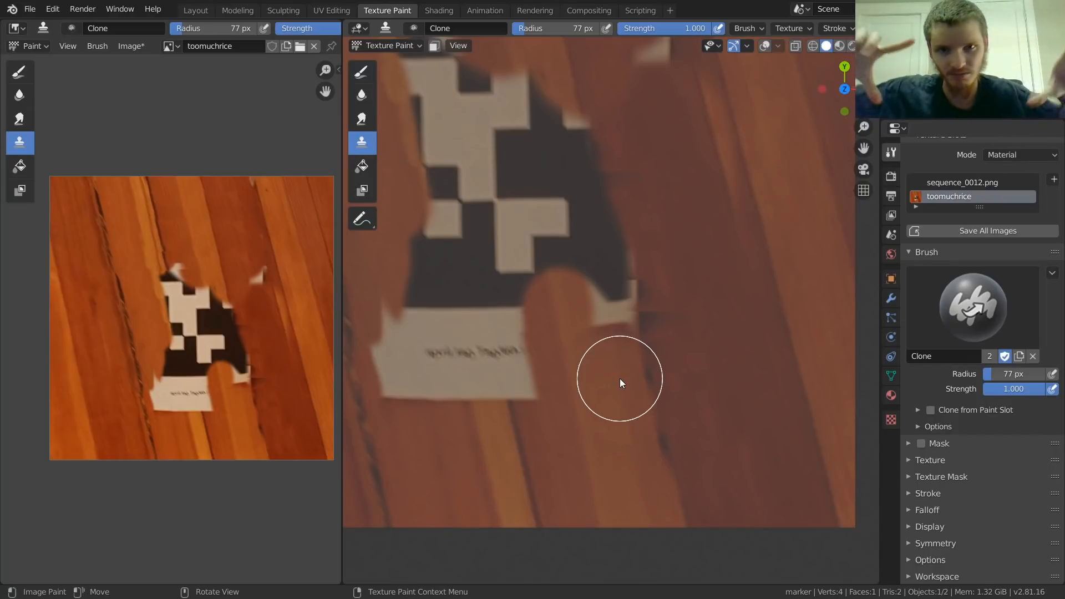
Step: Clone the dark plank seam from below the paper up over the marker's lower-right side
{"action": "left_click", "coordinate": [667, 432], "text": "ctrl"}
{"action": "left_click_drag", "start_coordinate": [657, 375], "coordinate": [587, 200]}
{"action": "middle_click_drag", "start_coordinate": [570, 309], "coordinate": [643, 455], "text": "shift"}
{"action": "mouse_move", "coordinate": [641, 451]}
{"action": "left_mouse_down"}
{"action": "mouse_move", "coordinate": [608, 375]}
{"action": "mouse_move", "coordinate": [598, 300]}
{"action": "left_mouse_up"}
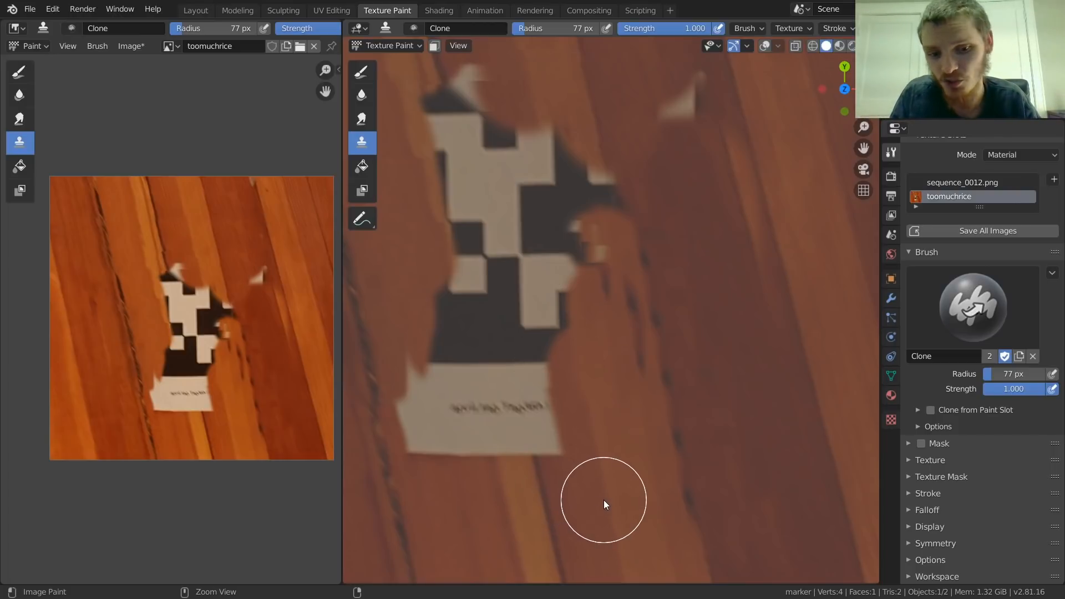
{"action": "left_click_drag", "start_coordinate": [571, 334], "coordinate": [550, 157]}
Step: Clone plank wood over the rest of the marker's right side and the leftover paper fragment at the upper right
{"action": "mouse_move", "coordinate": [541, 123]}
{"action": "middle_mouse_down", "text": "shift"}
{"action": "mouse_move", "coordinate": [573, 258]}
{"action": "mouse_move", "coordinate": [607, 167]}
{"action": "middle_mouse_up", "text": "shift"}
{"action": "mouse_move", "coordinate": [627, 238]}
{"action": "left_mouse_down"}
{"action": "mouse_move", "coordinate": [678, 444]}
{"action": "mouse_move", "coordinate": [599, 312]}
{"action": "left_mouse_up"}
{"action": "left_click", "coordinate": [640, 490], "text": "ctrl"}
{"action": "middle_click_drag", "start_coordinate": [704, 250], "coordinate": [663, 374], "text": "shift"}
{"action": "left_click", "coordinate": [621, 241], "text": "ctrl"}
{"action": "mouse_move", "coordinate": [648, 275]}
{"action": "left_mouse_down"}
{"action": "mouse_move", "coordinate": [685, 369]}
{"action": "mouse_move", "coordinate": [695, 469]}
{"action": "left_mouse_up"}
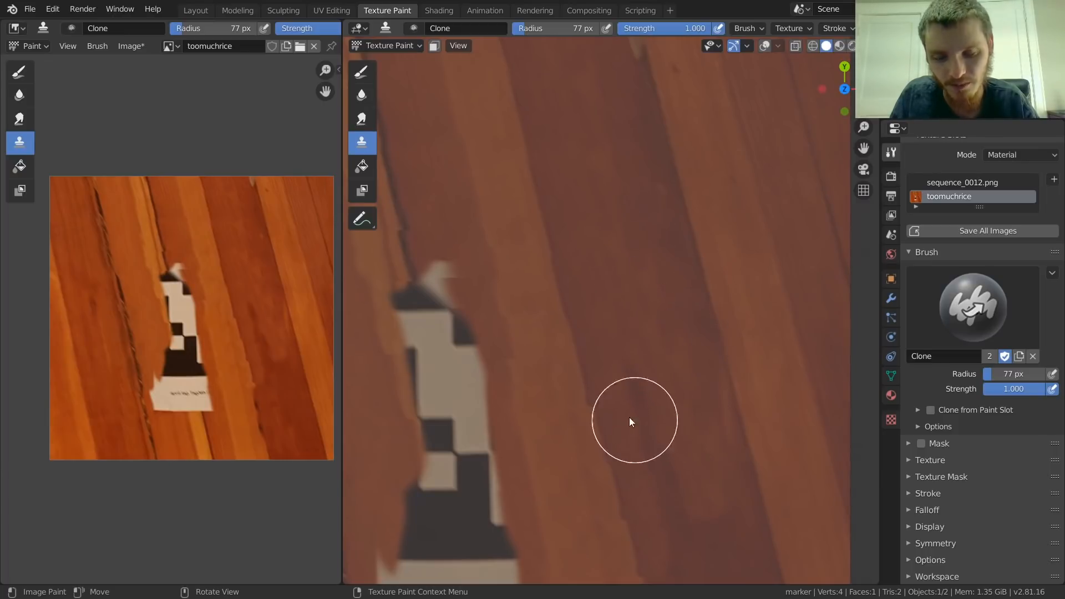
Step: Clone the planks over the marker's upper part and left half, undoing one stray stroke along the way
{"action": "scroll", "coordinate": [644, 426], "scroll_direction": "down", "scroll_amount": 3}
{"action": "middle_click_drag", "start_coordinate": [514, 319], "coordinate": [596, 318], "text": "shift"}
{"action": "scroll", "coordinate": [607, 290], "scroll_direction": "up", "scroll_amount": 4}
{"action": "left_click_drag", "start_coordinate": [535, 241], "coordinate": [561, 349]}
{"action": "key", "text": "ctrl+z"}
{"action": "left_click_drag", "start_coordinate": [530, 214], "coordinate": [564, 416]}
{"action": "mouse_move", "coordinate": [567, 185]}
{"action": "left_mouse_down"}
{"action": "mouse_move", "coordinate": [614, 369]}
{"action": "mouse_move", "coordinate": [597, 383]}
{"action": "left_mouse_up"}
{"action": "middle_click_drag", "start_coordinate": [597, 383], "coordinate": [521, 241], "text": "shift"}
{"action": "mouse_move", "coordinate": [489, 228]}
{"action": "left_mouse_down"}
{"action": "mouse_move", "coordinate": [544, 361]}
{"action": "mouse_move", "coordinate": [544, 294]}
{"action": "mouse_move", "coordinate": [573, 338]}
{"action": "left_mouse_up"}
{"action": "middle_click_drag", "start_coordinate": [573, 338], "coordinate": [601, 246]}
{"action": "mouse_move", "coordinate": [583, 292]}
{"action": "middle_mouse_down"}
{"action": "mouse_move", "coordinate": [561, 342]}
{"action": "mouse_move", "coordinate": [602, 300]}
{"action": "mouse_move", "coordinate": [632, 337]}
{"action": "middle_mouse_up"}
Step: Clone plain wood over the left end of the remaining lower paper margin
{"action": "scroll", "coordinate": [560, 342], "scroll_direction": "down", "scroll_amount": 5}
{"action": "scroll", "coordinate": [604, 302], "scroll_direction": "up", "scroll_amount": 5}
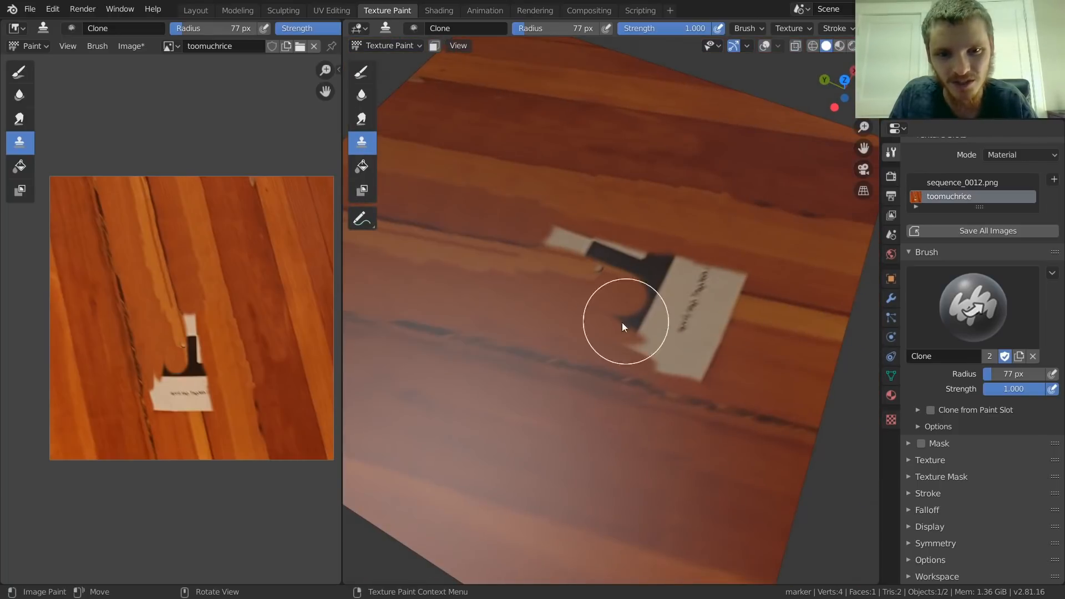
{"action": "scroll", "coordinate": [577, 327], "scroll_direction": "up", "scroll_amount": 1}
{"action": "left_click", "coordinate": [536, 311], "text": "ctrl"}
{"action": "mouse_move", "coordinate": [658, 328]}
{"action": "left_mouse_down"}
{"action": "mouse_move", "coordinate": [653, 374]}
{"action": "mouse_move", "coordinate": [800, 375]}
{"action": "mouse_move", "coordinate": [611, 345]}
{"action": "left_mouse_up"}
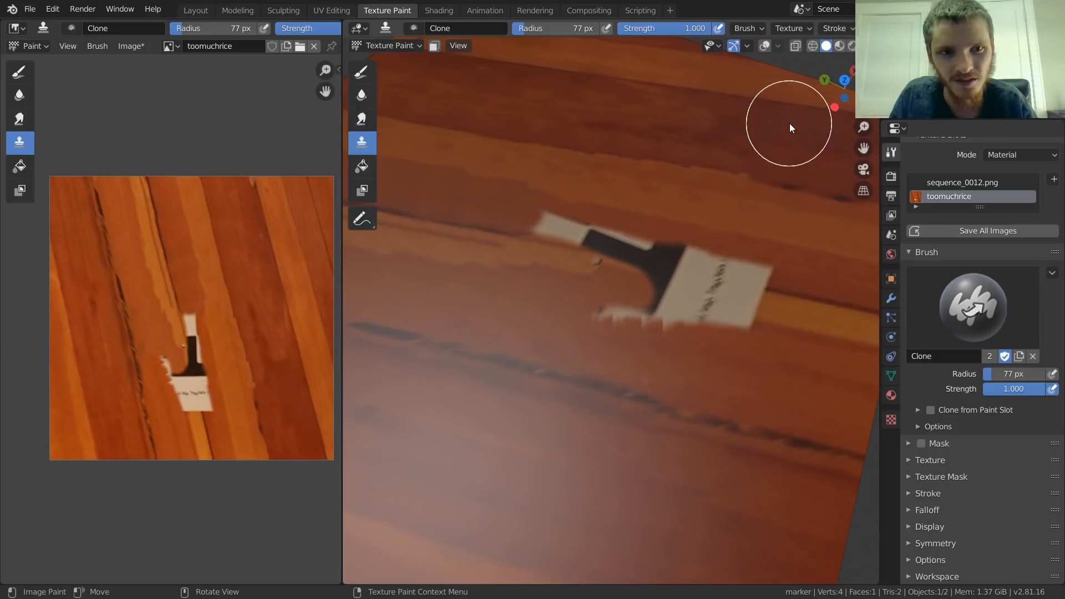
Step: Return to the straight top view and clone the light plank up over the left edge of the remaining paper
{"action": "left_click", "coordinate": [845, 79]}
{"action": "scroll", "coordinate": [615, 339], "scroll_direction": "up", "scroll_amount": 3}
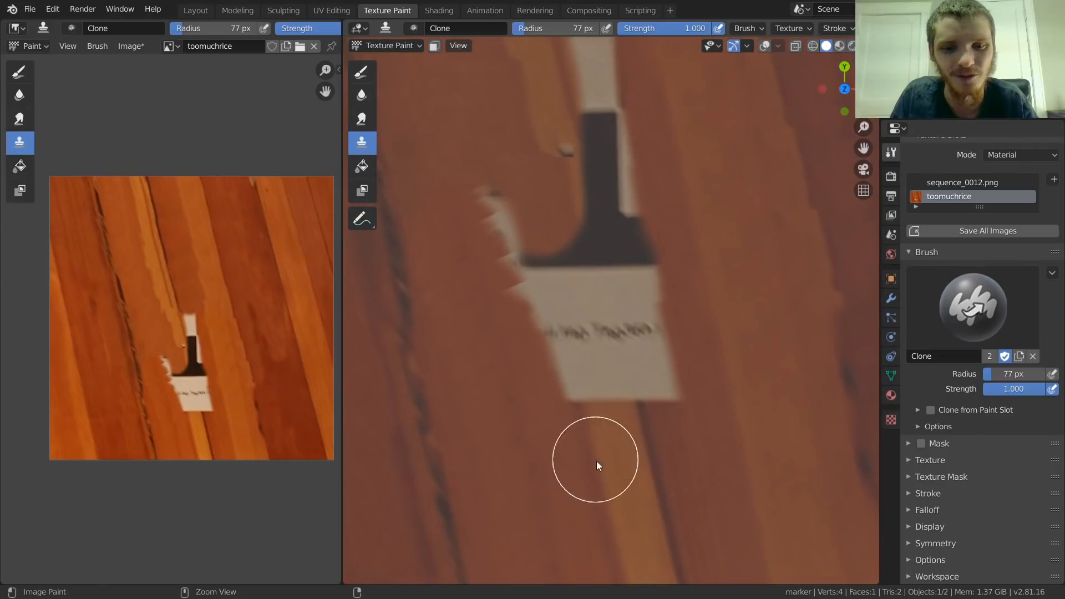
{"action": "mouse_move", "coordinate": [587, 444]}
{"action": "left_mouse_down"}
{"action": "mouse_move", "coordinate": [521, 229]}
{"action": "mouse_move", "coordinate": [581, 327]}
{"action": "left_mouse_up"}
{"action": "middle_click_drag", "start_coordinate": [582, 322], "coordinate": [495, 306], "text": "shift"}
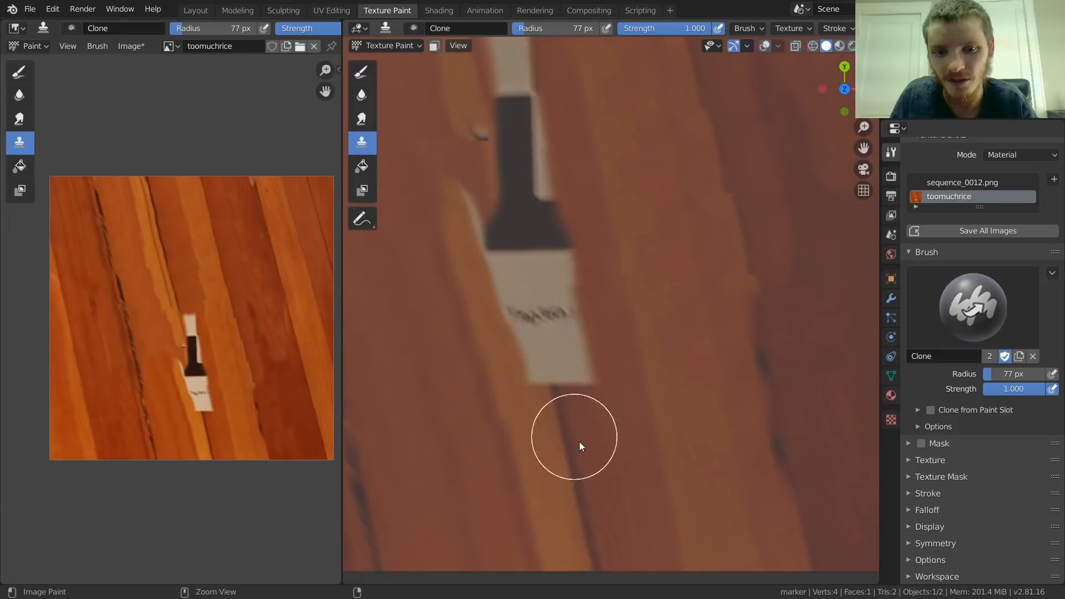
Step: Clone the dark seam and neighbouring wood from below over the remaining lower paper and marker base
{"action": "left_click", "coordinate": [574, 467], "text": "ctrl"}
{"action": "mouse_move", "coordinate": [567, 382]}
{"action": "left_mouse_down"}
{"action": "mouse_move", "coordinate": [537, 357]}
{"action": "mouse_move", "coordinate": [527, 272]}
{"action": "mouse_move", "coordinate": [498, 195]}
{"action": "mouse_move", "coordinate": [483, 262]}
{"action": "left_mouse_up"}
{"action": "left_click", "coordinate": [625, 461], "text": "ctrl"}
{"action": "left_click_drag", "start_coordinate": [590, 377], "coordinate": [555, 202]}
{"action": "mouse_move", "coordinate": [576, 270]}
{"action": "middle_mouse_down", "text": "shift"}
{"action": "mouse_move", "coordinate": [627, 385]}
{"action": "mouse_move", "coordinate": [661, 428]}
{"action": "middle_mouse_up", "text": "shift"}
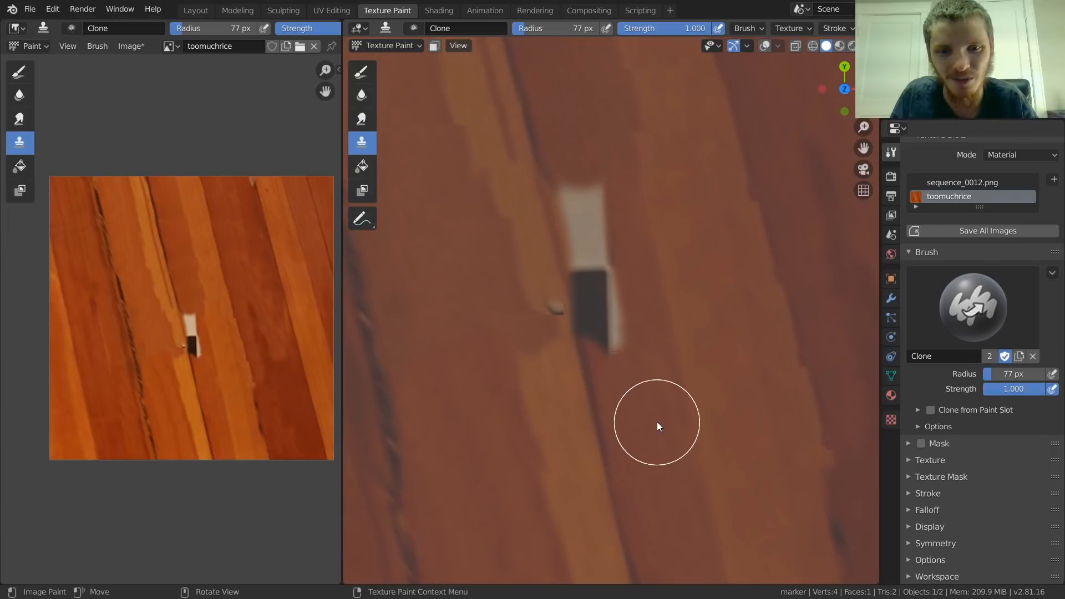
Step: Clone wood over the last marker remnant and the small light speck beside the plank seam
{"action": "mouse_move", "coordinate": [656, 416]}
{"action": "left_mouse_down"}
{"action": "mouse_move", "coordinate": [611, 317]}
{"action": "mouse_move", "coordinate": [595, 192]}
{"action": "left_mouse_up"}
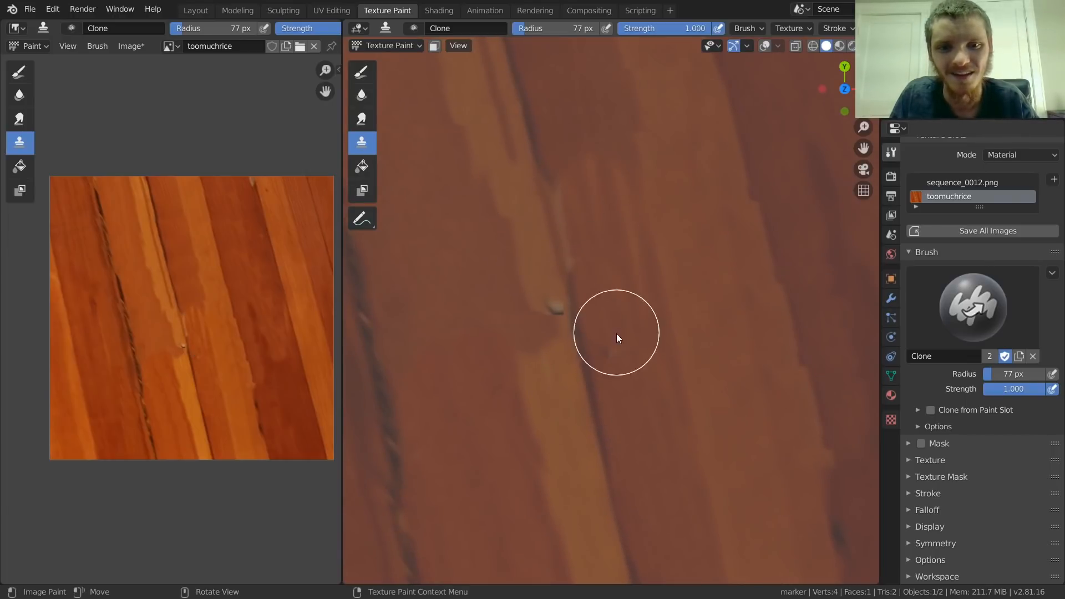
{"action": "middle_click_drag", "start_coordinate": [563, 271], "coordinate": [630, 381], "text": "shift"}
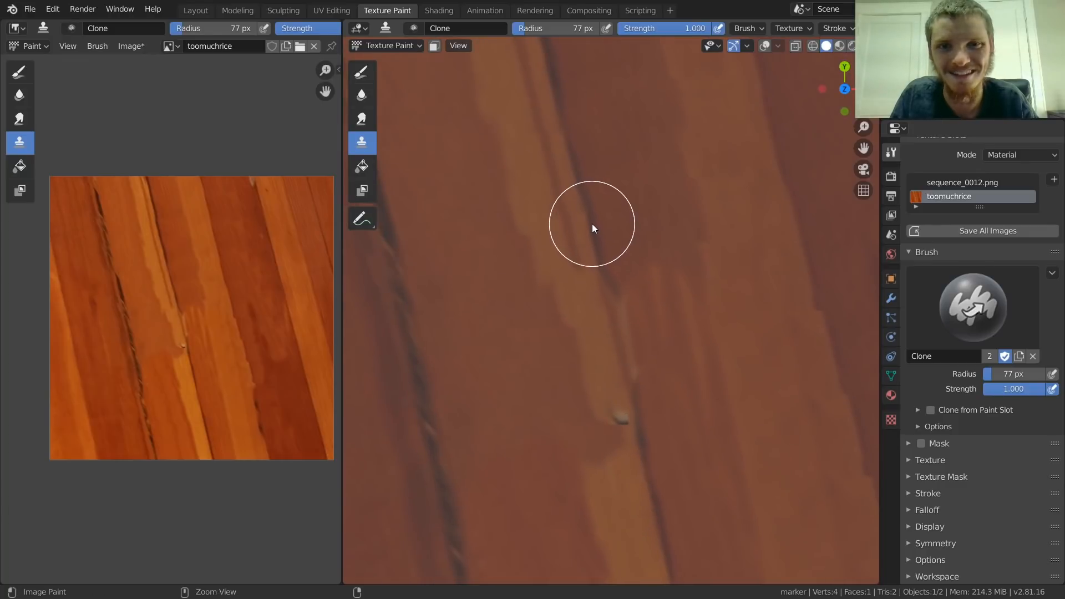
{"action": "left_click_drag", "start_coordinate": [632, 405], "coordinate": [637, 431]}
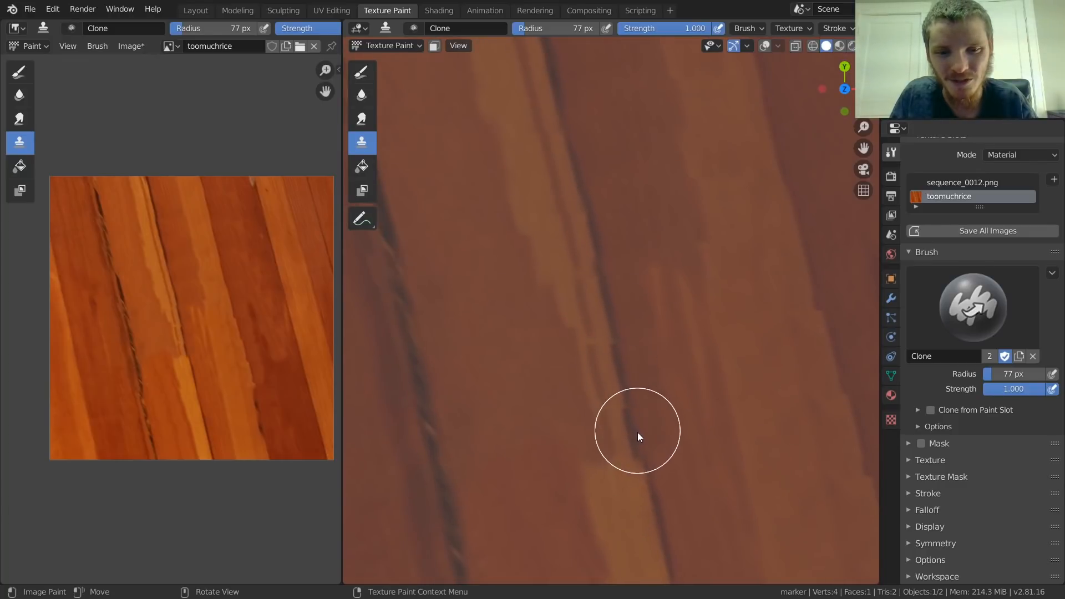
Step: Clone the light plank across the abrupt break at the centre and smooth the surrounding plank edges
{"action": "scroll", "coordinate": [565, 295], "scroll_direction": "down", "scroll_amount": 7}
{"action": "middle_click_drag", "start_coordinate": [672, 291], "coordinate": [646, 248], "text": "shift"}
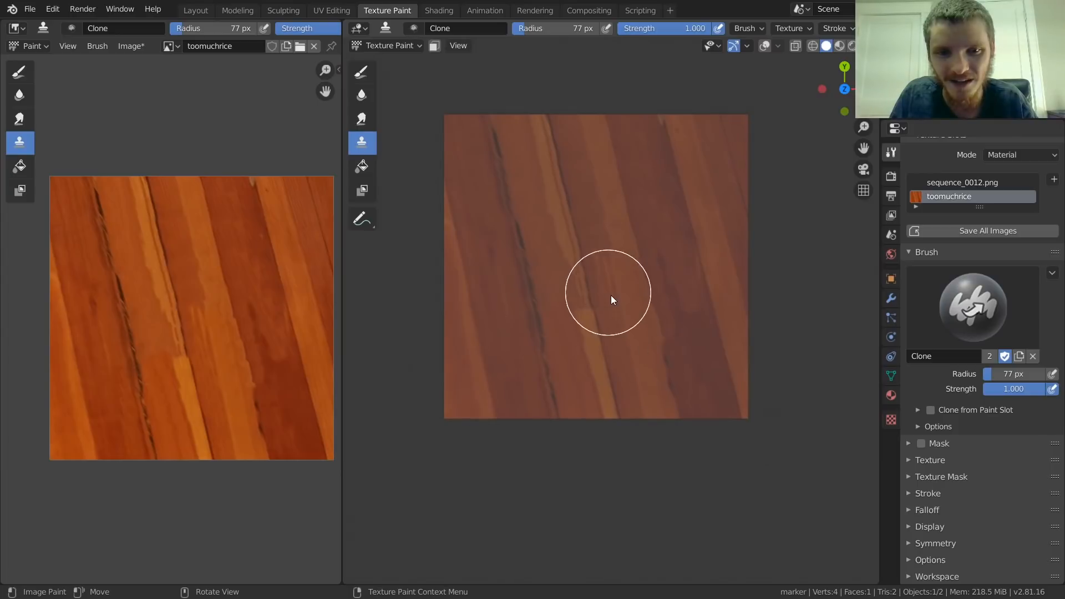
{"action": "scroll", "coordinate": [637, 228], "scroll_direction": "up", "scroll_amount": 3}
{"action": "middle_click_drag", "start_coordinate": [569, 154], "coordinate": [592, 289], "text": "shift"}
{"action": "left_click", "coordinate": [605, 225], "text": "ctrl"}
{"action": "mouse_move", "coordinate": [629, 327]}
{"action": "left_mouse_down"}
{"action": "mouse_move", "coordinate": [641, 371]}
{"action": "mouse_move", "coordinate": [632, 382]}
{"action": "left_mouse_up"}
{"action": "middle_click_drag", "start_coordinate": [537, 283], "coordinate": [640, 181], "text": "shift"}
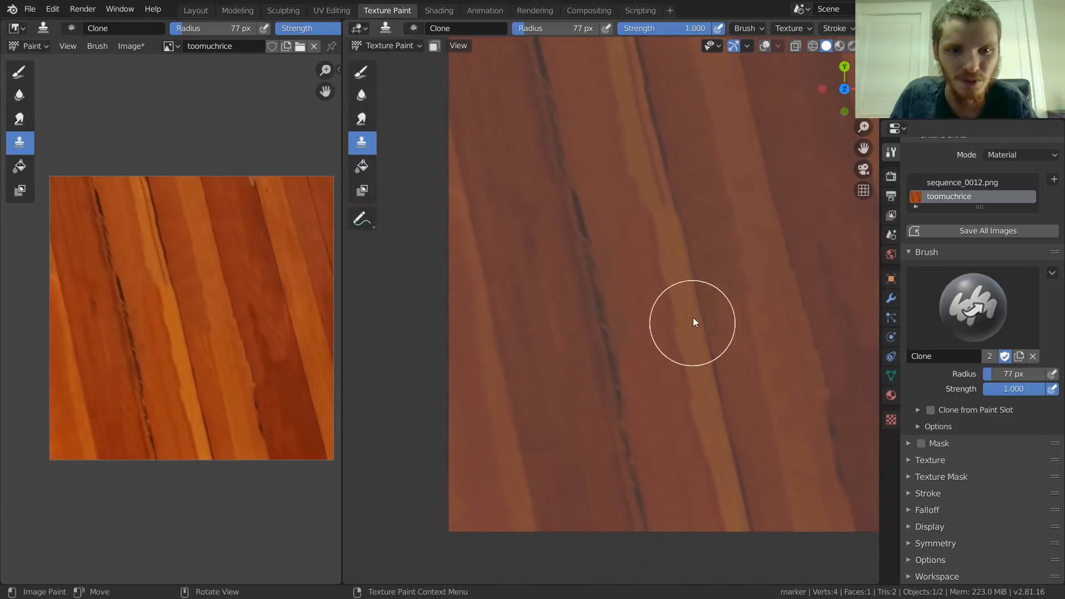
{"action": "scroll", "coordinate": [691, 334], "scroll_direction": "down", "scroll_amount": 3}
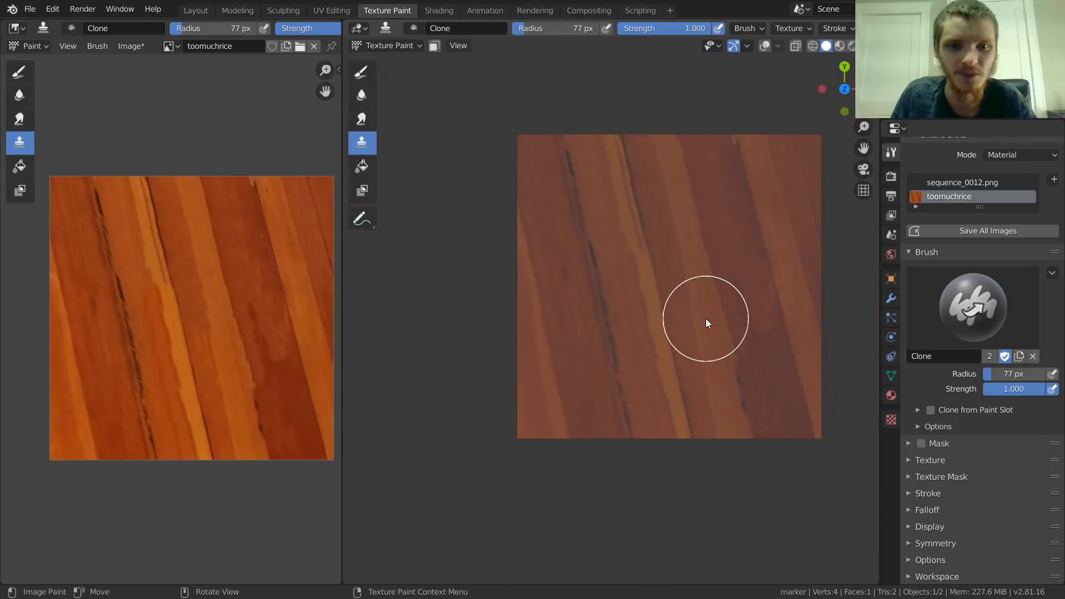
{"action": "scroll", "coordinate": [236, 328], "scroll_direction": "up", "scroll_amount": 2}
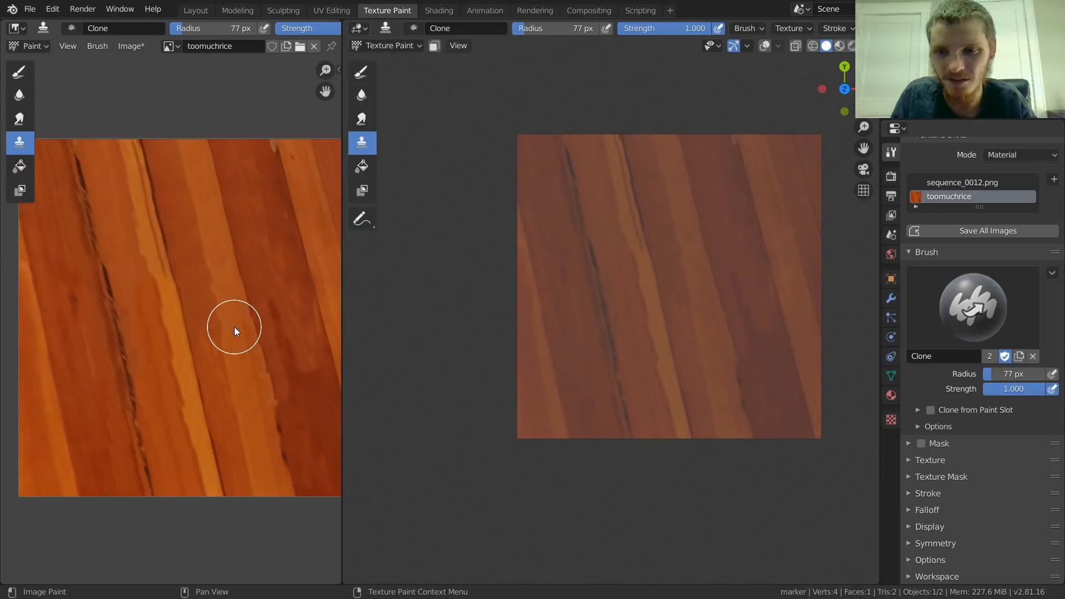
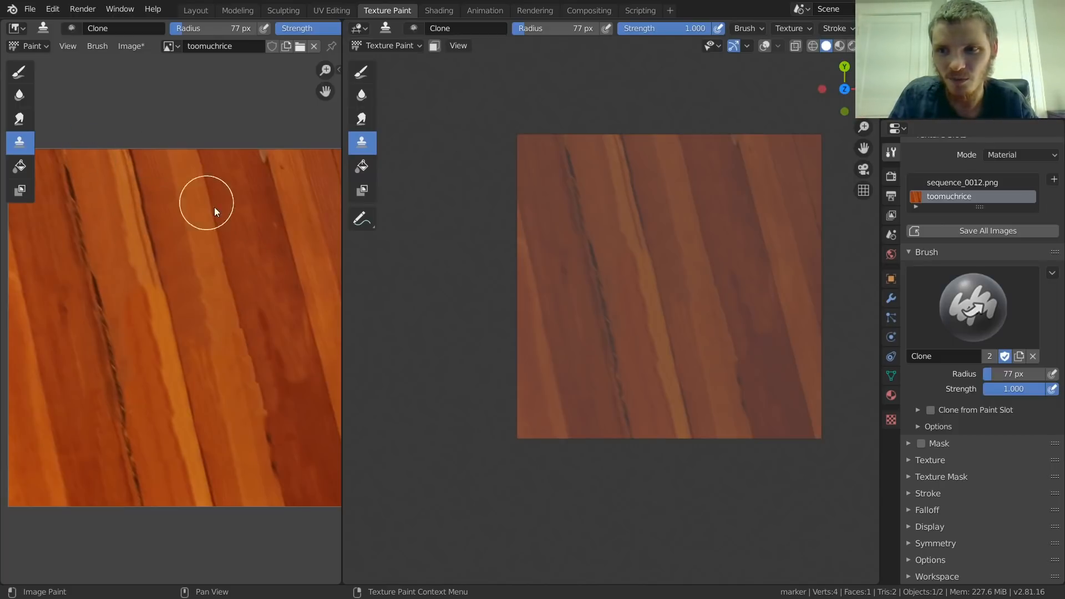
Step: Widen the image editor beside the 3D viewport and switch it from Paint to View mode
{"action": "left_click_drag", "start_coordinate": [341, 257], "coordinate": [545, 267]}
{"action": "left_click", "coordinate": [28, 45]}
{"action": "left_click", "coordinate": [29, 60]}
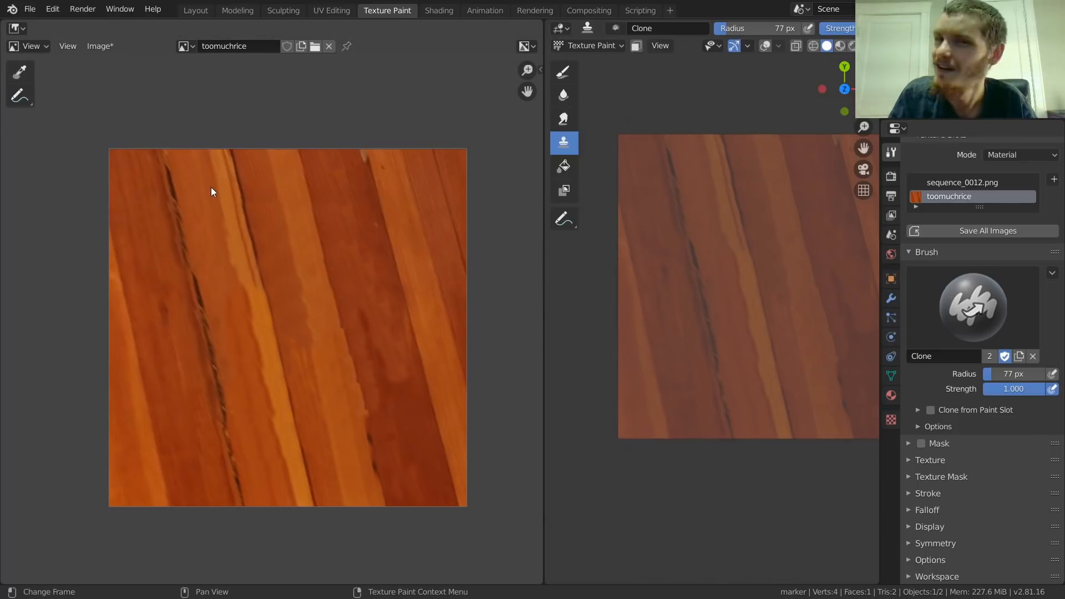
Step: Save the painted texture as a new PNG named toomuchricefixed.png on the Desktop
{"action": "left_click", "coordinate": [101, 48]}
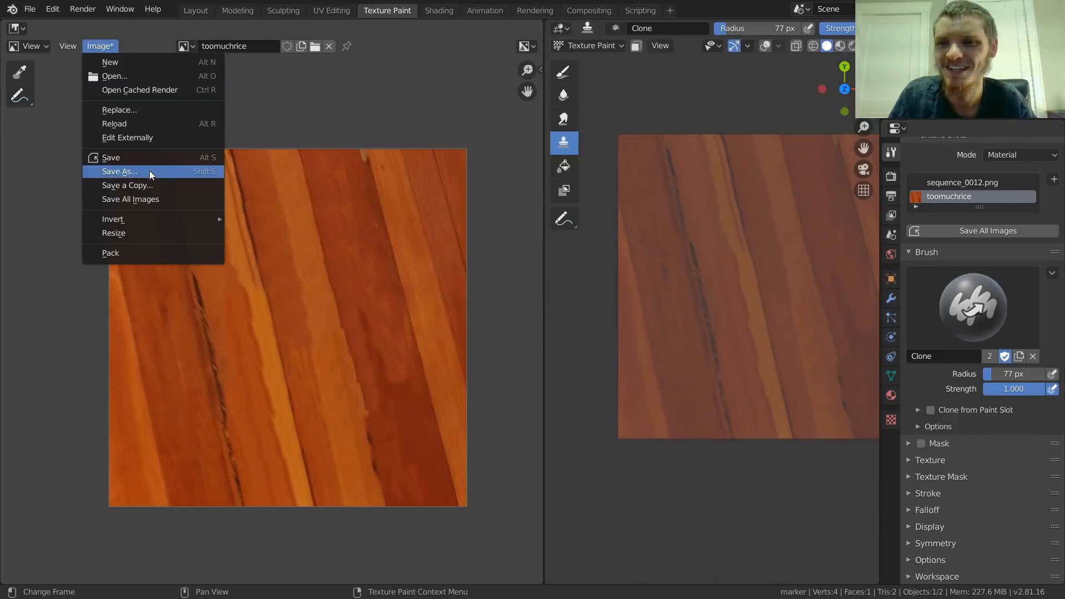
{"action": "left_click", "coordinate": [205, 169]}
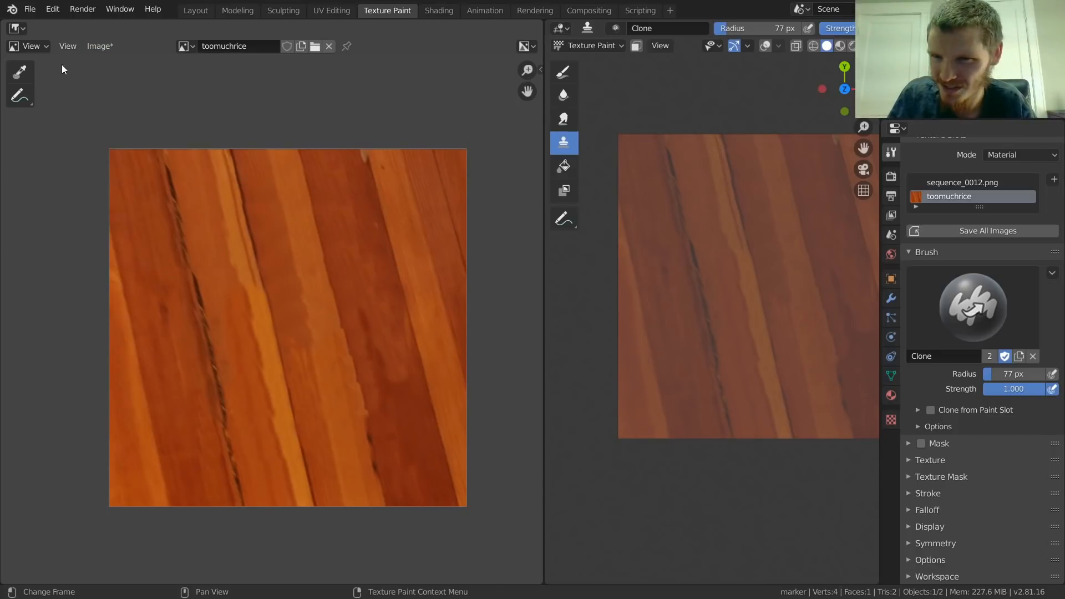
{"action": "left_click", "coordinate": [112, 44]}
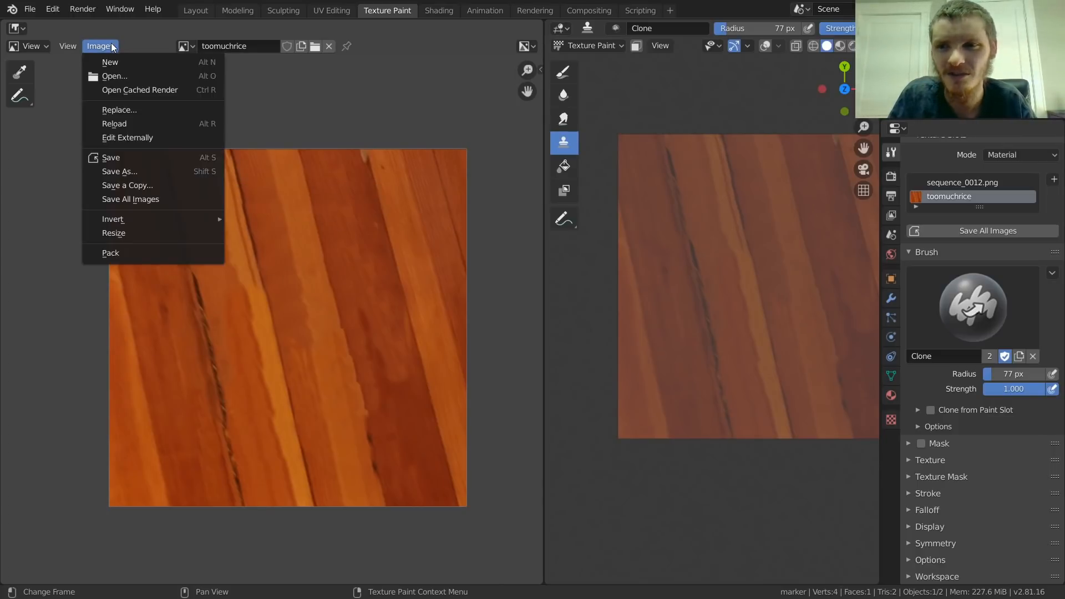
{"action": "left_click", "coordinate": [147, 171]}
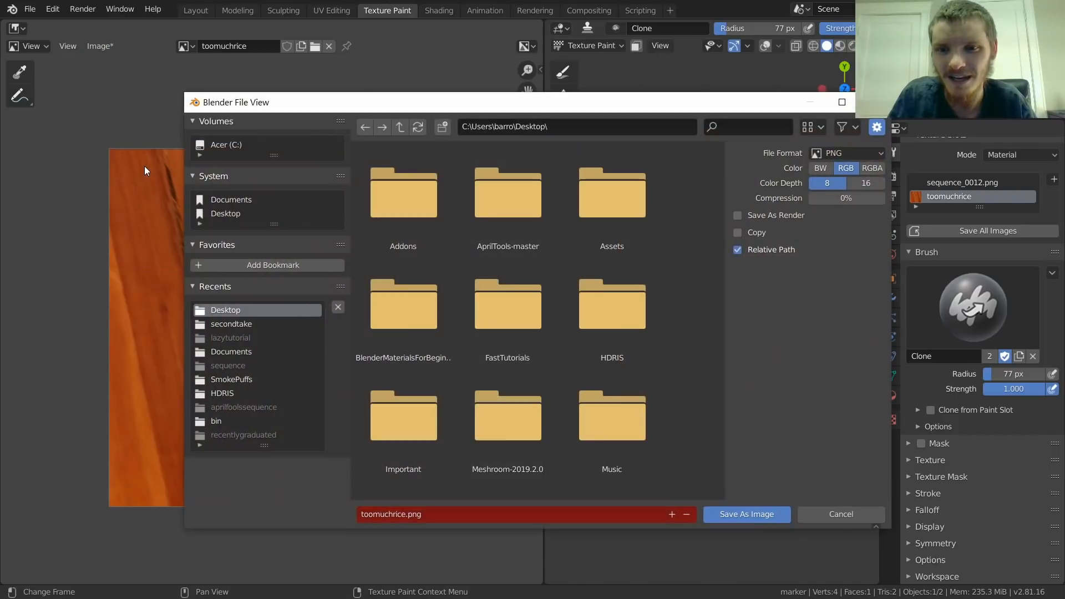
{"action": "left_click", "coordinate": [398, 515]}
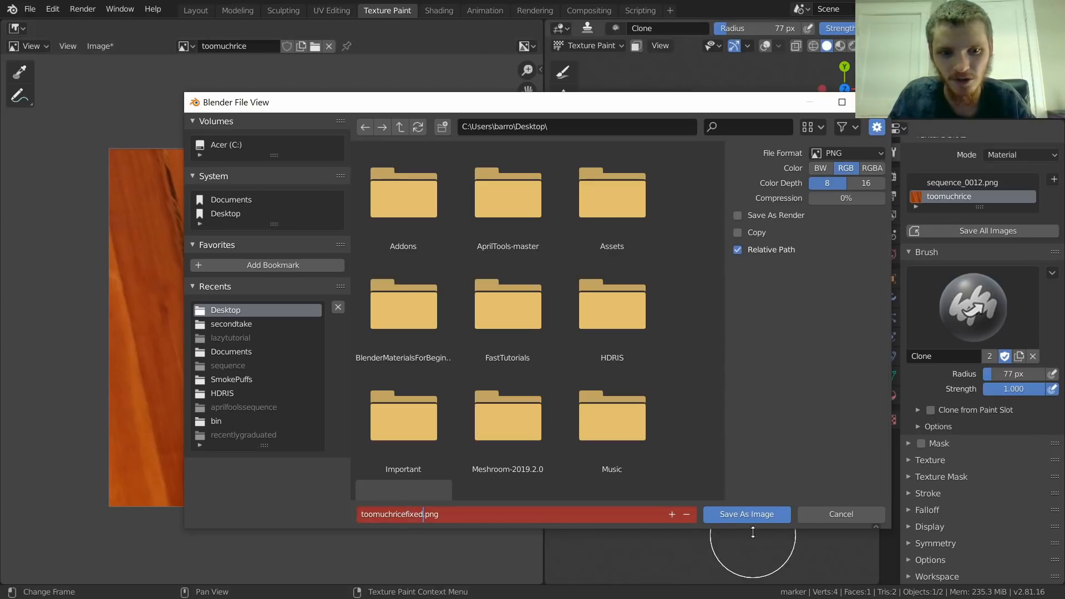
{"action": "left_click", "coordinate": [749, 514]}
Step: Leave fullscreen for the Windows desktop and place toomuchricefixed.png and toomuchrice.png side by side on empty space
{"action": "key", "text": "q"}
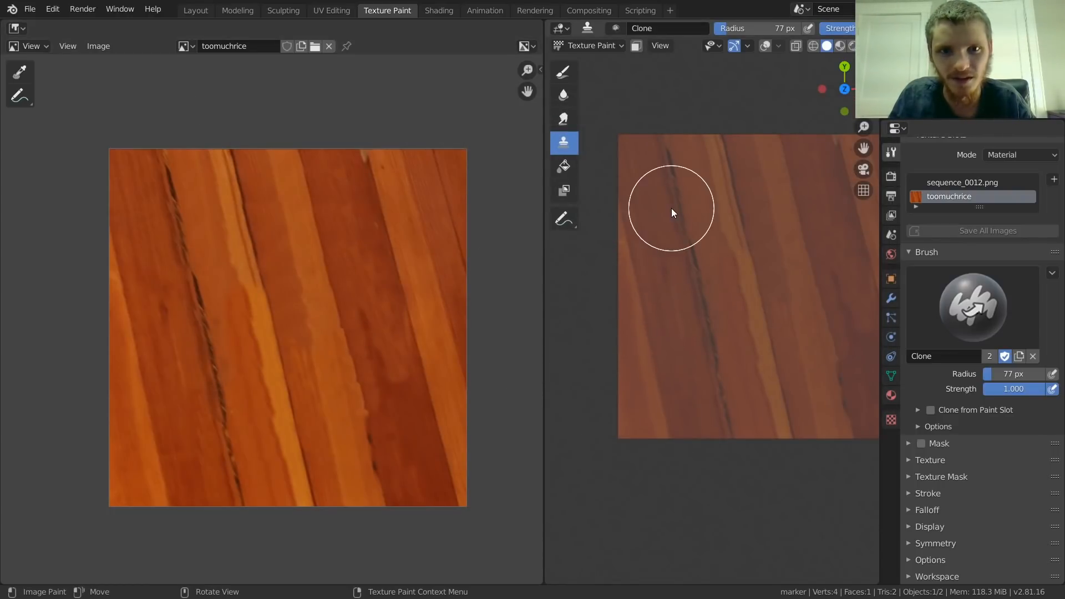
{"action": "left_click", "coordinate": [210, 10]}
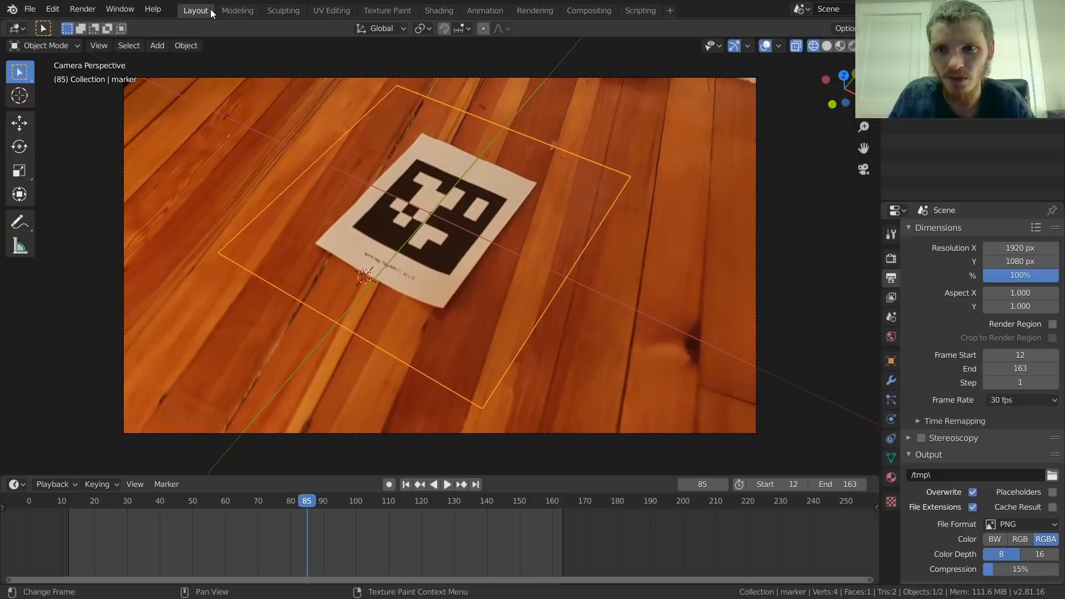
{"action": "key", "text": "q"}
{"action": "left_click", "coordinate": [416, 249]}
{"action": "left_click", "coordinate": [1064, 586]}
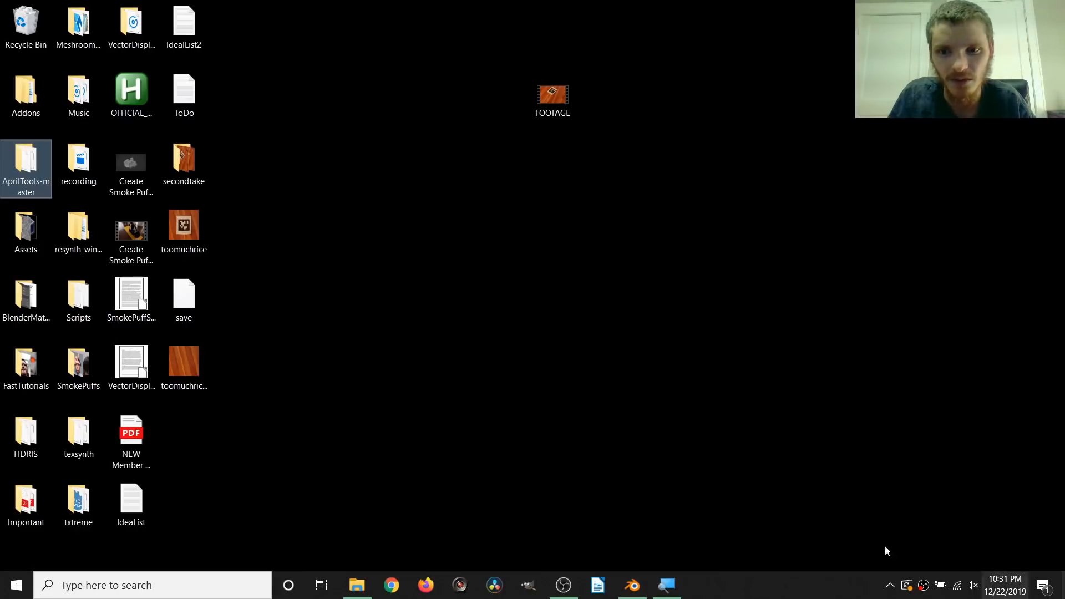
{"action": "left_click_drag", "start_coordinate": [184, 365], "coordinate": [342, 300]}
{"action": "left_click_drag", "start_coordinate": [184, 228], "coordinate": [385, 285]}
Step: Open toomuchricefixed.png and toomuchrice.png one after the other in Photos to compare the cleaned and original textures
{"action": "double_click", "coordinate": [344, 300]}
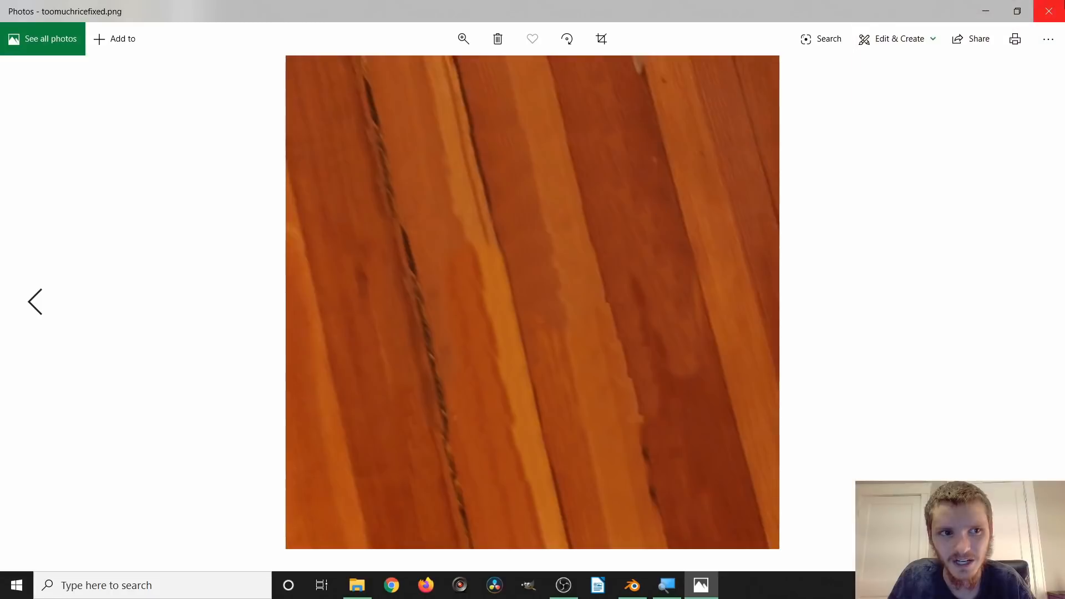
{"action": "key", "text": "alt+F4"}
{"action": "double_click", "coordinate": [413, 293]}
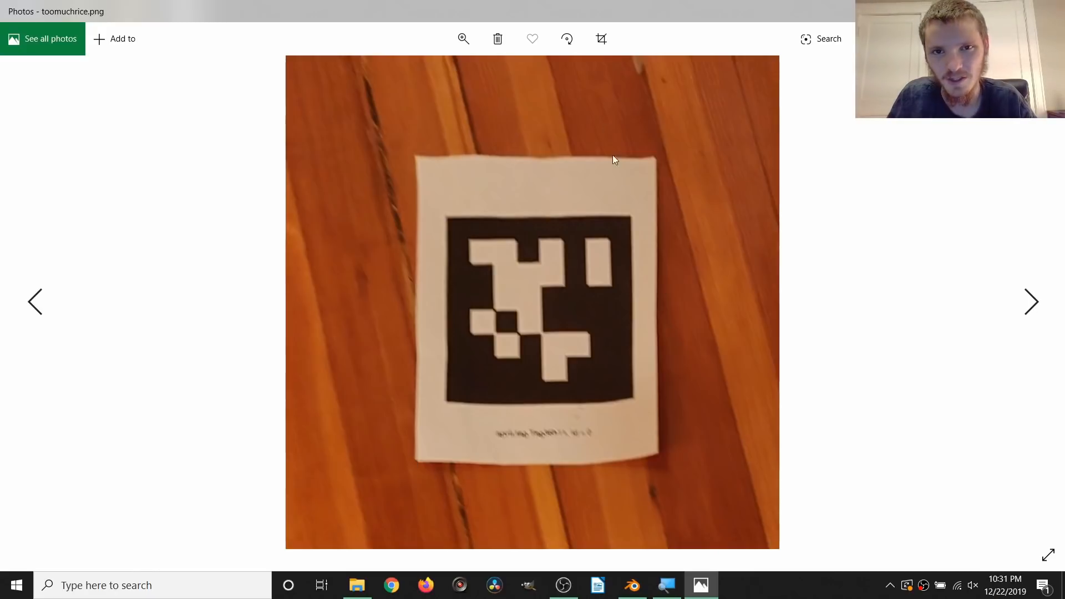
{"action": "left_click", "coordinate": [1053, 11]}
Step: Switch back to Blender, make its window fullscreen and open the Shading workspace
{"action": "left_click", "coordinate": [637, 592]}
{"action": "left_click", "coordinate": [634, 588]}
{"action": "key", "text": "q"}
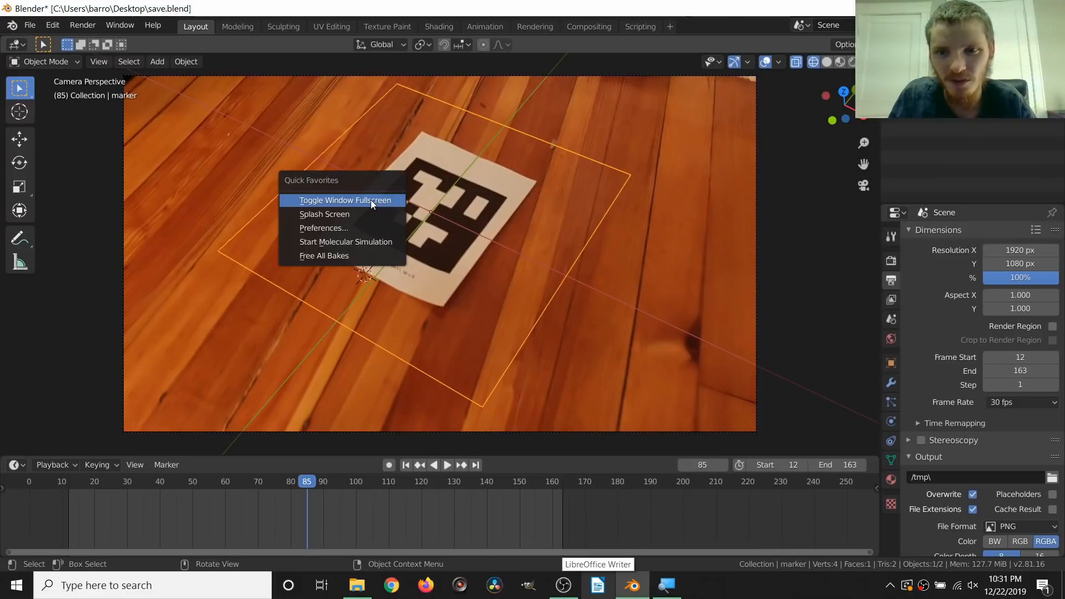
{"action": "left_click", "coordinate": [370, 199]}
{"action": "left_click", "coordinate": [436, 11]}
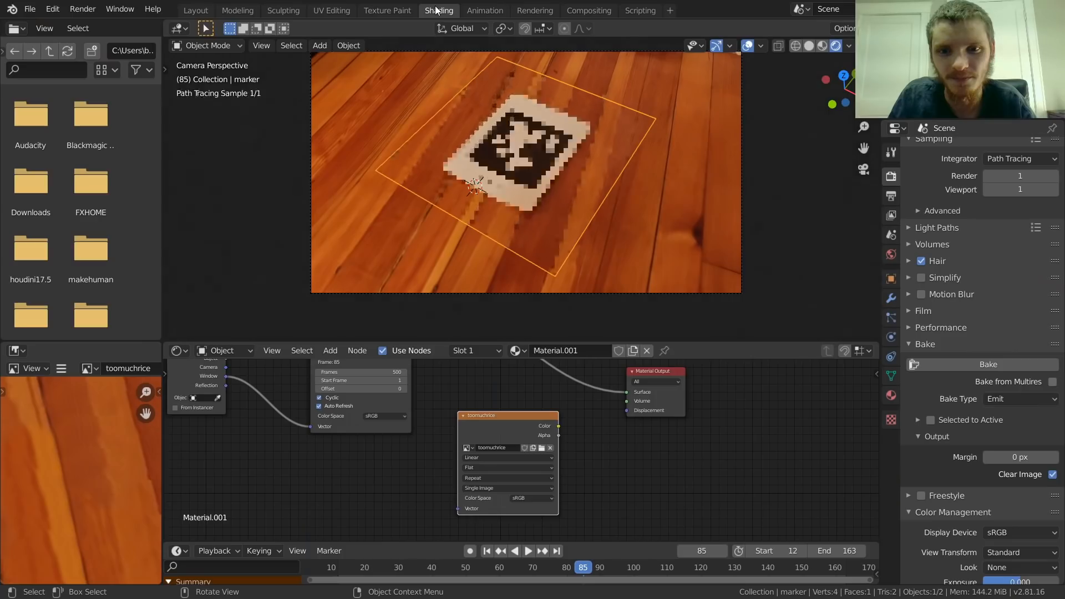
Step: Delete the Texture Coordinate and image sequence nodes from the marker plane's material
{"action": "middle_click_drag", "start_coordinate": [391, 424], "coordinate": [433, 513]}
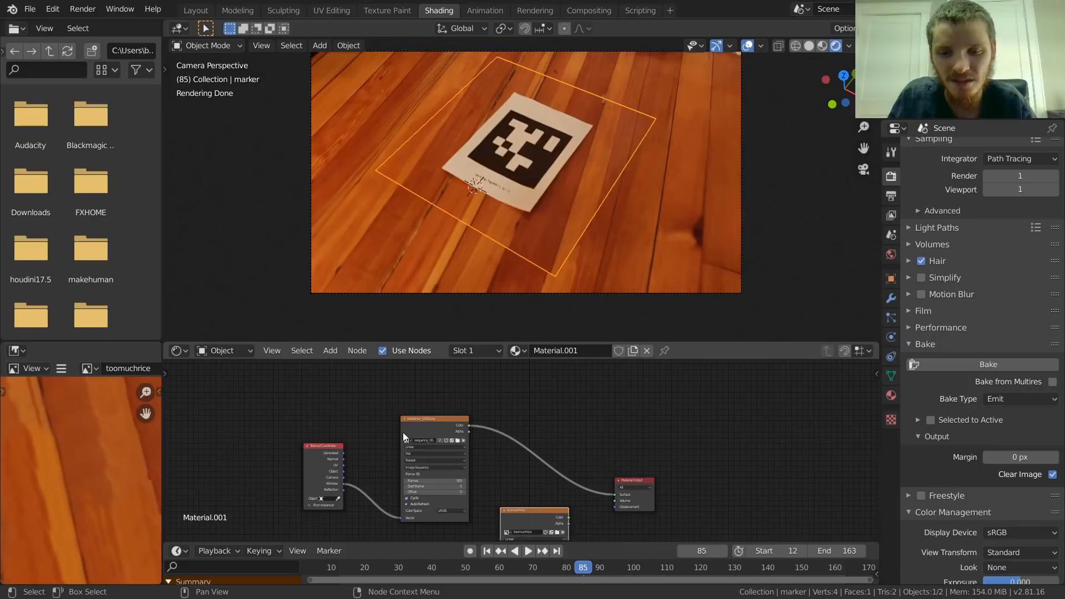
{"action": "scroll", "coordinate": [313, 427], "scroll_direction": "up", "scroll_amount": 1}
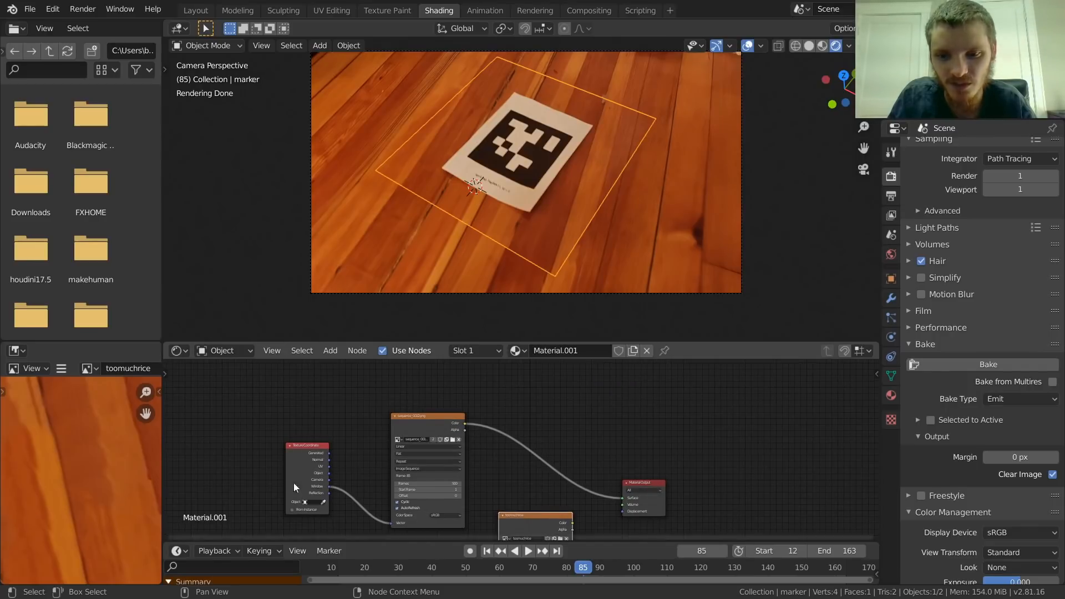
{"action": "middle_click_drag", "start_coordinate": [519, 236], "coordinate": [617, 131]}
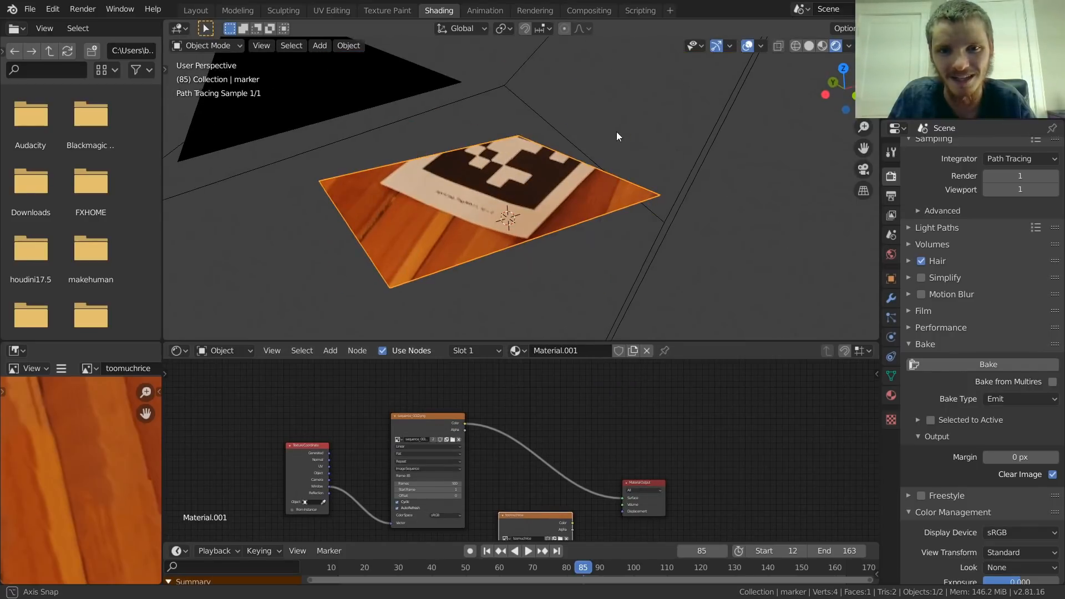
{"action": "middle_click_drag", "start_coordinate": [501, 167], "coordinate": [477, 205]}
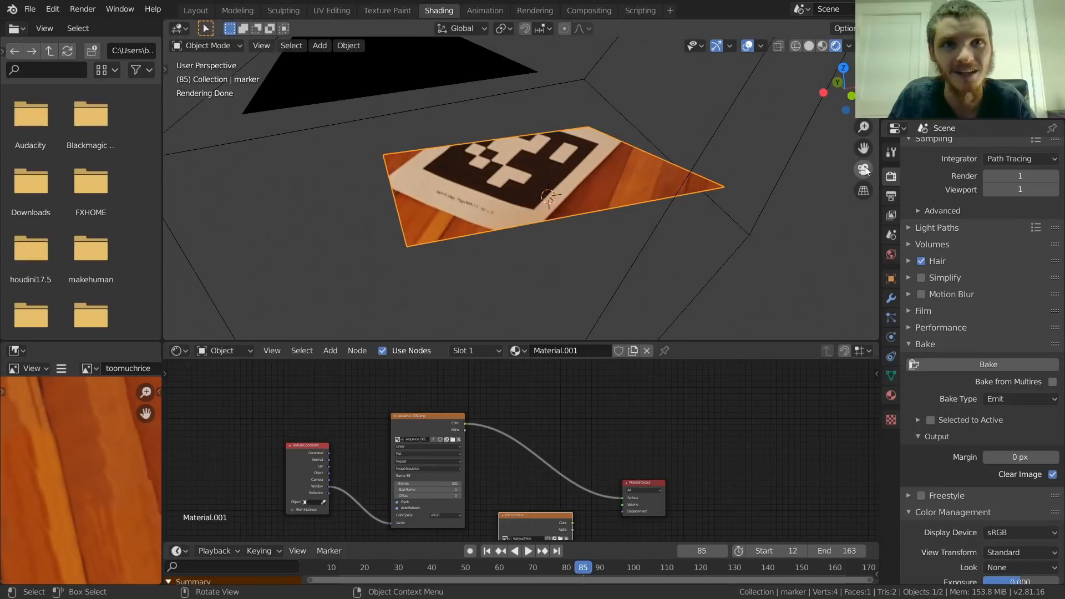
{"action": "left_click", "coordinate": [864, 170]}
{"action": "middle_click_drag", "start_coordinate": [370, 430], "coordinate": [420, 402]}
{"action": "left_click_drag", "start_coordinate": [316, 473], "coordinate": [478, 385]}
{"action": "key", "text": "x"}
Step: Connect the toomuchrice image node's Color output to the Material Output's Surface input
{"action": "left_click_drag", "start_coordinate": [575, 492], "coordinate": [557, 454]}
{"action": "scroll", "coordinate": [558, 454], "scroll_direction": "up", "scroll_amount": 2}
{"action": "middle_click_drag", "start_coordinate": [537, 492], "coordinate": [359, 474]}
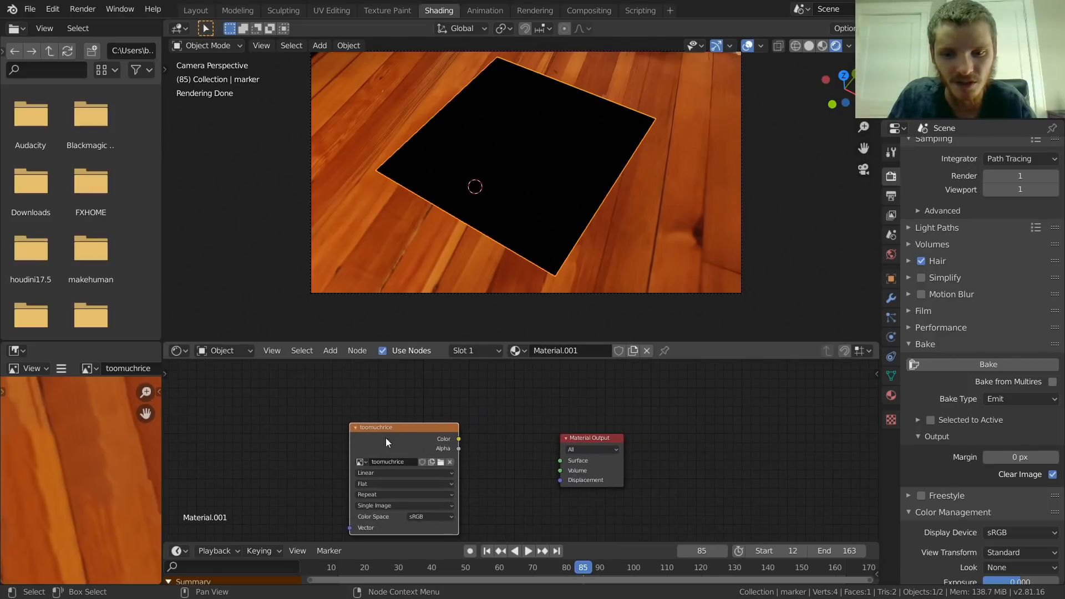
{"action": "left_click_drag", "start_coordinate": [459, 439], "coordinate": [478, 477]}
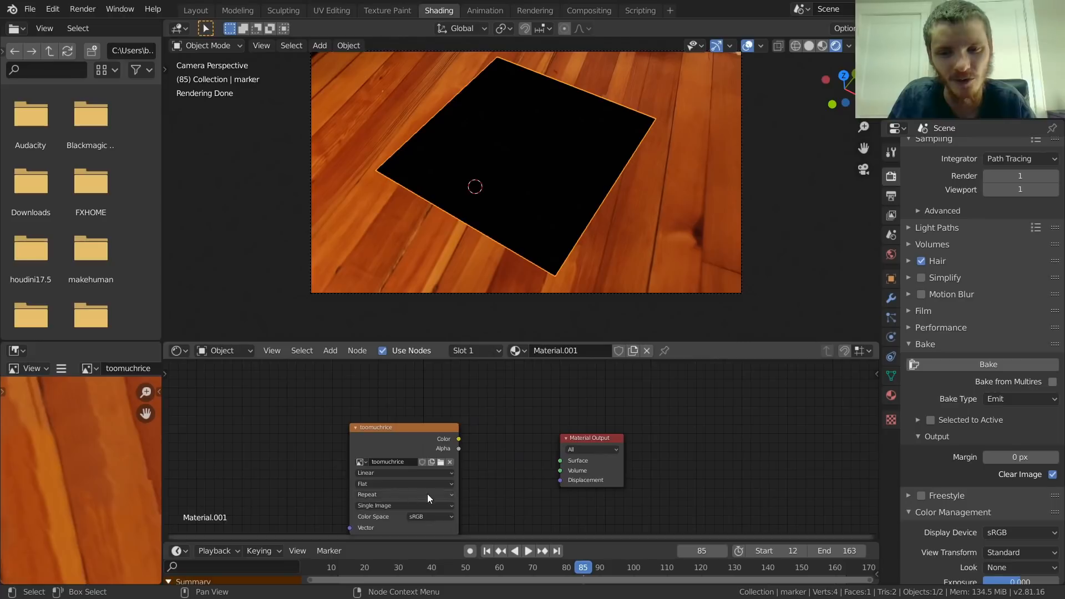
{"action": "left_click_drag", "start_coordinate": [458, 440], "coordinate": [529, 433]}
{"action": "left_click_drag", "start_coordinate": [561, 464], "coordinate": [475, 397]}
{"action": "scroll", "coordinate": [100, 452], "scroll_direction": "down", "scroll_amount": 1}
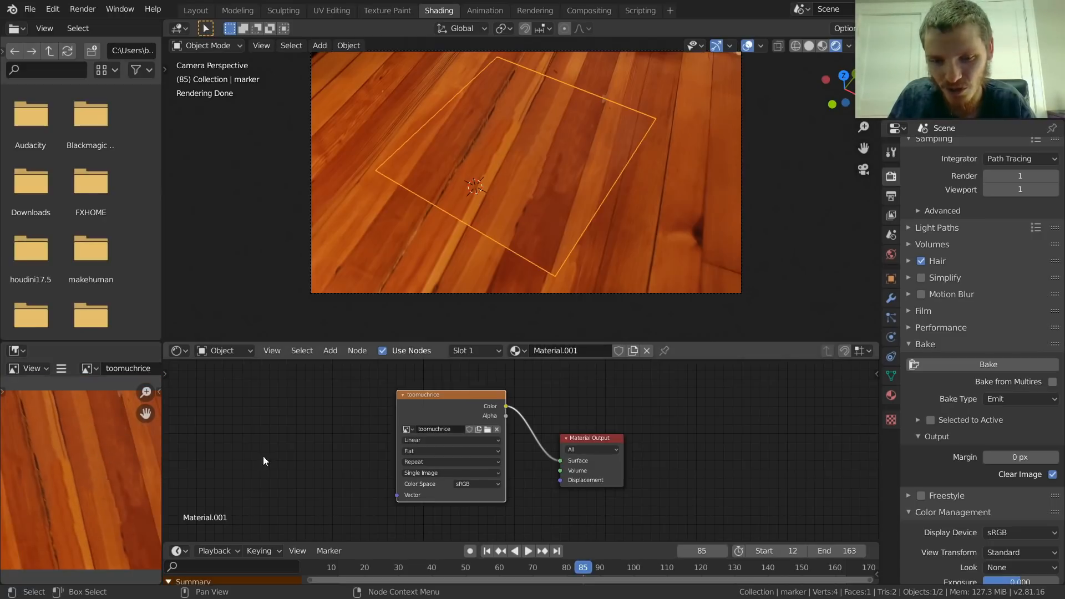
Step: Load toomuchrice.png from the Desktop into the image texture node and move the node farther from the Material Output
{"action": "scroll", "coordinate": [545, 465], "scroll_direction": "up", "scroll_amount": 2}
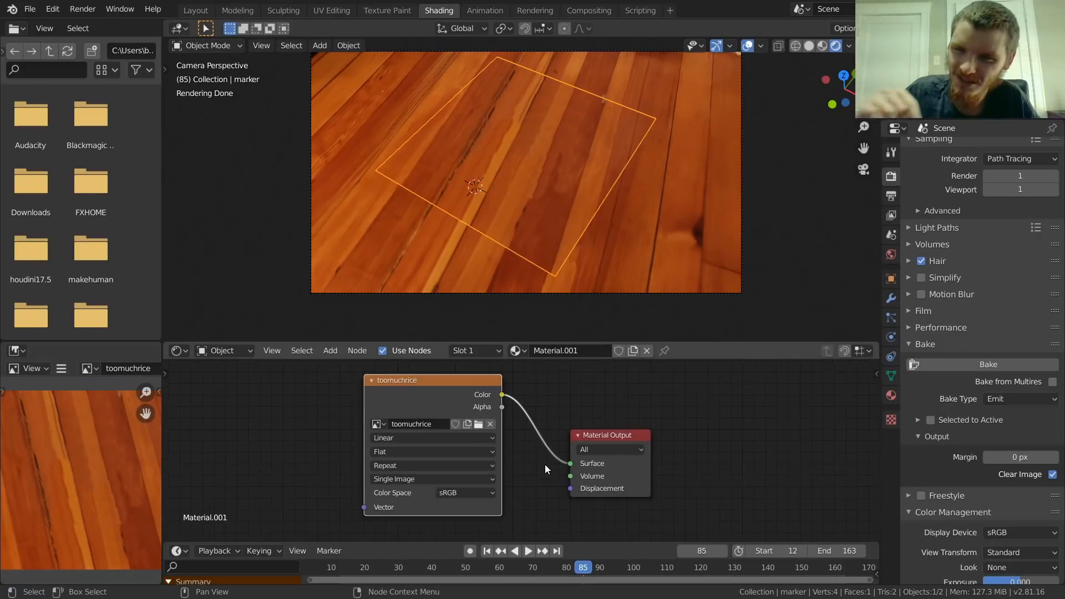
{"action": "left_click", "coordinate": [476, 423]}
{"action": "scroll", "coordinate": [510, 383], "scroll_direction": "down", "scroll_amount": 3}
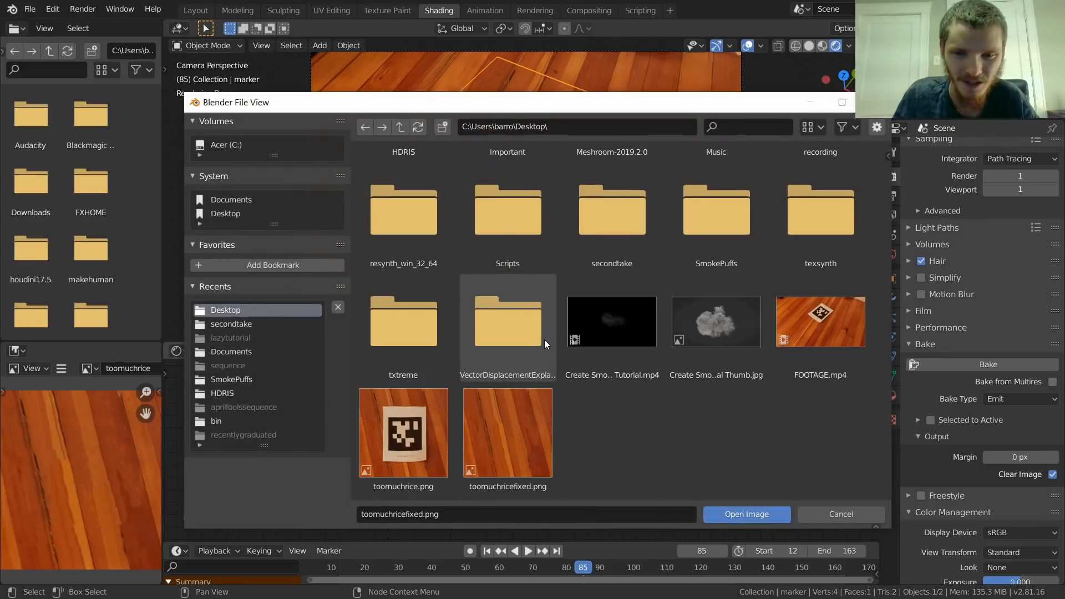
{"action": "left_click", "coordinate": [411, 442]}
{"action": "double_click", "coordinate": [410, 442]}
{"action": "left_click_drag", "start_coordinate": [429, 374], "coordinate": [253, 365]}
{"action": "scroll", "coordinate": [273, 374], "scroll_direction": "down", "scroll_amount": 2}
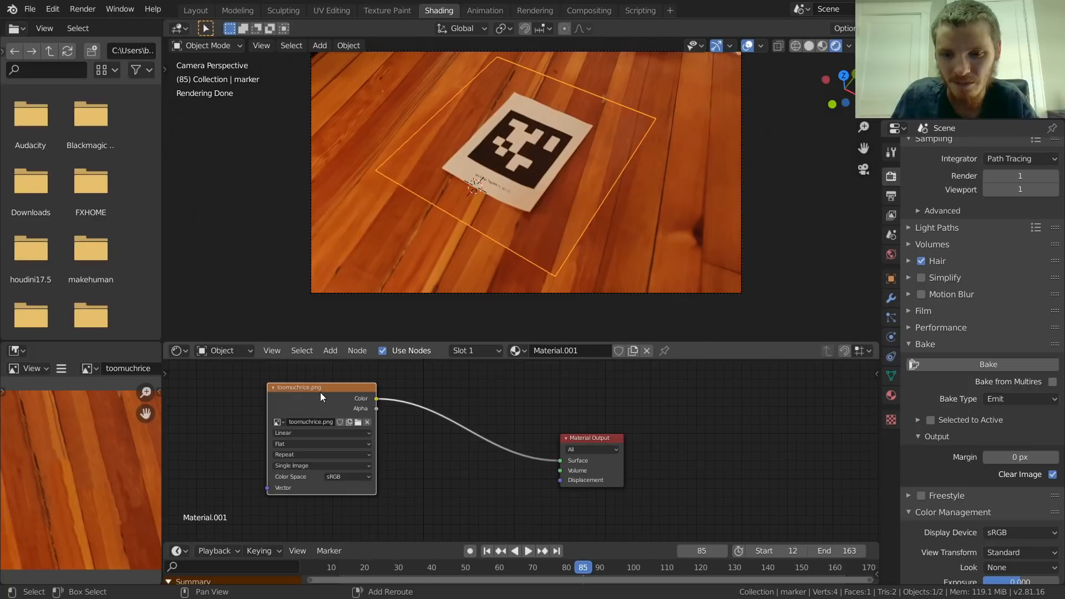
Step: Duplicate the image texture node below the original and load toomuchricefixed.png into the copy
{"action": "key", "text": "shift+d"}
{"action": "left_click", "coordinate": [310, 520]}
{"action": "middle_click_drag", "start_coordinate": [314, 481], "coordinate": [327, 395]}
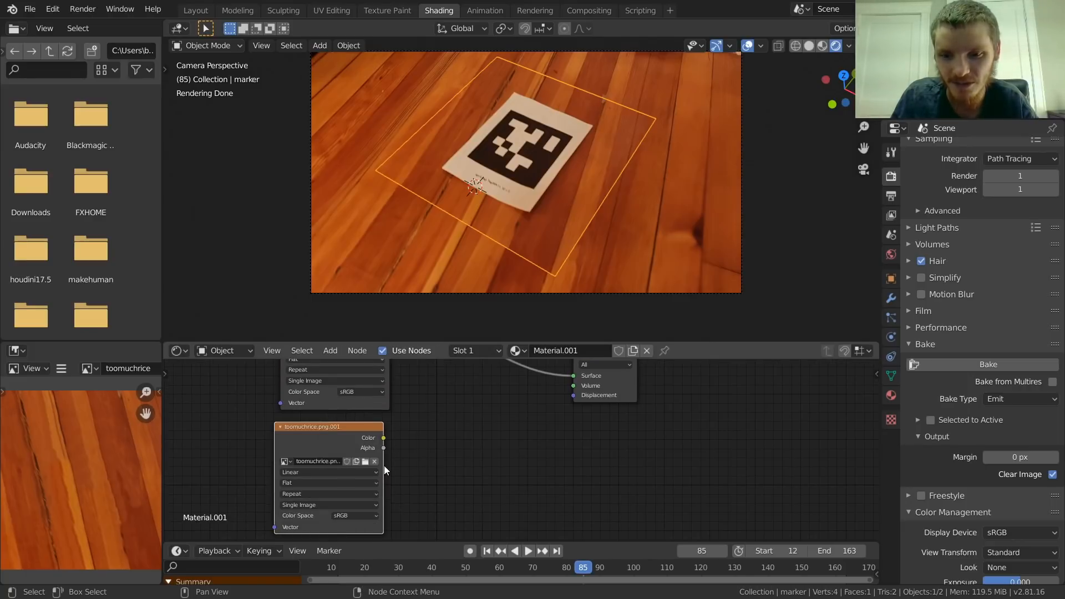
{"action": "left_click", "coordinate": [366, 461]}
{"action": "scroll", "coordinate": [460, 376], "scroll_direction": "down", "scroll_amount": 4}
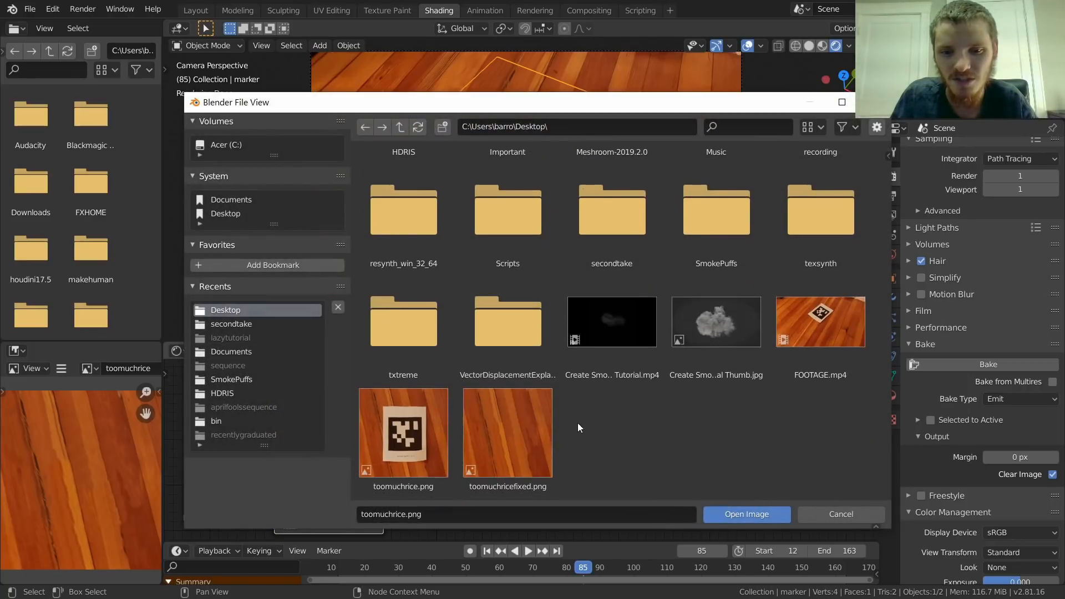
{"action": "double_click", "coordinate": [526, 431]}
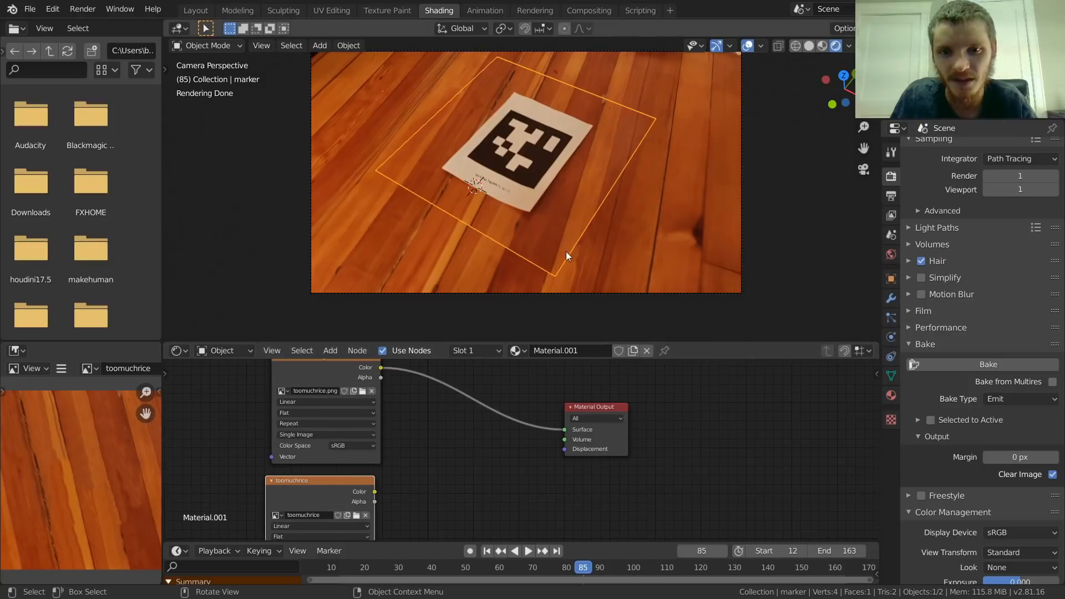
{"action": "middle_click_drag", "start_coordinate": [383, 379], "coordinate": [377, 424]}
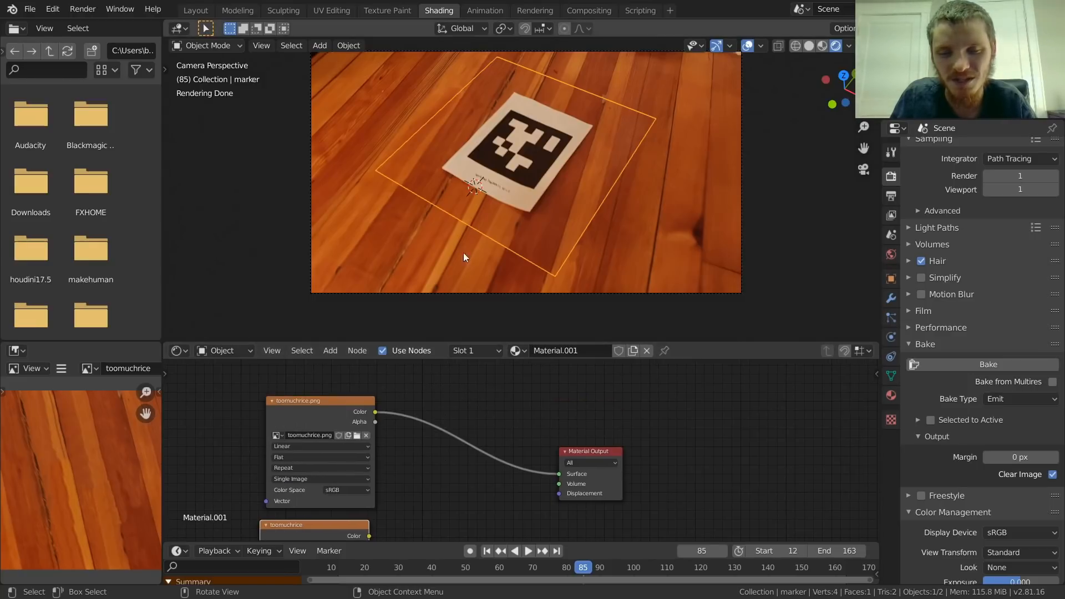
Step: Switch the render engine to Eevee and set both render and viewport samples to 1
{"action": "key", "text": "space"}
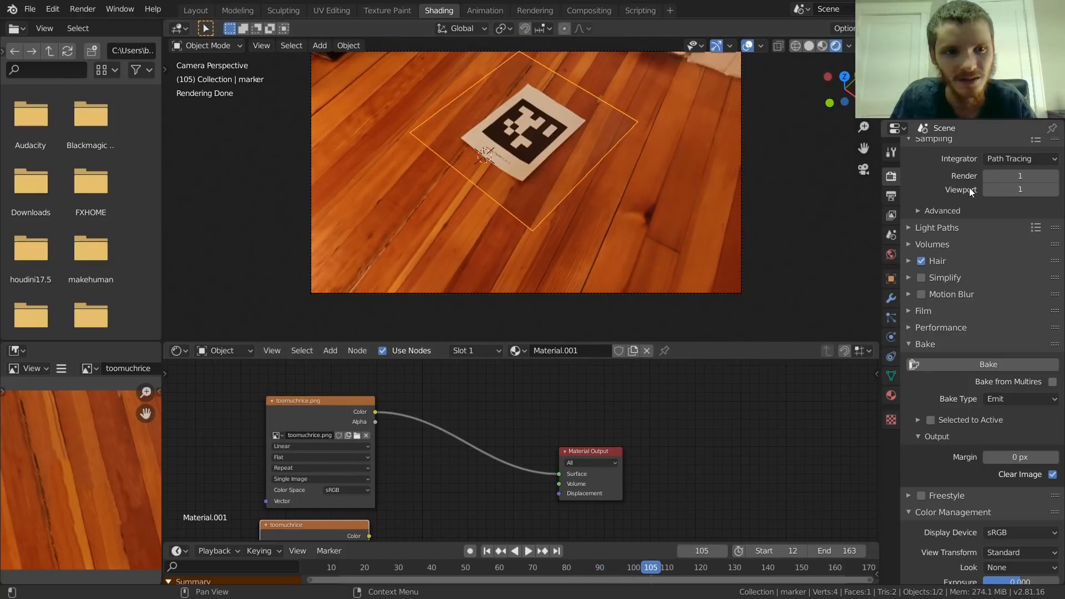
{"action": "scroll", "coordinate": [965, 189], "scroll_direction": "up", "scroll_amount": 3}
{"action": "left_click", "coordinate": [996, 151]}
{"action": "left_click", "coordinate": [997, 166]}
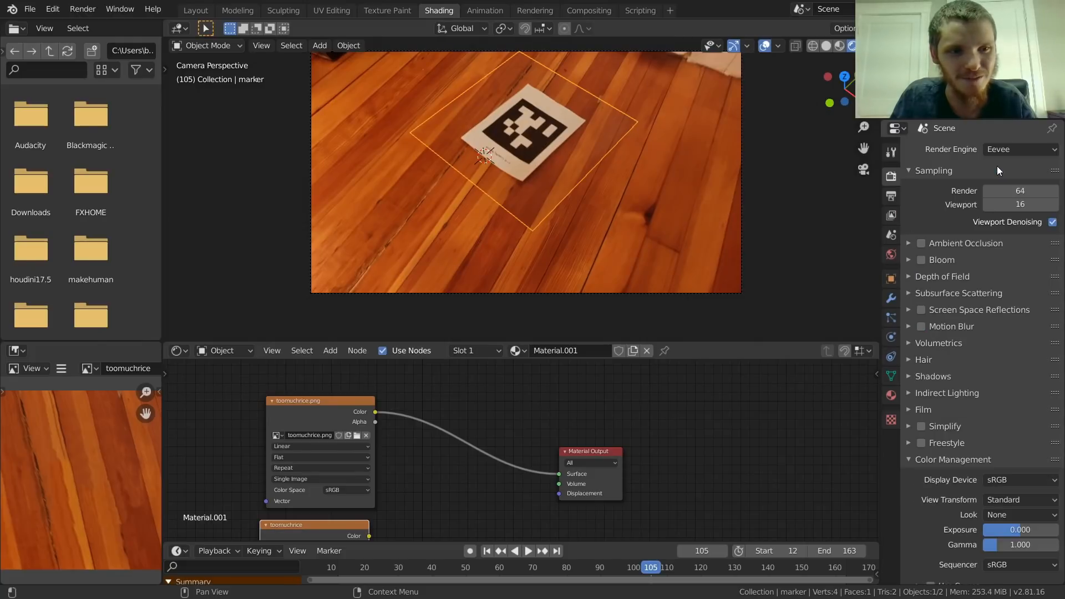
{"action": "left_click_drag", "start_coordinate": [1022, 191], "coordinate": [1022, 205]}
{"action": "type", "text": "1"}
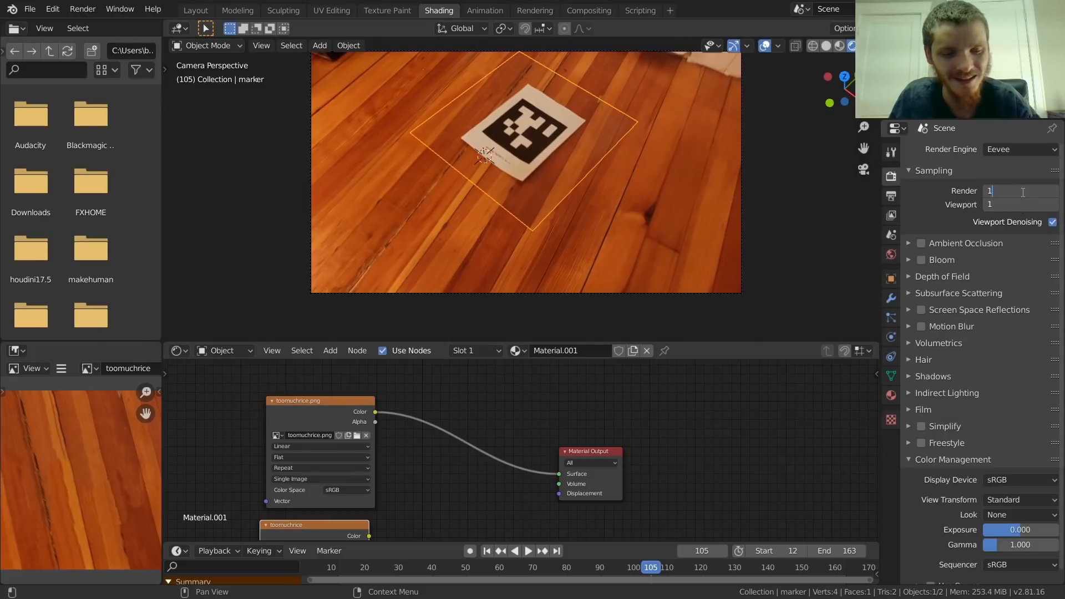
{"action": "key", "text": "Return"}
Step: Play the animation through the camera and from an orbited view to check the baked texture on the marker plane
{"action": "key", "text": "space"}
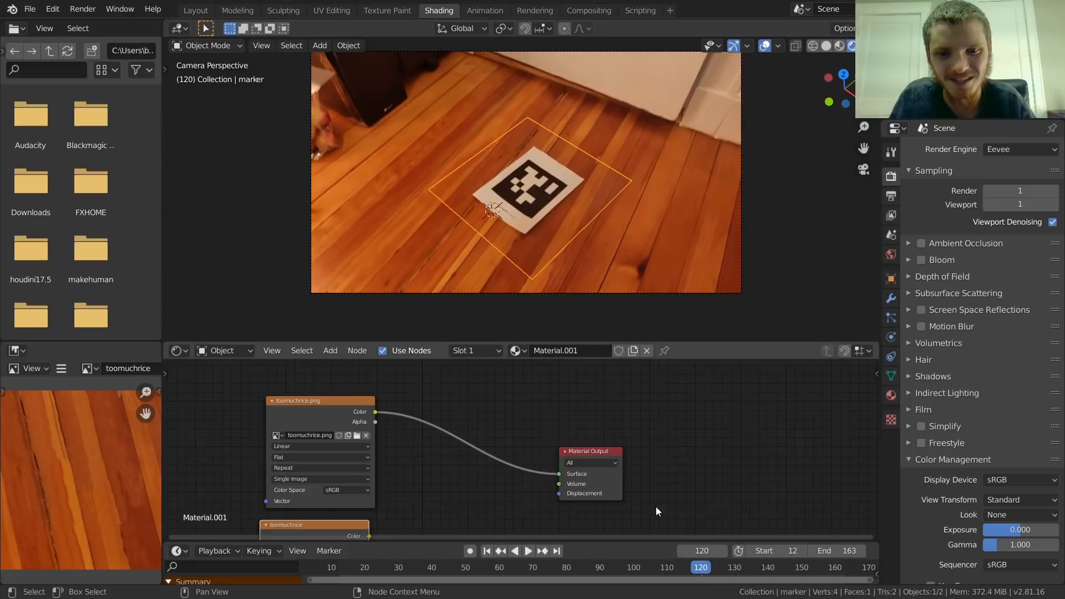
{"action": "left_click", "coordinate": [609, 569]}
{"action": "key", "text": "Escape"}
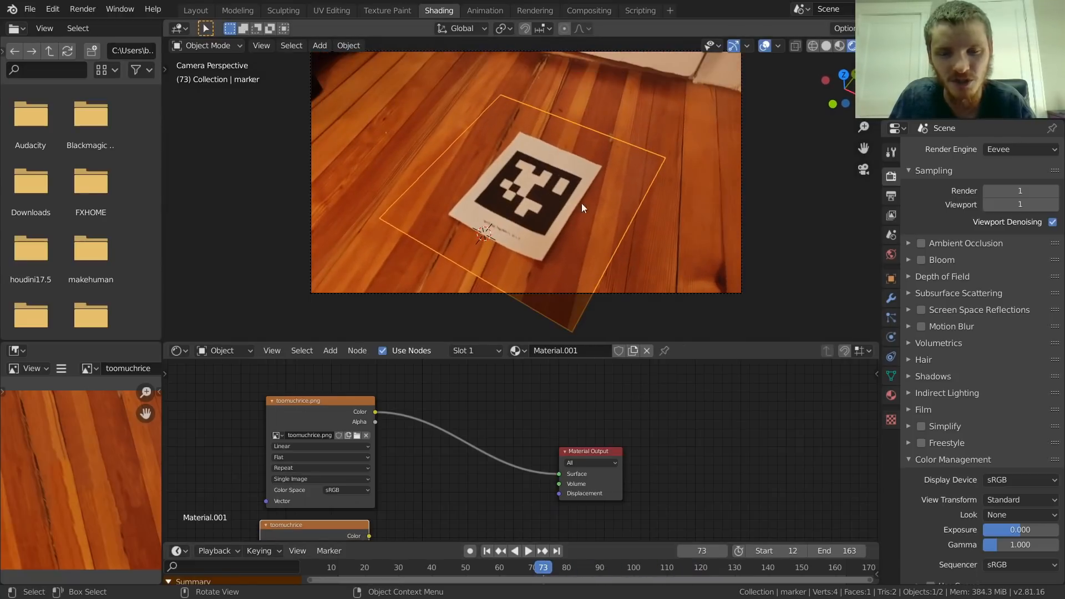
{"action": "mouse_move", "coordinate": [563, 185]}
{"action": "middle_mouse_down"}
{"action": "mouse_move", "coordinate": [613, 158]}
{"action": "mouse_move", "coordinate": [577, 229]}
{"action": "mouse_move", "coordinate": [585, 210]}
{"action": "mouse_move", "coordinate": [592, 238]}
{"action": "middle_mouse_up"}
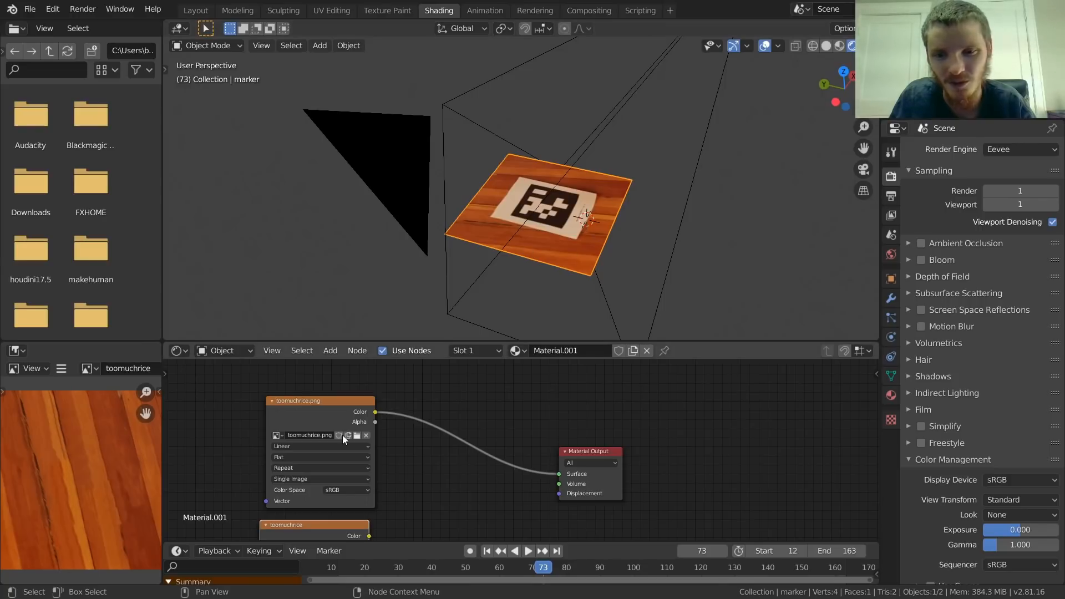
{"action": "middle_click_drag", "start_coordinate": [391, 431], "coordinate": [398, 430]}
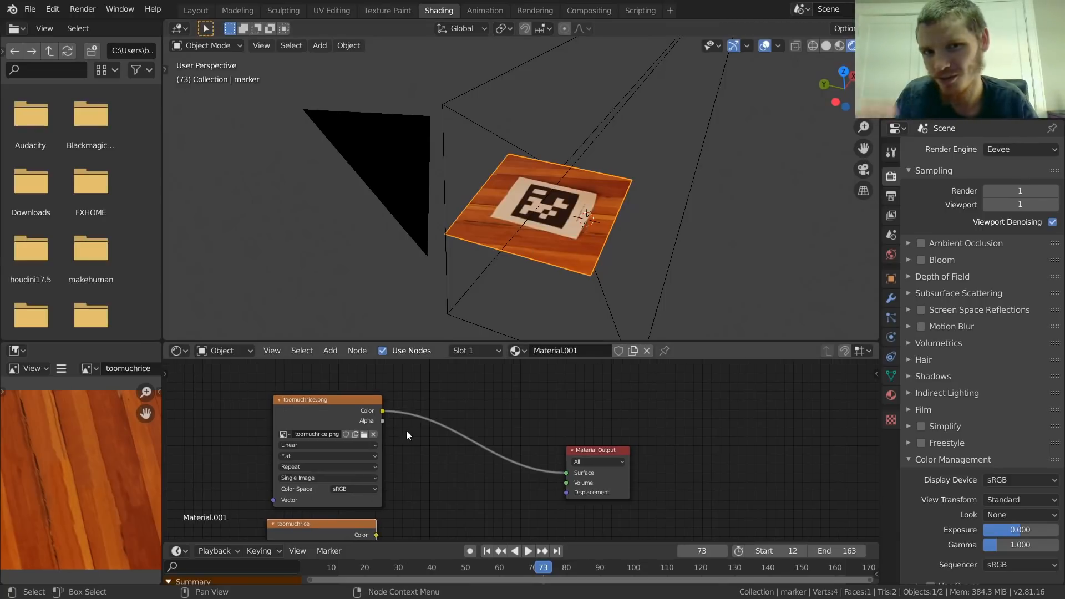
{"action": "key", "text": "space"}
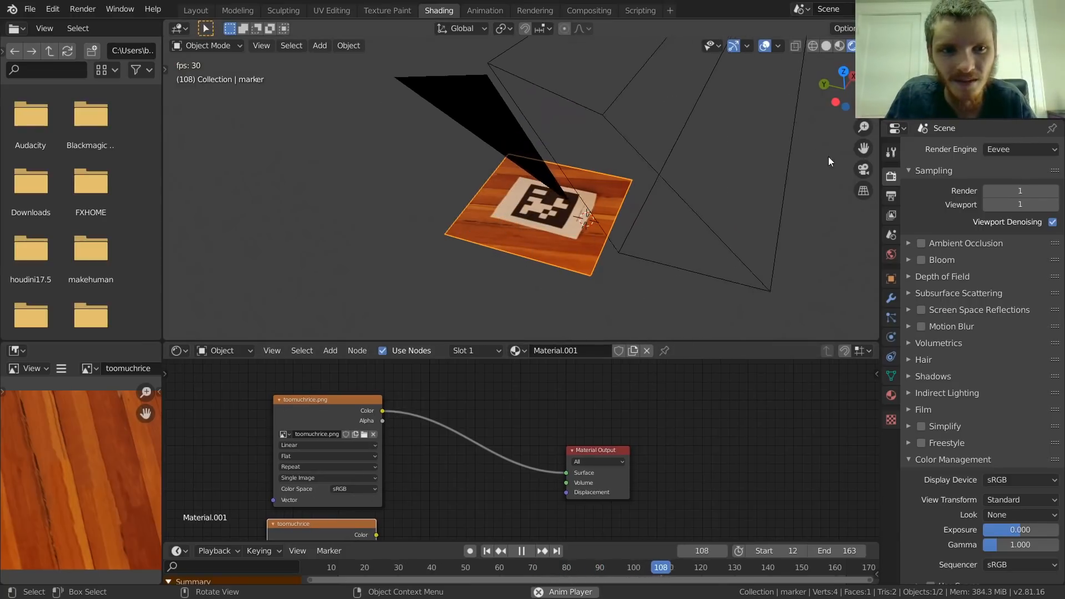
Step: Return to the camera view at the first frame and inspect the marker plane's edges against the floor footage
{"action": "left_click", "coordinate": [864, 169]}
{"action": "key", "text": "space"}
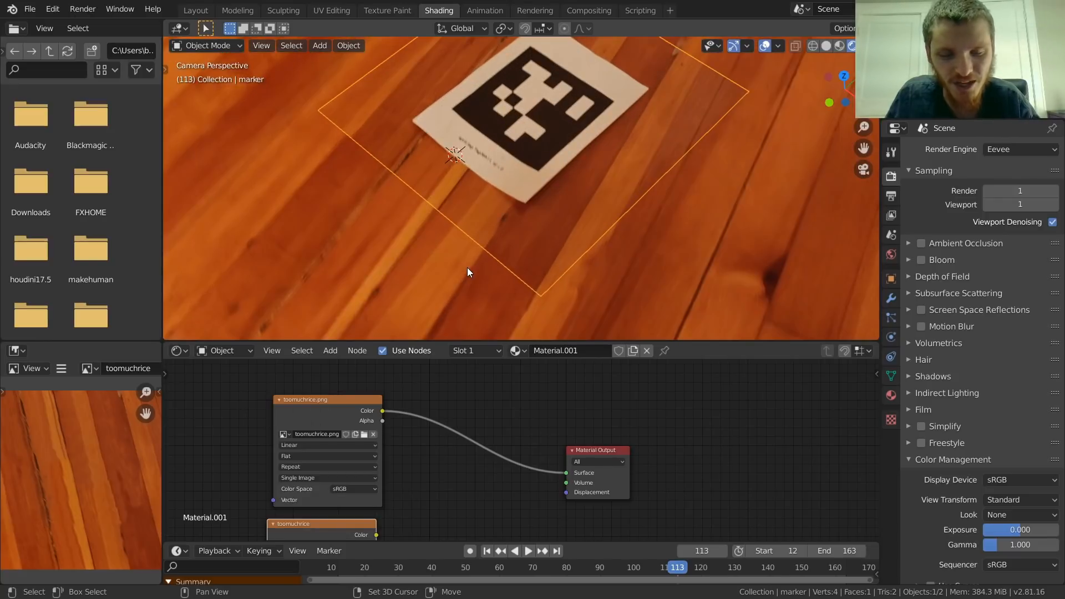
{"action": "key", "text": "shift+Left"}
{"action": "middle_click_drag", "start_coordinate": [371, 246], "coordinate": [611, 115], "text": "shift"}
{"action": "scroll", "coordinate": [508, 195], "scroll_direction": "up", "scroll_amount": 4}
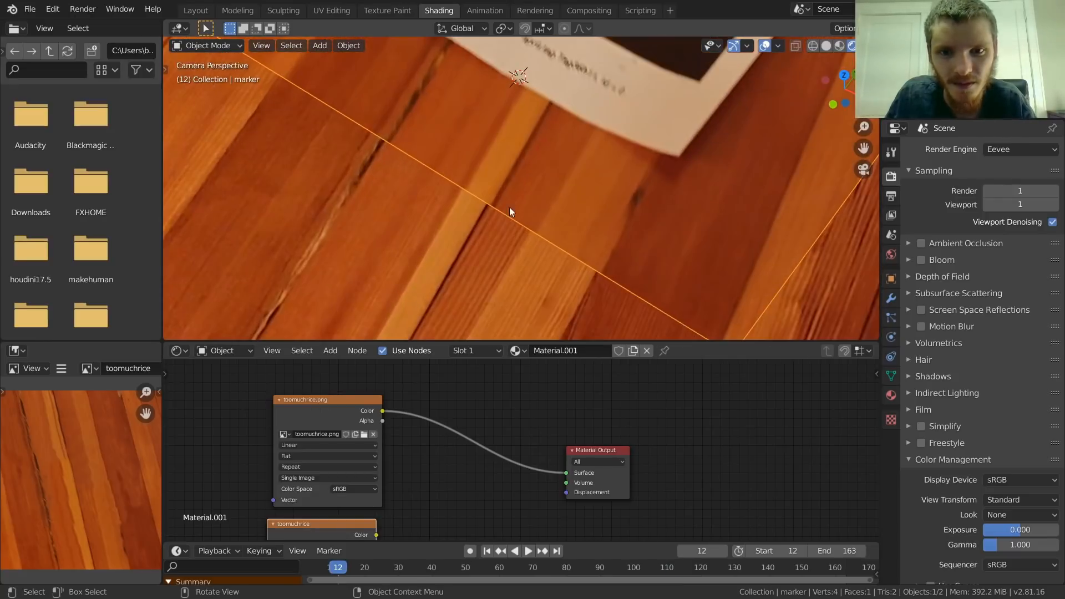
{"action": "scroll", "coordinate": [513, 189], "scroll_direction": "down", "scroll_amount": 5}
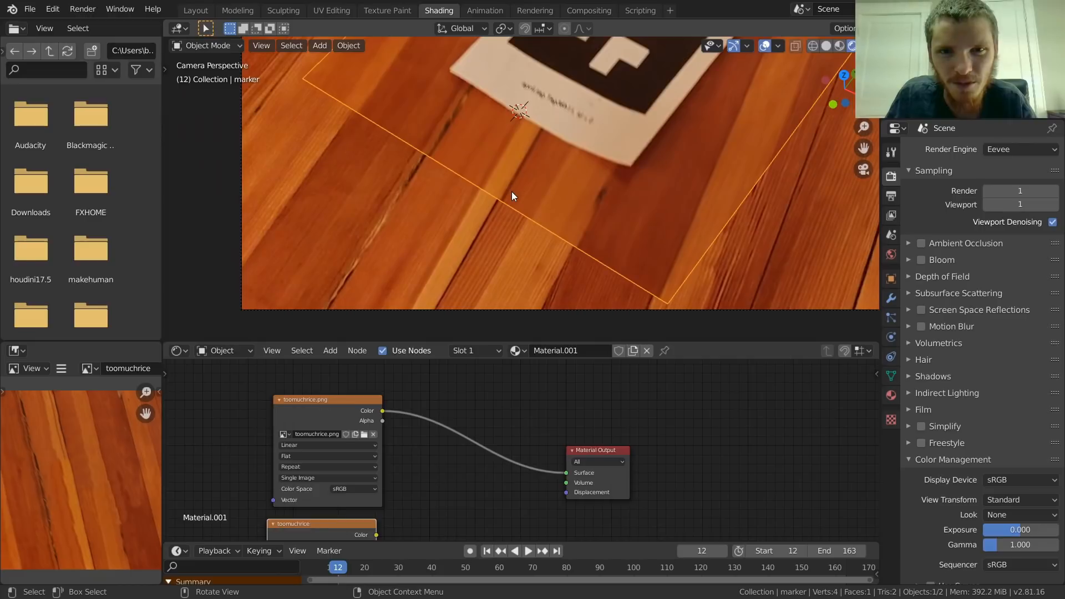
{"action": "middle_click_drag", "start_coordinate": [576, 127], "coordinate": [504, 254], "text": "shift"}
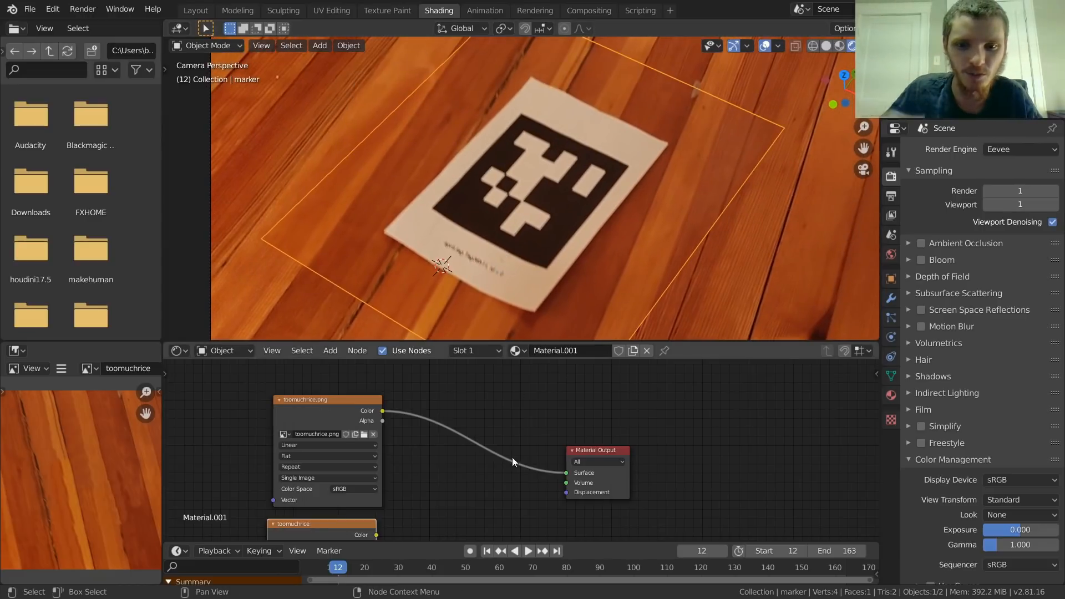
Step: Play and scrub the animation in camera view to check how the original baked texture follows the footage
{"action": "left_click", "coordinate": [561, 572]}
{"action": "key", "text": "space"}
{"action": "left_click_drag", "start_coordinate": [572, 571], "coordinate": [436, 561]}
{"action": "key", "text": "space"}
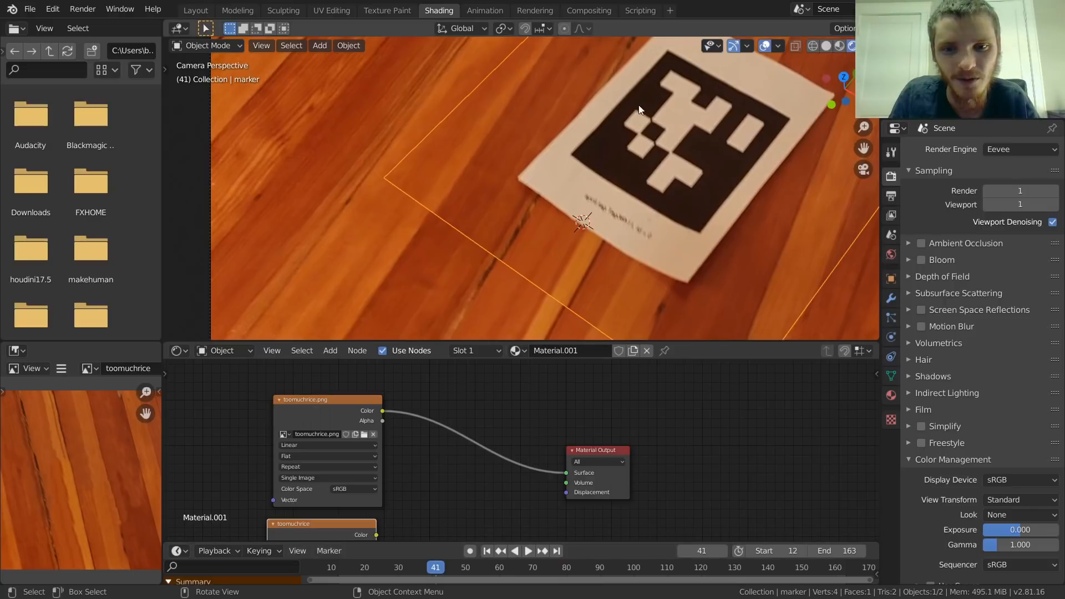
{"action": "scroll", "coordinate": [529, 169], "scroll_direction": "down", "scroll_amount": 4}
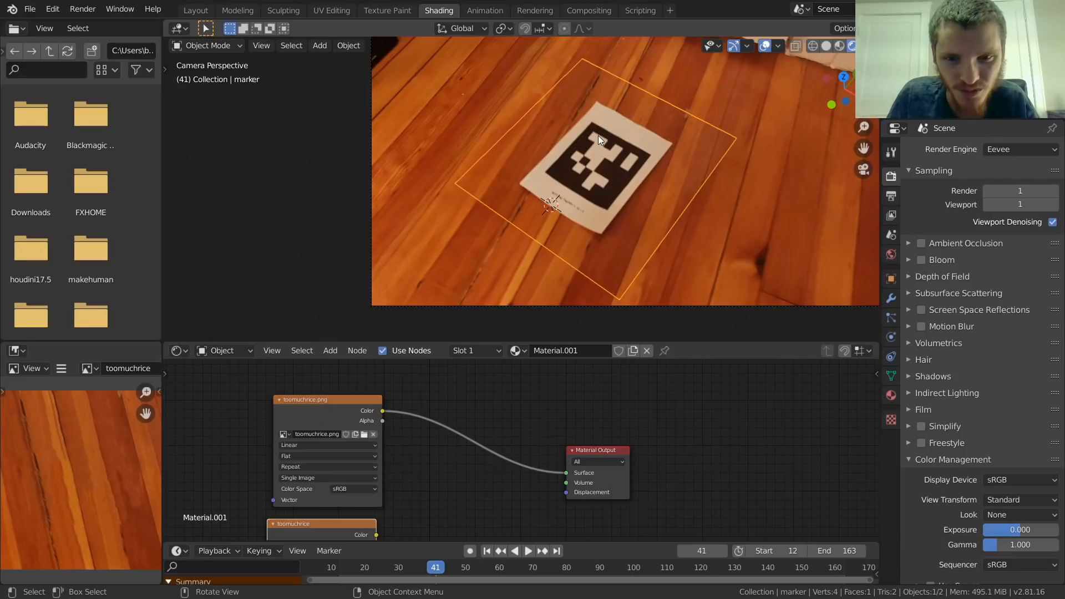
{"action": "key", "text": "space"}
{"action": "scroll", "coordinate": [541, 231], "scroll_direction": "up", "scroll_amount": 3}
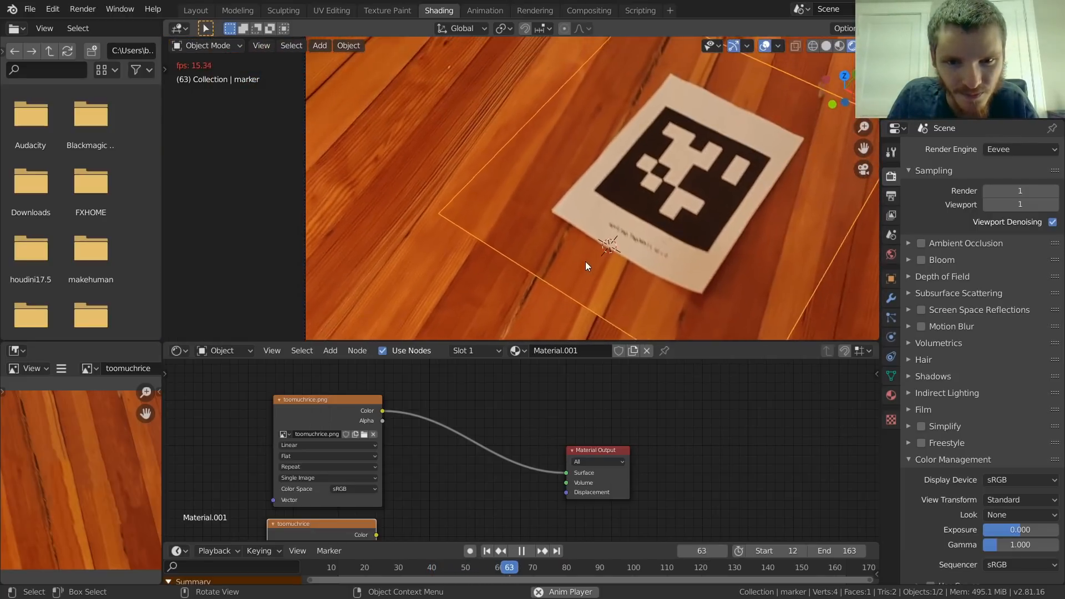
{"action": "key", "text": "space"}
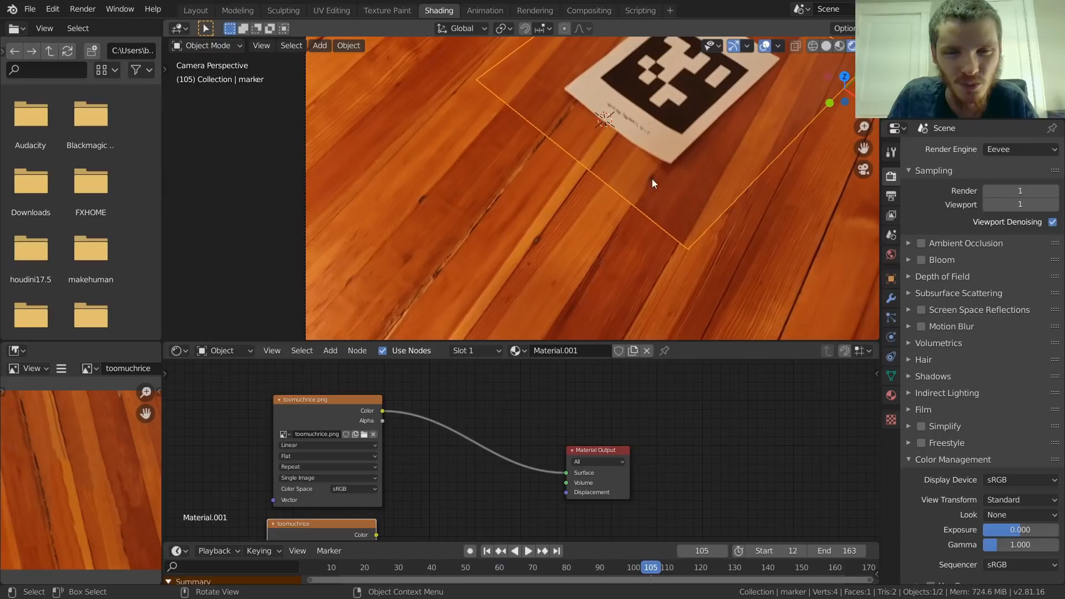
{"action": "scroll", "coordinate": [649, 190], "scroll_direction": "down", "scroll_amount": 3}
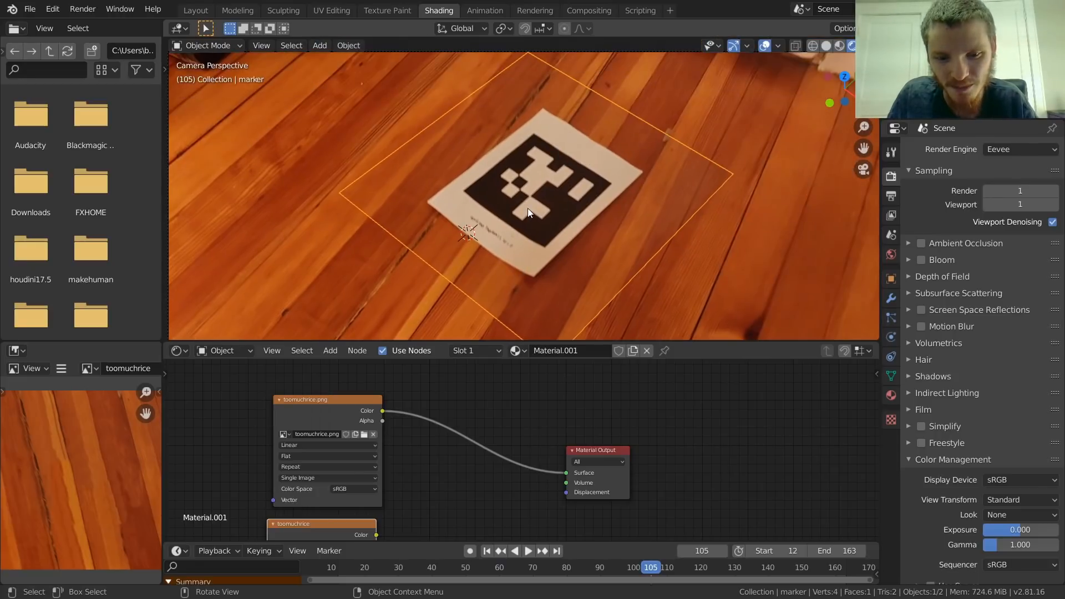
Step: Go back to the first frame and connect the clone-painted texture's Color output to the Material Output's Surface input
{"action": "key", "text": "shift+Left"}
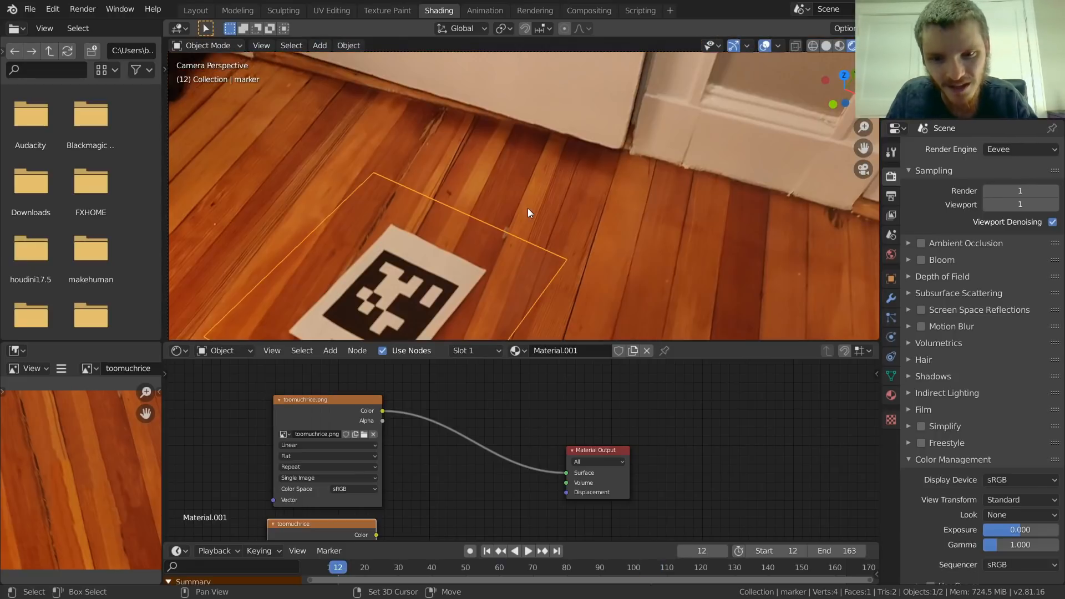
{"action": "middle_click_drag", "start_coordinate": [397, 427], "coordinate": [376, 384]}
{"action": "left_click_drag", "start_coordinate": [355, 491], "coordinate": [545, 429]}
Step: Play and step through the animation to check how the clone-painted texture blends with the floor, finishing at the first frame
{"action": "key", "text": "space"}
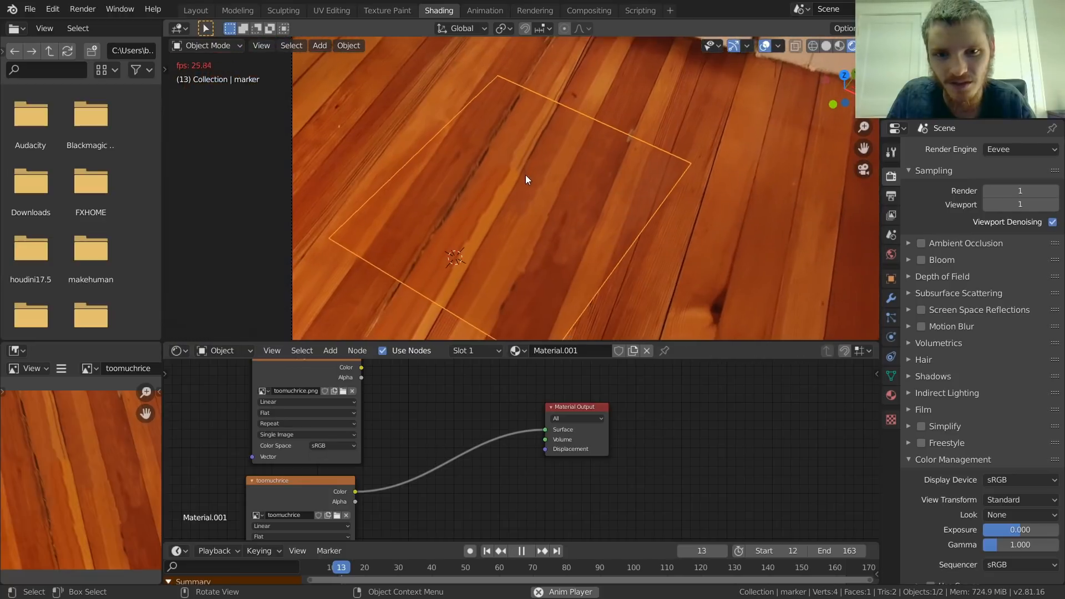
{"action": "middle_click_drag", "start_coordinate": [652, 181], "coordinate": [579, 185], "text": "shift"}
{"action": "scroll", "coordinate": [579, 185], "scroll_direction": "down", "scroll_amount": 2}
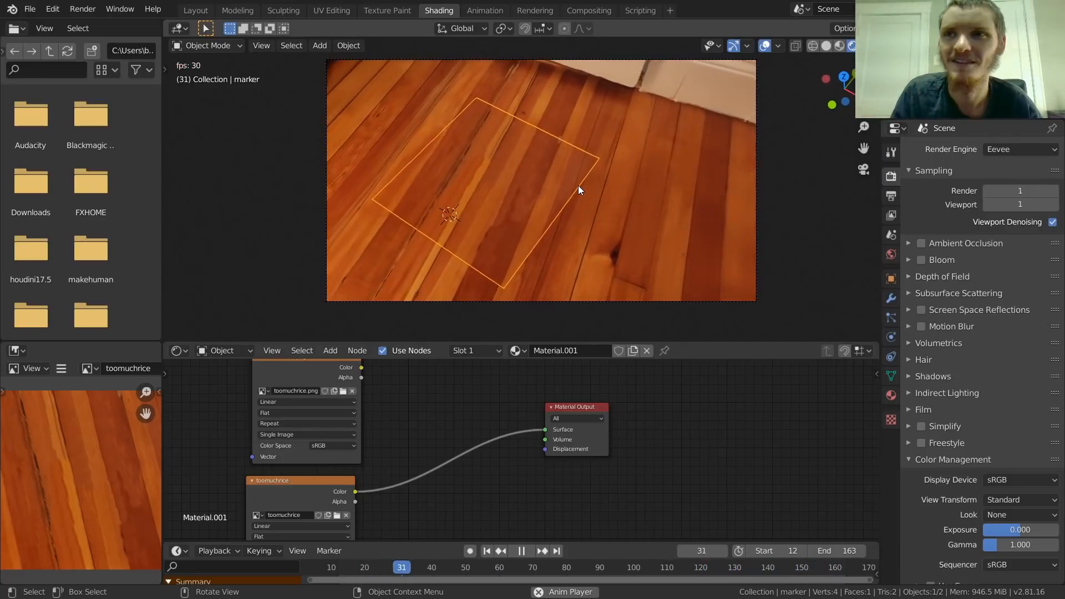
{"action": "key", "text": "space"}
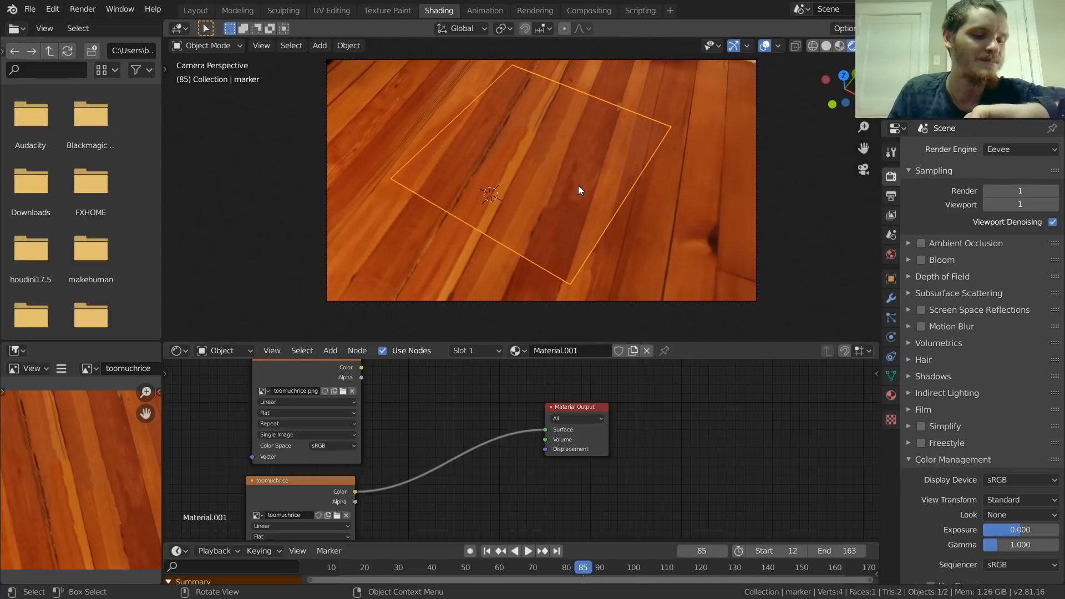
{"action": "key", "text": "space"}
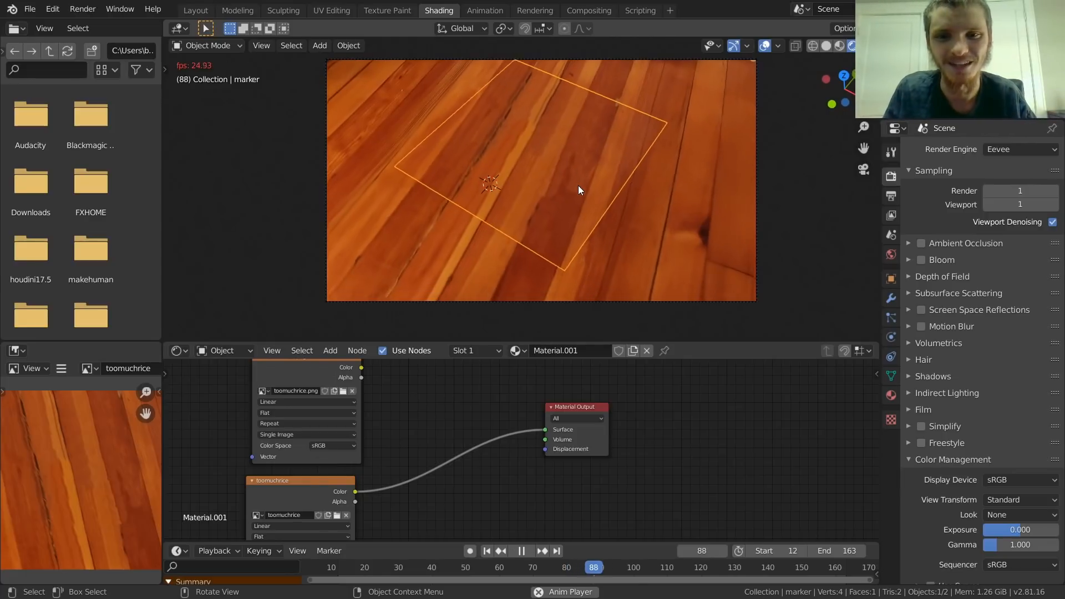
{"action": "key", "text": "space"}
{"action": "key", "text": "Left"}
{"action": "key", "text": "Left"}
{"action": "key", "text": "Left"}
{"action": "key", "text": "Left"}
{"action": "key", "text": "Left"}
{"action": "key", "text": "Left"}
{"action": "key", "text": "Left"}
{"action": "key", "text": "Left"}
{"action": "key", "text": "Left"}
{"action": "key", "text": "Left"}
{"action": "key", "text": "Left"}
{"action": "key", "text": "Left"}
{"action": "key", "text": "Left"}
{"action": "key", "text": "Left"}
{"action": "key", "text": "Left"}
{"action": "key", "text": "Left"}
{"action": "key", "text": "Left"}
{"action": "key", "text": "Left"}
{"action": "key", "text": "Left"}
{"action": "key", "text": "Left"}
{"action": "key", "text": "Left"}
{"action": "key", "text": "Left"}
{"action": "key", "text": "Left"}
{"action": "key", "text": "Left"}
{"action": "key", "text": "Left"}
{"action": "key", "text": "Left"}
{"action": "key", "text": "Left"}
{"action": "key", "text": "Left"}
{"action": "key", "text": "Left"}
{"action": "key", "text": "Left"}
{"action": "key", "text": "Left"}
{"action": "key", "text": "Left"}
{"action": "key", "text": "Left"}
{"action": "key", "text": "Left"}
{"action": "key", "text": "Left"}
{"action": "key", "text": "Left"}
{"action": "key", "text": "Left"}
{"action": "key", "text": "Left"}
{"action": "key", "text": "Left"}
{"action": "key", "text": "Left"}
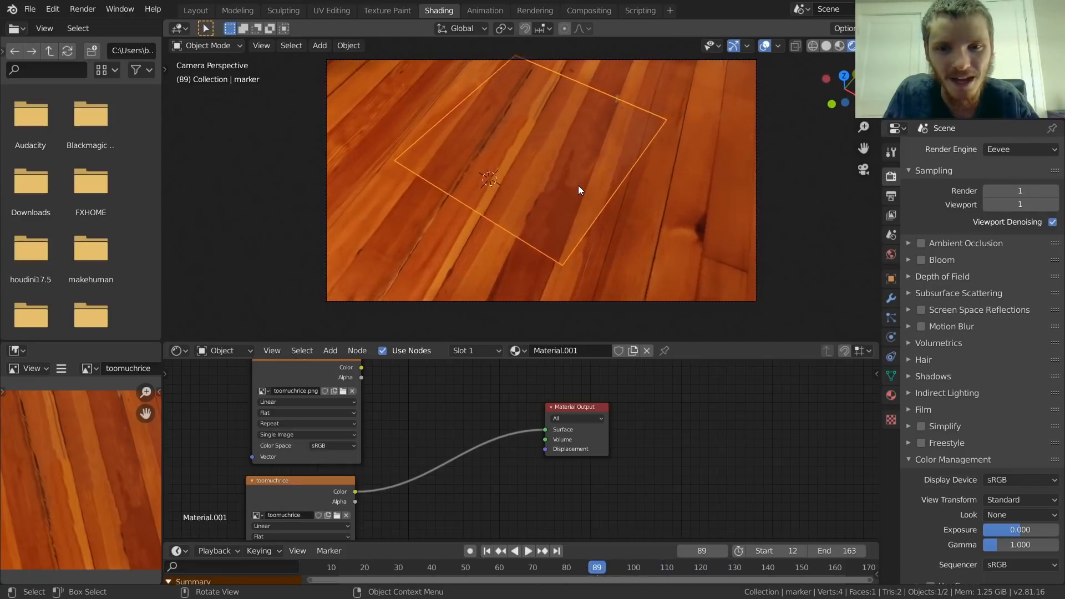
{"action": "key", "text": "shift+Left"}
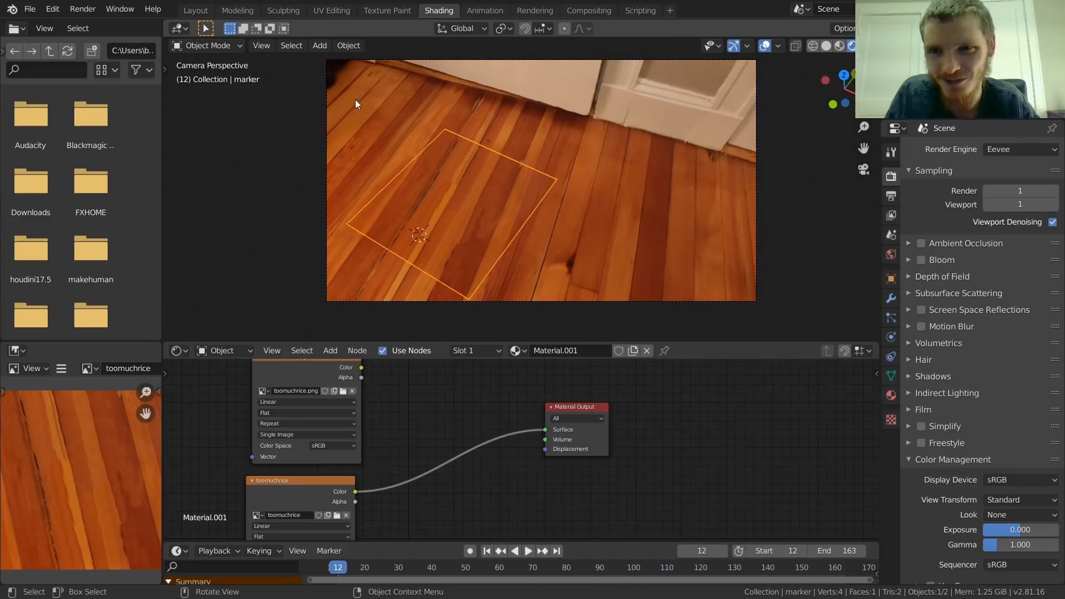
Step: Switch to the Layout workspace and save the project
{"action": "left_click", "coordinate": [201, 11]}
{"action": "key", "text": "ctrl+s"}
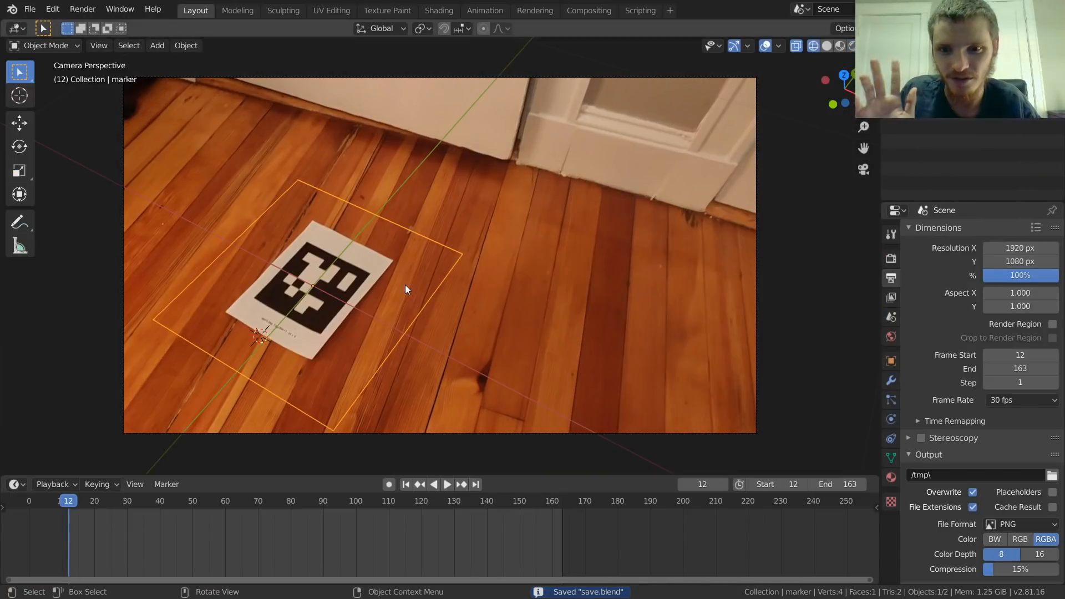
Step: Show the Layout viewport in rendered shading through the camera and test-render the current frame
{"action": "mouse_move", "coordinate": [417, 198]}
{"action": "middle_mouse_down"}
{"action": "mouse_move", "coordinate": [380, 222]}
{"action": "mouse_move", "coordinate": [400, 192]}
{"action": "middle_mouse_up"}
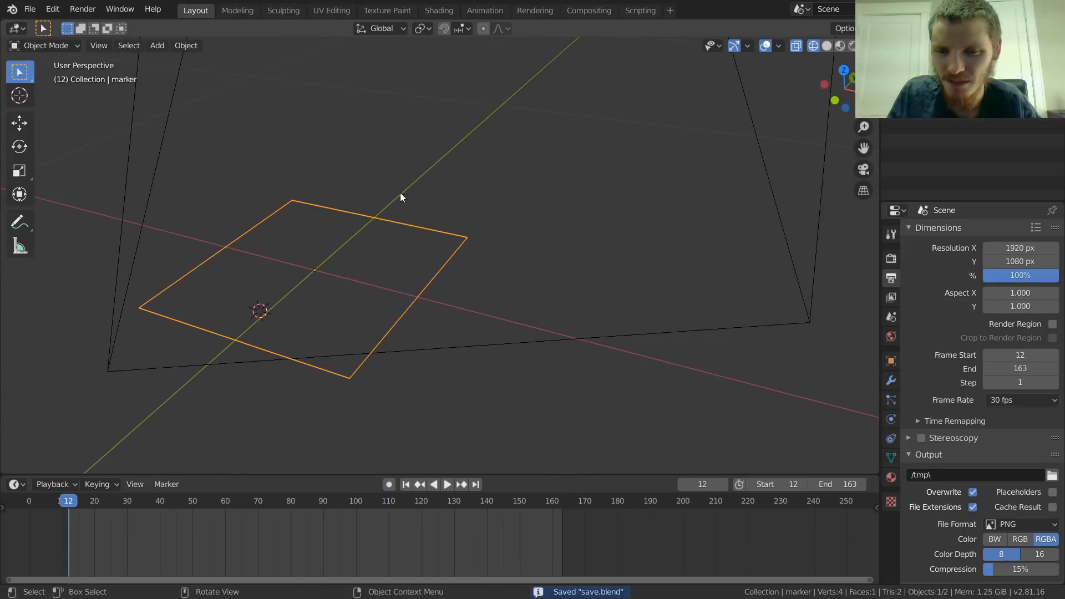
{"action": "left_click", "coordinate": [853, 45]}
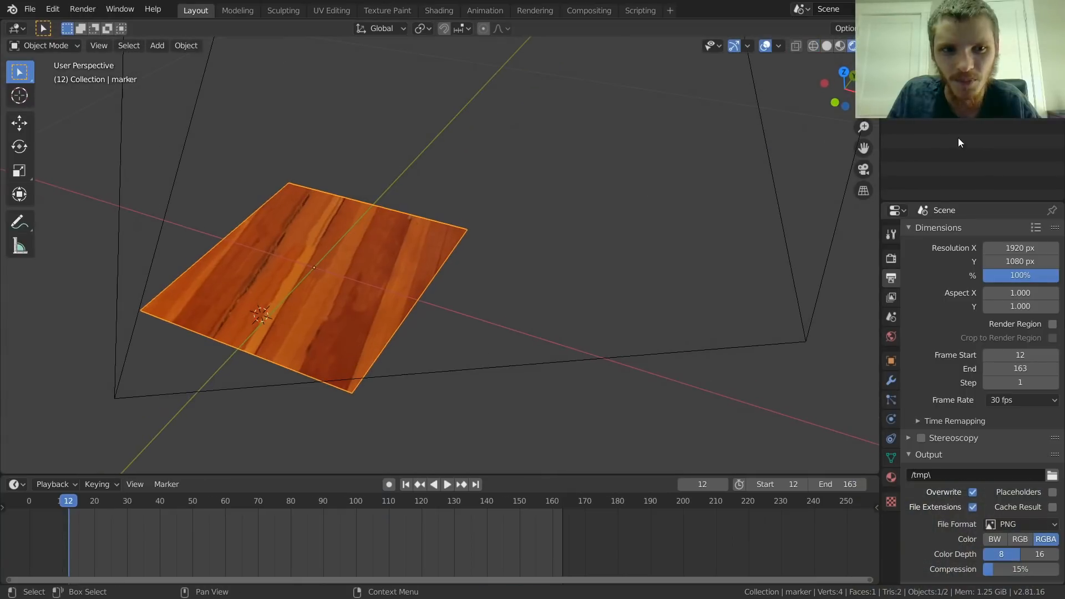
{"action": "left_click", "coordinate": [864, 170]}
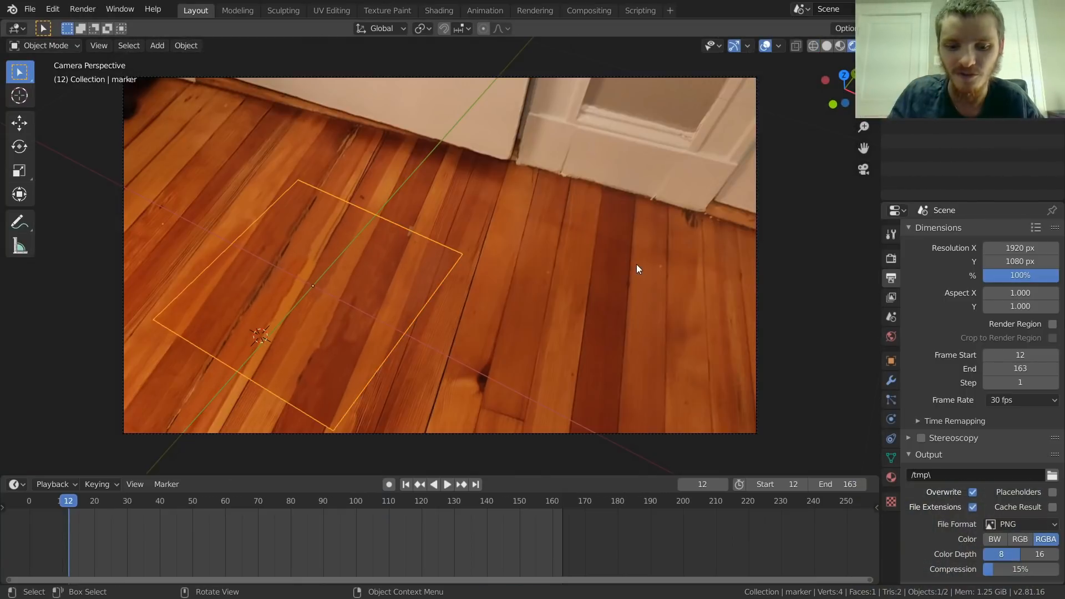
{"action": "key", "text": "F12"}
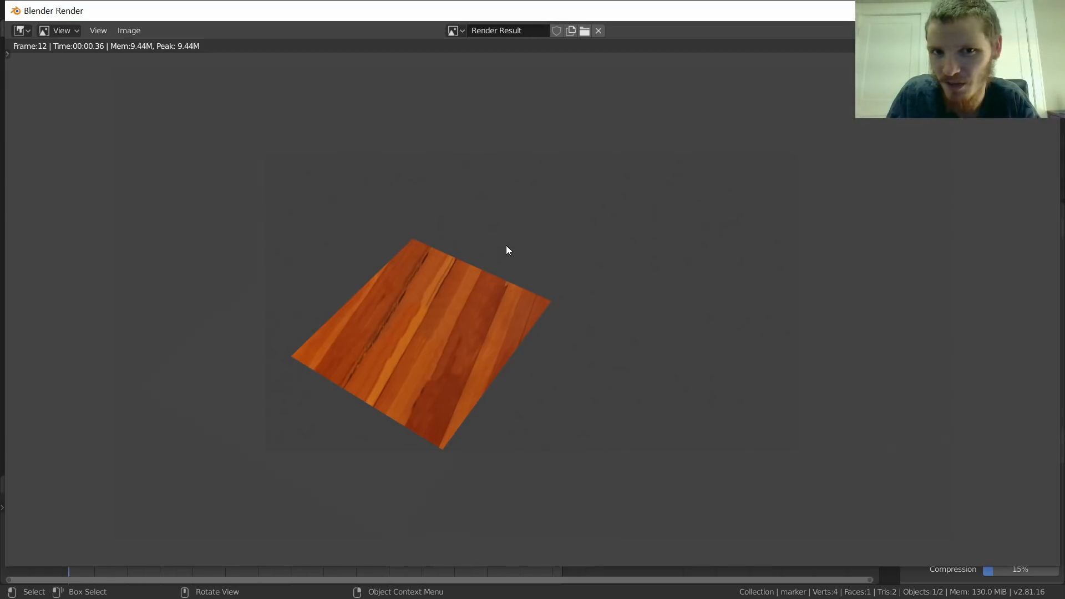
{"action": "key", "text": "Escape"}
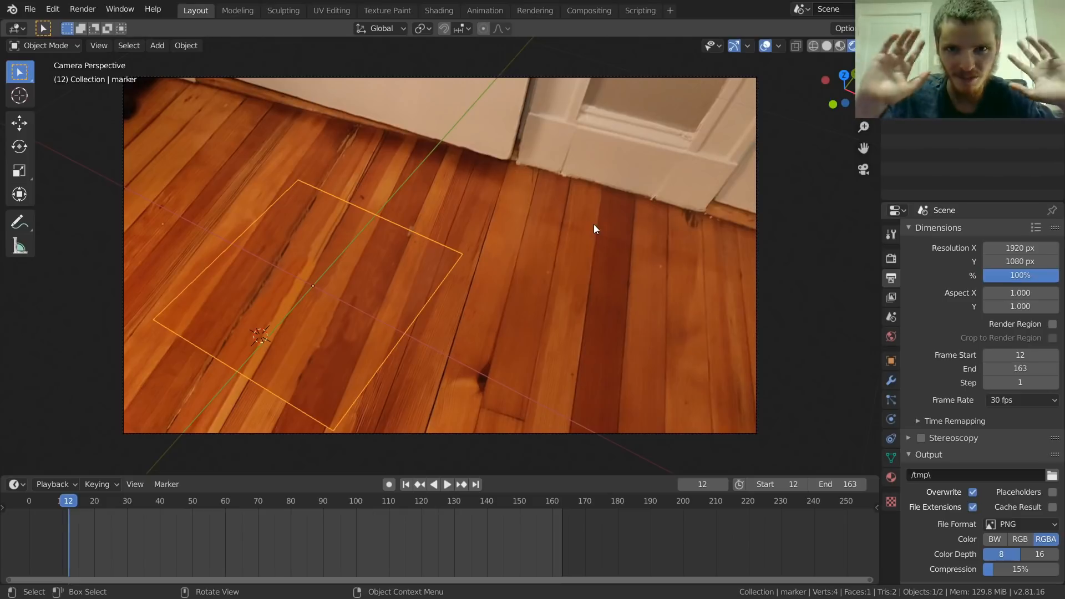
Step: Set the world background color to dark red and test-render the current frame again
{"action": "left_click", "coordinate": [892, 337]}
{"action": "left_click", "coordinate": [1018, 322]}
{"action": "left_click", "coordinate": [968, 222]}
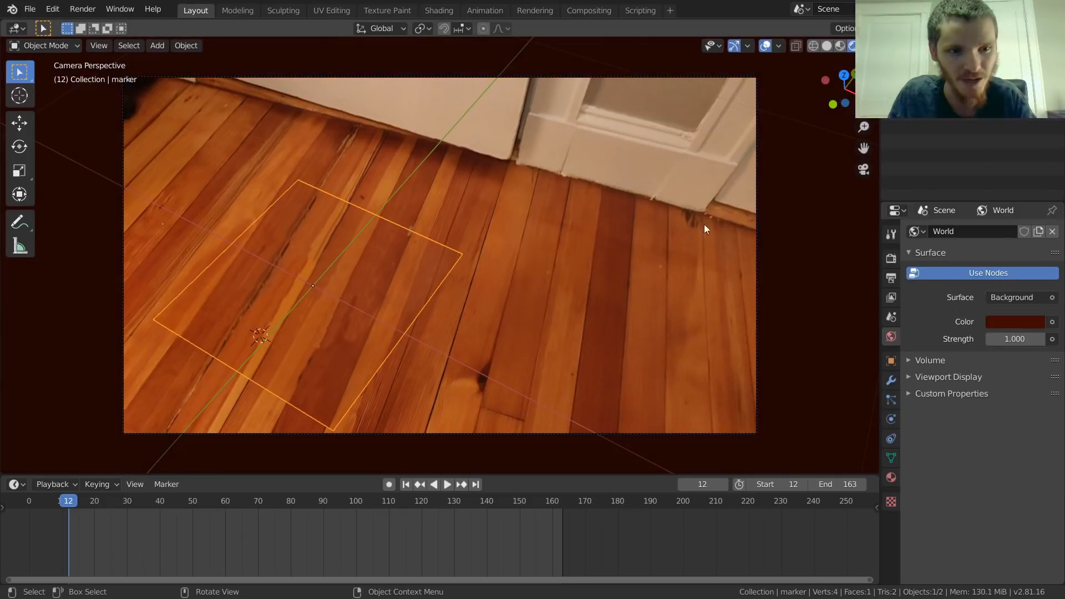
{"action": "key", "text": "F12"}
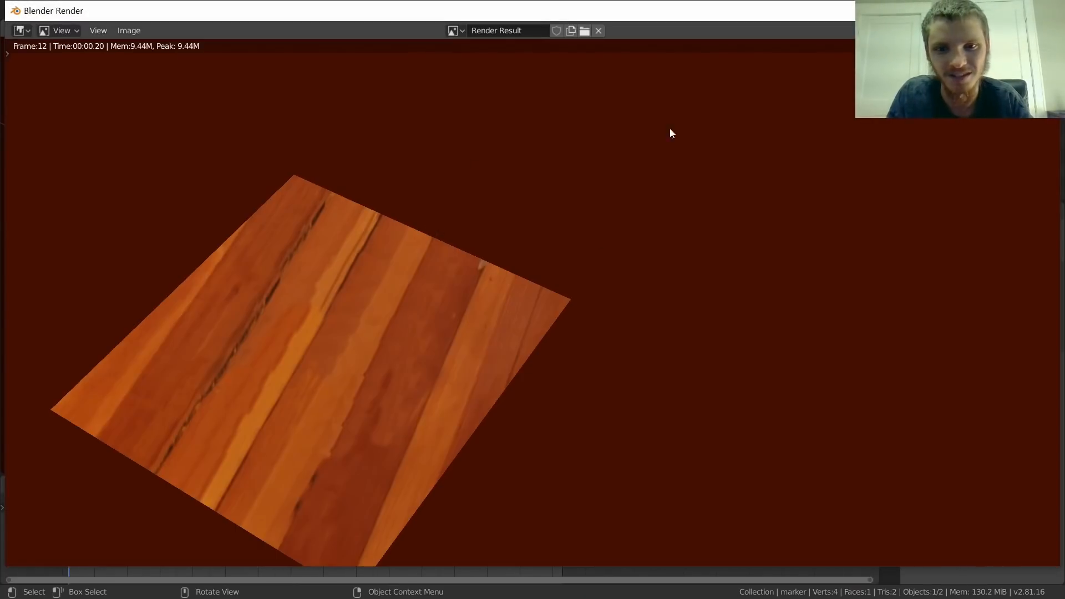
{"action": "left_click", "coordinate": [1052, 11]}
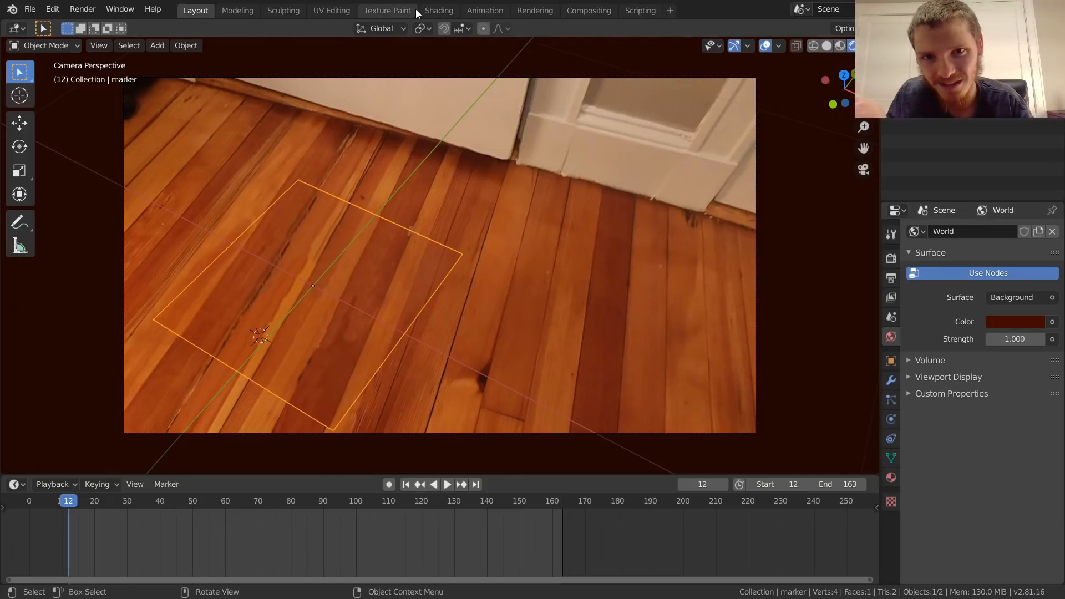
{"action": "left_click", "coordinate": [435, 11]}
{"action": "middle_click_drag", "start_coordinate": [434, 412], "coordinate": [493, 391]}
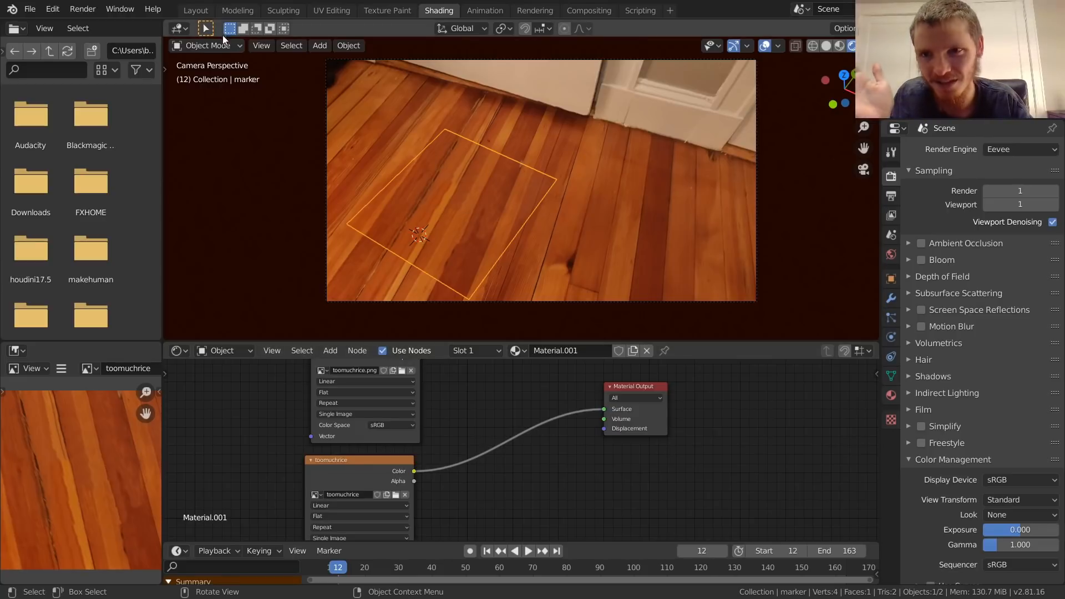
{"action": "left_click", "coordinate": [198, 12]}
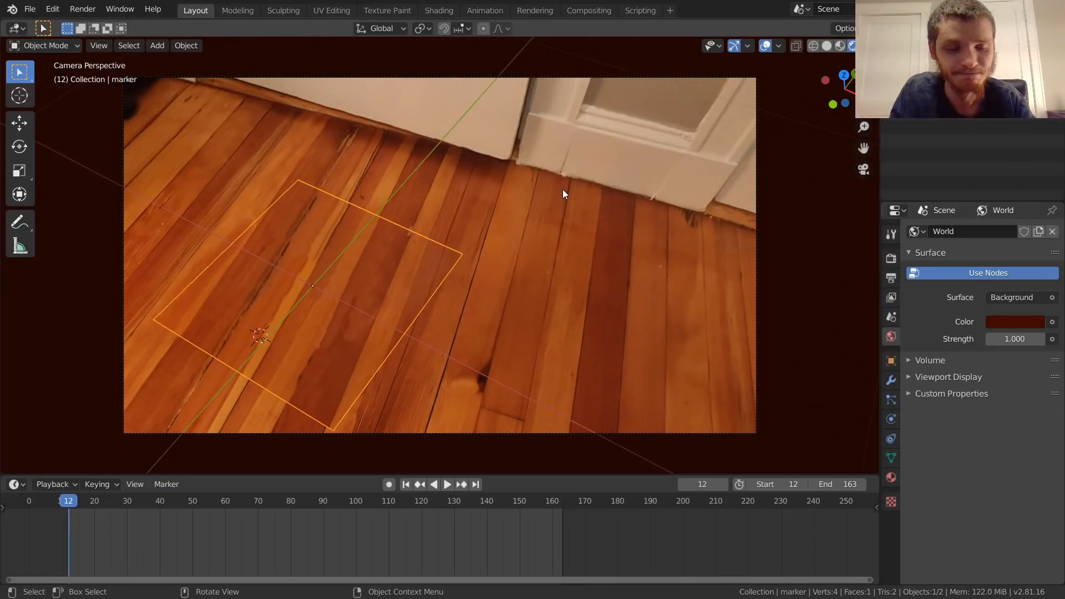
Step: Make the render's film background transparent and test-render the current frame
{"action": "left_click", "coordinate": [892, 259]}
{"action": "left_click", "coordinate": [917, 400]}
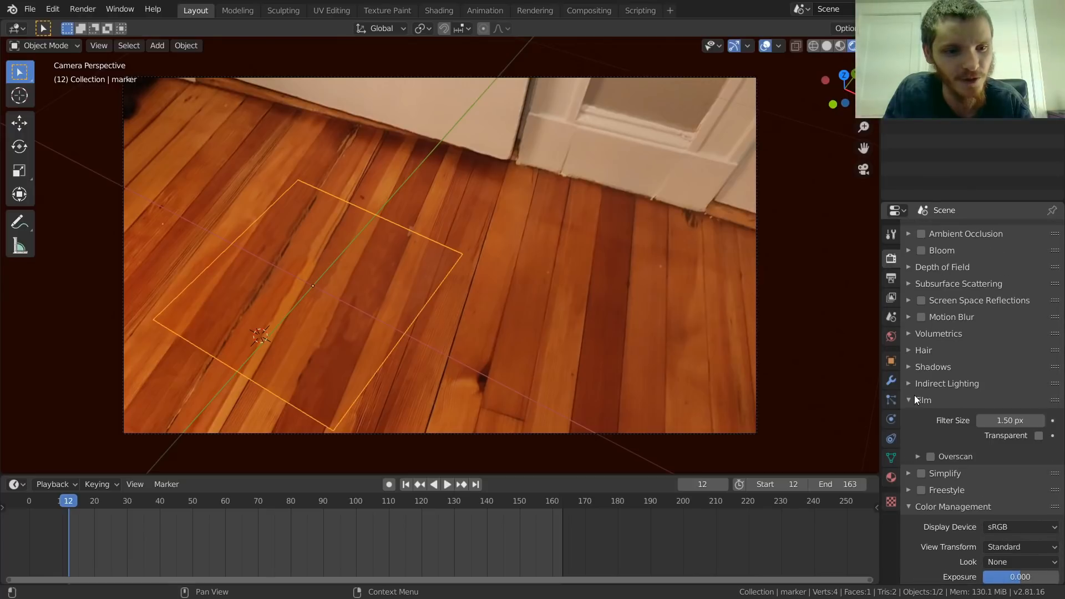
{"action": "left_click", "coordinate": [1039, 436]}
{"action": "key", "text": "F12"}
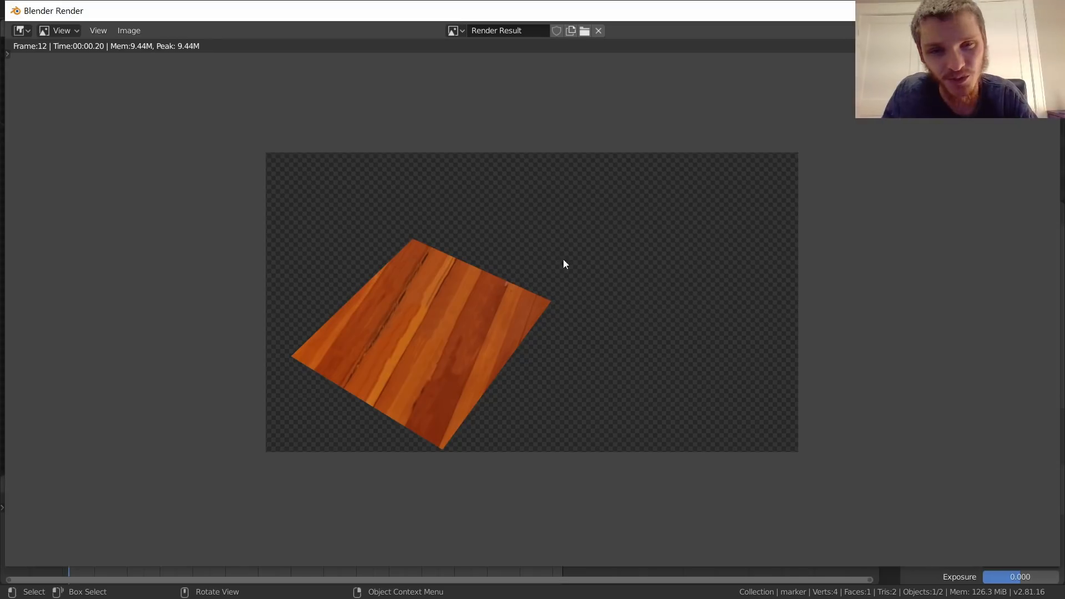
{"action": "key", "text": "Escape"}
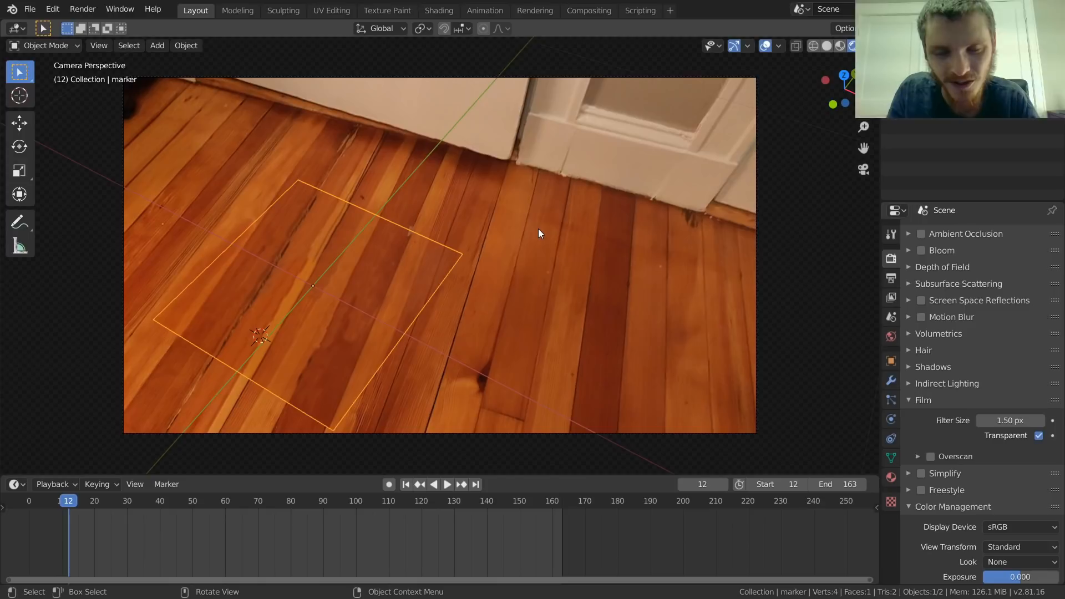
Step: Enable nodes in the Compositing workspace and move the Render Layers node farther away from the Composite node
{"action": "left_click", "coordinate": [580, 13]}
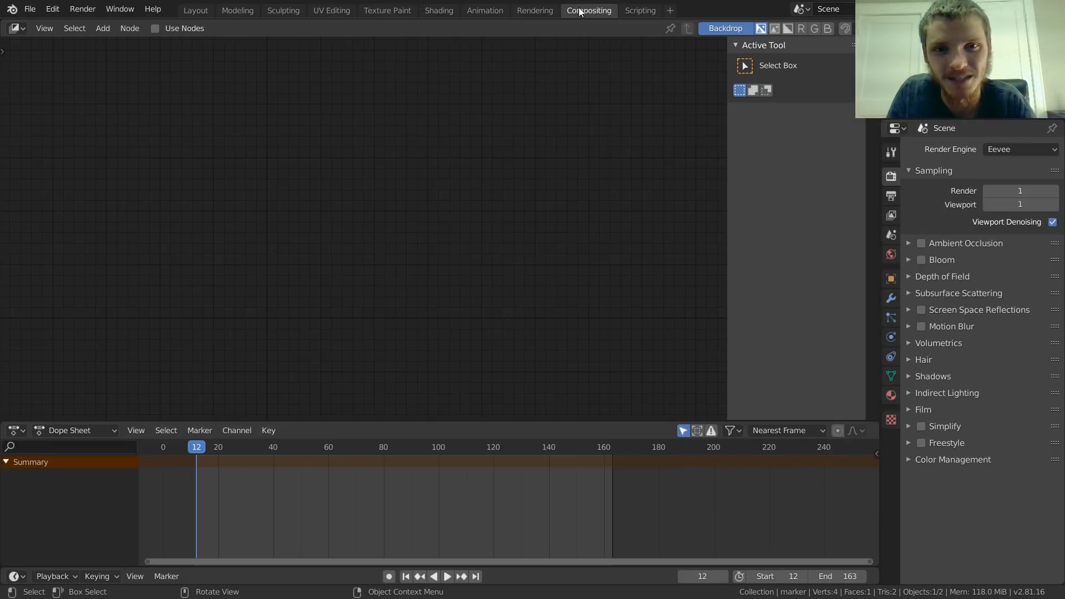
{"action": "left_click", "coordinate": [155, 29]}
{"action": "left_click", "coordinate": [161, 81]}
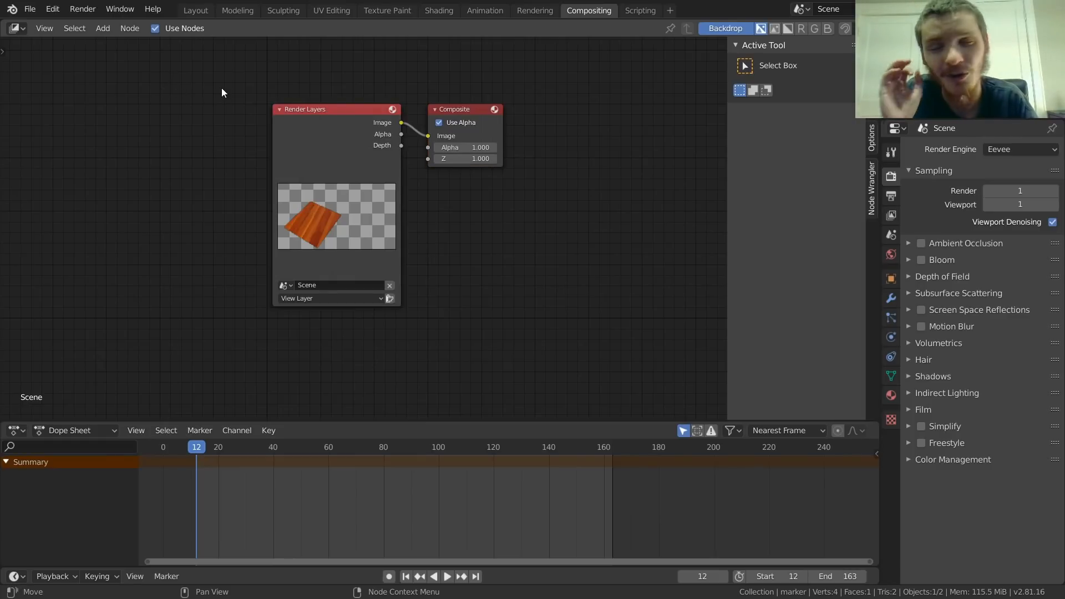
{"action": "left_click", "coordinate": [318, 125]}
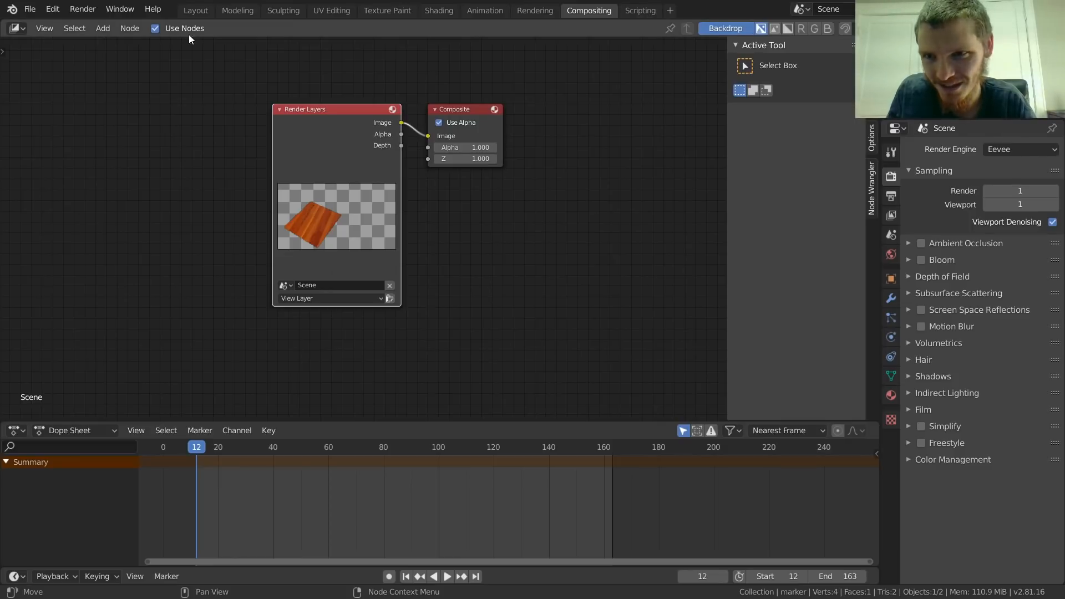
{"action": "left_click_drag", "start_coordinate": [358, 113], "coordinate": [193, 72]}
{"action": "middle_click_drag", "start_coordinate": [196, 127], "coordinate": [331, 136]}
{"action": "scroll", "coordinate": [331, 181], "scroll_direction": "up", "scroll_amount": 1}
{"action": "scroll", "coordinate": [267, 189], "scroll_direction": "up", "scroll_amount": 1}
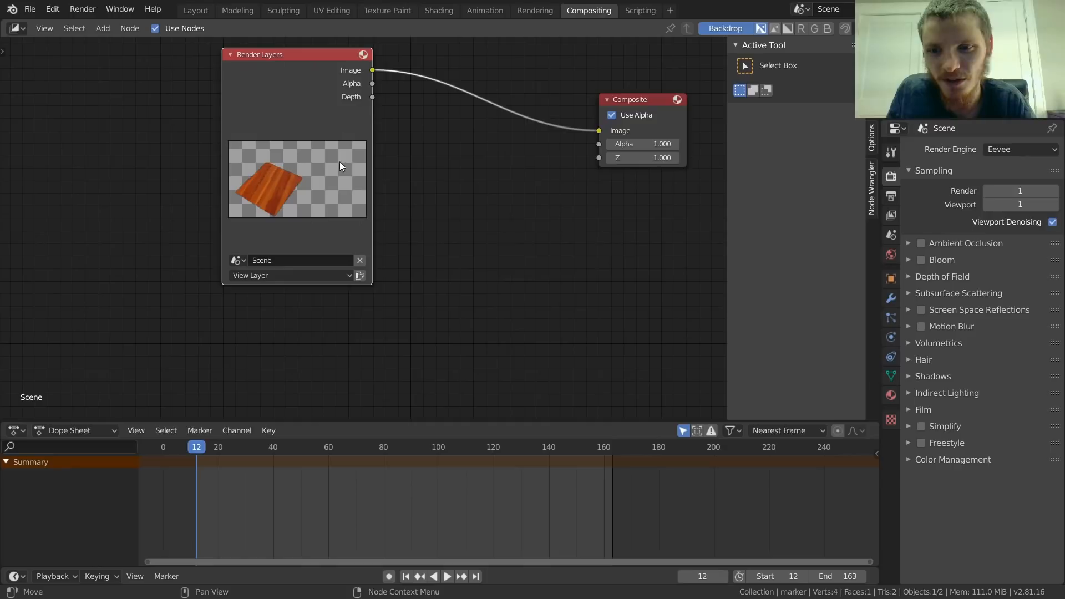
Step: Add a Viewer node fed by the Render Layers image output and place it below the Composite node
{"action": "left_click", "coordinate": [316, 51], "text": "ctrl+shift"}
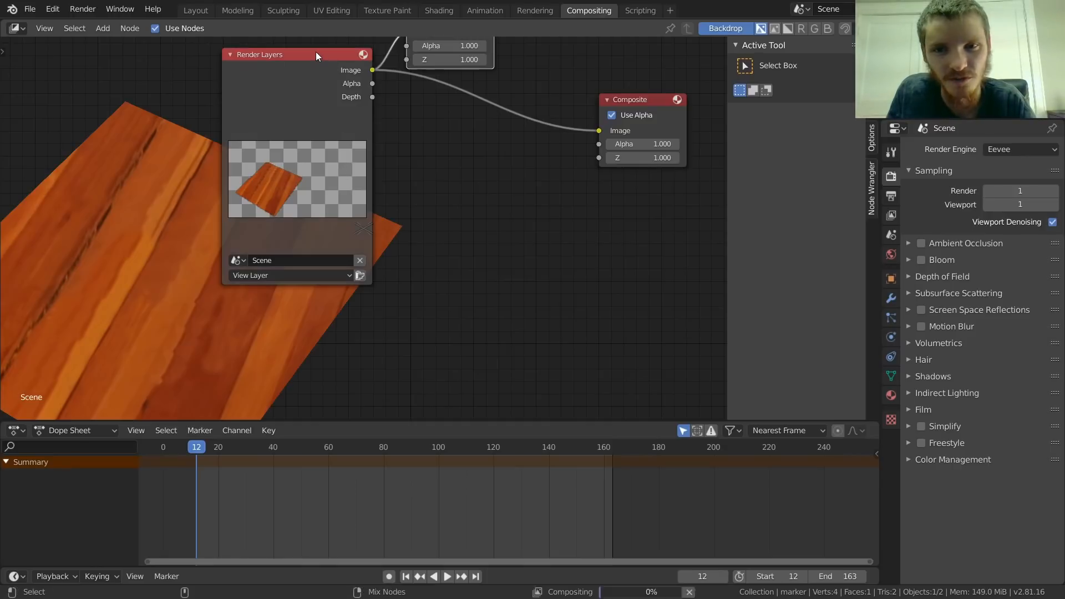
{"action": "scroll", "coordinate": [441, 79], "scroll_direction": "down", "scroll_amount": 2}
{"action": "left_click_drag", "start_coordinate": [421, 85], "coordinate": [511, 205]}
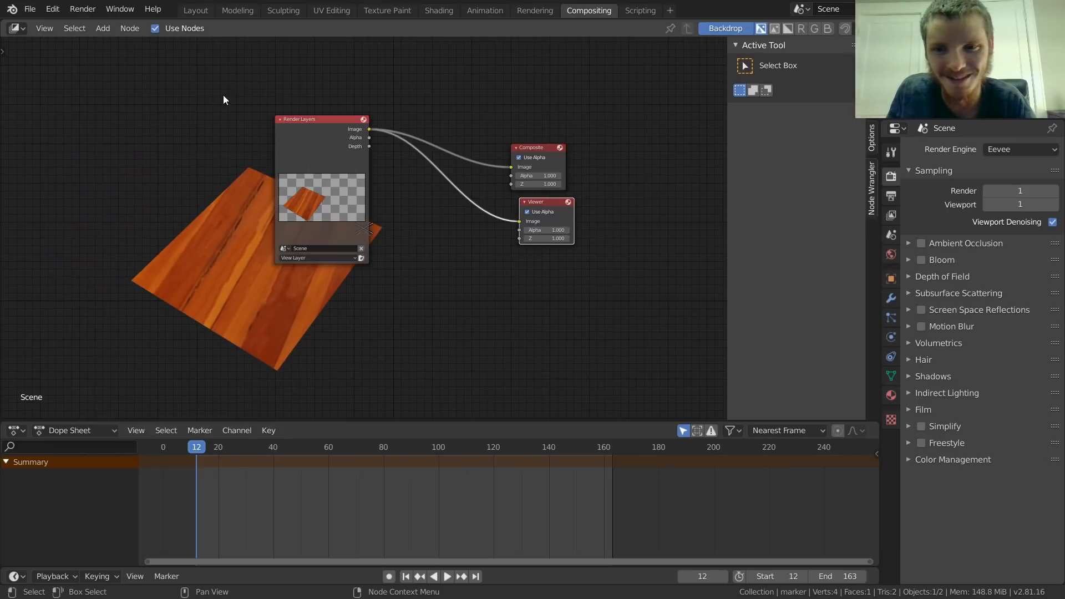
Step: Move the Render Layers node clear of the backdrop image and test-render frames 56 and 107
{"action": "left_click_drag", "start_coordinate": [308, 126], "coordinate": [120, 101]}
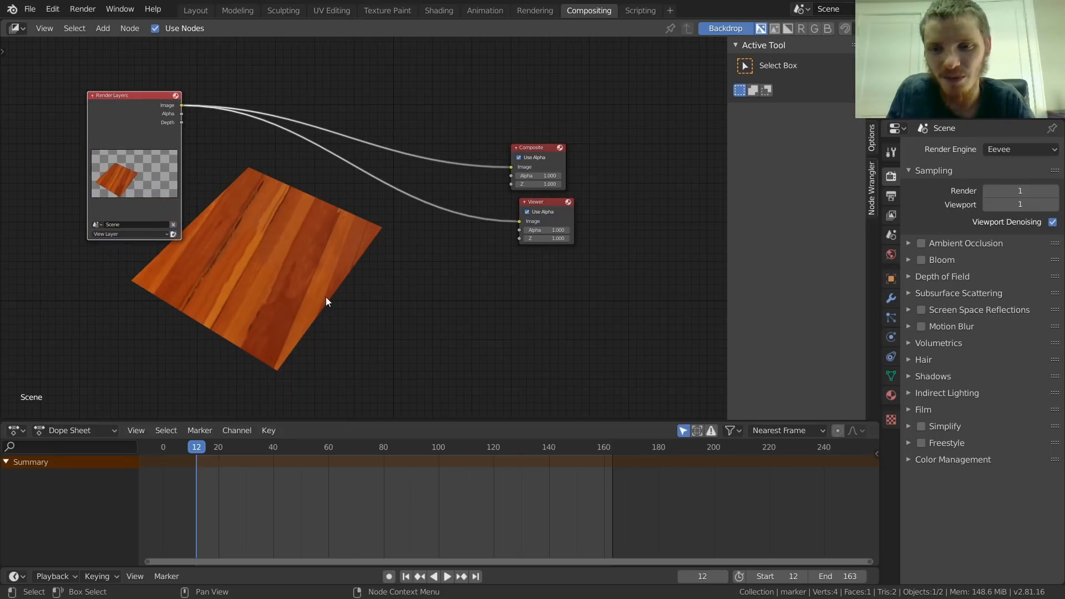
{"action": "left_click_drag", "start_coordinate": [236, 447], "coordinate": [313, 452]}
{"action": "key", "text": "F12"}
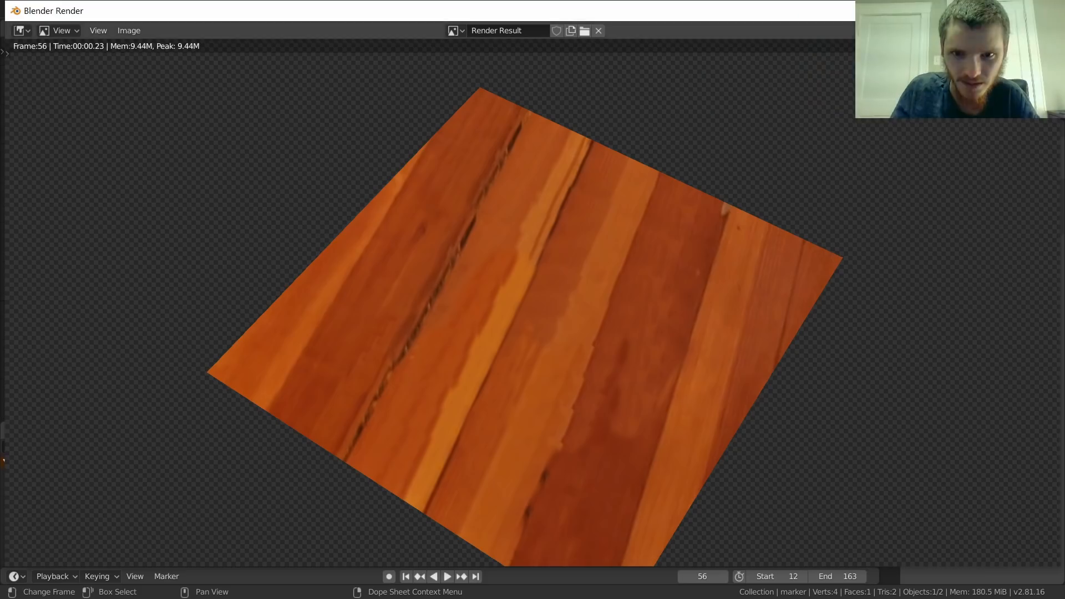
{"action": "left_click", "coordinate": [1044, 11]}
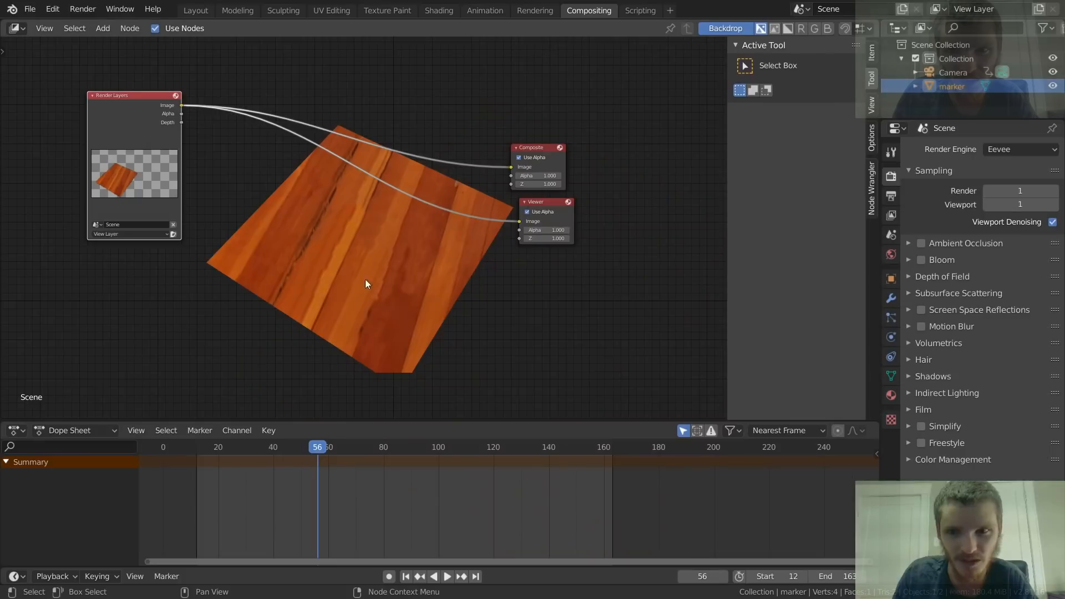
{"action": "left_click", "coordinate": [458, 450]}
{"action": "key", "text": "F12"}
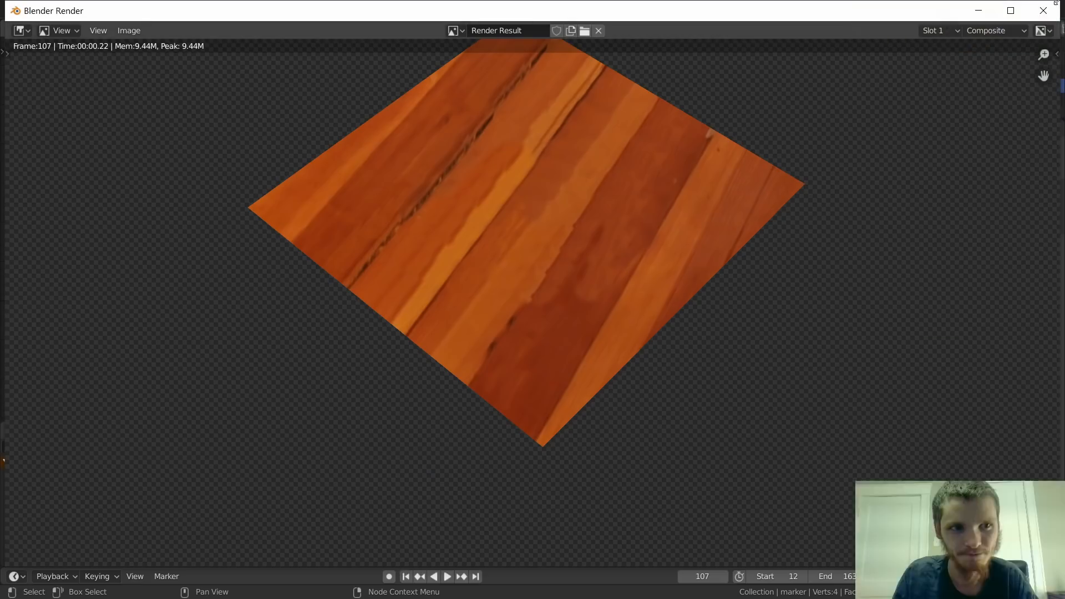
{"action": "key", "text": "Escape"}
Step: Rename the scene's view layer to layer1 from the Layout workspace
{"action": "scroll", "coordinate": [274, 198], "scroll_direction": "up", "scroll_amount": 2}
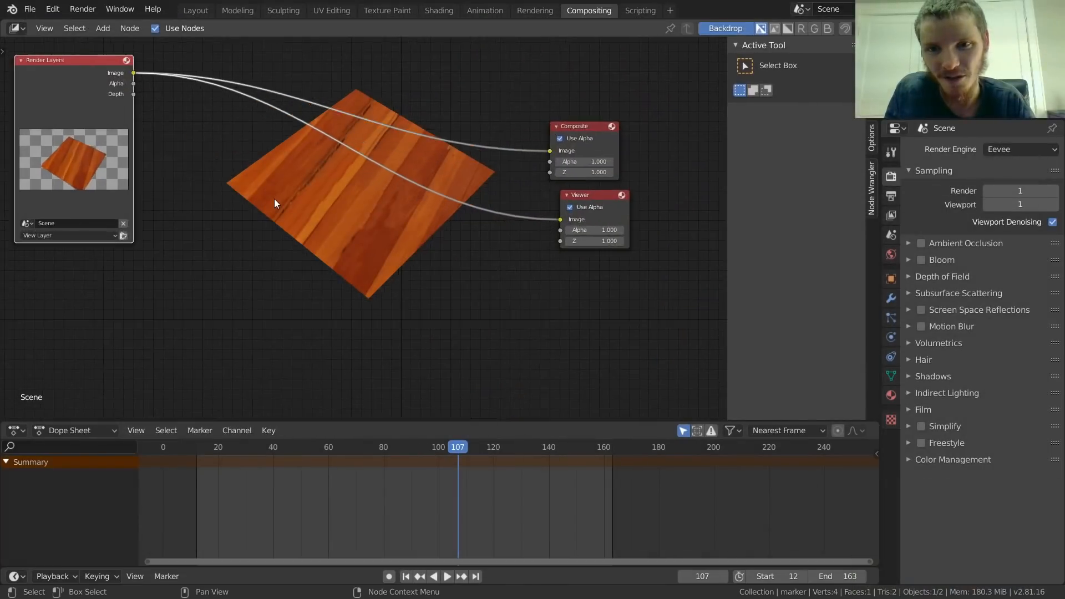
{"action": "middle_click_drag", "start_coordinate": [274, 198], "coordinate": [352, 245]}
{"action": "scroll", "coordinate": [169, 304], "scroll_direction": "up", "scroll_amount": 3}
{"action": "left_click", "coordinate": [149, 318]}
{"action": "left_click", "coordinate": [118, 332]}
{"action": "left_click", "coordinate": [209, 9]}
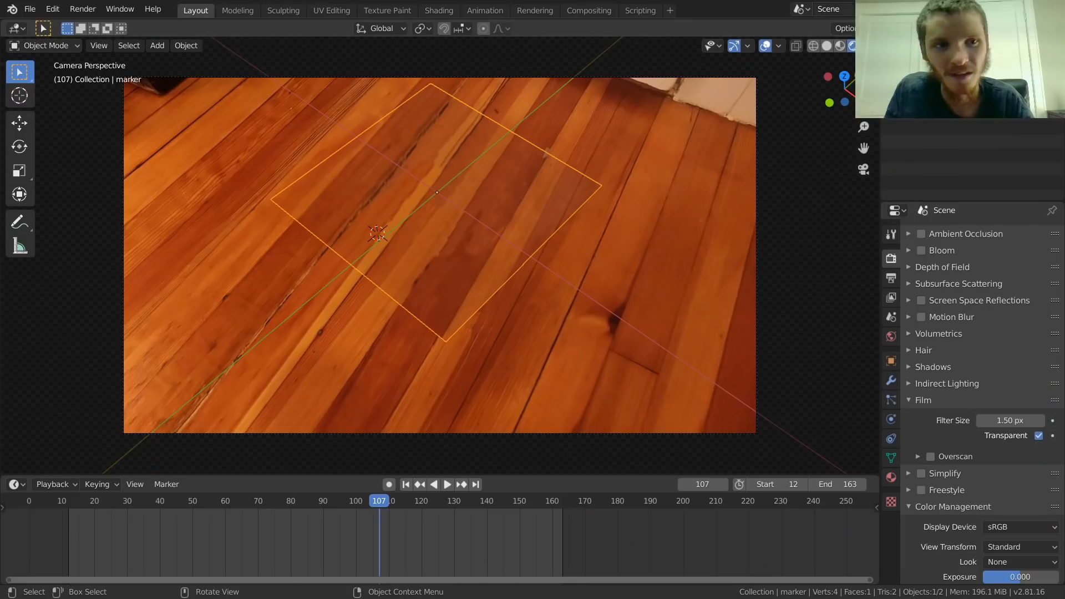
{"action": "double_click", "coordinate": [981, 9]}
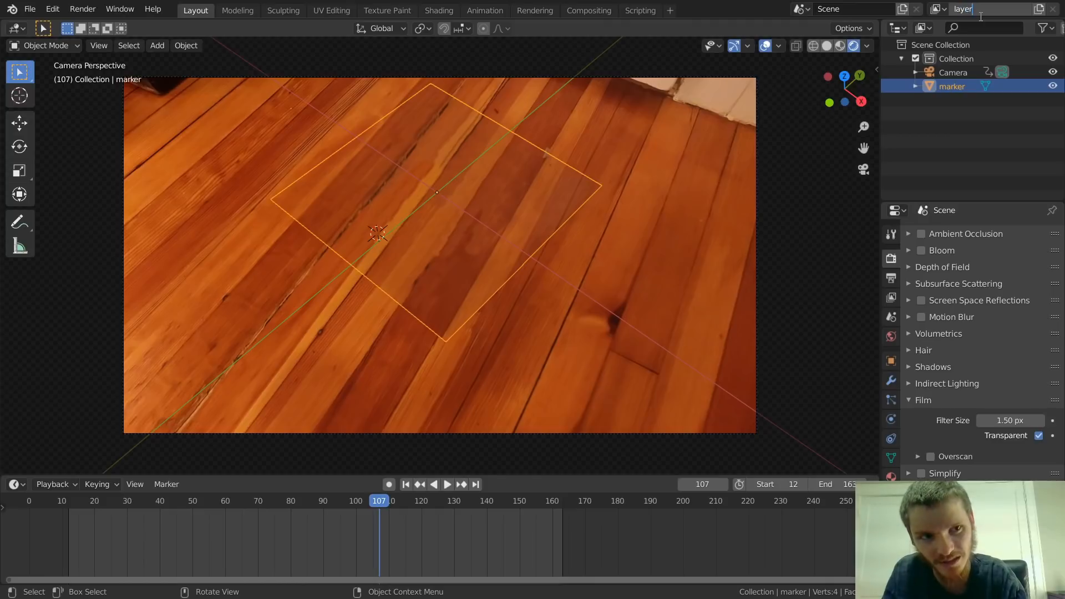
Step: Select layer1 as the Render Layers node's view layer in the Compositing workspace and re-render frame 107
{"action": "left_click", "coordinate": [569, 11]}
{"action": "left_click", "coordinate": [136, 320]}
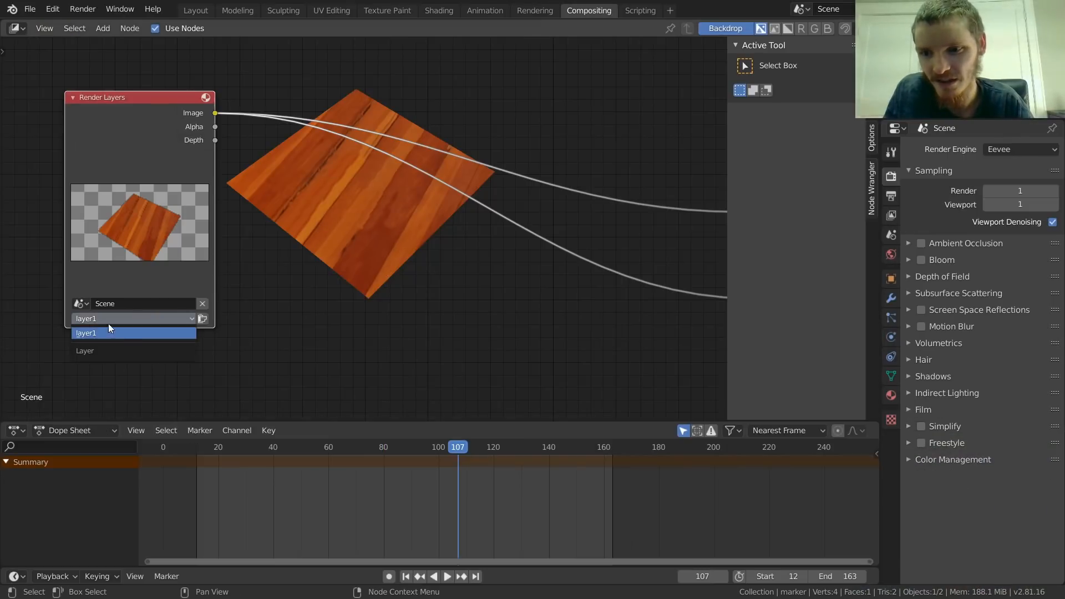
{"action": "left_click", "coordinate": [107, 330]}
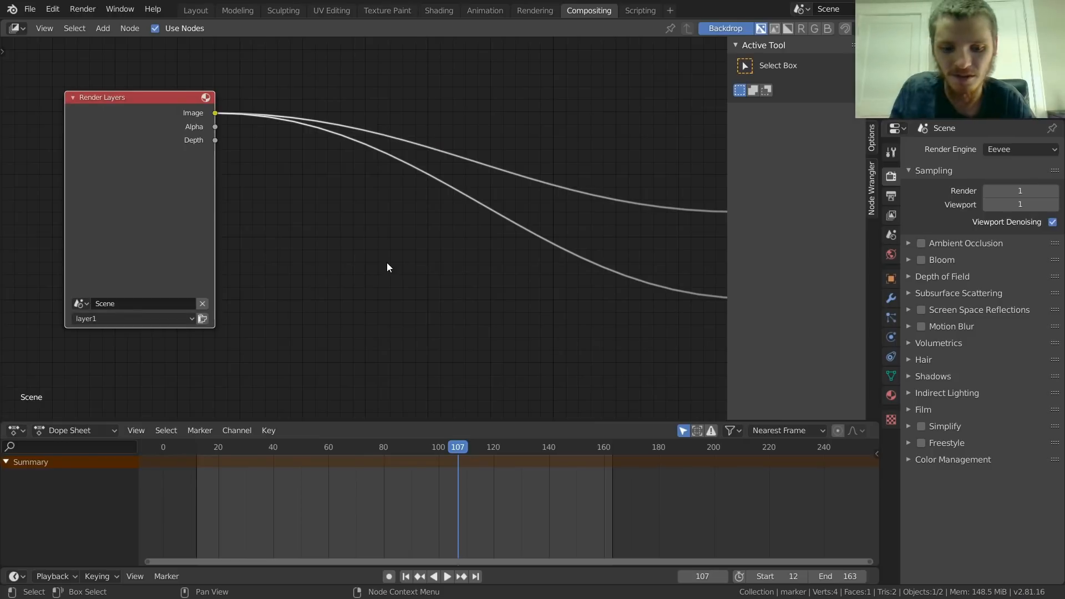
{"action": "key", "text": "F12"}
{"action": "left_click", "coordinate": [1057, 10]}
Step: Move the Render Layers node up and add an Image node directly below it
{"action": "scroll", "coordinate": [371, 274], "scroll_direction": "down", "scroll_amount": 3}
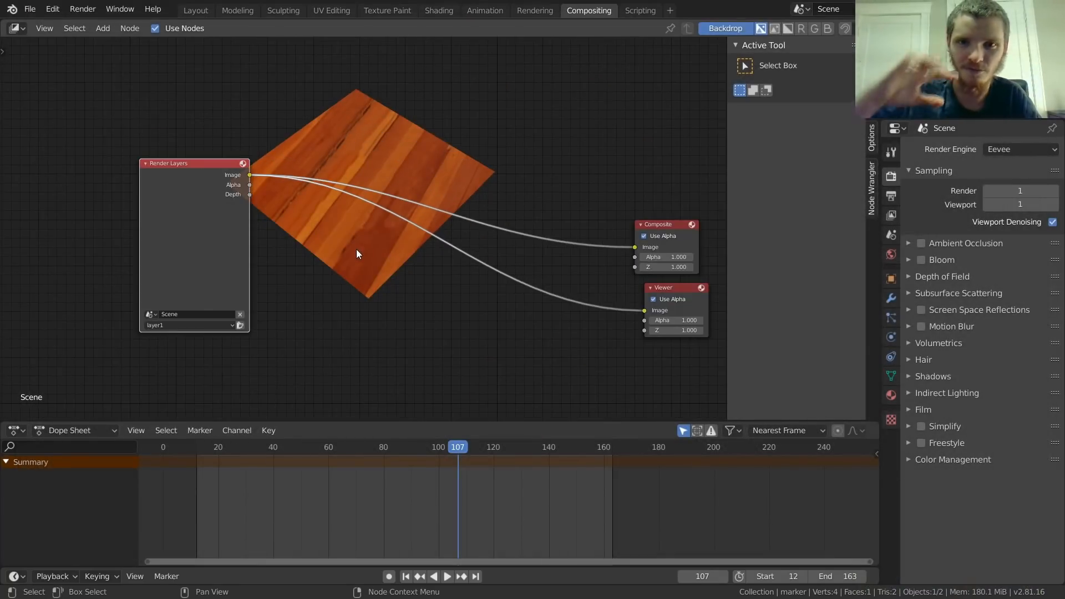
{"action": "left_click_drag", "start_coordinate": [188, 194], "coordinate": [197, 126]}
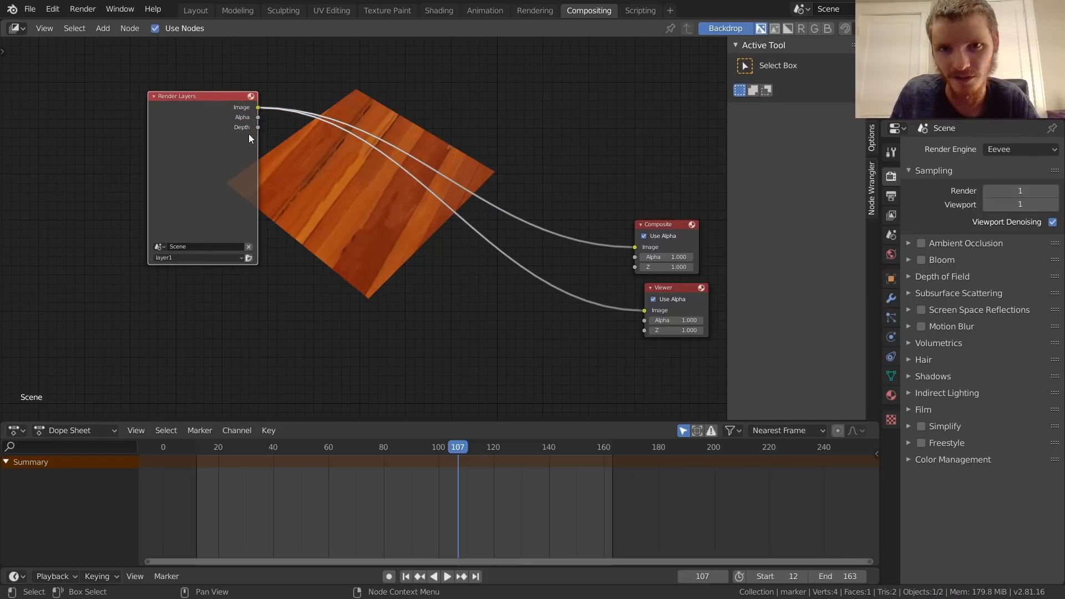
{"action": "key", "text": "shift+a"}
{"action": "left_click", "coordinate": [308, 77]}
{"action": "type", "text": "im"}
{"action": "left_click", "coordinate": [326, 113]}
{"action": "left_click", "coordinate": [179, 276]}
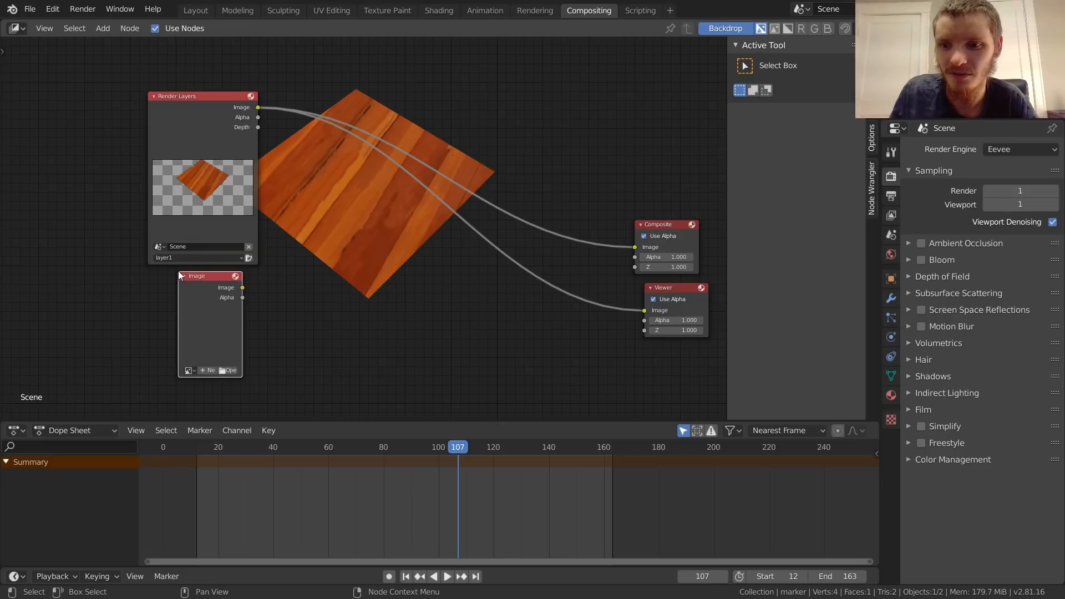
Step: Assign sequence_0012.png to the Image node and set its number of frames to 50000
{"action": "middle_click_drag", "start_coordinate": [236, 292], "coordinate": [360, 222]}
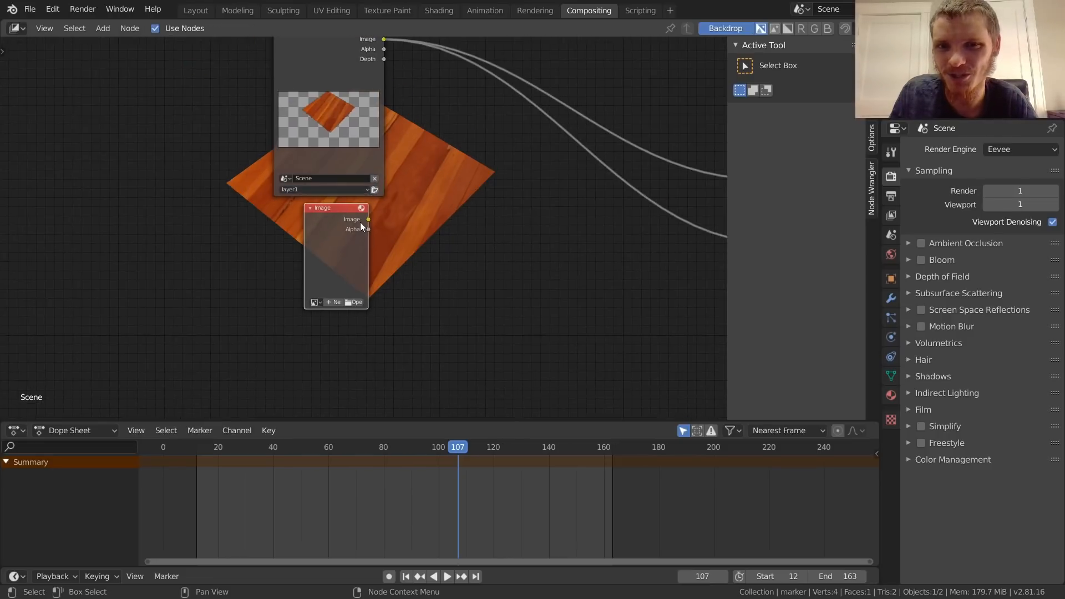
{"action": "scroll", "coordinate": [360, 222], "scroll_direction": "up", "scroll_amount": 5}
{"action": "left_click", "coordinate": [290, 338]}
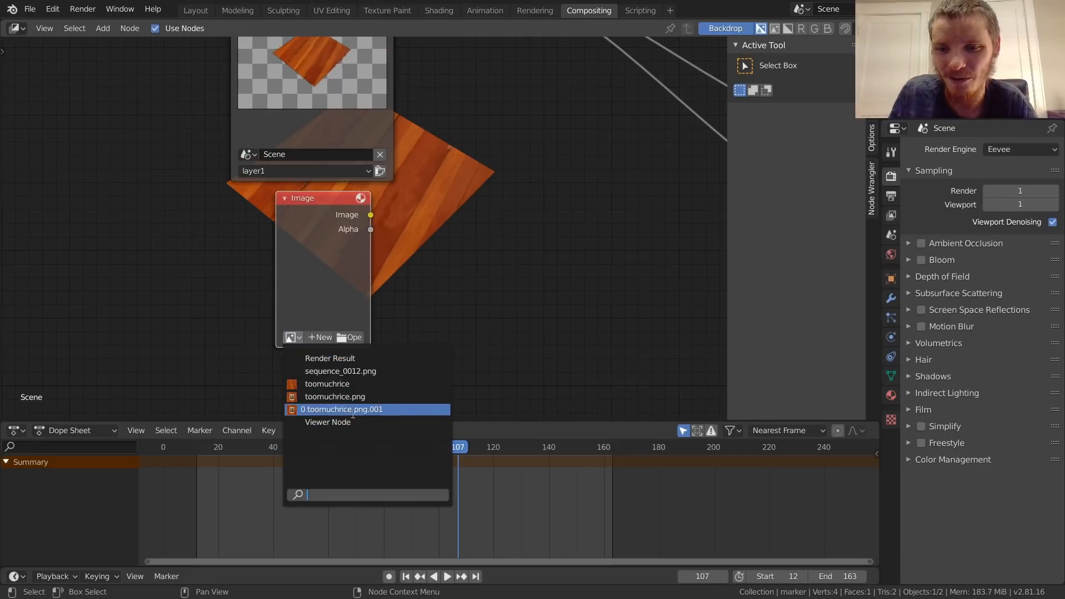
{"action": "left_click", "coordinate": [343, 373]}
{"action": "middle_click_drag", "start_coordinate": [401, 310], "coordinate": [388, 230]}
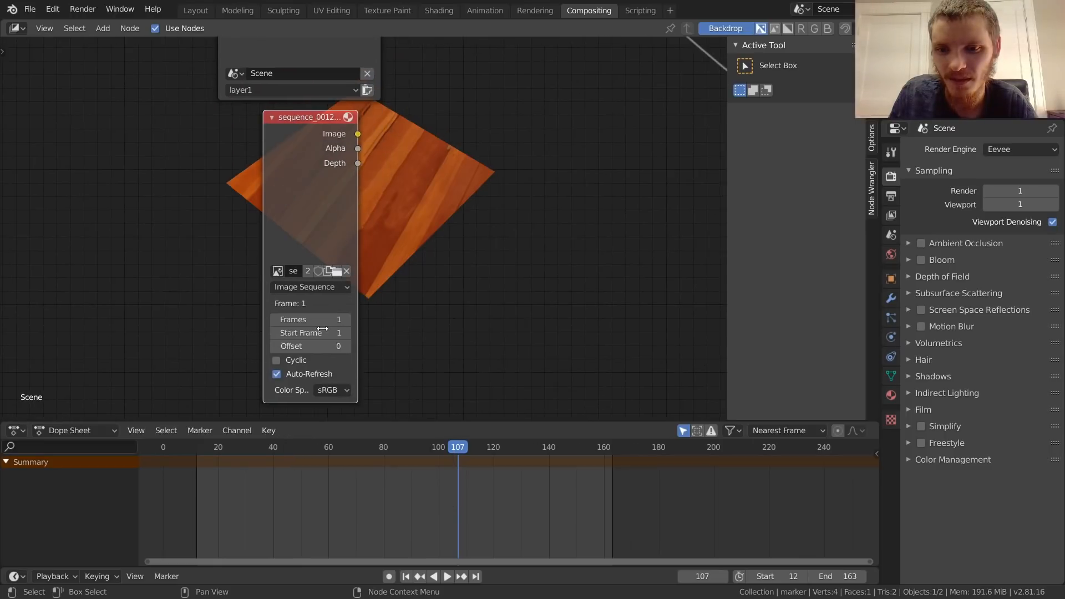
{"action": "left_click", "coordinate": [319, 322]}
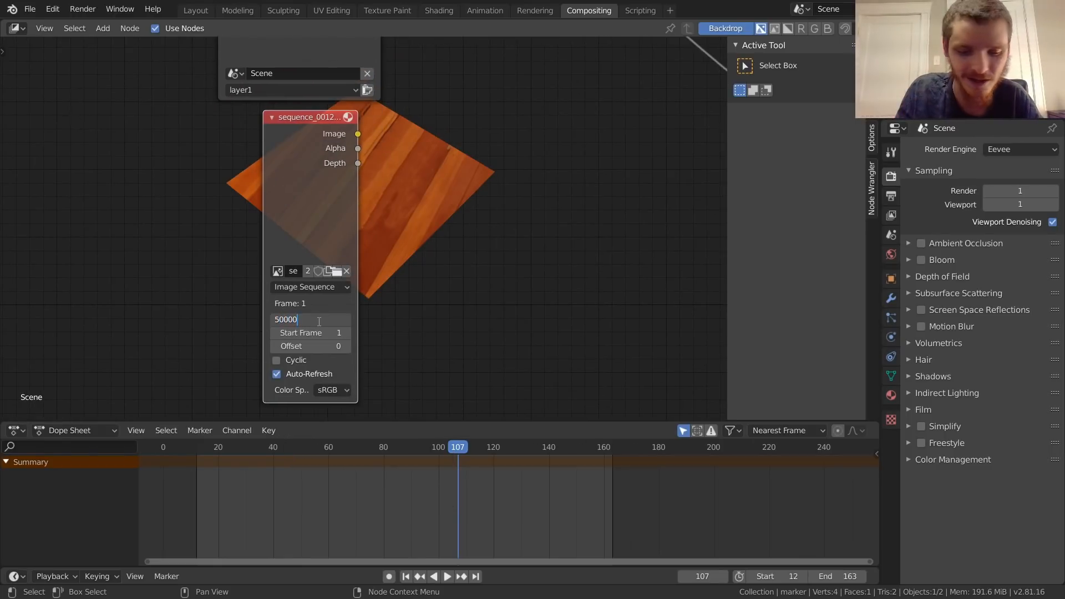
{"action": "key", "text": "Return"}
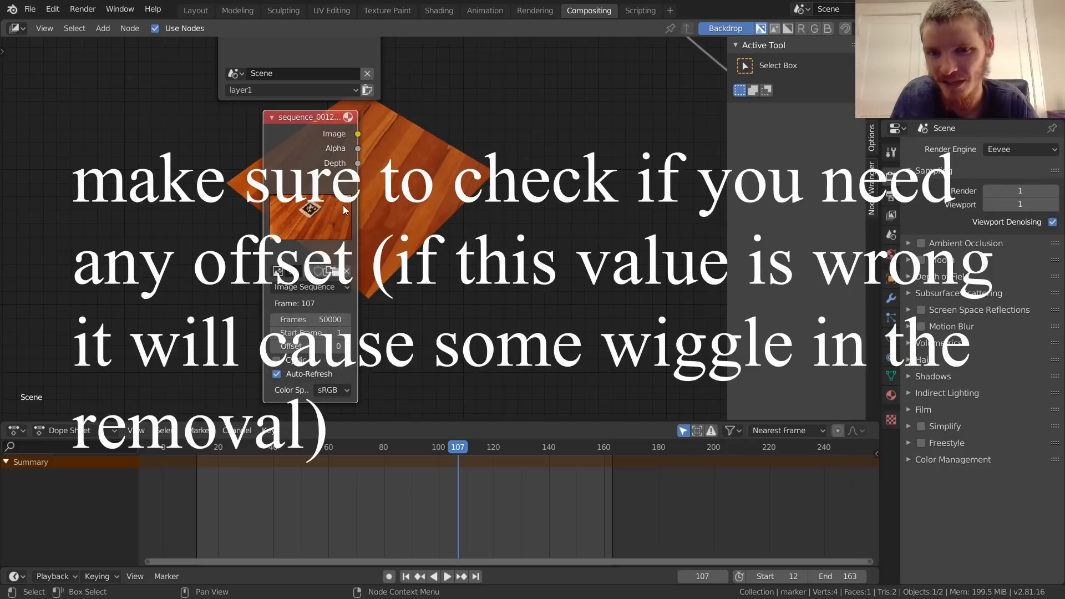
Step: Route the image sequence node to the Viewer and play back the footage from the start frame
{"action": "scroll", "coordinate": [344, 207], "scroll_direction": "down", "scroll_amount": 3}
{"action": "middle_click_drag", "start_coordinate": [397, 154], "coordinate": [282, 183]}
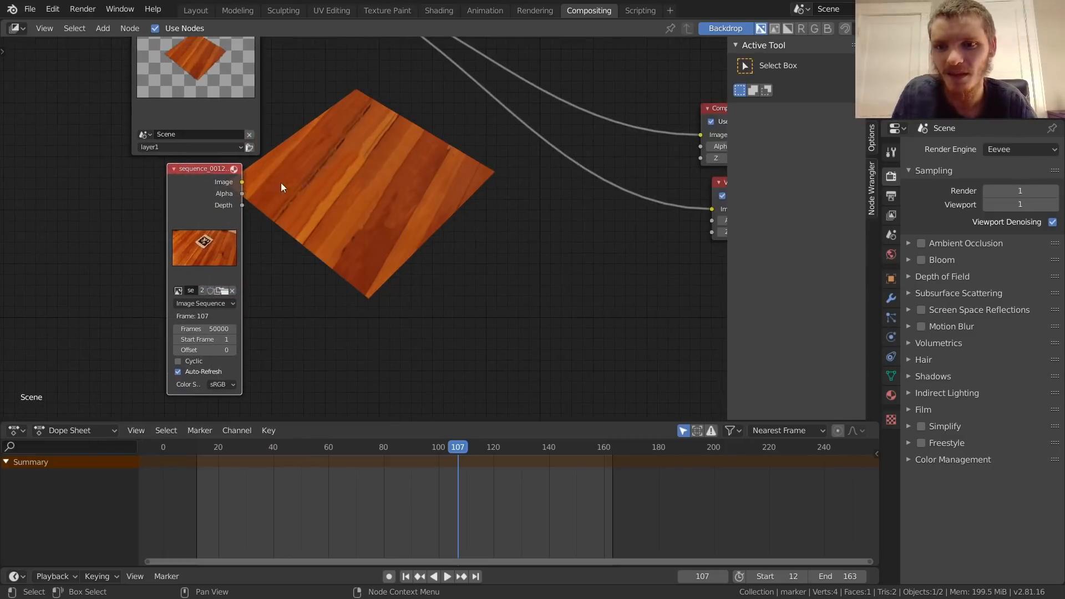
{"action": "left_click", "coordinate": [216, 166], "text": "ctrl+shift"}
{"action": "key", "text": "shift+Left"}
{"action": "key", "text": "space"}
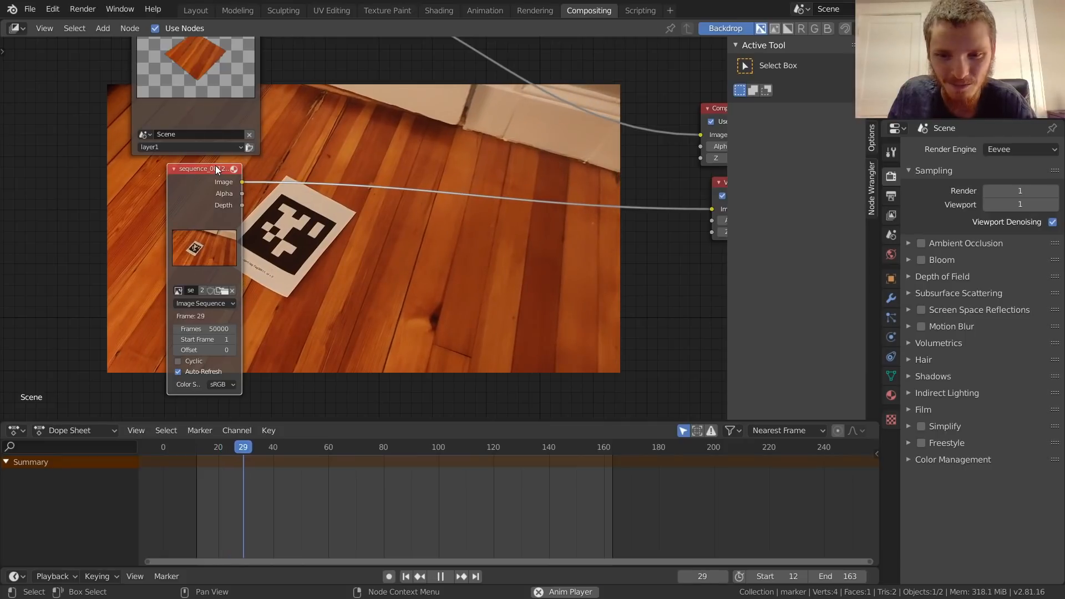
{"action": "key", "text": "space"}
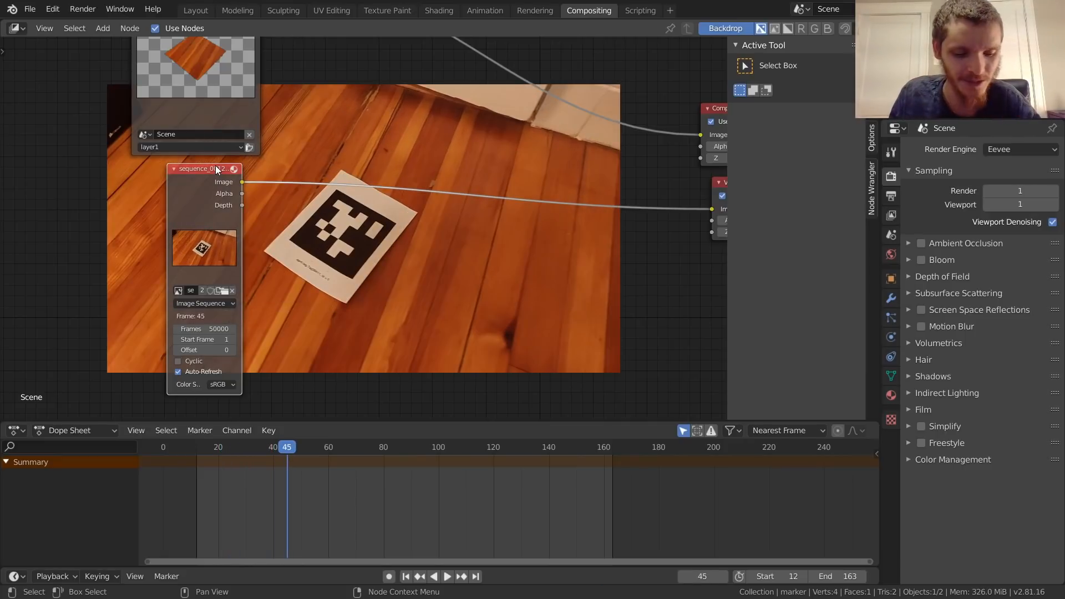
Step: Step forward frame by frame to check the image sequence, and return to the start frame
{"action": "key", "text": "Right"}
{"action": "key", "text": "Right"}
{"action": "key", "text": "Right"}
{"action": "key", "text": "Right"}
{"action": "key", "text": "Right"}
{"action": "key", "text": "Right"}
{"action": "key", "text": "Right"}
{"action": "key", "text": "Right"}
{"action": "key", "text": "Right"}
{"action": "key", "text": "Right"}
{"action": "key", "text": "Right"}
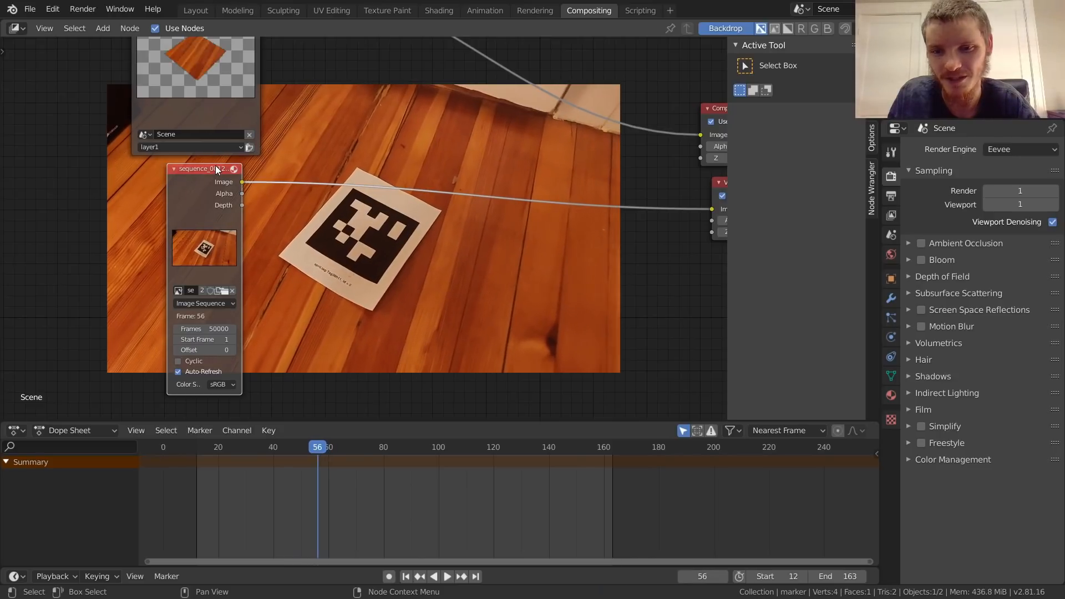
{"action": "key", "text": "shift+Left"}
Step: Combine the Render Layers and image sequence outputs through an Alpha Over node feeding the Composite node
{"action": "middle_click_drag", "start_coordinate": [275, 166], "coordinate": [315, 295]}
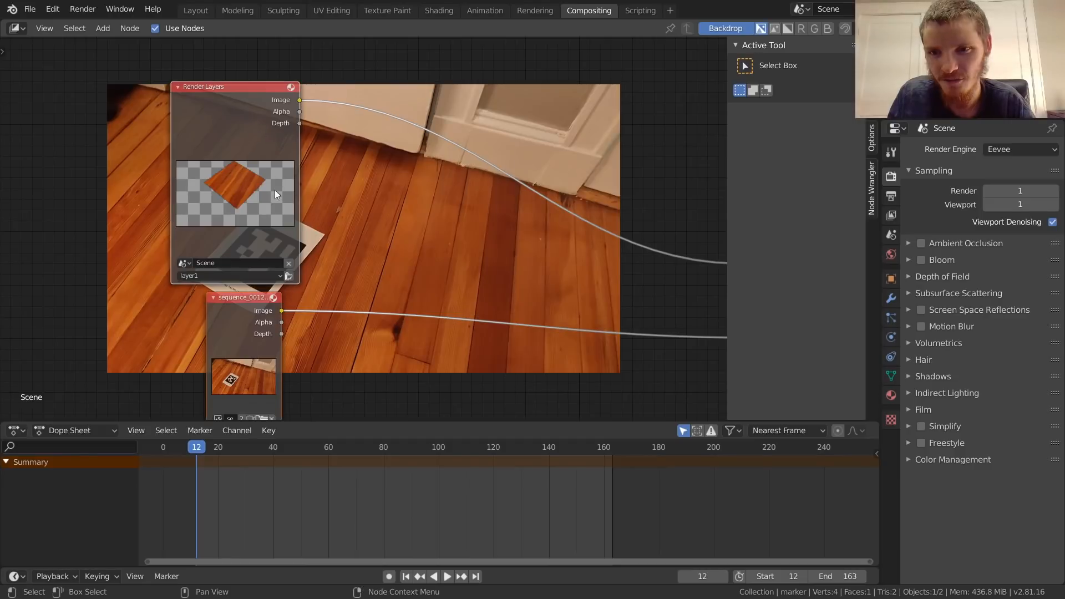
{"action": "scroll", "coordinate": [185, 351], "scroll_direction": "down", "scroll_amount": 2}
{"action": "left_click_drag", "start_coordinate": [149, 353], "coordinate": [299, 155]}
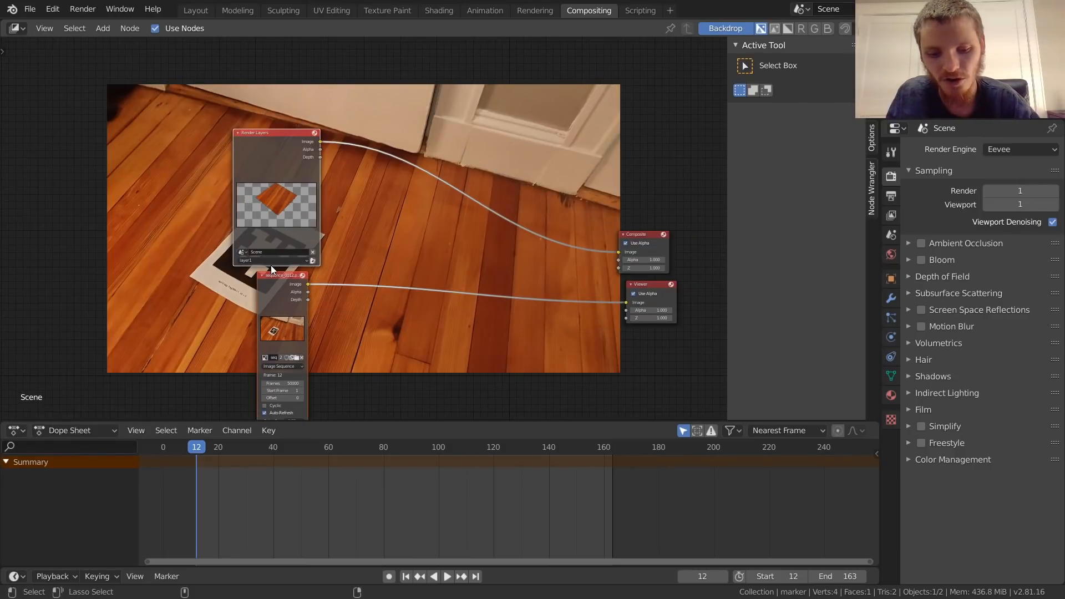
{"action": "key", "text": "ctrl+alt+0"}
{"action": "scroll", "coordinate": [434, 176], "scroll_direction": "up", "scroll_amount": 2}
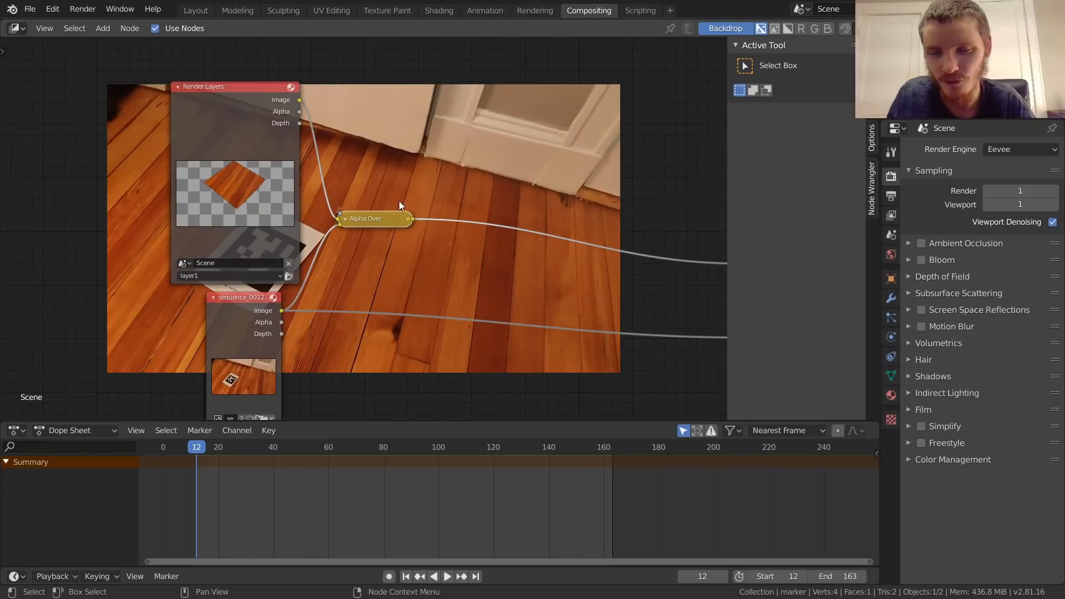
{"action": "key", "text": "shift+a"}
{"action": "left_click", "coordinate": [386, 114]}
{"action": "type", "text": "alpha"}
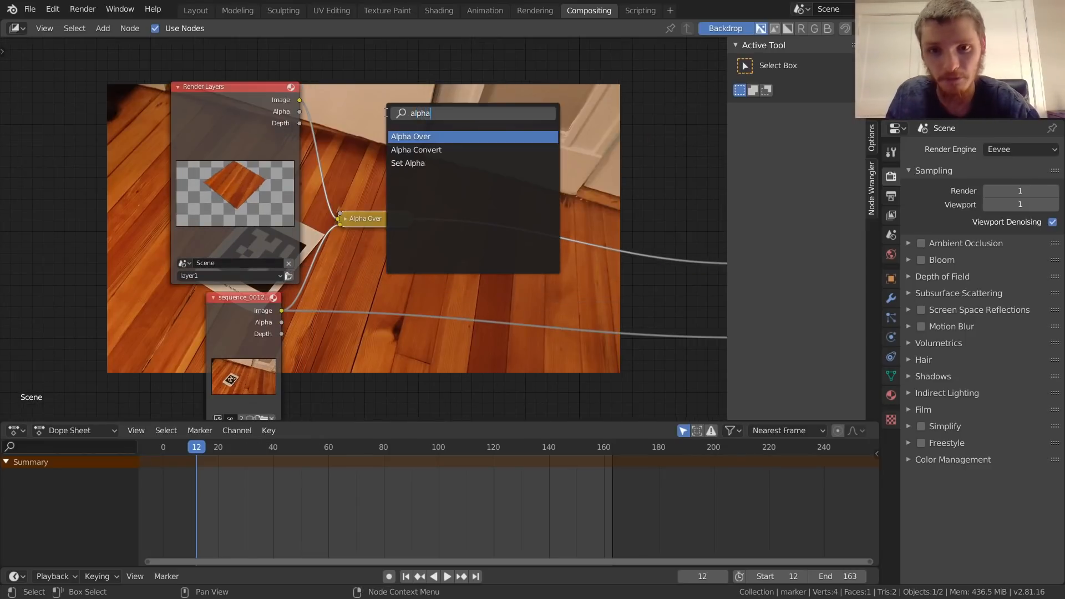
{"action": "left_click", "coordinate": [422, 135]}
{"action": "left_click", "coordinate": [450, 68]}
{"action": "key", "text": "x"}
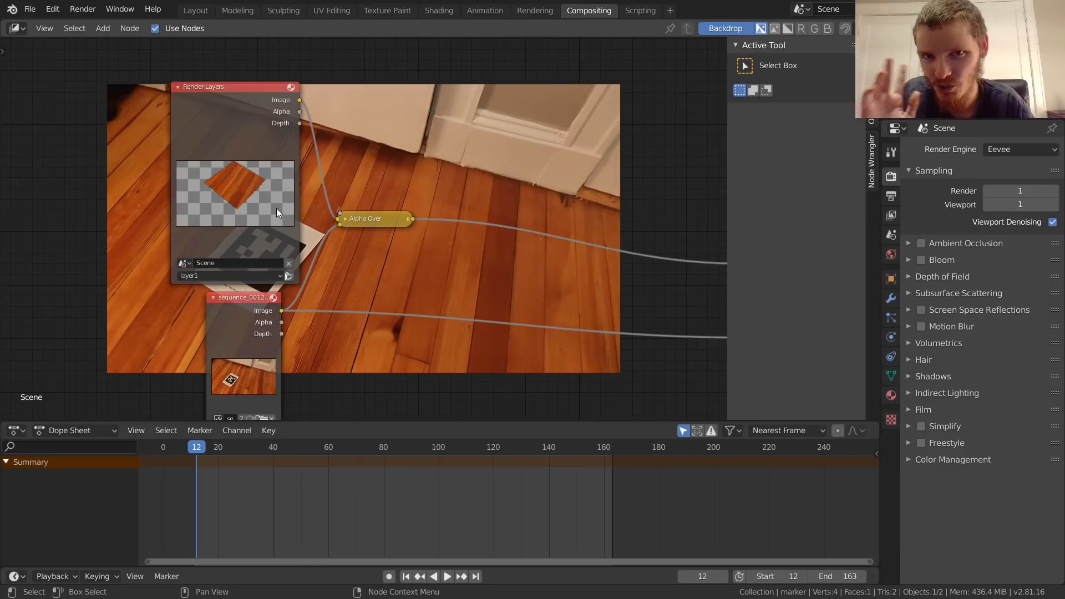
Step: Expand the Alpha Over node and route its output to the Viewer node as well
{"action": "left_click", "coordinate": [345, 219]}
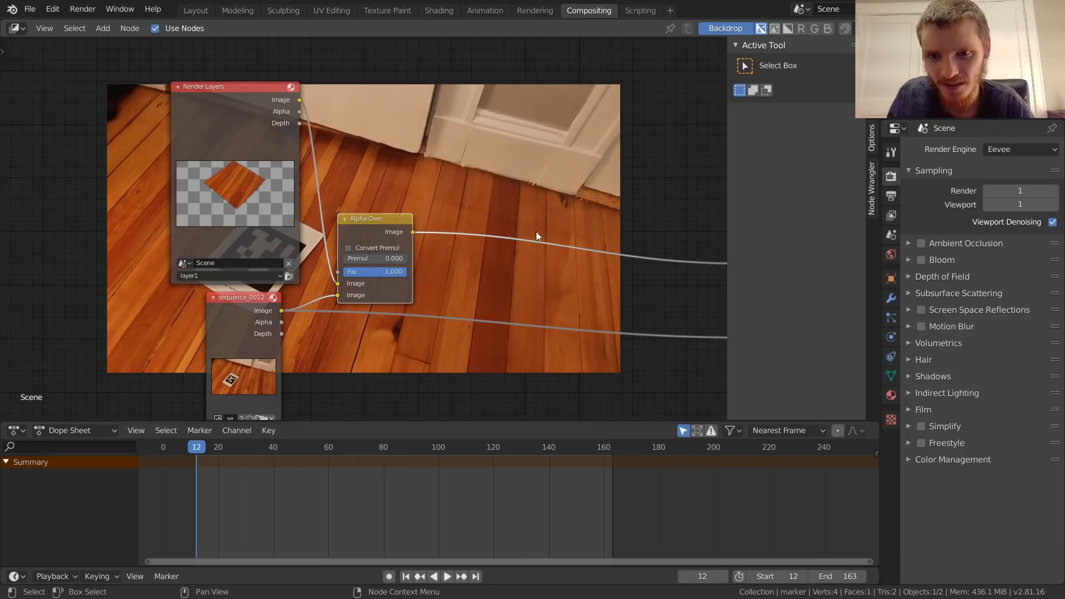
{"action": "middle_click_drag", "start_coordinate": [544, 237], "coordinate": [443, 213]}
{"action": "left_click", "coordinate": [285, 204], "text": "ctrl+shift"}
{"action": "left_click_drag", "start_coordinate": [291, 199], "coordinate": [366, 160]}
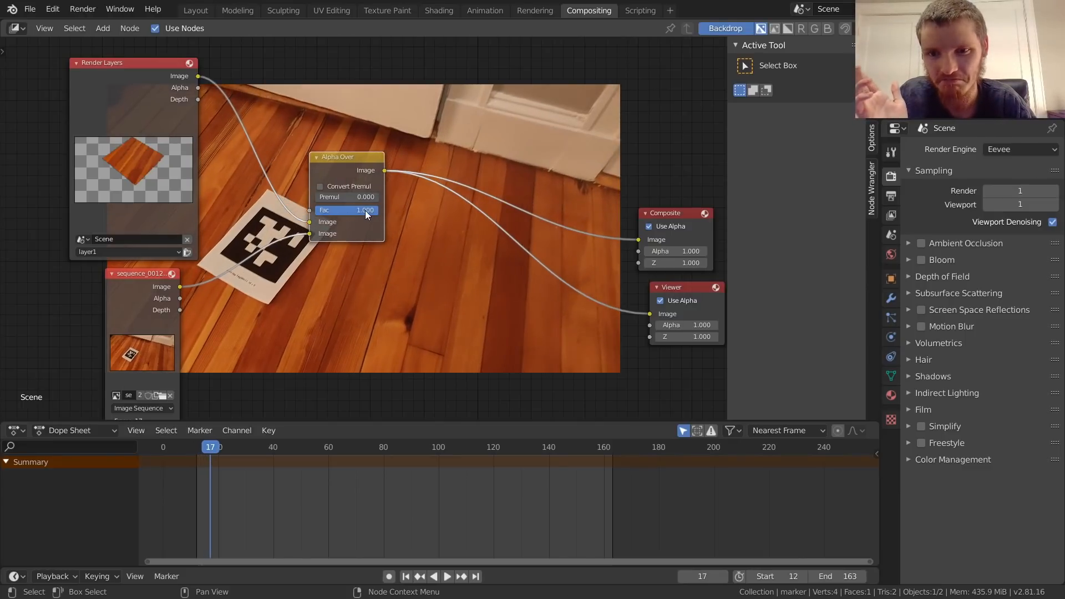
Step: Swap the Alpha Over inputs so the render lies over the image sequence, and test-render frame 18
{"action": "scroll", "coordinate": [360, 208], "scroll_direction": "up", "scroll_amount": 1}
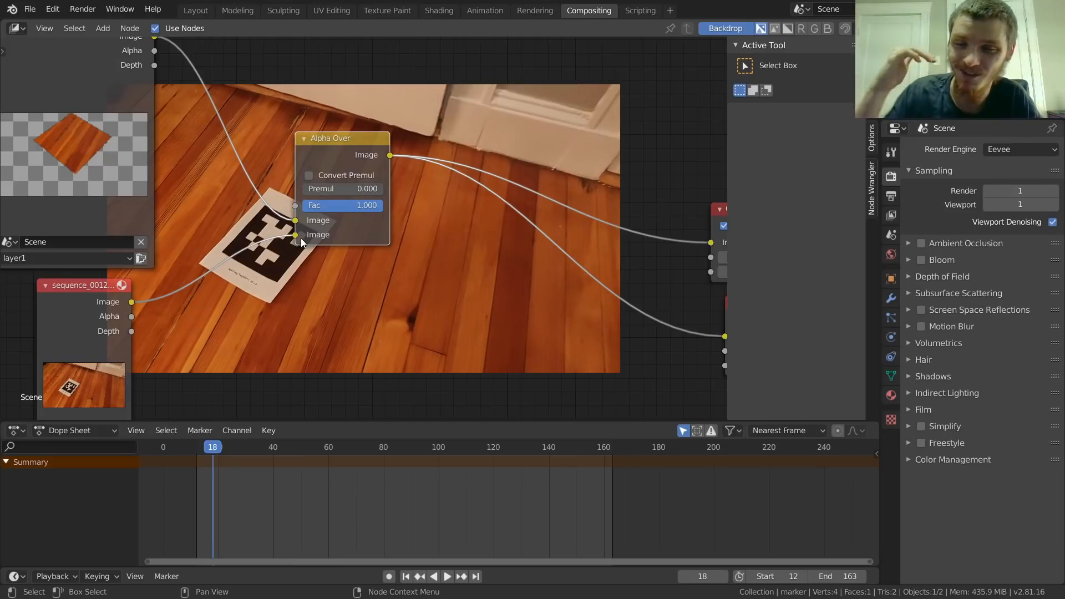
{"action": "middle_click_drag", "start_coordinate": [195, 289], "coordinate": [311, 240]}
{"action": "left_click_drag", "start_coordinate": [221, 234], "coordinate": [201, 247]}
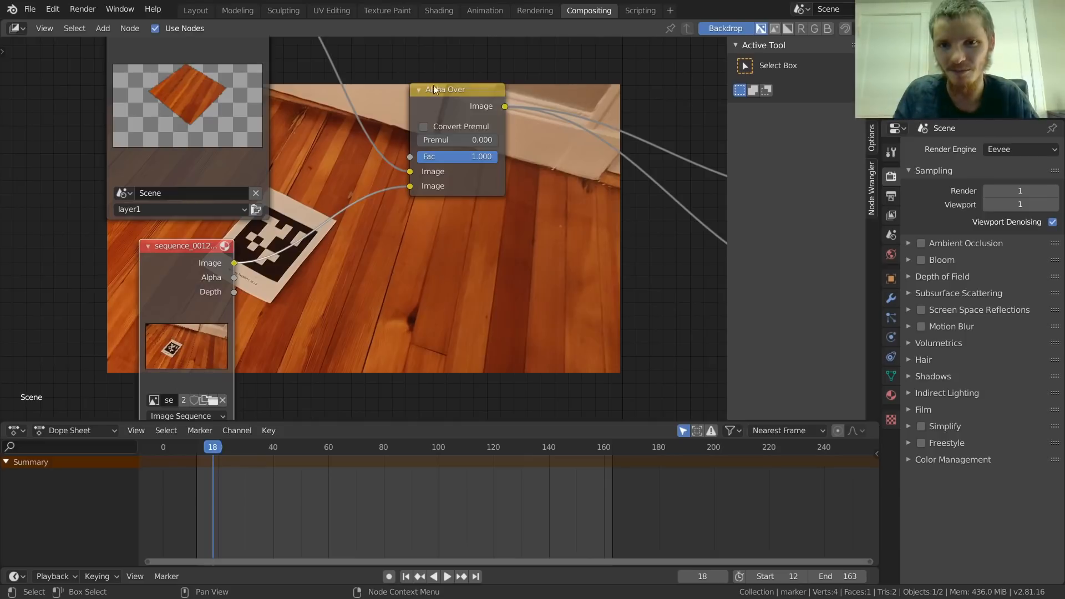
{"action": "left_click_drag", "start_coordinate": [407, 174], "coordinate": [410, 185]}
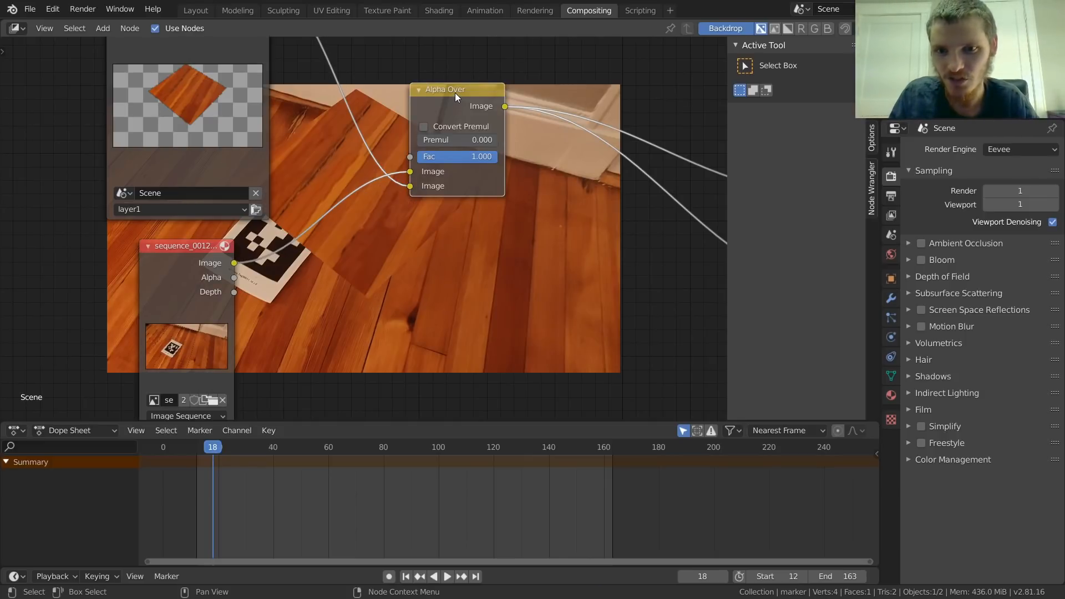
{"action": "middle_click_drag", "start_coordinate": [364, 235], "coordinate": [285, 151]}
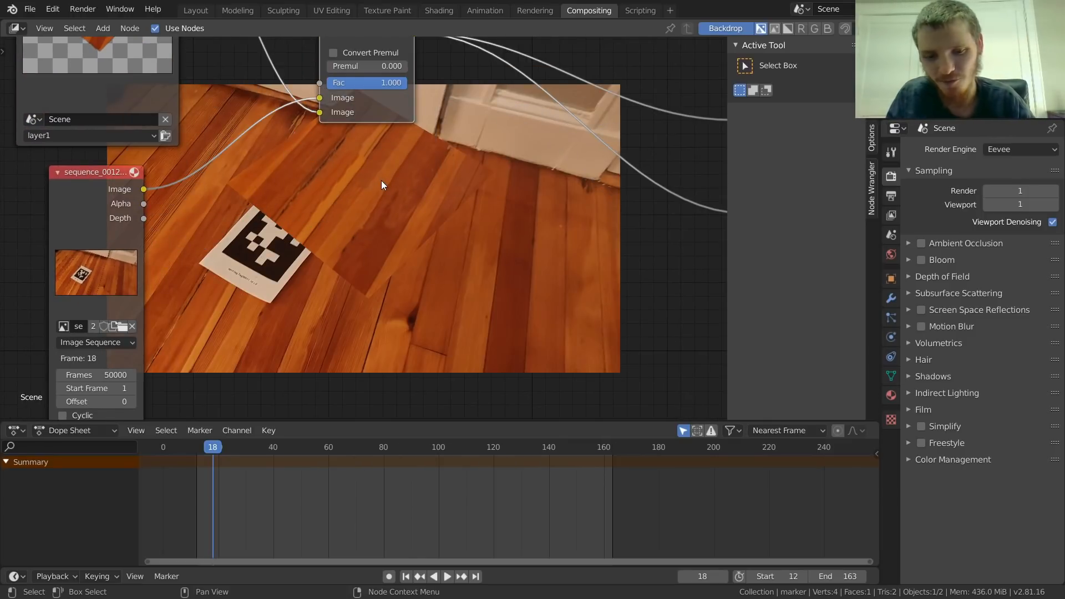
{"action": "key", "text": "F12"}
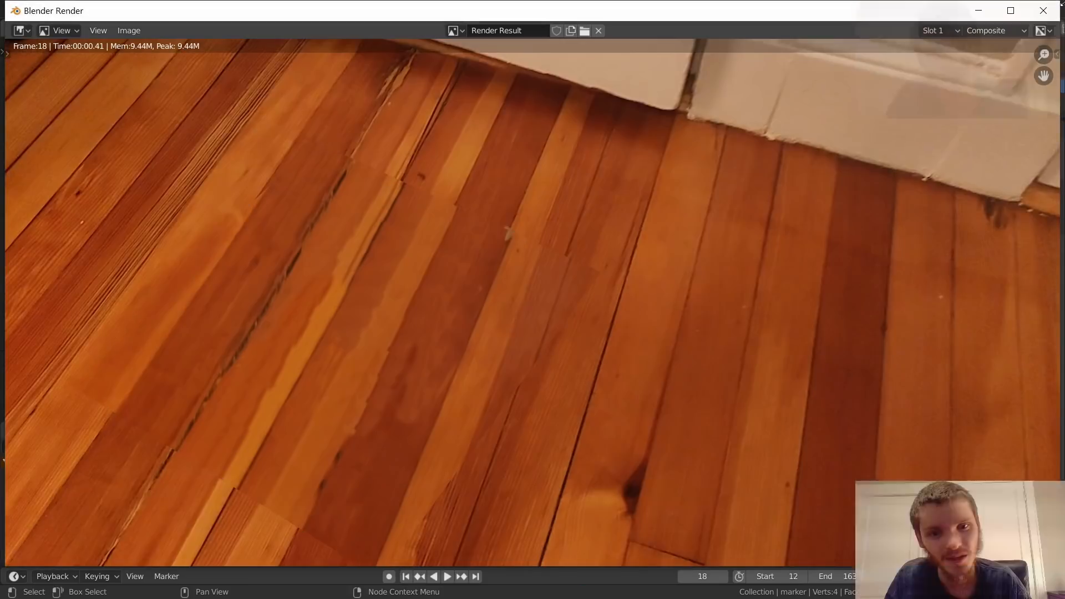
{"action": "key", "text": "Escape"}
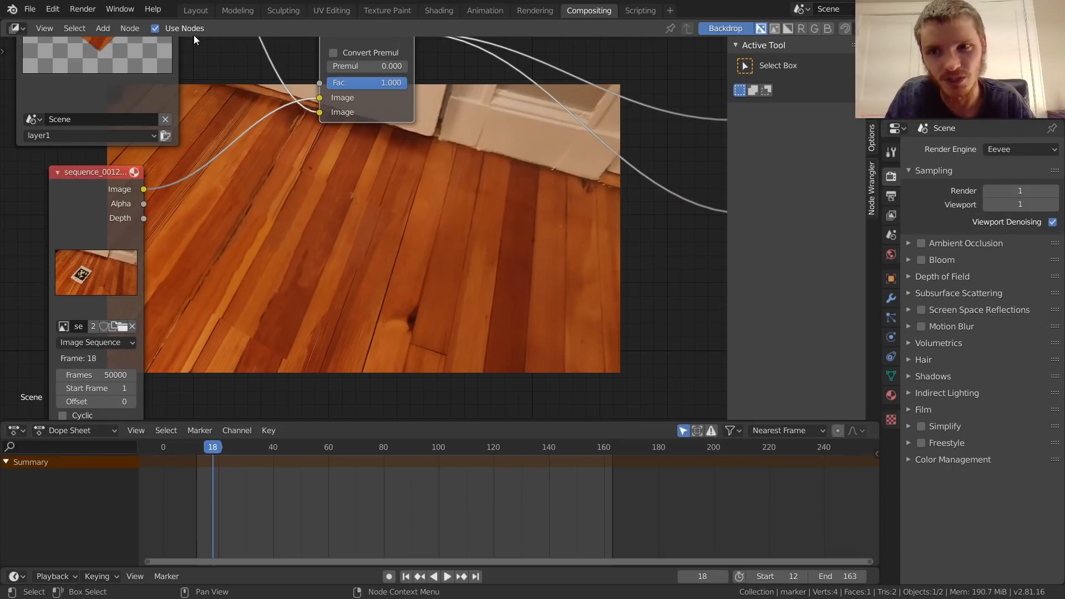
Step: Return to the Layout workspace and save the Blender file
{"action": "left_click", "coordinate": [198, 12]}
{"action": "key", "text": "Home"}
{"action": "key", "text": "ctrl+s"}
{"action": "scroll", "coordinate": [442, 283], "scroll_direction": "up", "scroll_amount": 3}
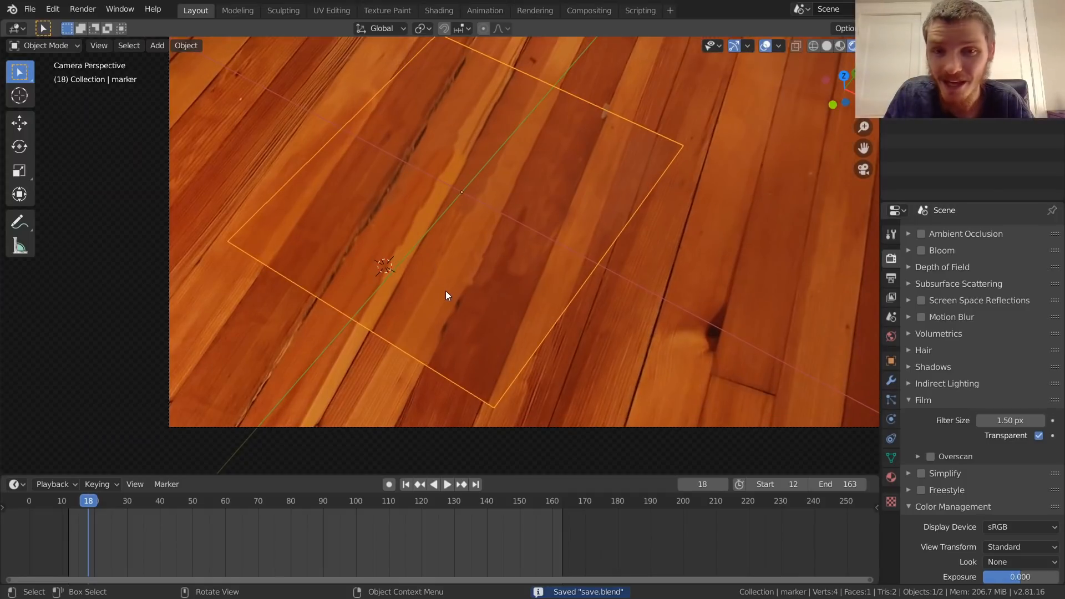
Step: Try to nudge the marker plane along the X axis at frame 12
{"action": "left_click_drag", "start_coordinate": [189, 505], "coordinate": [166, 497]}
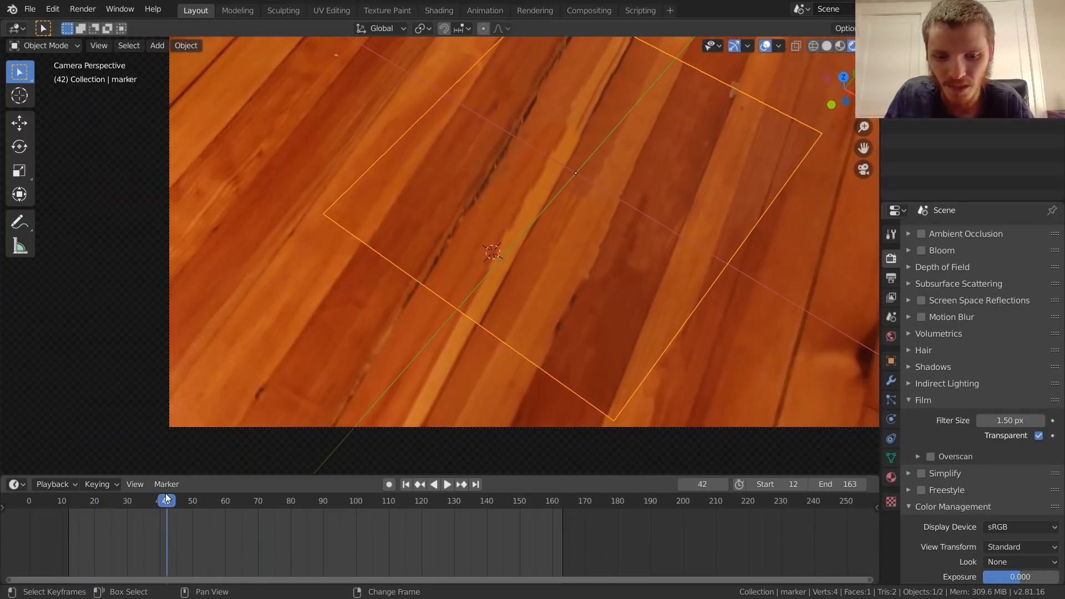
{"action": "key", "text": "shift+Left"}
{"action": "scroll", "coordinate": [335, 315], "scroll_direction": "up", "scroll_amount": 3}
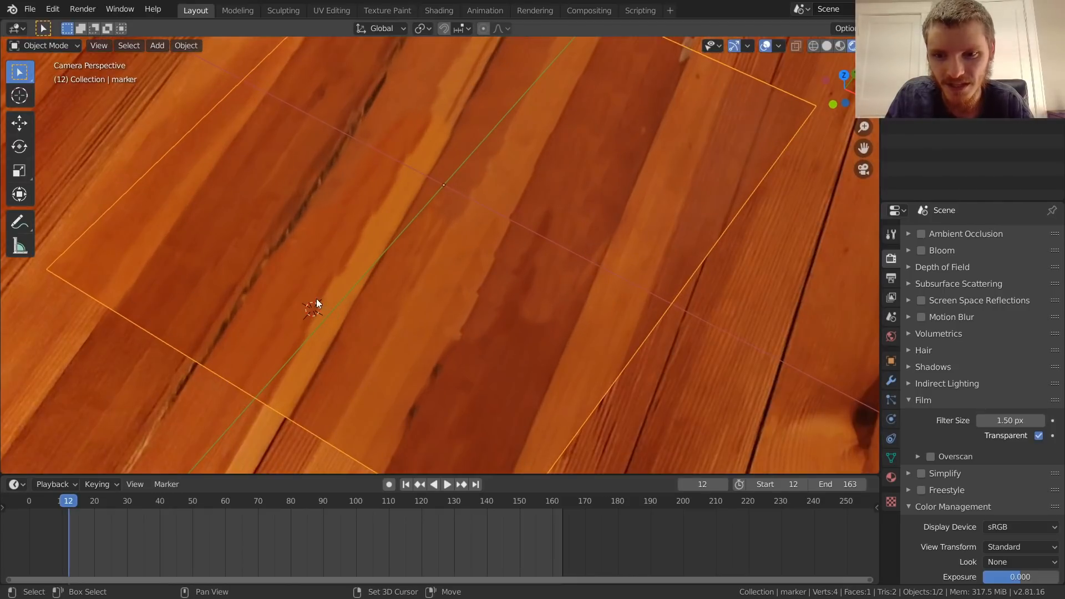
{"action": "middle_click_drag", "start_coordinate": [366, 294], "coordinate": [387, 278], "text": "shift"}
{"action": "key", "text": "g"}
{"action": "key", "text": "x"}
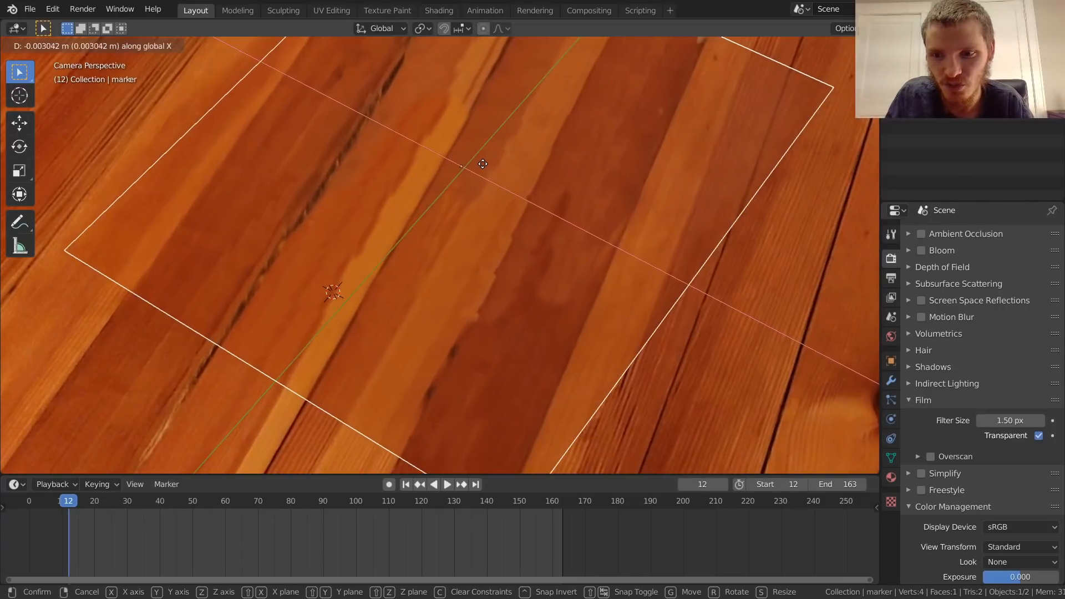
{"action": "left_click", "coordinate": [484, 168]}
{"action": "key", "text": "ctrl+z"}
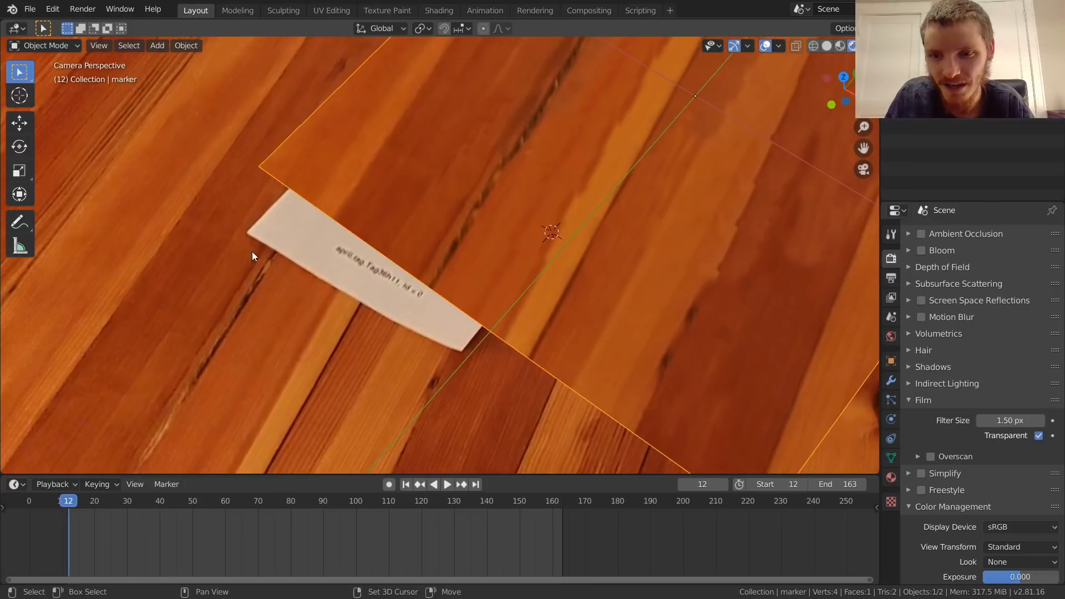
Step: Examine the plane's edges against the floorboards at frame 12, and play the animation through the camera to check for drift
{"action": "middle_click_drag", "start_coordinate": [271, 248], "coordinate": [283, 228], "text": "shift"}
{"action": "key", "text": "shift+Left"}
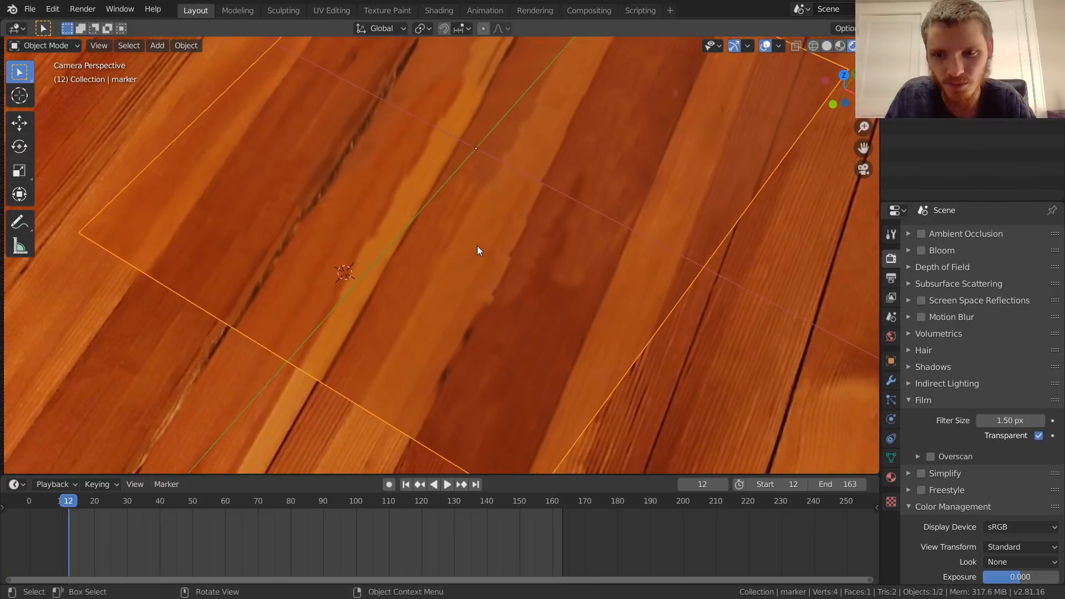
{"action": "scroll", "coordinate": [453, 237], "scroll_direction": "up", "scroll_amount": 3}
{"action": "middle_click_drag", "start_coordinate": [254, 192], "coordinate": [480, 196], "text": "shift"}
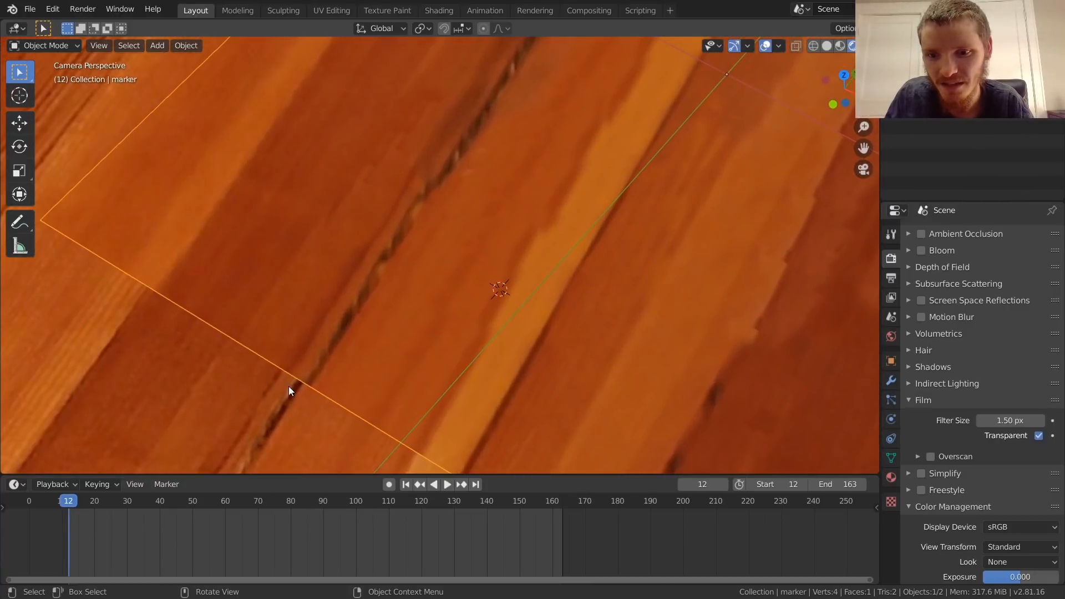
{"action": "scroll", "coordinate": [549, 244], "scroll_direction": "down", "scroll_amount": 5}
{"action": "middle_click_drag", "start_coordinate": [550, 245], "coordinate": [500, 257], "text": "shift"}
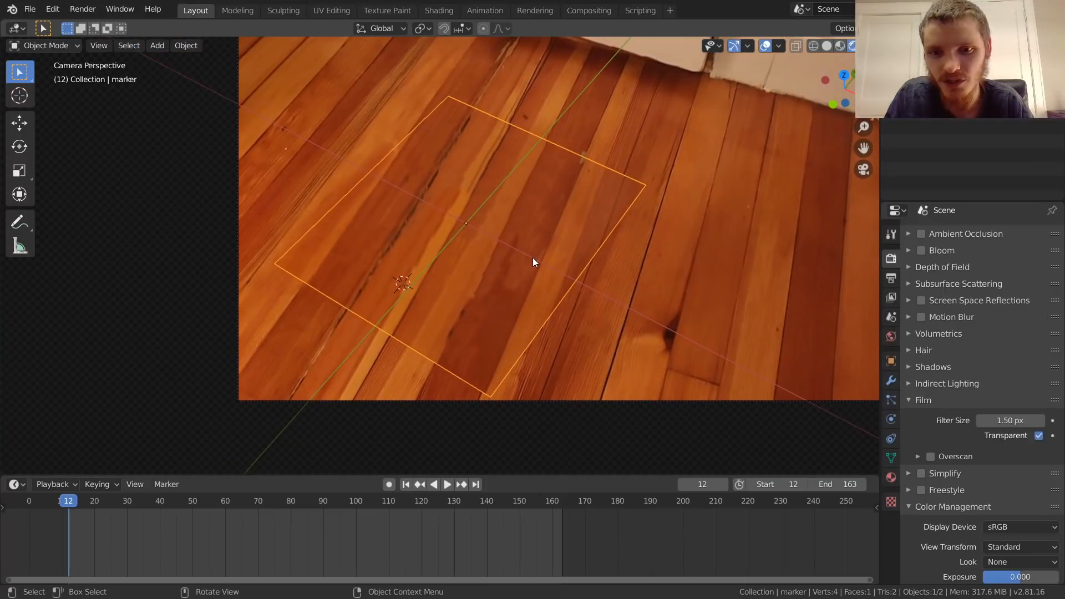
{"action": "key", "text": "space"}
{"action": "middle_click_drag", "start_coordinate": [407, 257], "coordinate": [413, 306]}
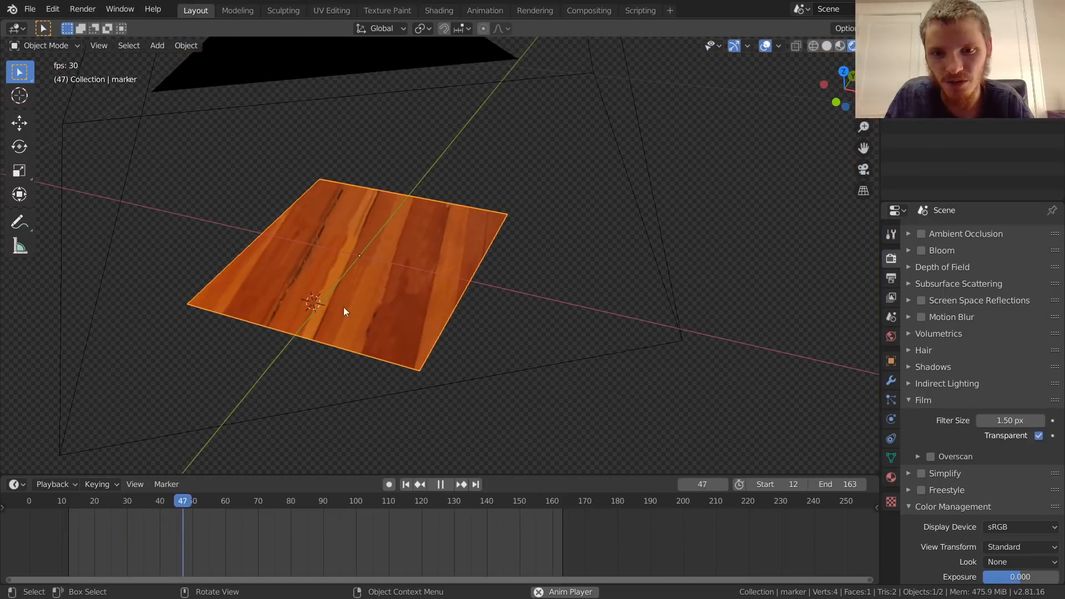
{"action": "left_click", "coordinate": [868, 171]}
{"action": "key", "text": "space"}
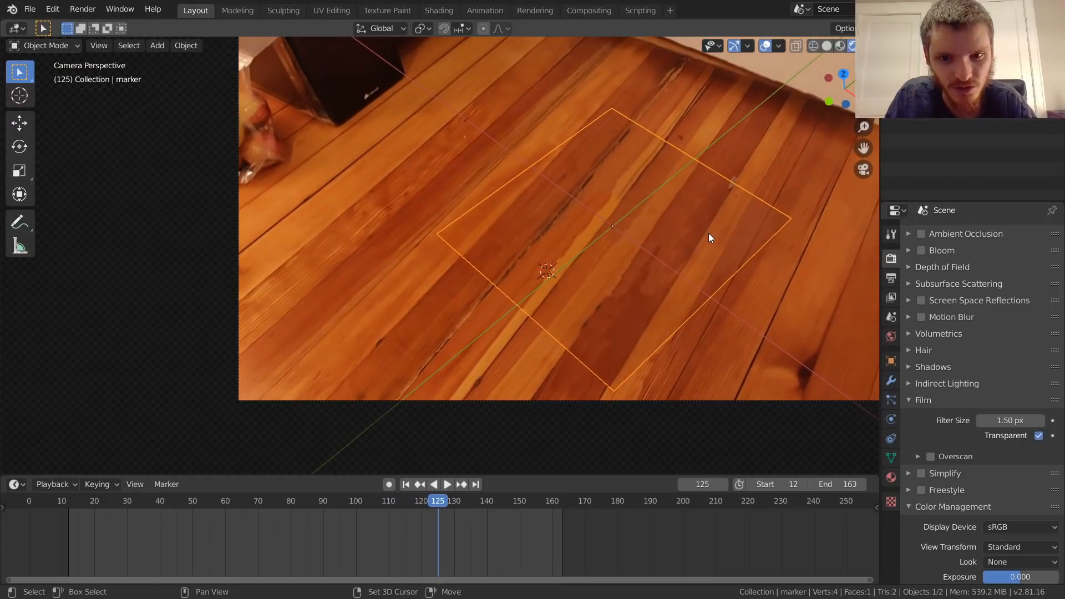
Step: Nudge the marker plane to match the floorboards at frame 12, and check its alignment at frame 40
{"action": "key", "text": "shift+Left"}
{"action": "scroll", "coordinate": [448, 261], "scroll_direction": "up", "scroll_amount": 3}
{"action": "key", "text": "g"}
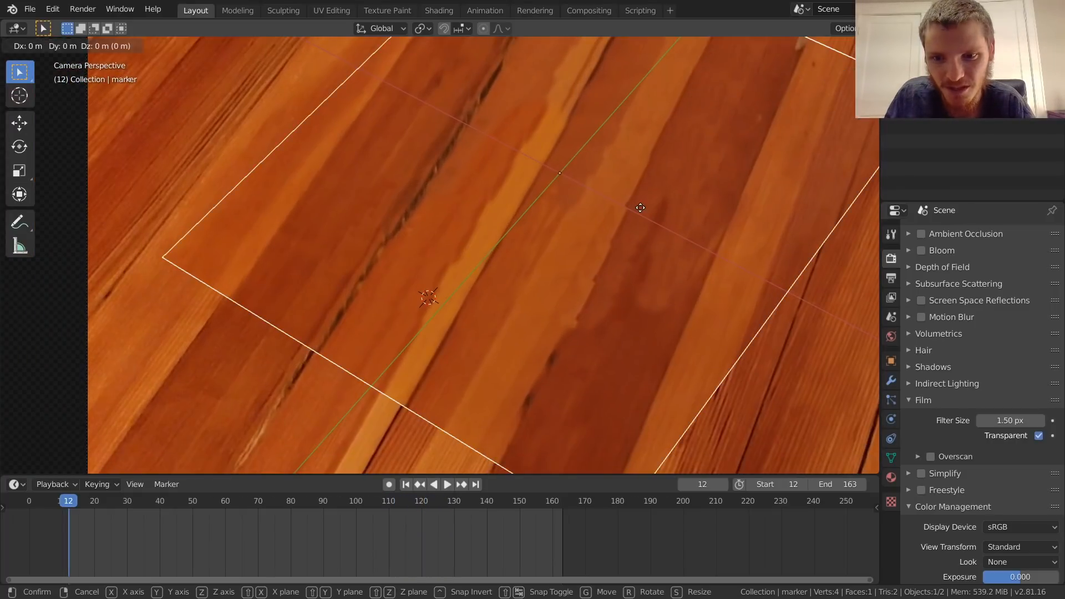
{"action": "left_click", "coordinate": [626, 222]}
{"action": "scroll", "coordinate": [593, 225], "scroll_direction": "down", "scroll_amount": 3}
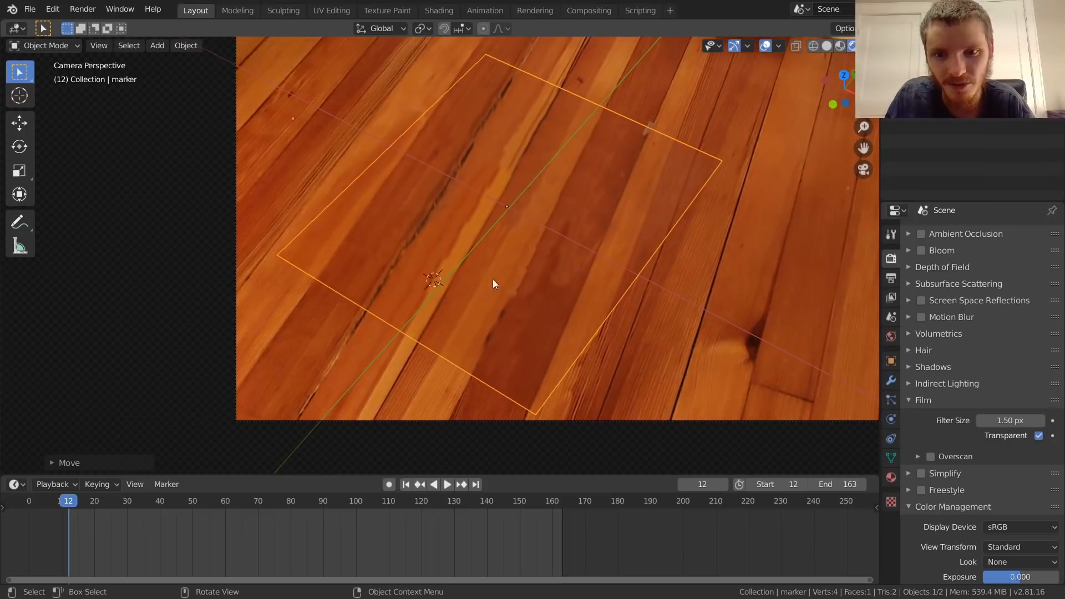
{"action": "left_click", "coordinate": [161, 507]}
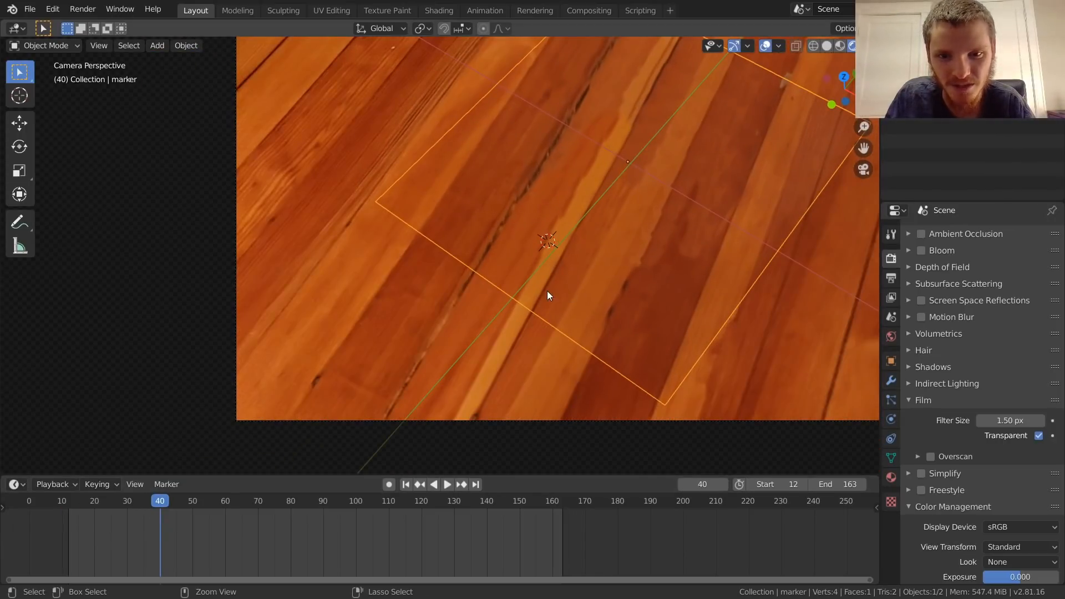
{"action": "mouse_move", "coordinate": [614, 242]}
{"action": "middle_mouse_down", "text": "shift"}
{"action": "mouse_move", "coordinate": [438, 328]}
{"action": "mouse_move", "coordinate": [474, 298]}
{"action": "mouse_move", "coordinate": [458, 311]}
{"action": "middle_mouse_up", "text": "shift"}
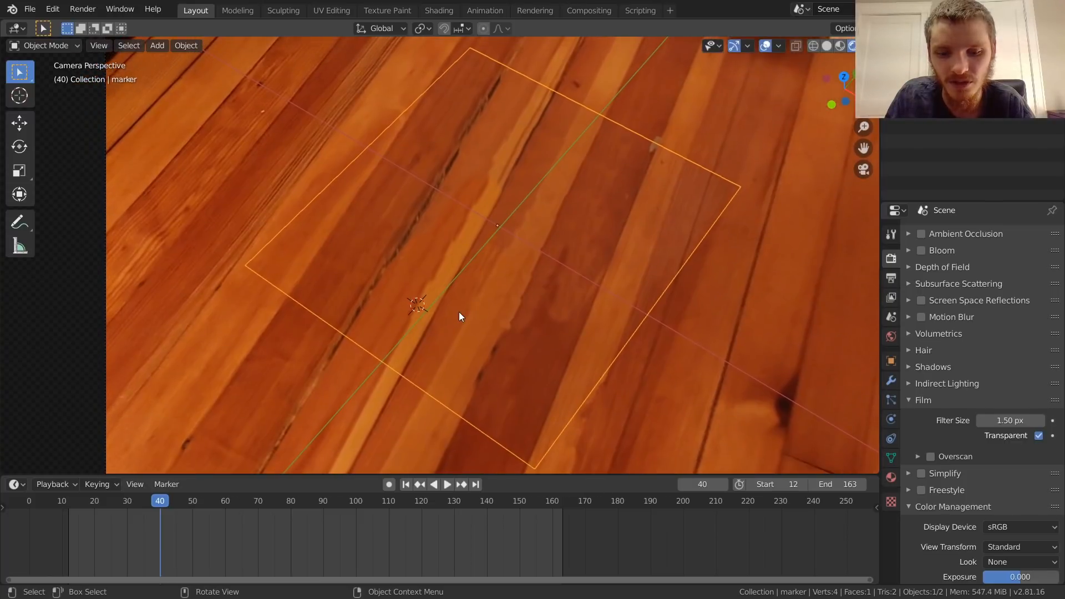
Step: Insert a Location keyframe for the marker plane at frame 12
{"action": "key", "text": "shift+Left"}
{"action": "key", "text": "i"}
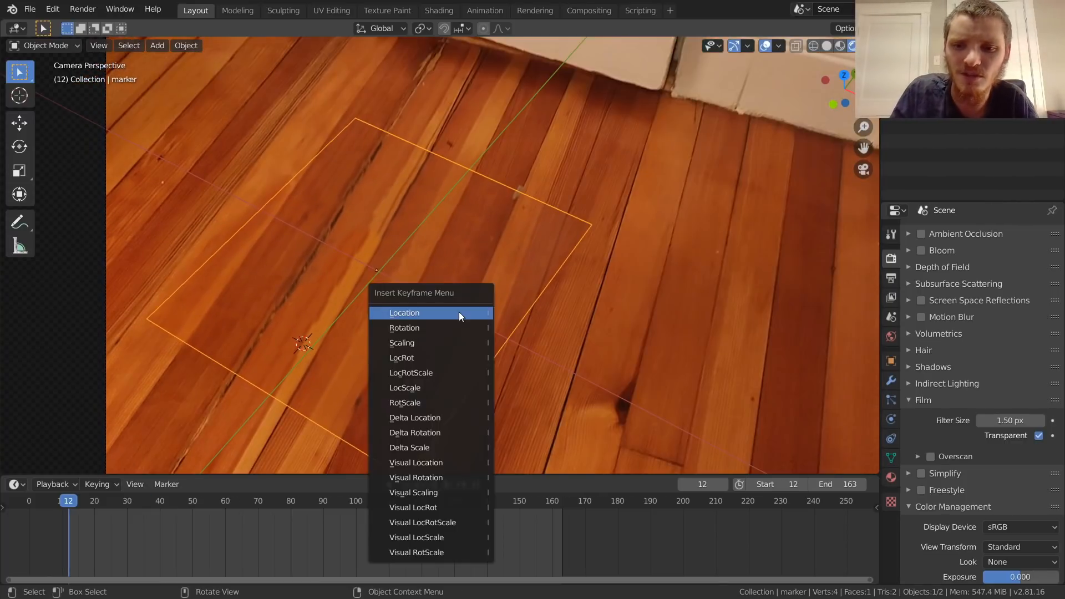
{"action": "left_click", "coordinate": [450, 313]}
Step: Play the footage on to frame 89 and insert a Location keyframe for the marker plane there
{"action": "key", "text": "space"}
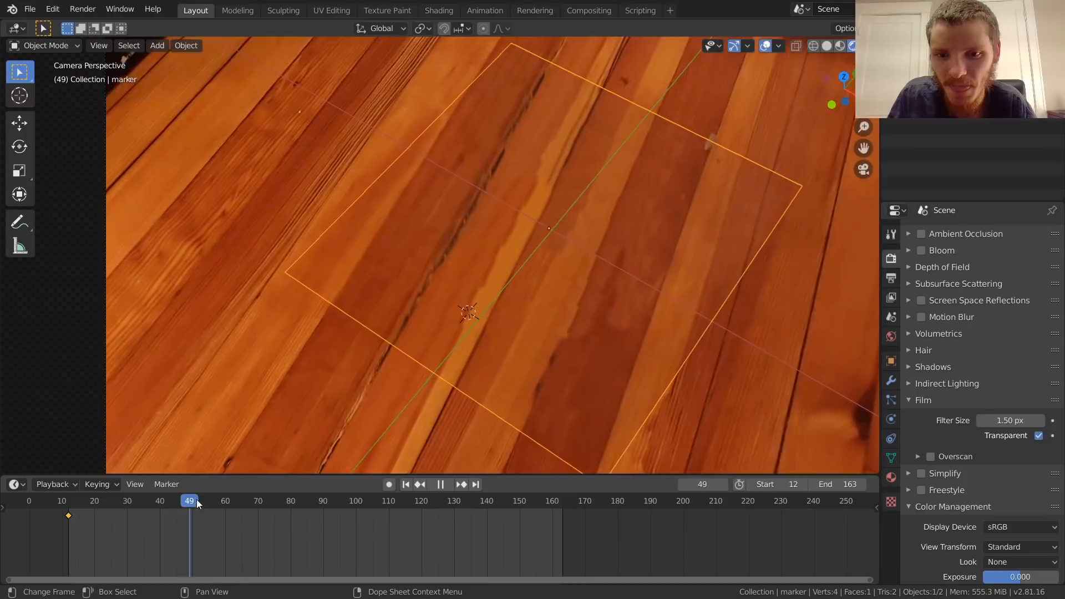
{"action": "key", "text": "space"}
{"action": "key", "text": "Left"}
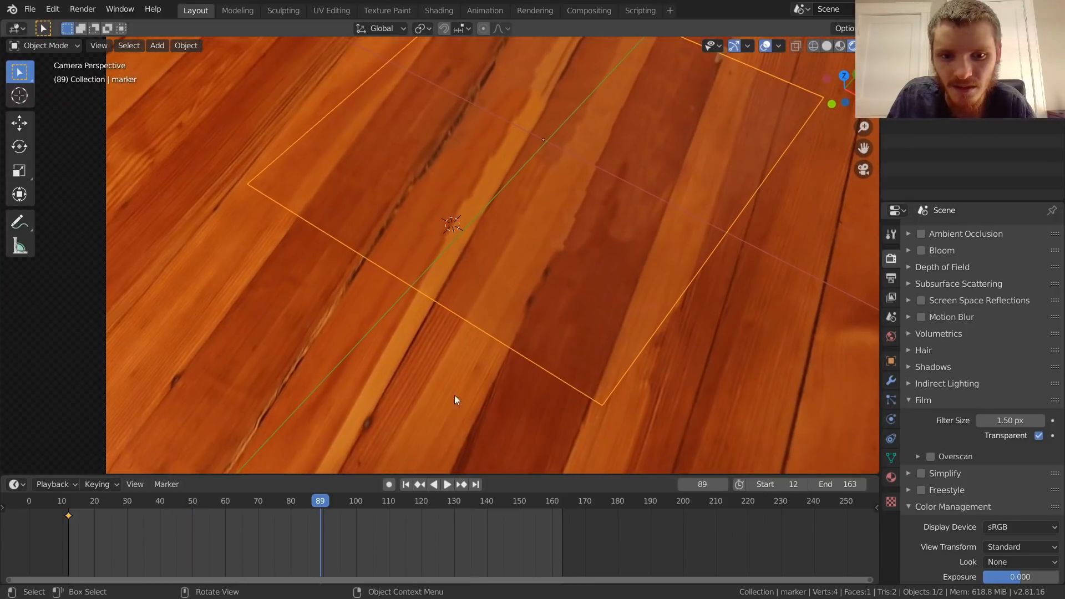
{"action": "middle_click_drag", "start_coordinate": [566, 281], "coordinate": [485, 375], "text": "shift"}
{"action": "key", "text": "i"}
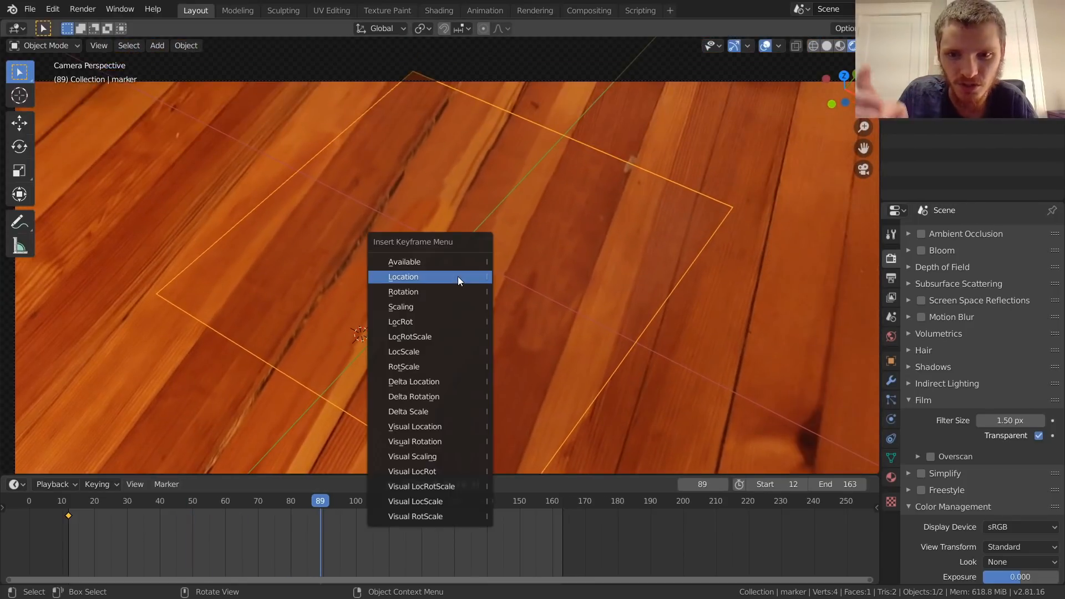
{"action": "left_click", "coordinate": [457, 277]}
Step: At frame 131, nudge the marker plane into line with the floorboards and insert a Location keyframe
{"action": "left_click_drag", "start_coordinate": [298, 509], "coordinate": [457, 482]}
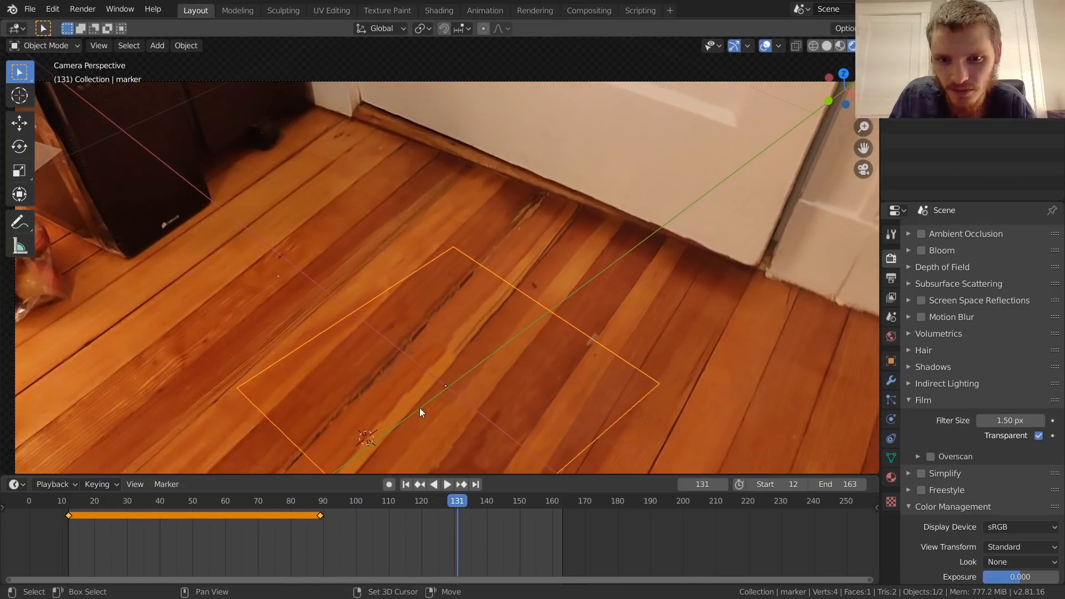
{"action": "scroll", "coordinate": [414, 318], "scroll_direction": "up", "scroll_amount": 5}
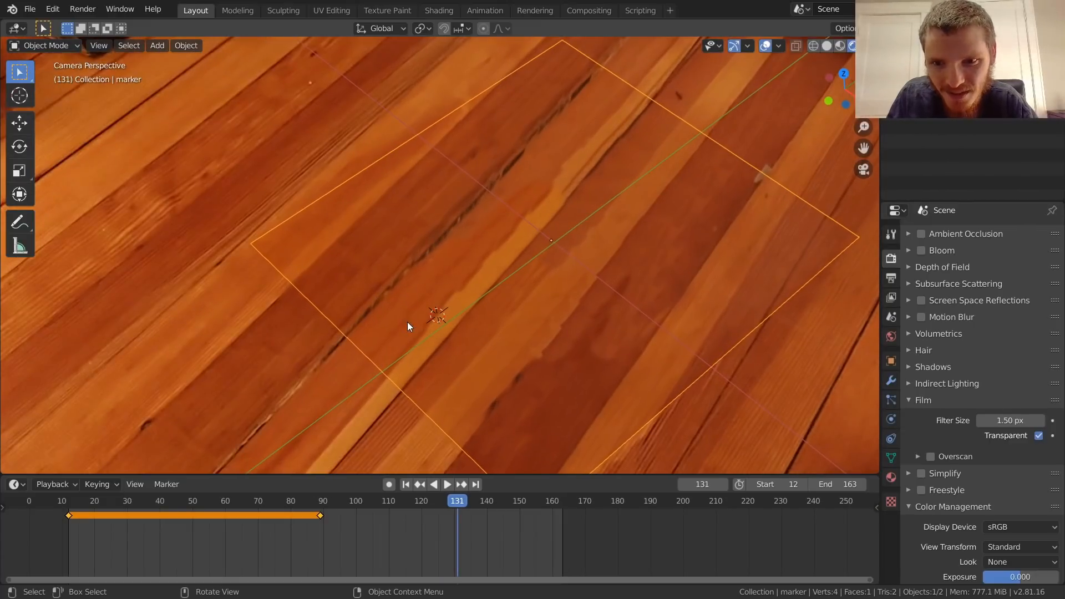
{"action": "scroll", "coordinate": [408, 325], "scroll_direction": "up", "scroll_amount": 3}
{"action": "key", "text": "g"}
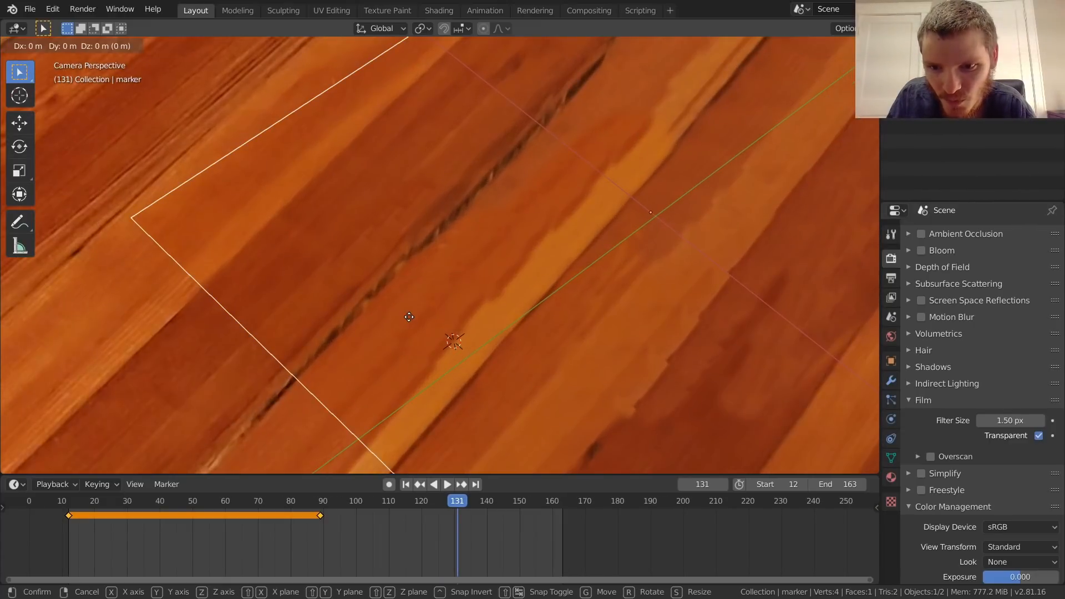
{"action": "left_click", "coordinate": [417, 318]}
{"action": "scroll", "coordinate": [417, 319], "scroll_direction": "down", "scroll_amount": 2}
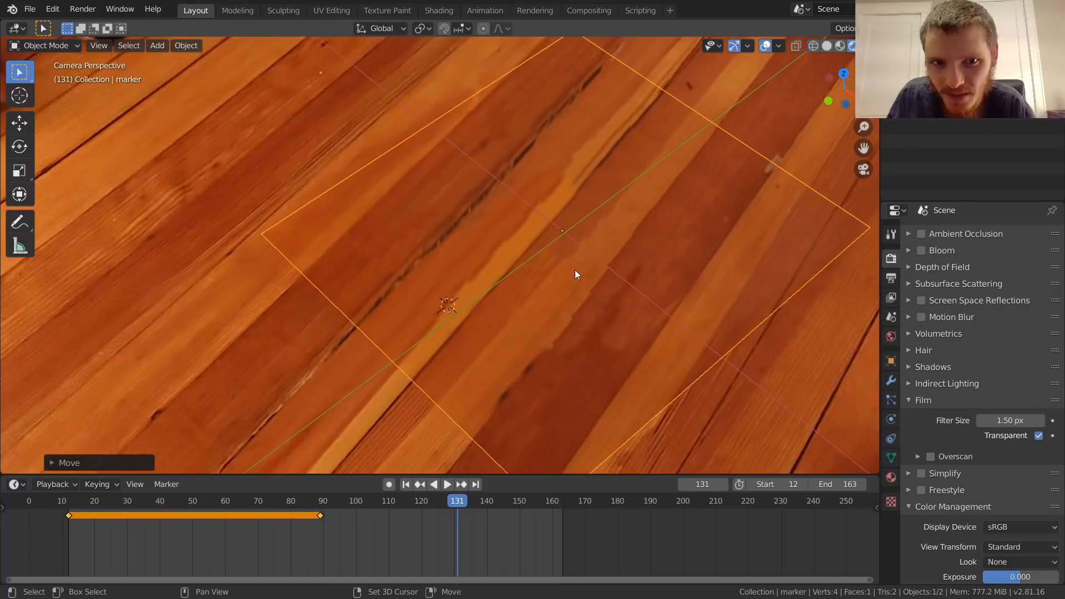
{"action": "middle_click_drag", "start_coordinate": [574, 276], "coordinate": [572, 300], "text": "shift"}
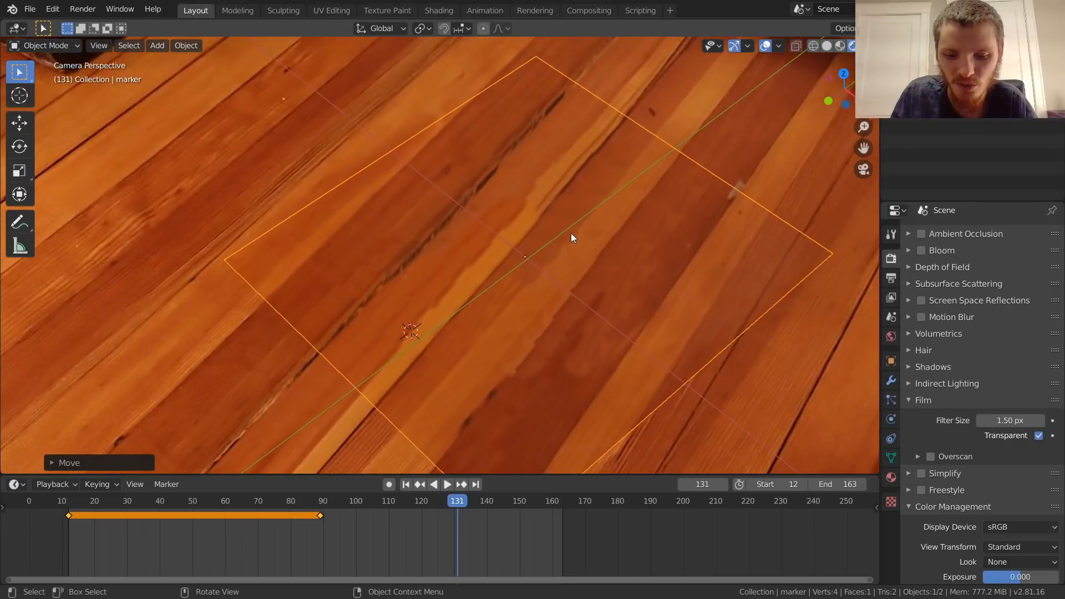
{"action": "key", "text": "i"}
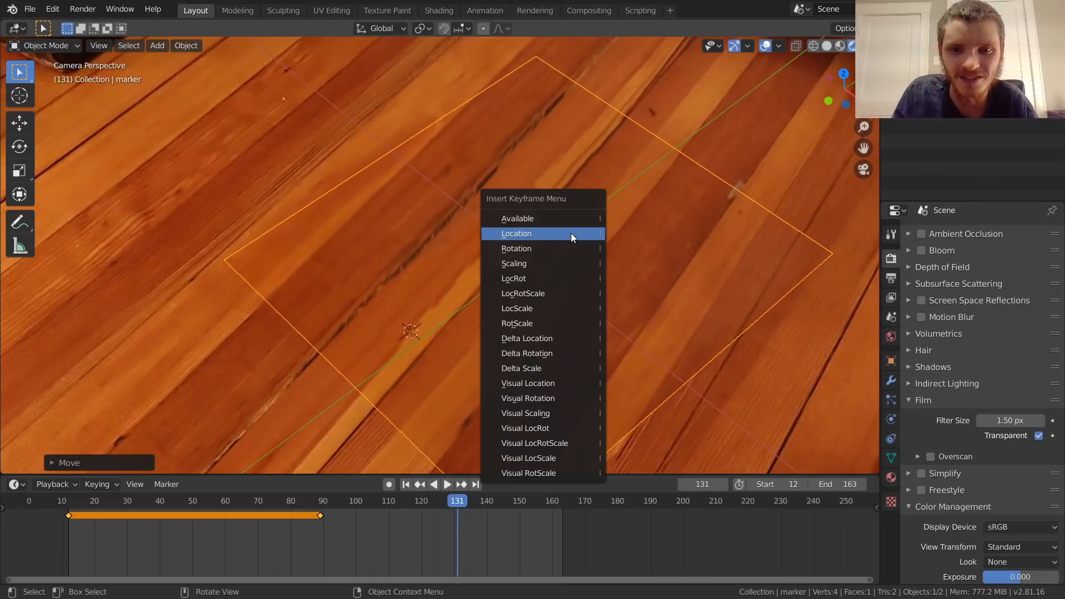
{"action": "left_click", "coordinate": [571, 233]}
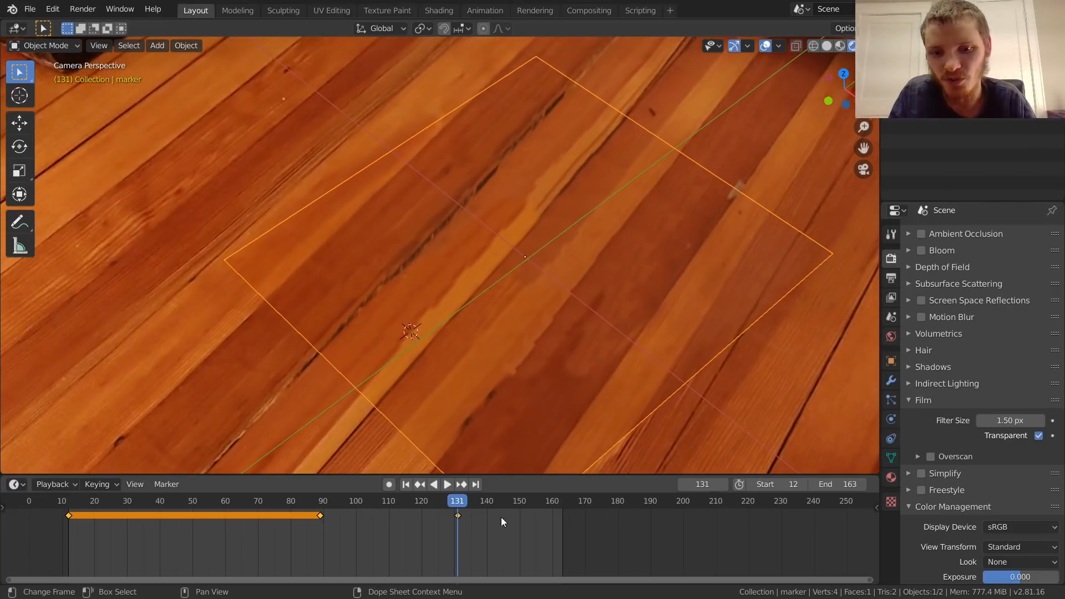
Step: At frame 156, adjust the marker plane's position against the floor crack and insert a Location keyframe
{"action": "left_click_drag", "start_coordinate": [445, 516], "coordinate": [539, 501]}
{"action": "middle_click_drag", "start_coordinate": [333, 378], "coordinate": [528, 271], "text": "shift"}
{"action": "scroll", "coordinate": [528, 271], "scroll_direction": "up", "scroll_amount": 6}
{"action": "middle_click_drag", "start_coordinate": [669, 188], "coordinate": [577, 234], "text": "shift"}
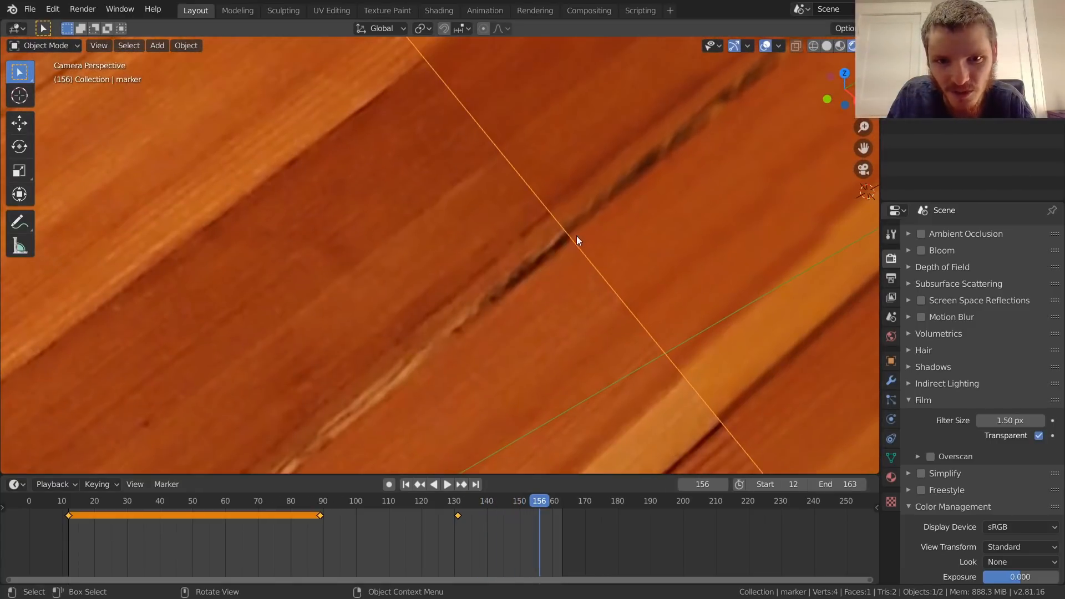
{"action": "key", "text": "g"}
{"action": "left_click", "coordinate": [649, 225]}
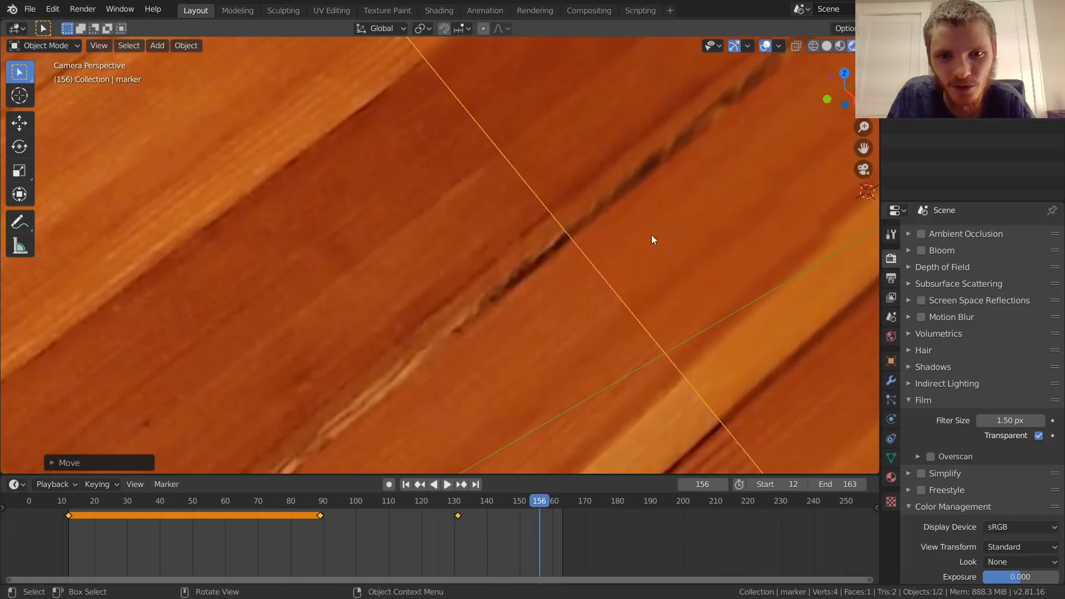
{"action": "scroll", "coordinate": [666, 219], "scroll_direction": "down", "scroll_amount": 4}
{"action": "middle_click_drag", "start_coordinate": [697, 211], "coordinate": [539, 282], "text": "shift"}
{"action": "key", "text": "i"}
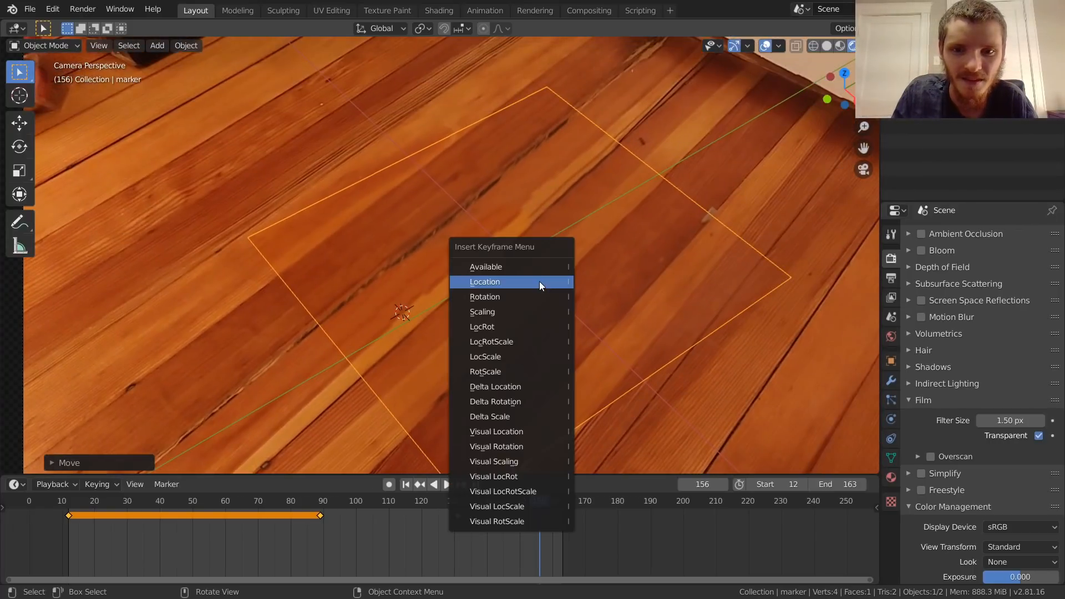
{"action": "left_click", "coordinate": [539, 282]}
Step: Examine how the plane's far edge and painted crack line up with the floorboards at frame 156
{"action": "scroll", "coordinate": [577, 238], "scroll_direction": "up", "scroll_amount": 3}
{"action": "middle_click_drag", "start_coordinate": [724, 76], "coordinate": [628, 207], "text": "shift"}
{"action": "scroll", "coordinate": [627, 208], "scroll_direction": "up", "scroll_amount": 5}
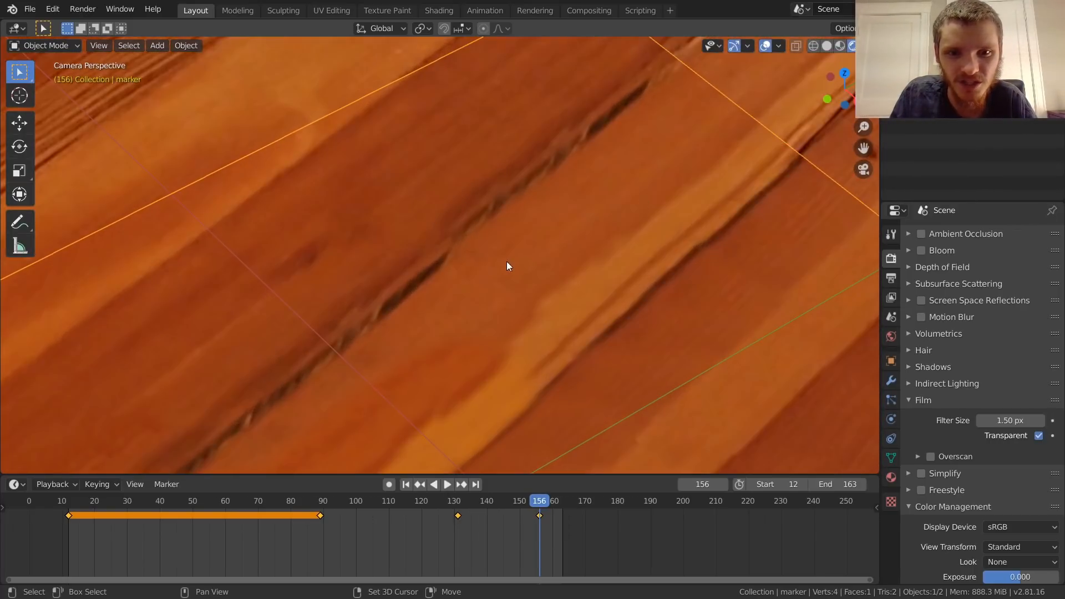
{"action": "scroll", "coordinate": [516, 262], "scroll_direction": "down", "scroll_amount": 6}
{"action": "middle_click_drag", "start_coordinate": [335, 352], "coordinate": [517, 182], "text": "shift"}
{"action": "middle_click_drag", "start_coordinate": [466, 250], "coordinate": [293, 398], "text": "shift"}
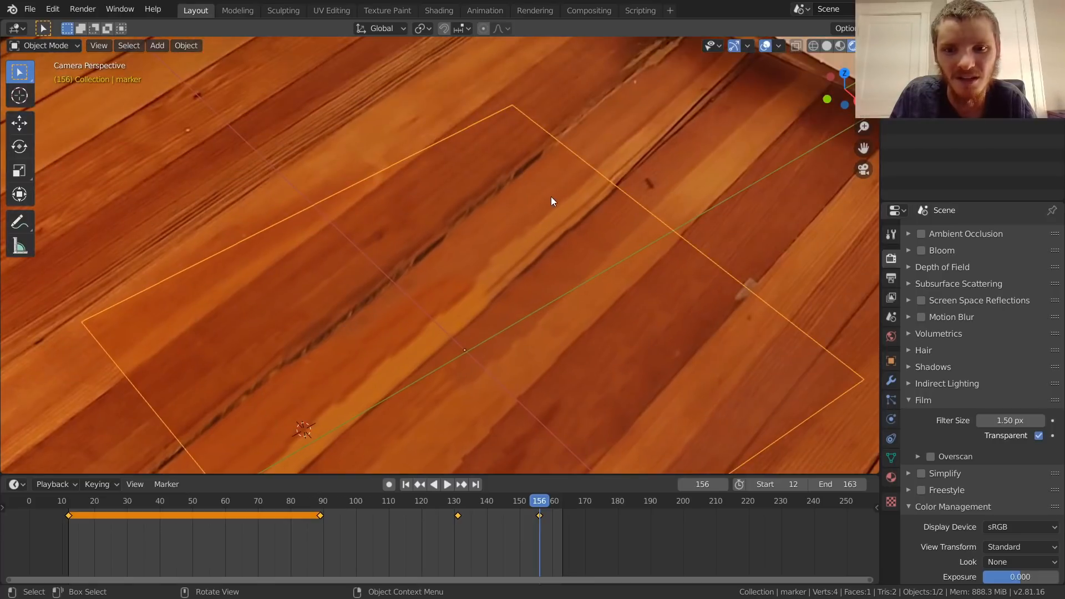
{"action": "middle_click_drag", "start_coordinate": [579, 154], "coordinate": [477, 259], "text": "shift"}
{"action": "scroll", "coordinate": [478, 247], "scroll_direction": "up", "scroll_amount": 5}
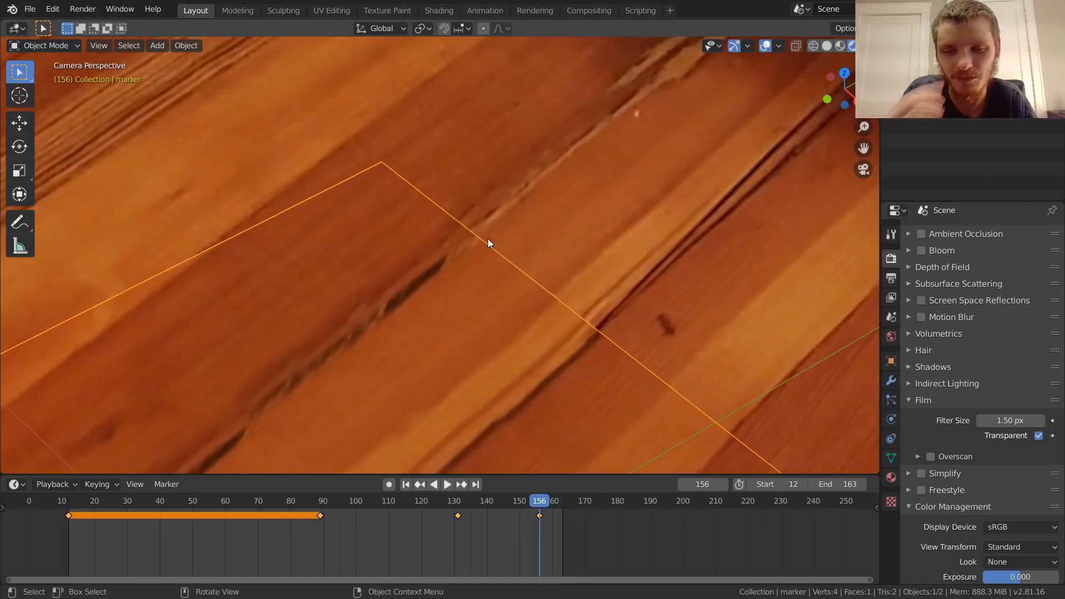
{"action": "scroll", "coordinate": [463, 242], "scroll_direction": "down", "scroll_amount": 4}
{"action": "scroll", "coordinate": [417, 304], "scroll_direction": "down", "scroll_amount": 4}
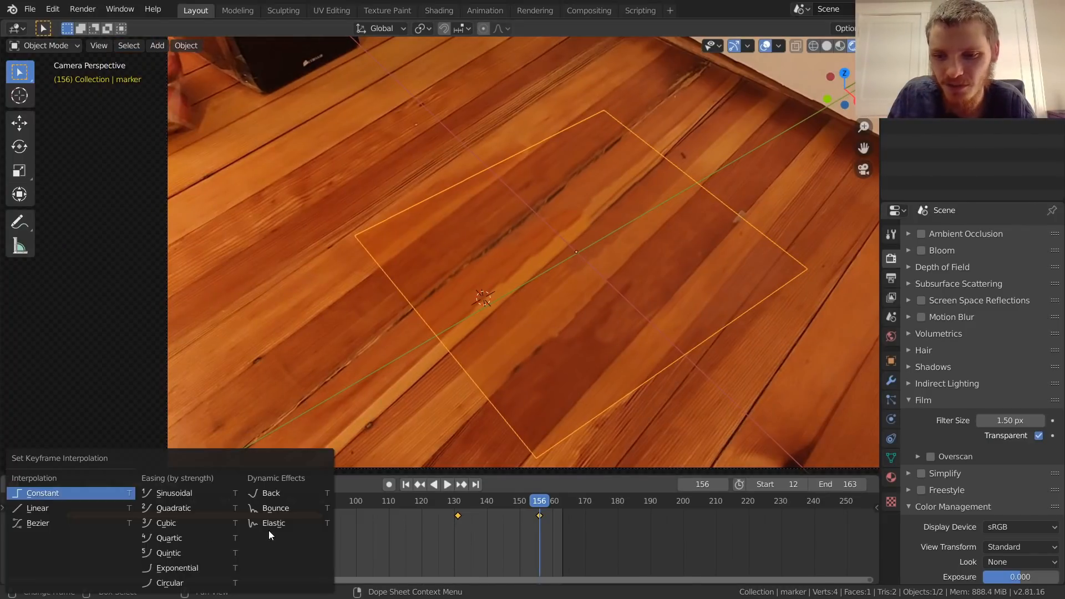
Step: Set the marker plane's keyframe interpolation to Linear and play the animation to check the alignment
{"action": "left_click", "coordinate": [72, 511]}
{"action": "key", "text": "space"}
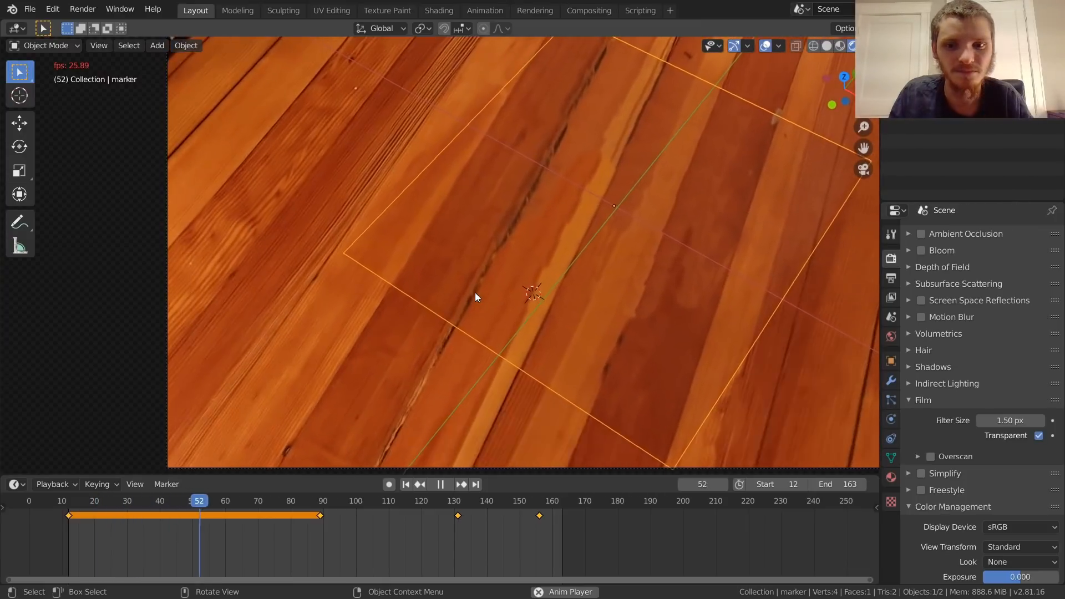
{"action": "scroll", "coordinate": [506, 266], "scroll_direction": "down", "scroll_amount": 1}
{"action": "key", "text": "space"}
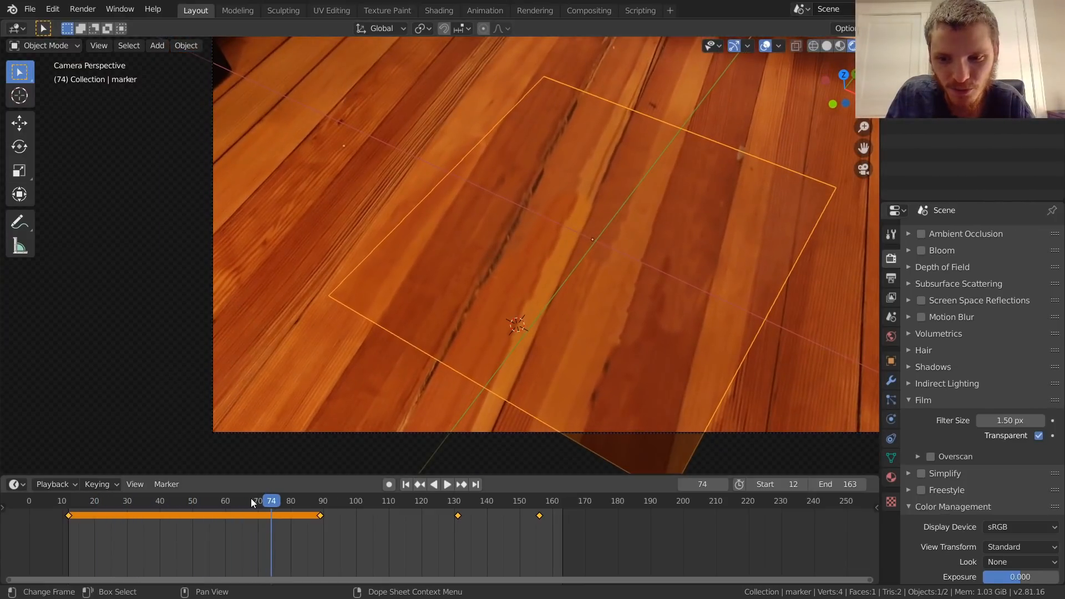
Step: At frame 63, nudge the marker plane slightly along the X axis and insert a Location keyframe
{"action": "left_click_drag", "start_coordinate": [251, 501], "coordinate": [238, 498]}
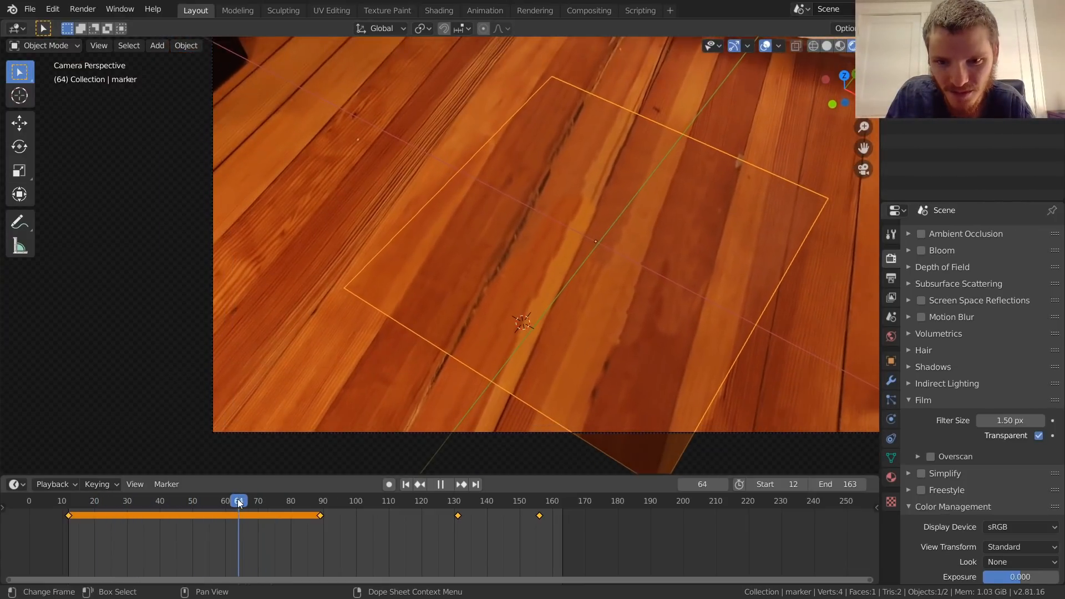
{"action": "scroll", "coordinate": [414, 355], "scroll_direction": "up", "scroll_amount": 4}
{"action": "key", "text": "g"}
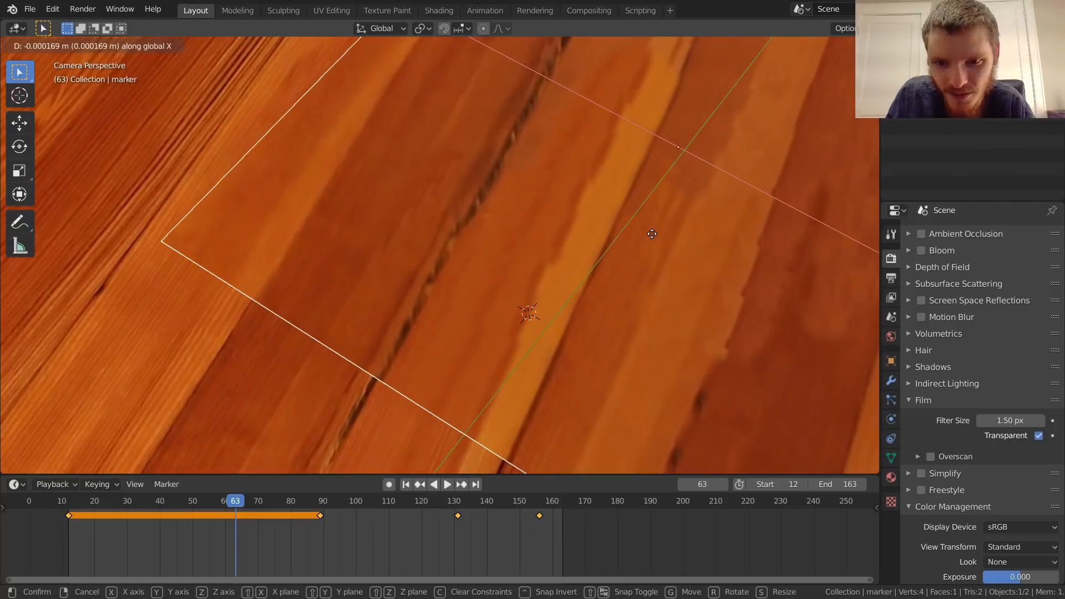
{"action": "left_click", "coordinate": [594, 238]}
{"action": "key", "text": "i"}
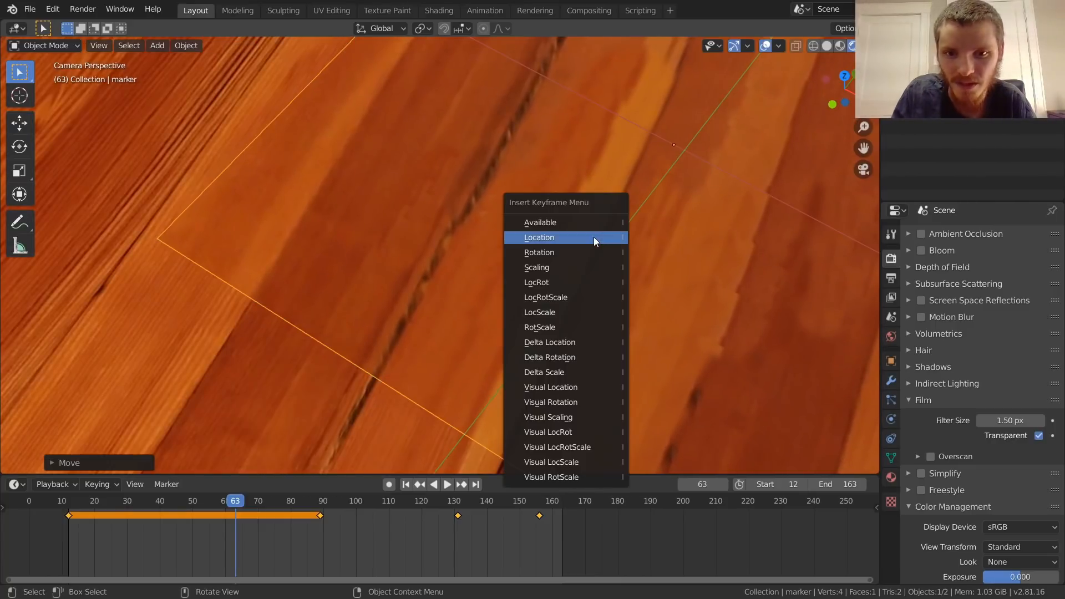
{"action": "left_click", "coordinate": [593, 237]}
Step: Play the animation through the new frame 63 keyframe to check how the plane follows the floor
{"action": "scroll", "coordinate": [594, 238], "scroll_direction": "down", "scroll_amount": 4}
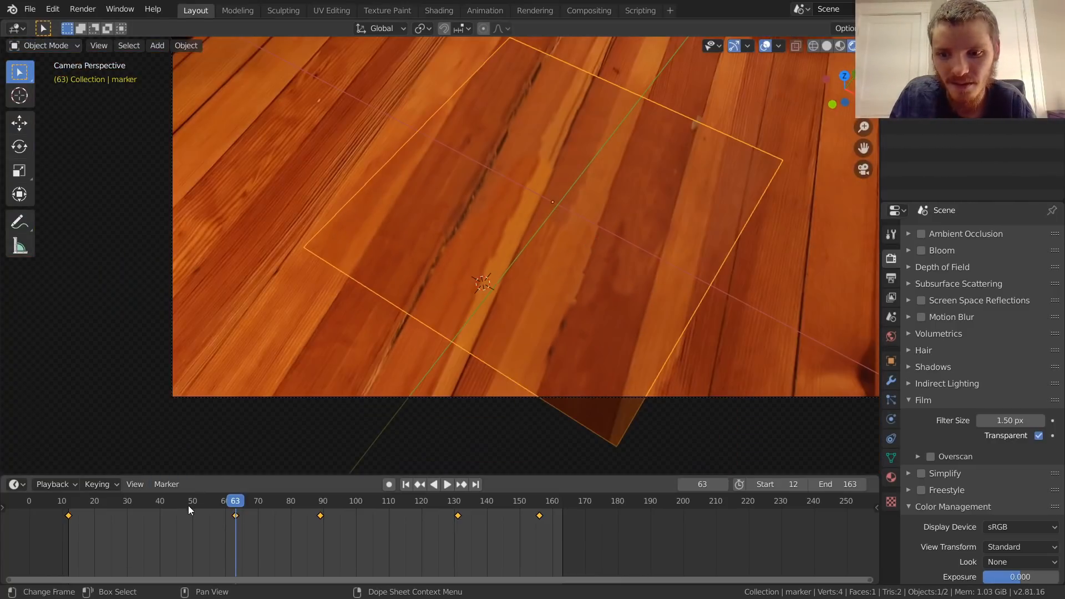
{"action": "left_click_drag", "start_coordinate": [188, 505], "coordinate": [146, 501]}
{"action": "key", "text": "space"}
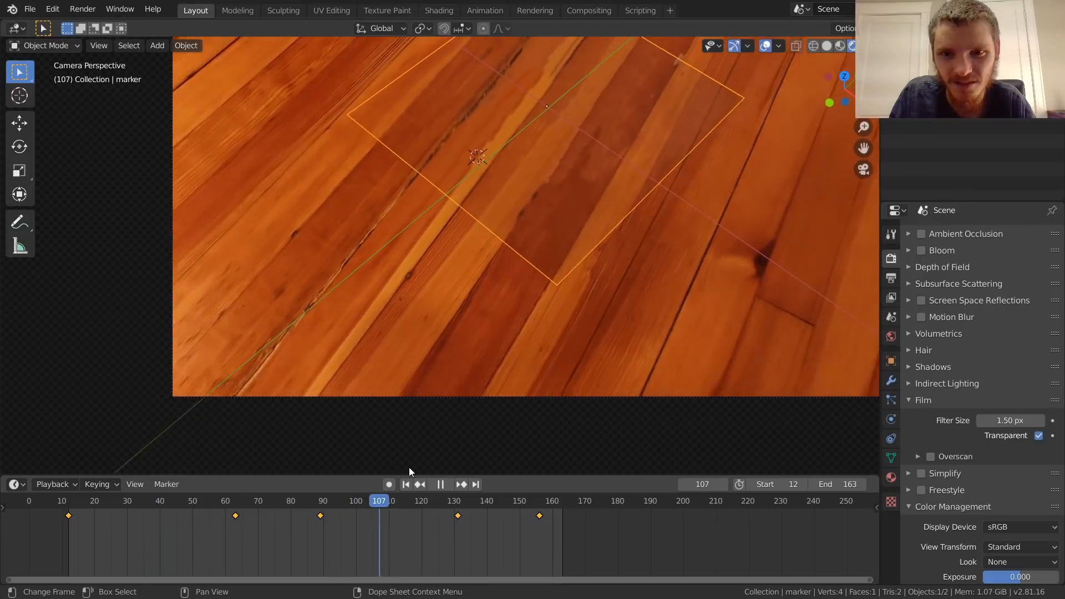
Step: Save the file and play the animation from its first frame to check how the plane tracks the floor
{"action": "key", "text": "space"}
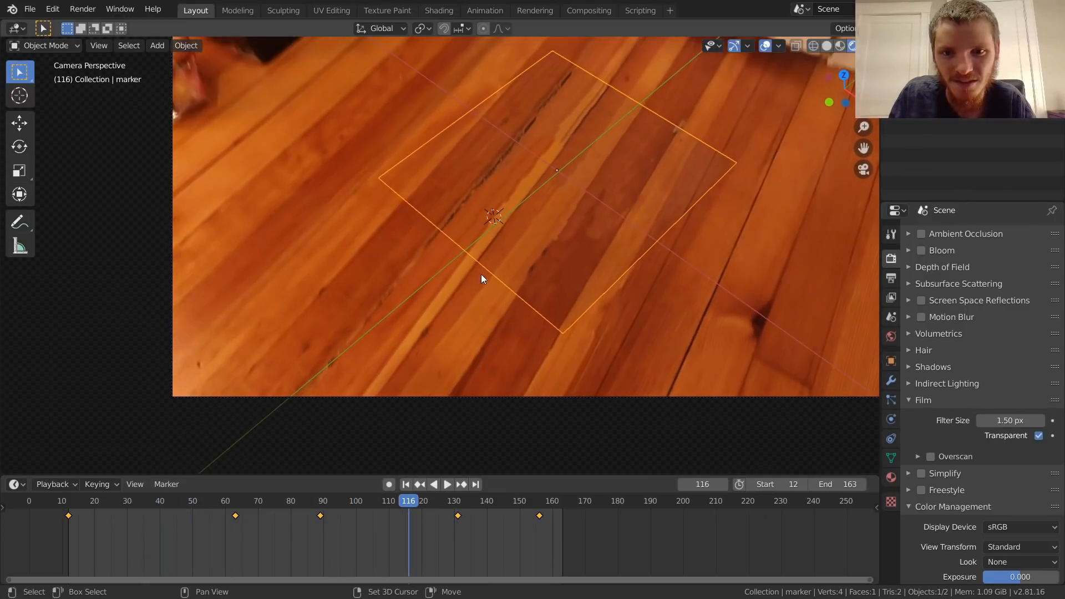
{"action": "middle_click_drag", "start_coordinate": [480, 278], "coordinate": [337, 408], "text": "shift"}
{"action": "key", "text": "ctrl+s"}
{"action": "key", "text": "shift+Left"}
{"action": "key", "text": "space"}
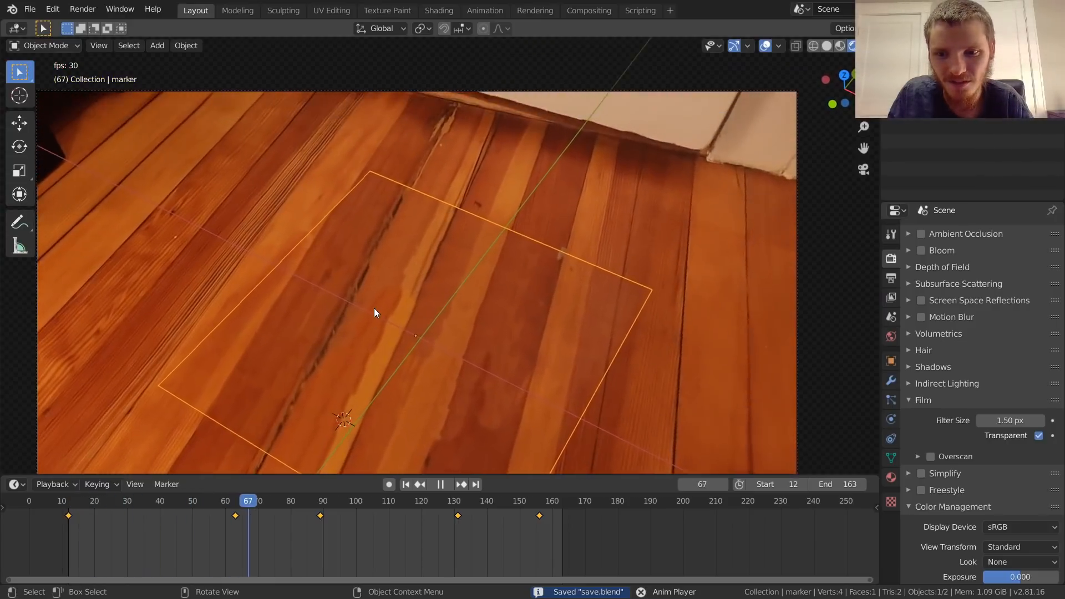
{"action": "scroll", "coordinate": [442, 274], "scroll_direction": "down", "scroll_amount": 3}
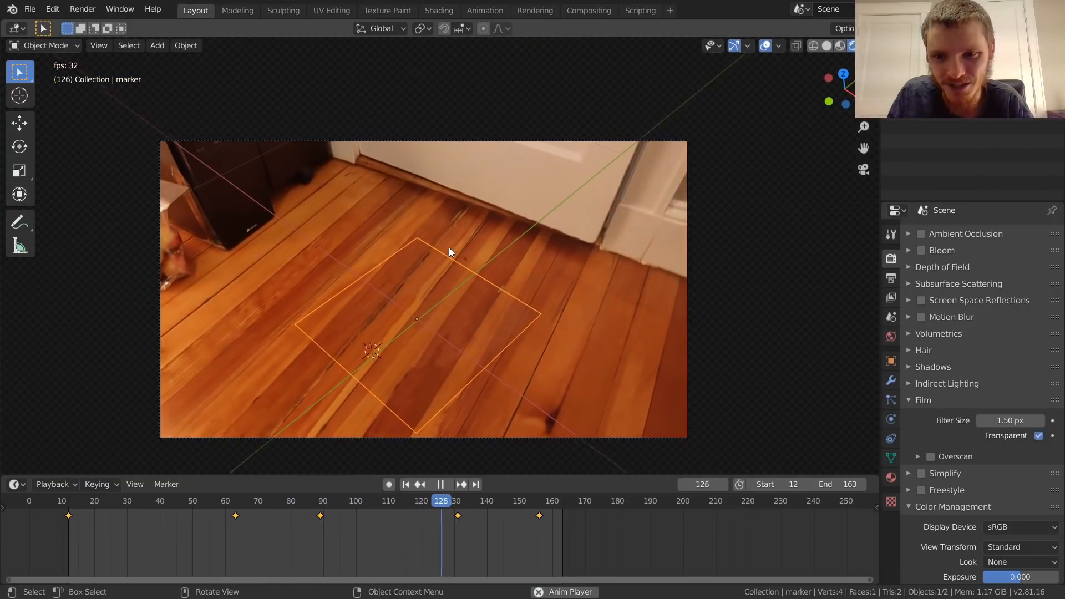
{"action": "key", "text": "space"}
{"action": "key", "text": "shift+Left"}
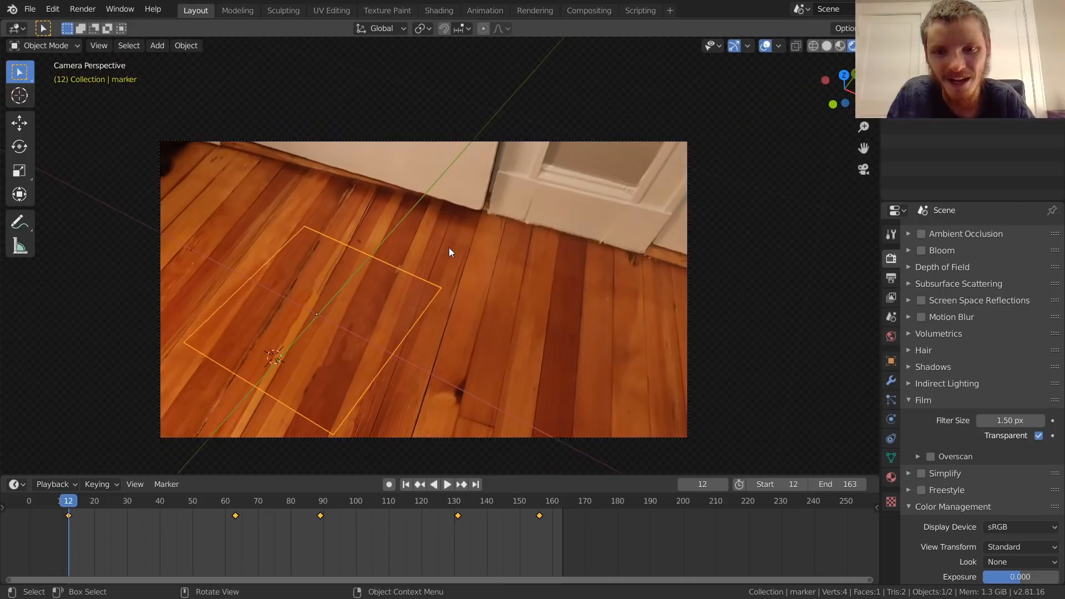
Step: Save the file at frame 75 and rearrange the Alpha Over and Composite nodes in the Compositing workspace
{"action": "left_click", "coordinate": [274, 505]}
{"action": "key", "text": "ctrl+s"}
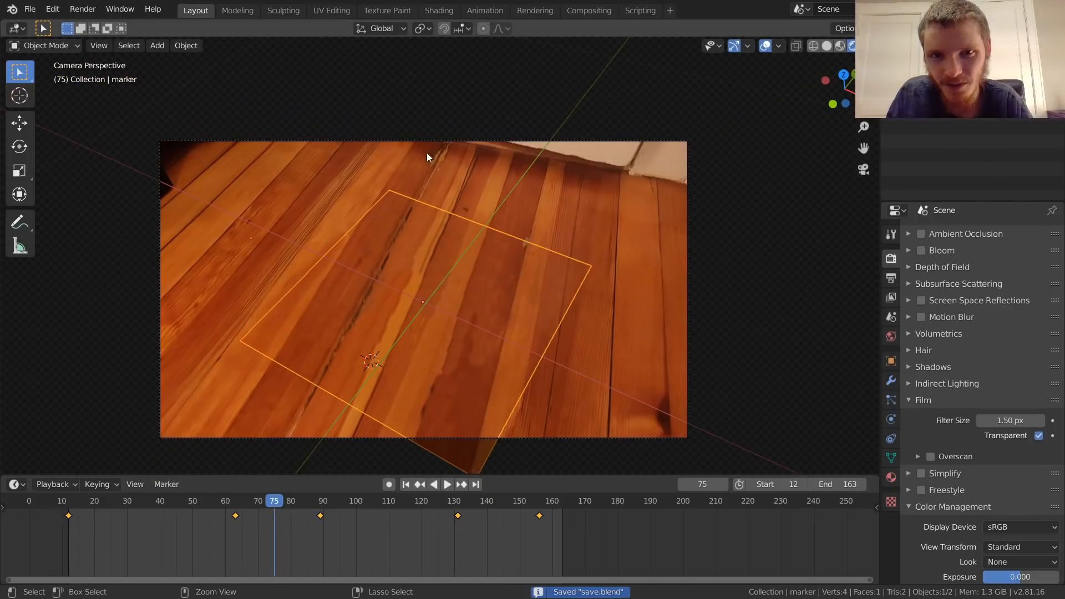
{"action": "left_click", "coordinate": [577, 10]}
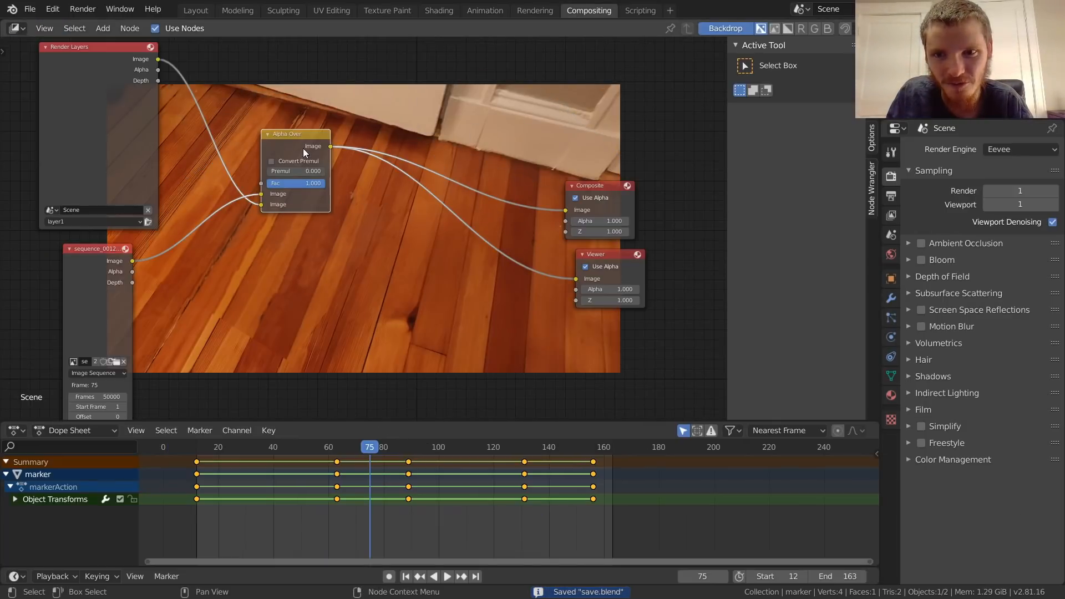
{"action": "left_click_drag", "start_coordinate": [303, 151], "coordinate": [366, 203]}
{"action": "left_click_drag", "start_coordinate": [600, 216], "coordinate": [586, 189]}
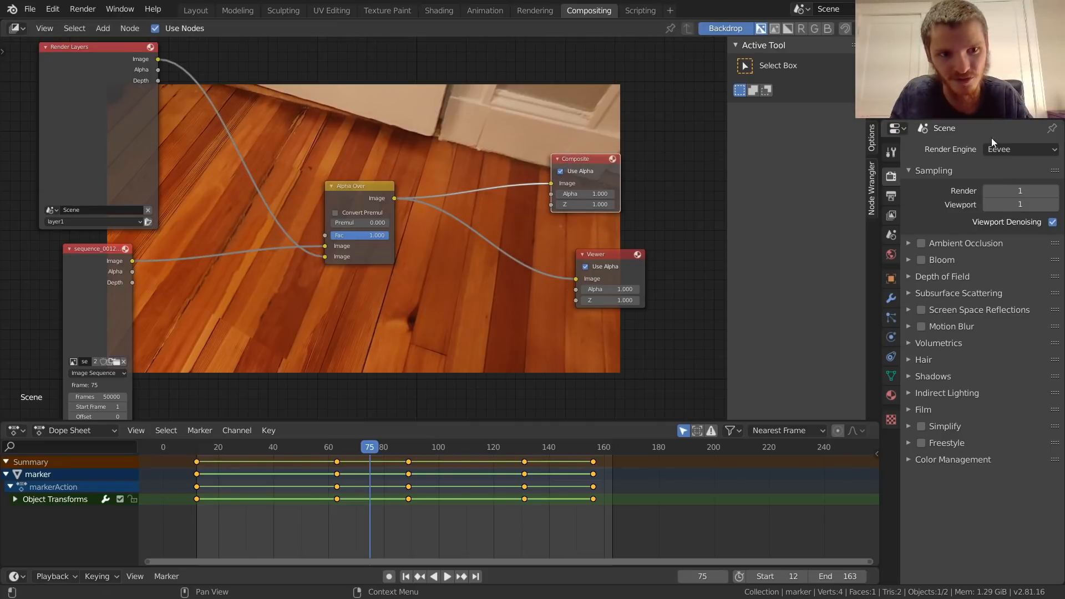
Step: Review the Post Processing output settings for compositing and save the file
{"action": "left_click", "coordinate": [890, 195]}
{"action": "left_click", "coordinate": [943, 573]}
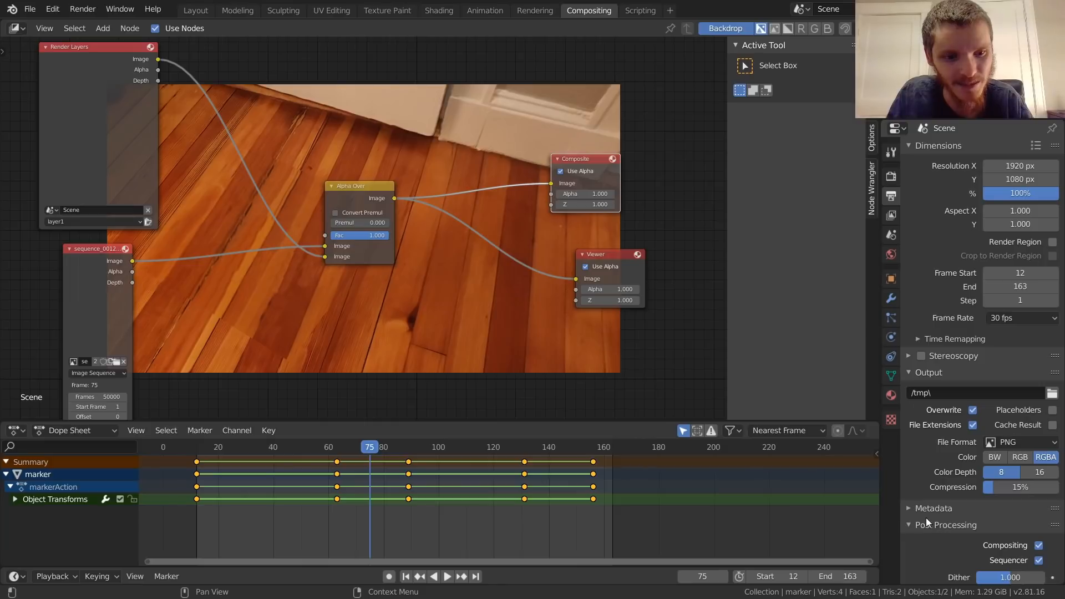
{"action": "scroll", "coordinate": [1006, 535], "scroll_direction": "down", "scroll_amount": 1}
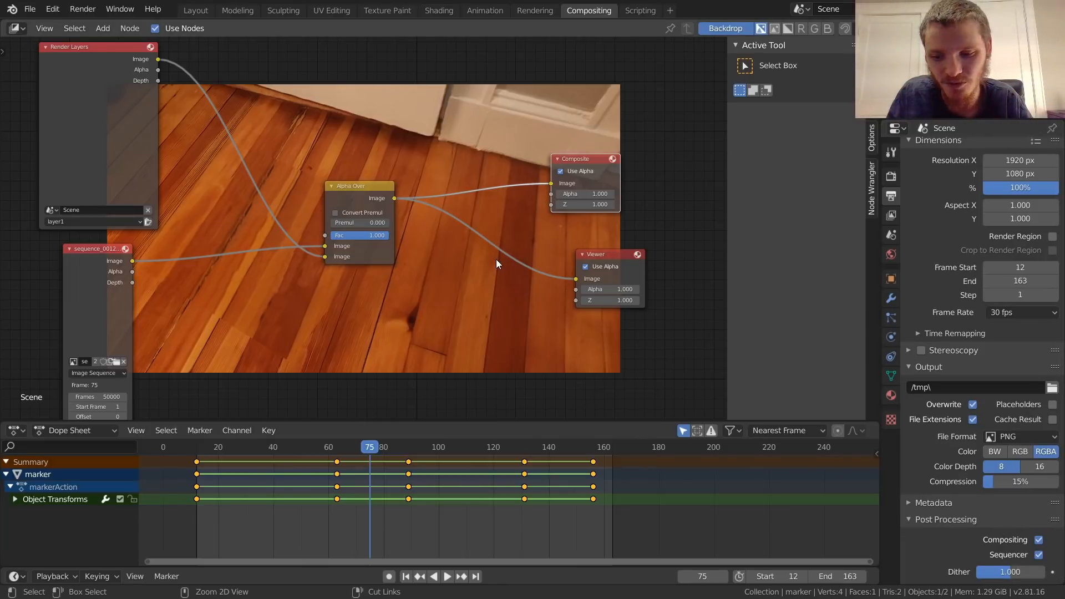
{"action": "key", "text": "ctrl+s"}
Step: Render frame 75 and examine up close how the plane blends into the floor
{"action": "key", "text": "F12"}
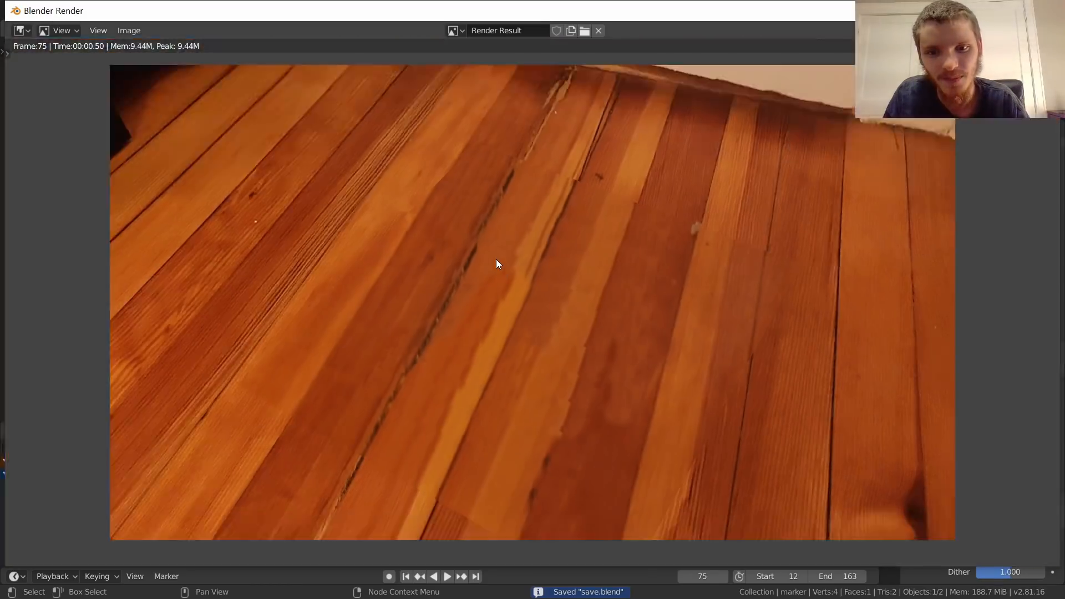
{"action": "scroll", "coordinate": [462, 201], "scroll_direction": "up", "scroll_amount": 4}
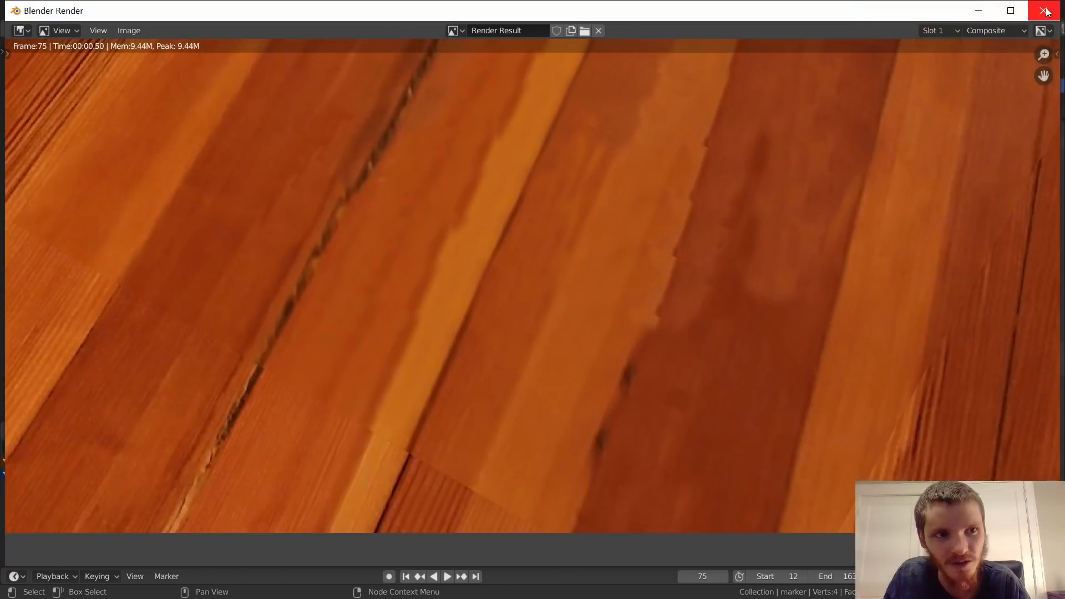
{"action": "key", "text": "Escape"}
Step: Reposition the Render Layers node and preview its Alpha output in the backdrop
{"action": "scroll", "coordinate": [497, 183], "scroll_direction": "up", "scroll_amount": 3}
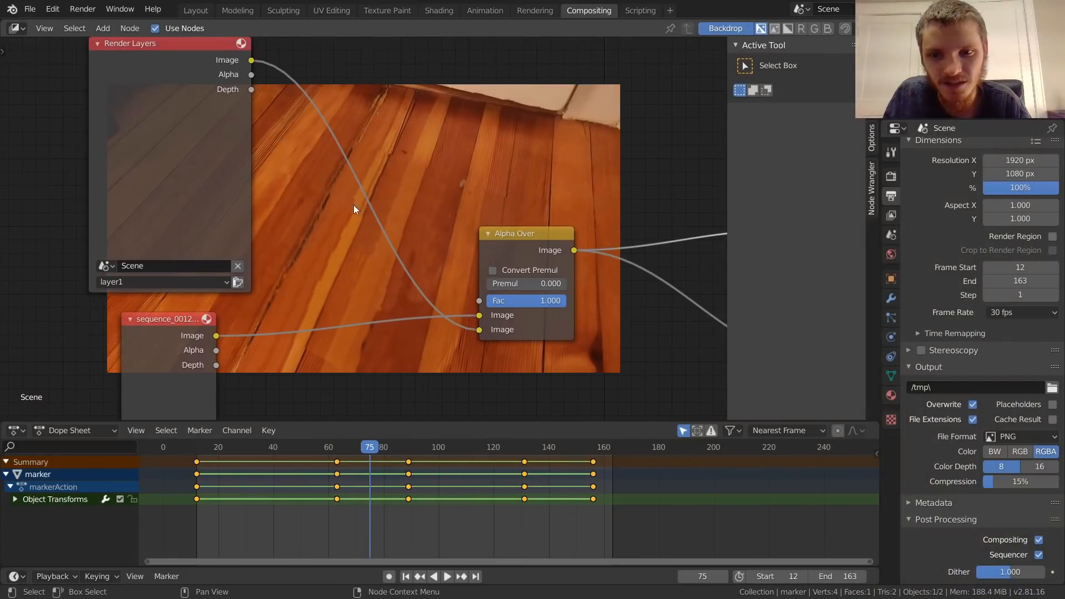
{"action": "left_click_drag", "start_coordinate": [187, 58], "coordinate": [138, 70]}
{"action": "middle_click_drag", "start_coordinate": [138, 70], "coordinate": [223, 125]}
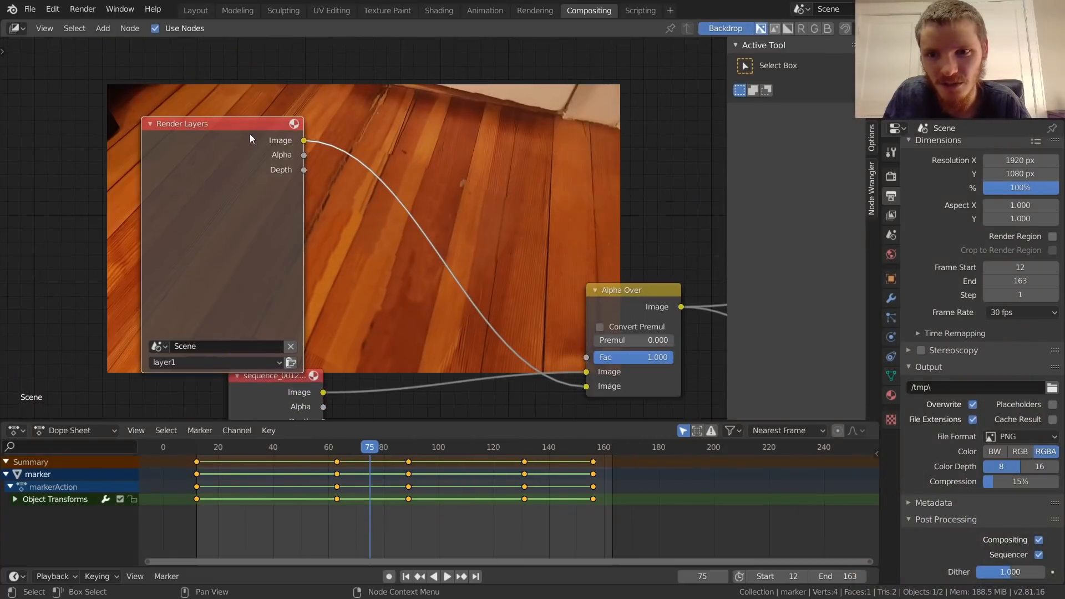
{"action": "left_click", "coordinate": [250, 134], "text": "ctrl+shift"}
{"action": "left_click", "coordinate": [250, 134], "text": "ctrl+shift"}
Step: Link the Render Layers Alpha output to the Alpha Over node's Fac input and preview the Alpha Over result
{"action": "middle_click_drag", "start_coordinate": [343, 157], "coordinate": [203, 111]}
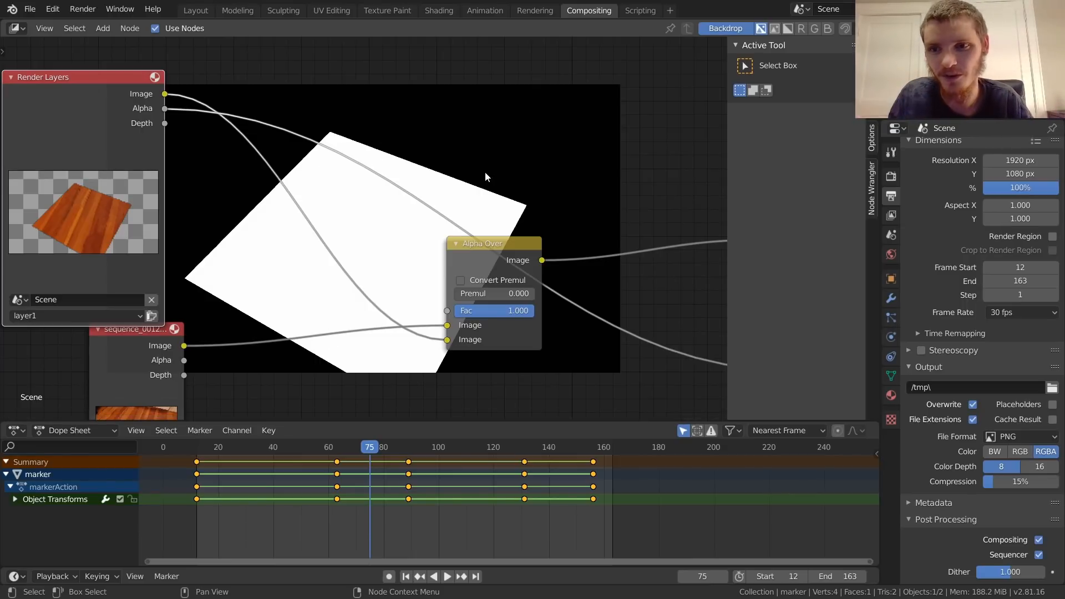
{"action": "left_click_drag", "start_coordinate": [165, 109], "coordinate": [451, 309]}
{"action": "left_click_drag", "start_coordinate": [495, 247], "coordinate": [518, 231]}
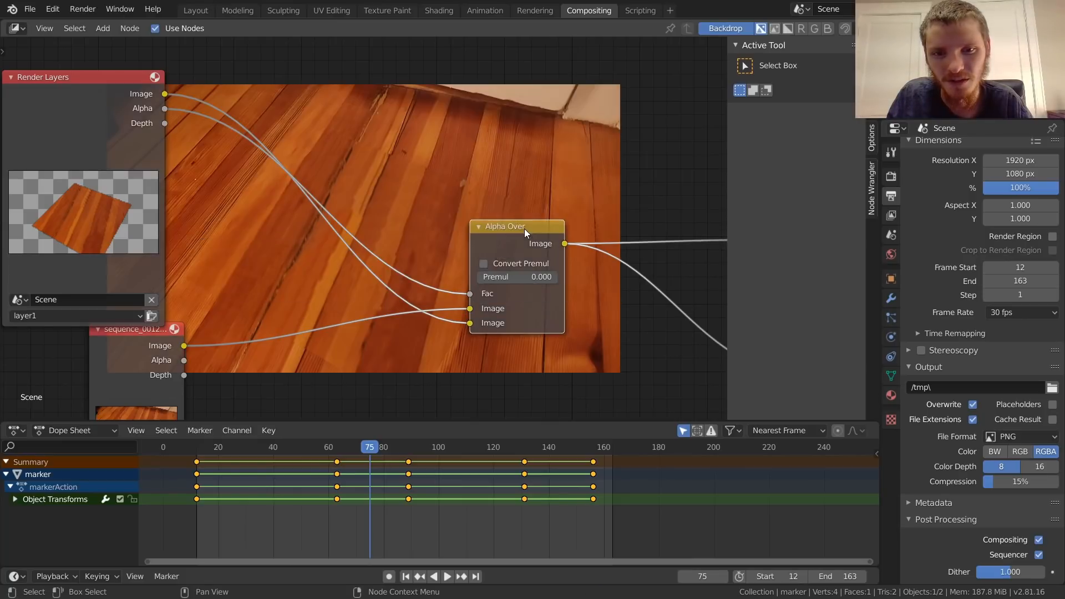
Step: Insert a Dilate/Erode node on the link between the Render Layers Alpha output and the Alpha Over Fac input
{"action": "scroll", "coordinate": [466, 237], "scroll_direction": "up", "scroll_amount": 5}
{"action": "middle_click_drag", "start_coordinate": [295, 79], "coordinate": [407, 157]}
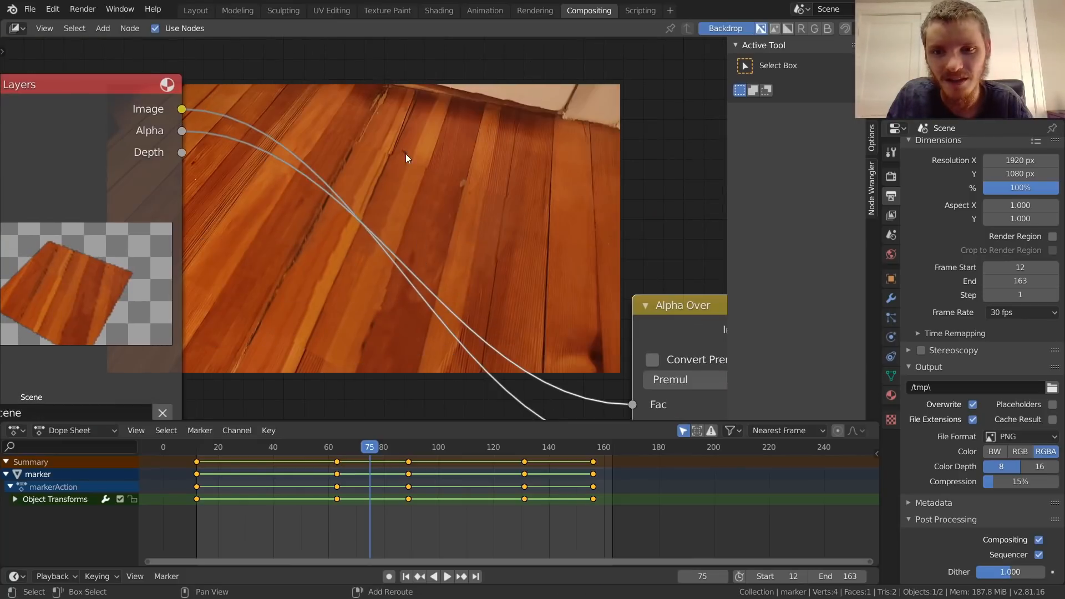
{"action": "key", "text": "shift+a"}
{"action": "left_click", "coordinate": [406, 153]}
{"action": "type", "text": "dilat"}
{"action": "key", "text": "Return"}
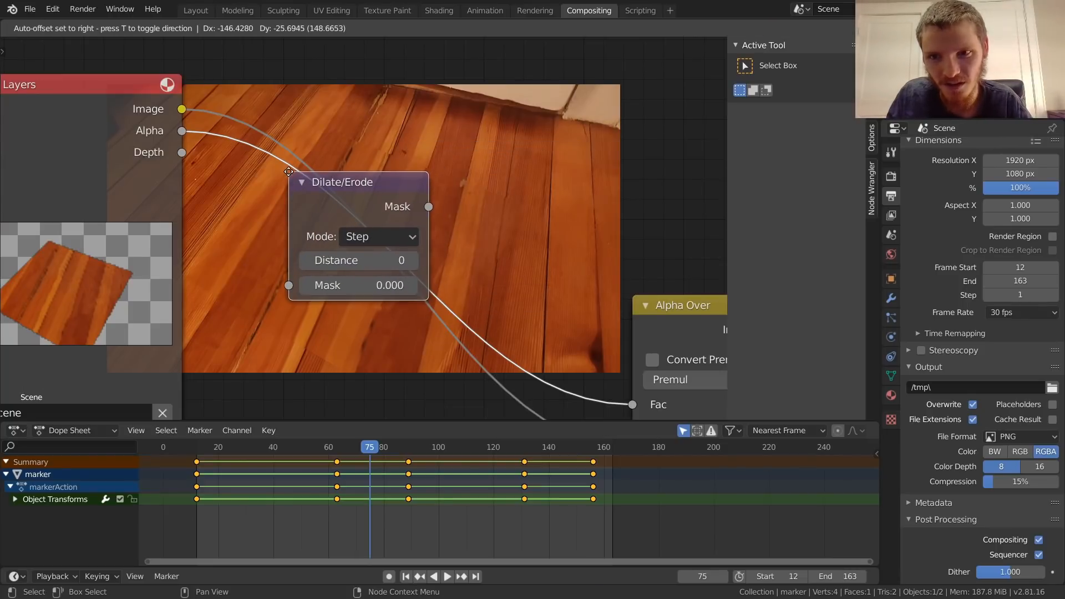
{"action": "left_click", "coordinate": [289, 175]}
{"action": "left_click_drag", "start_coordinate": [330, 188], "coordinate": [405, 89]}
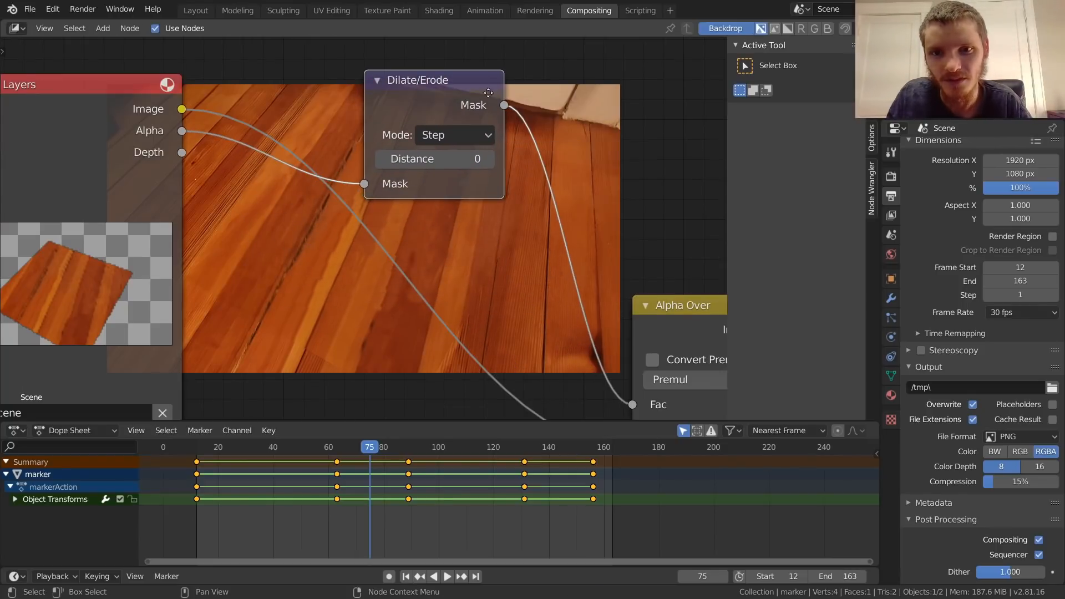
Step: Preview the Dilate/Erode mask and set the node to Feather mode with a distance of 50
{"action": "middle_click_drag", "start_coordinate": [482, 82], "coordinate": [432, 180]}
{"action": "left_click", "coordinate": [410, 173], "text": "ctrl+shift"}
{"action": "left_click", "coordinate": [398, 230]}
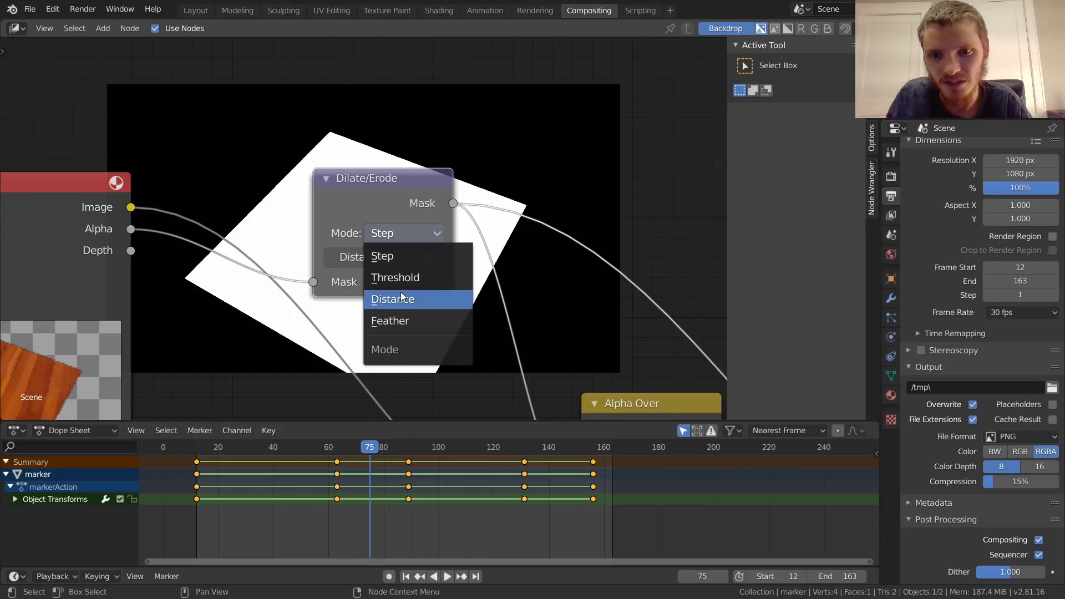
{"action": "left_click", "coordinate": [402, 317]}
{"action": "left_click", "coordinate": [391, 258]}
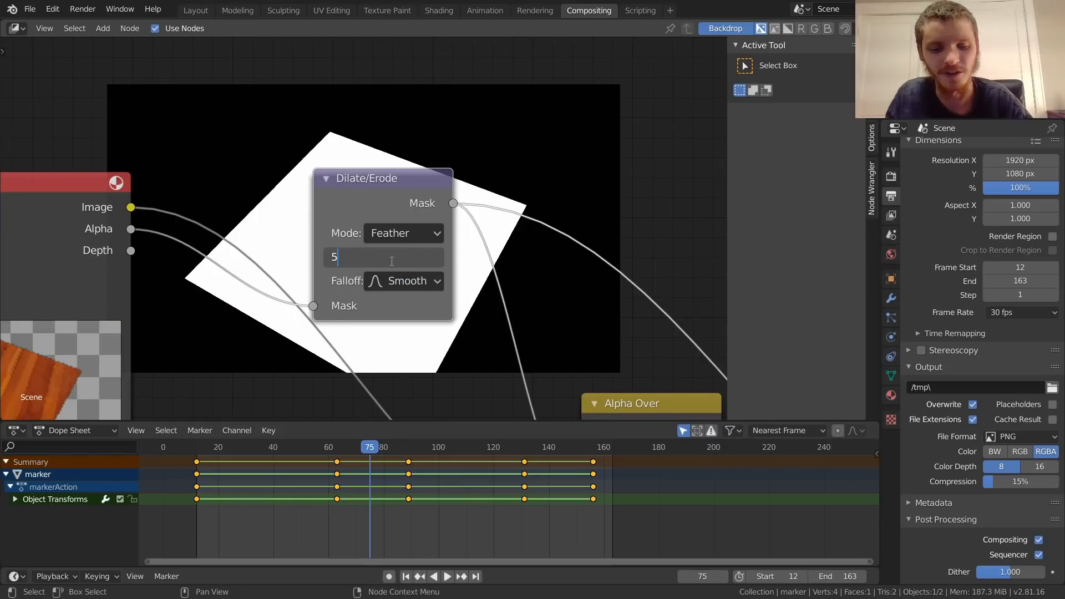
{"action": "key", "text": "Return"}
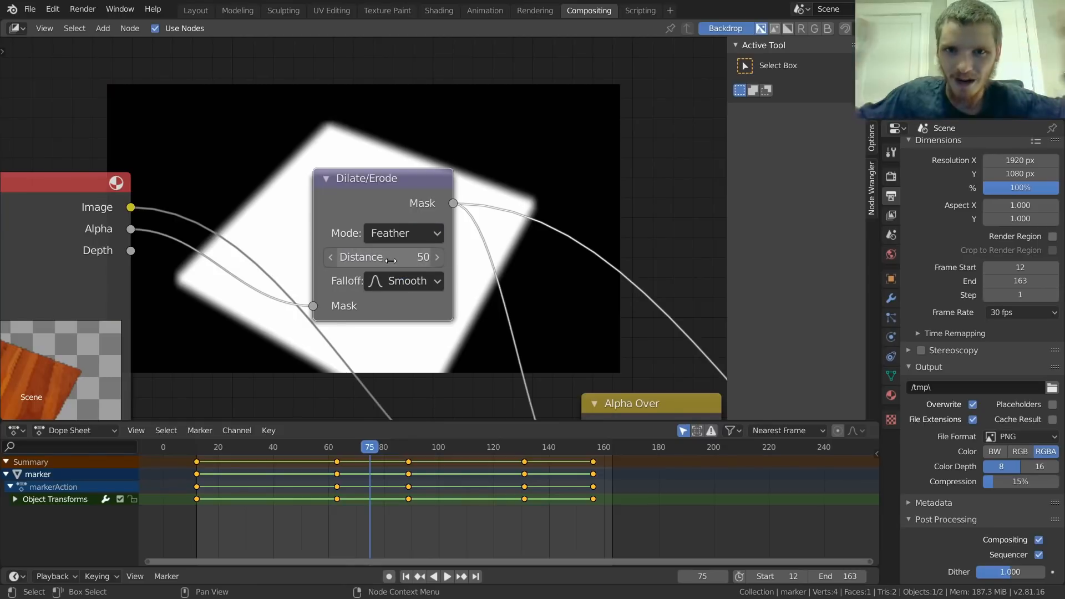
Step: Try a Dilate/Erode distance of -50 to feather the mask inward and settle on -100
{"action": "left_click", "coordinate": [391, 260]}
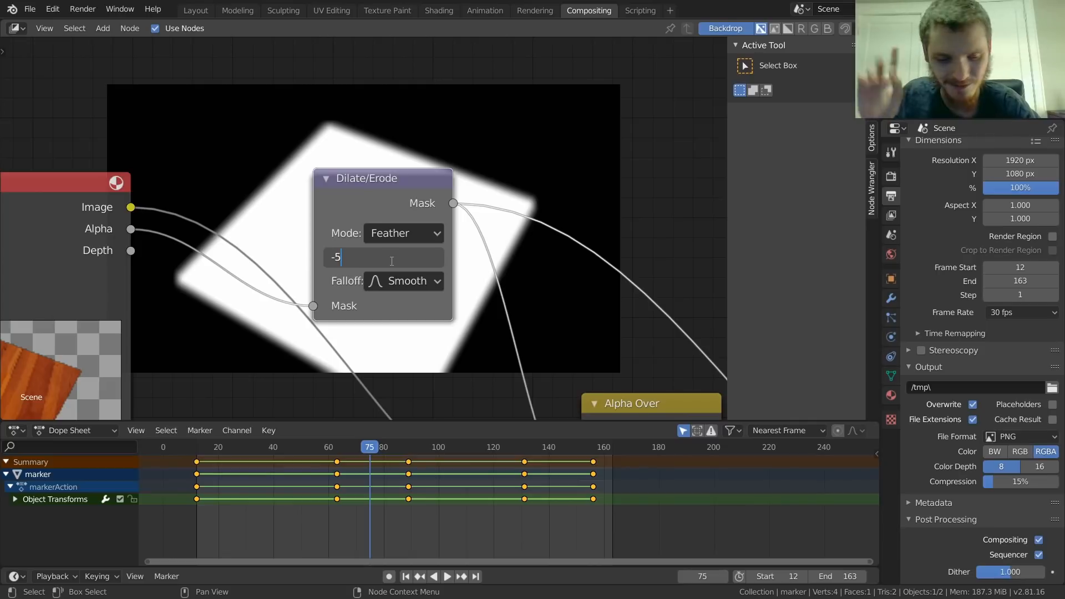
{"action": "key", "text": "Return"}
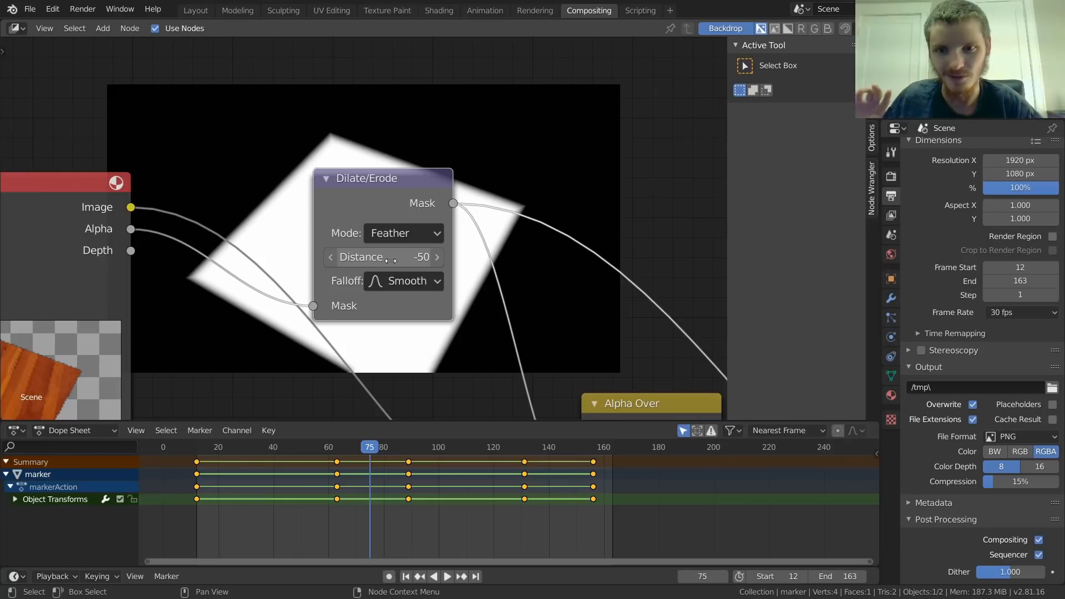
{"action": "left_click", "coordinate": [391, 261]}
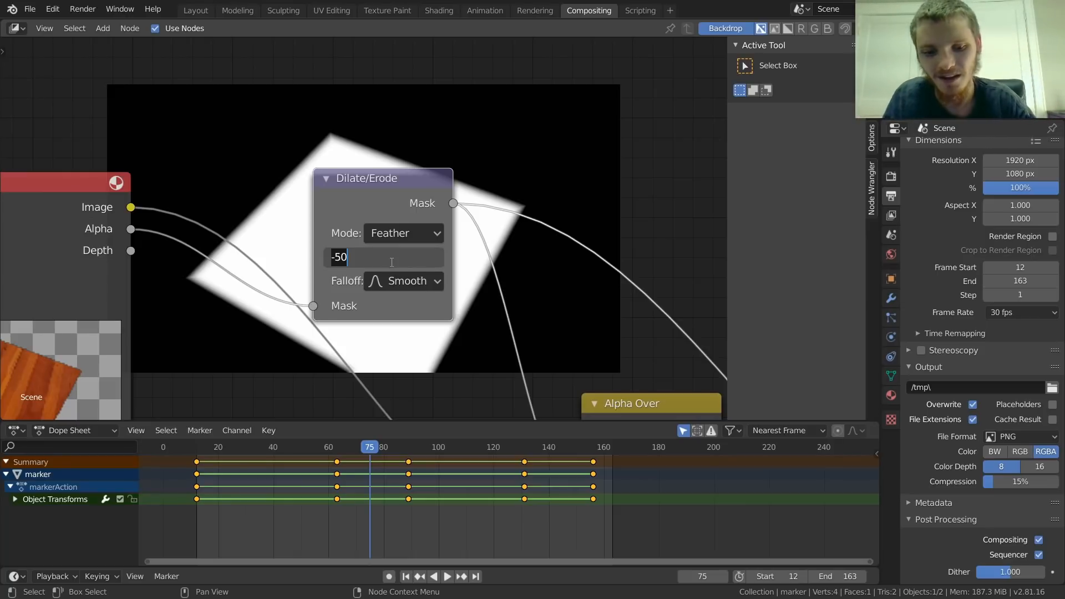
{"action": "key", "text": "Return"}
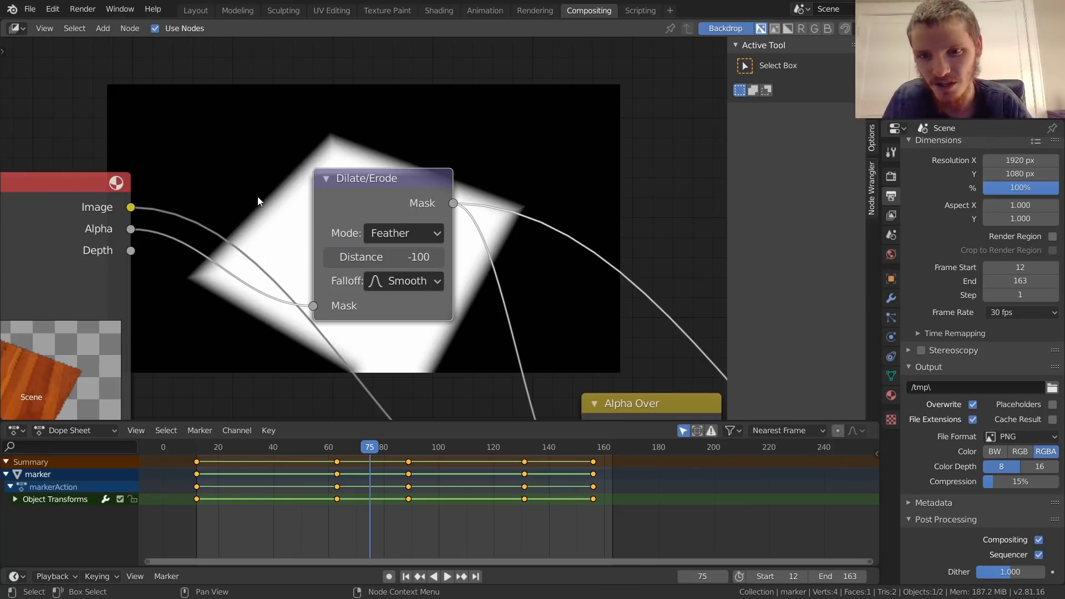
Step: Reposition the Dilate/Erode node slightly and preview the Alpha Over result in the backdrop
{"action": "middle_click_drag", "start_coordinate": [437, 278], "coordinate": [374, 216]}
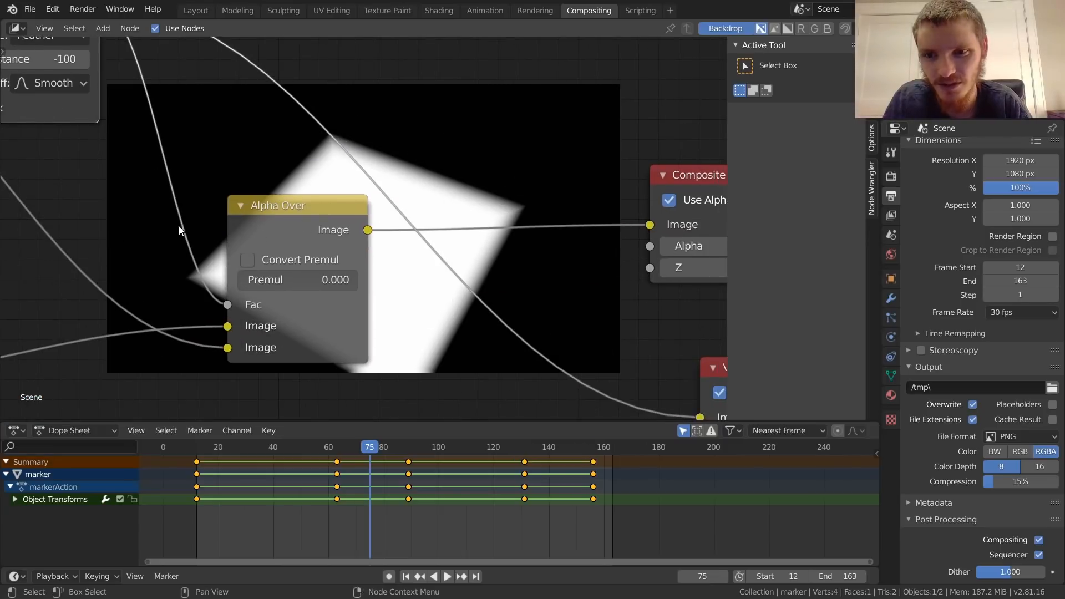
{"action": "middle_click_drag", "start_coordinate": [111, 62], "coordinate": [257, 159]}
{"action": "left_click_drag", "start_coordinate": [179, 78], "coordinate": [192, 94]}
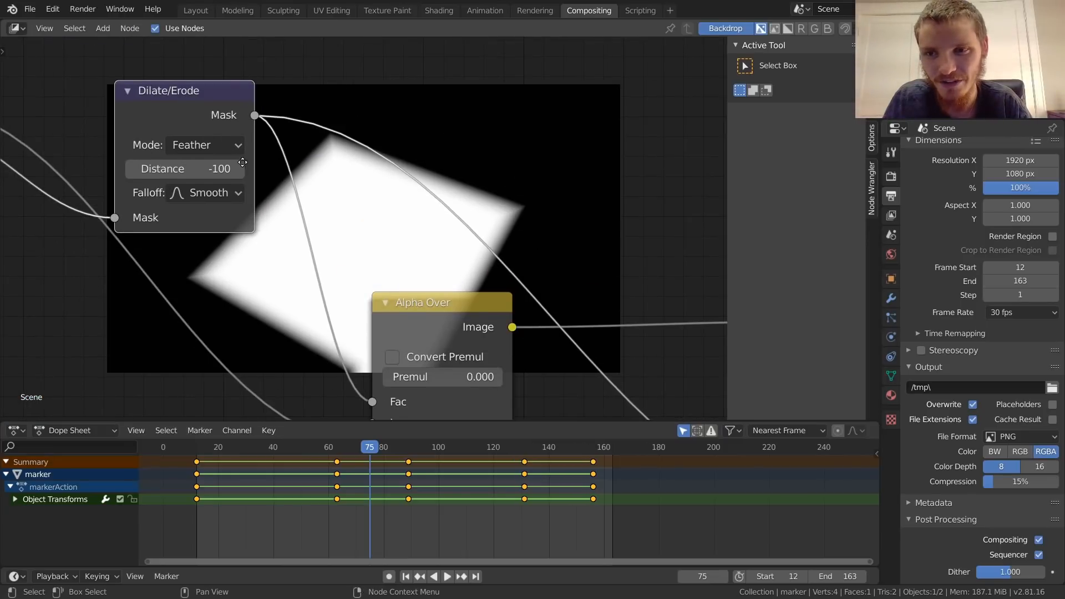
{"action": "scroll", "coordinate": [289, 161], "scroll_direction": "down", "scroll_amount": 3}
{"action": "left_click", "coordinate": [431, 271]}
{"action": "left_click", "coordinate": [430, 269], "text": "ctrl+shift"}
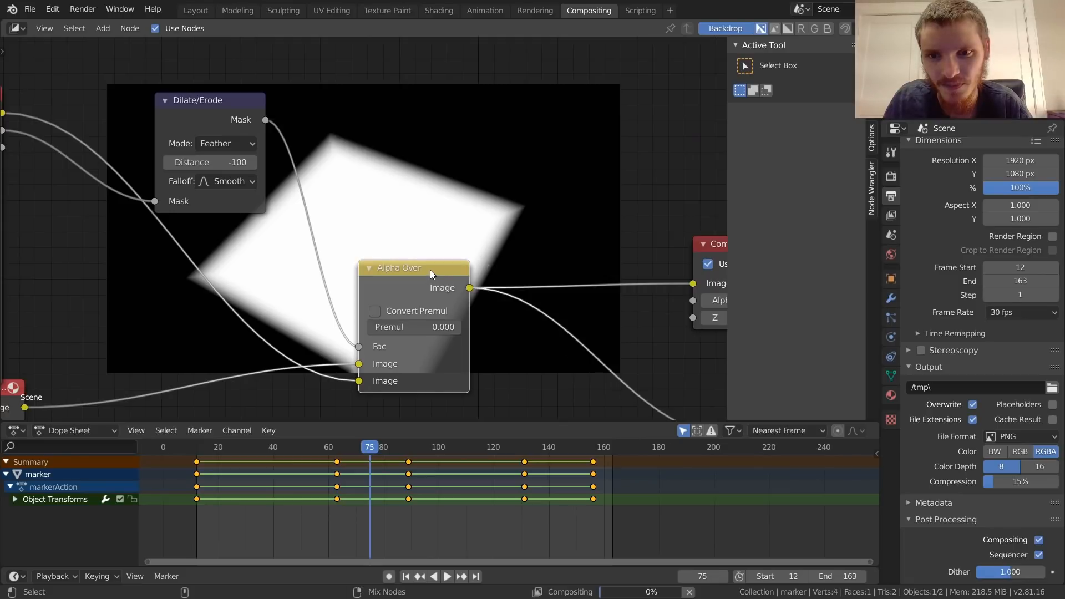
{"action": "scroll", "coordinate": [410, 225], "scroll_direction": "up", "scroll_amount": 1}
{"action": "key", "text": "Home"}
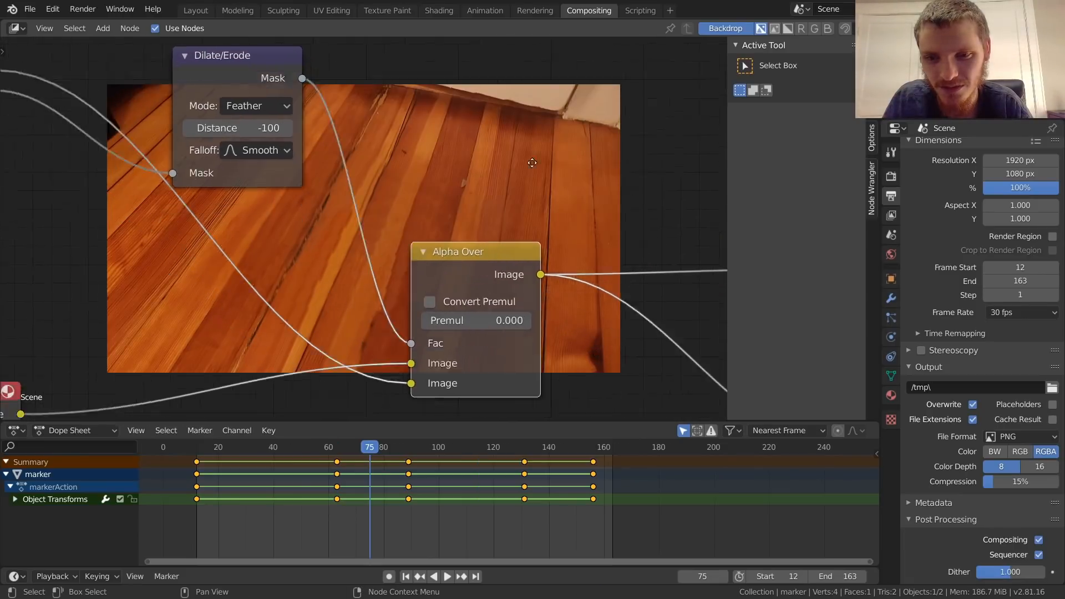
Step: Mute and unmute the Dilate/Erode node to compare the plane's edges with and without feathering in the enlarged backdrop
{"action": "key", "text": "alt+v"}
{"action": "key", "text": "alt+v"}
{"action": "key", "text": "alt+v"}
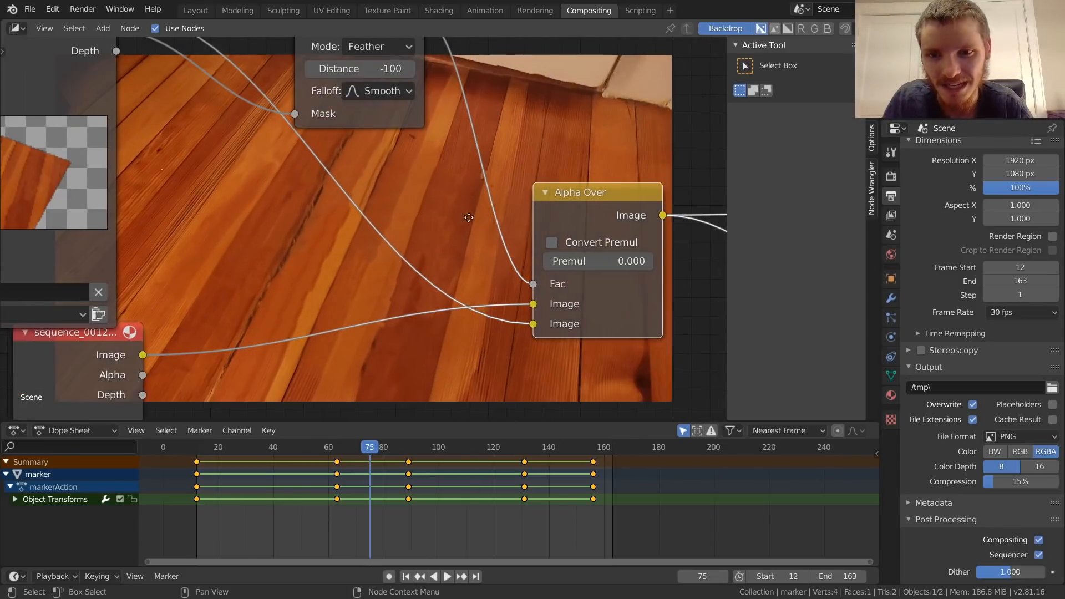
{"action": "middle_click_drag", "start_coordinate": [447, 209], "coordinate": [456, 263]}
{"action": "left_click", "coordinate": [374, 56]}
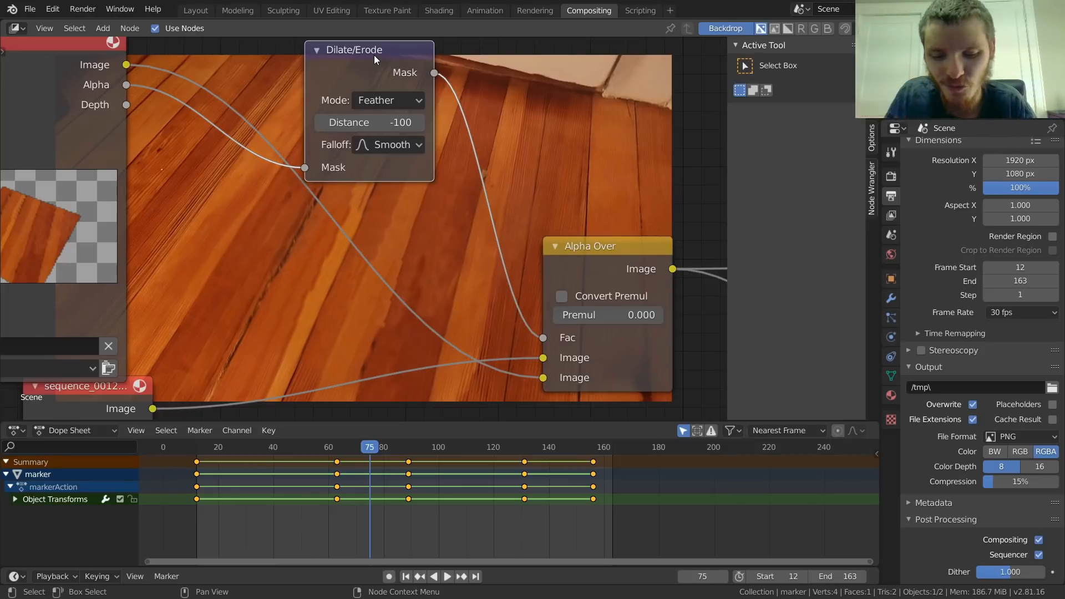
{"action": "key", "text": "m"}
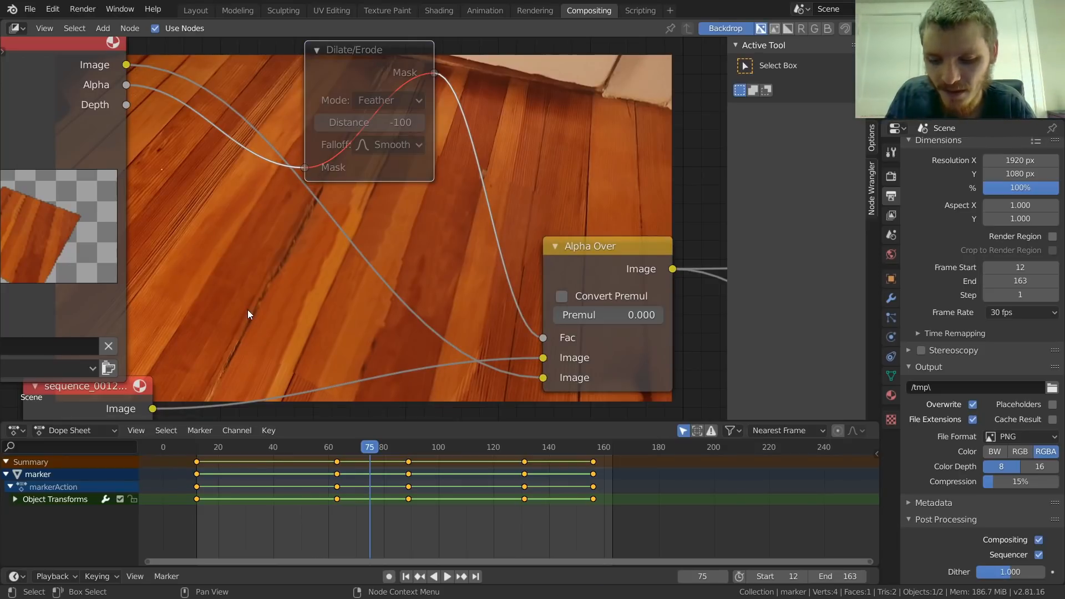
{"action": "key", "text": "alt+v"}
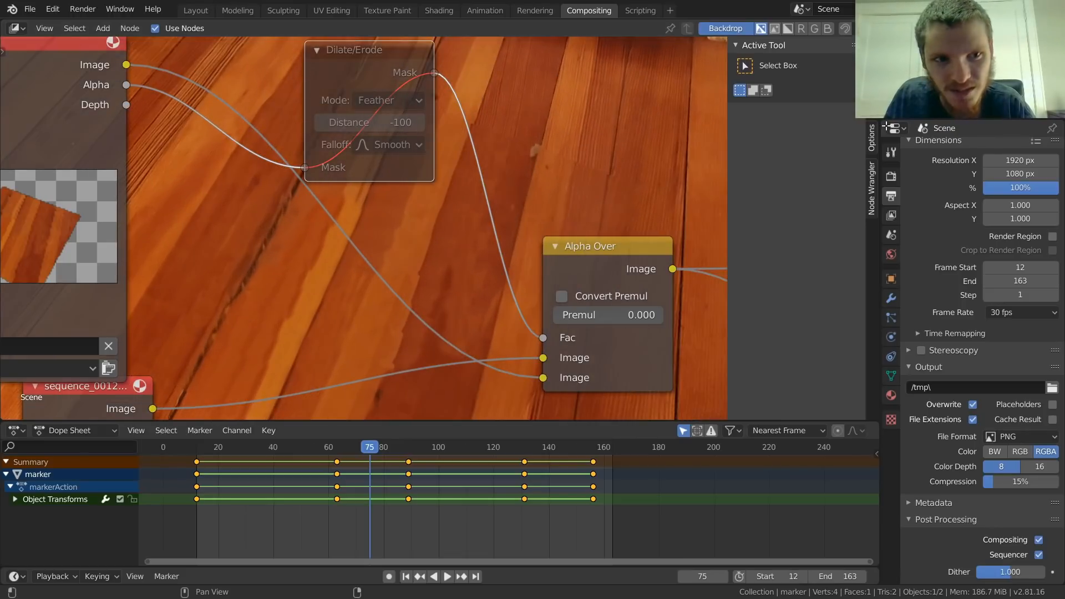
{"action": "left_click", "coordinate": [872, 105]}
{"action": "left_click", "coordinate": [782, 132]}
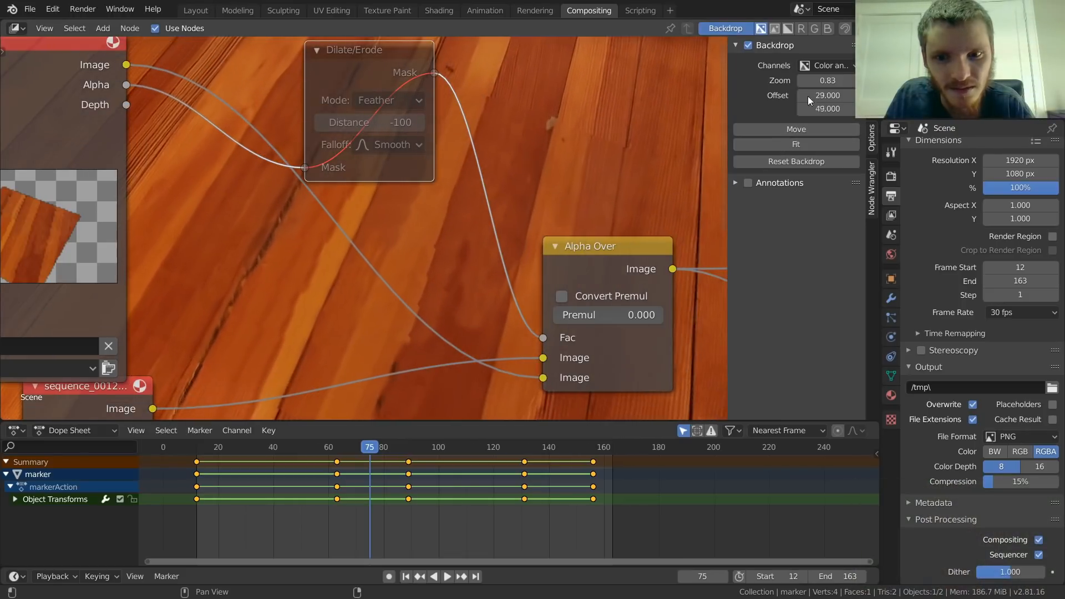
{"action": "left_click", "coordinate": [391, 347]}
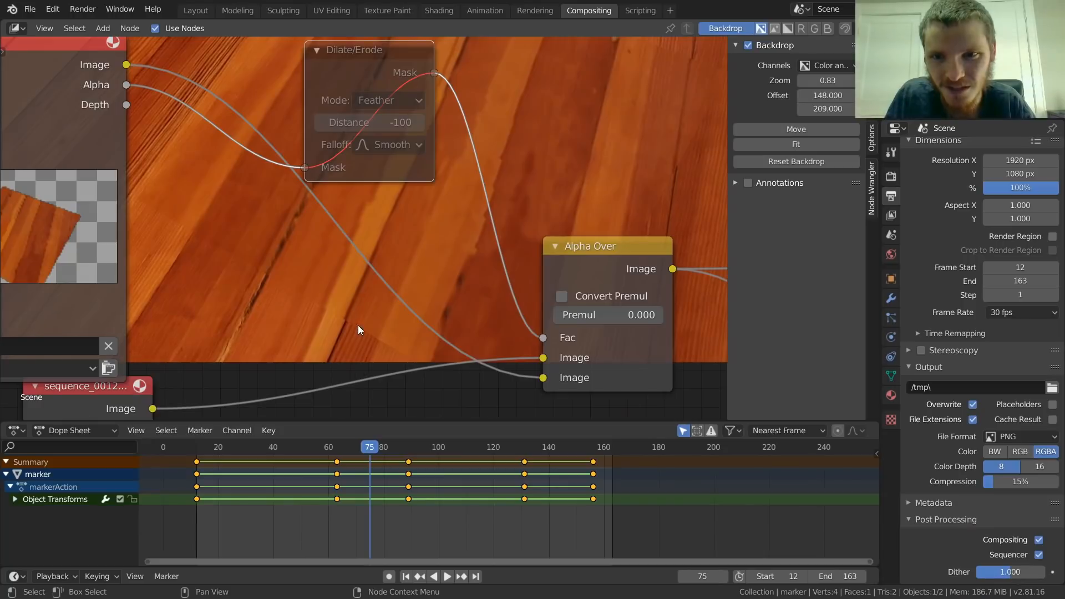
{"action": "key", "text": "m"}
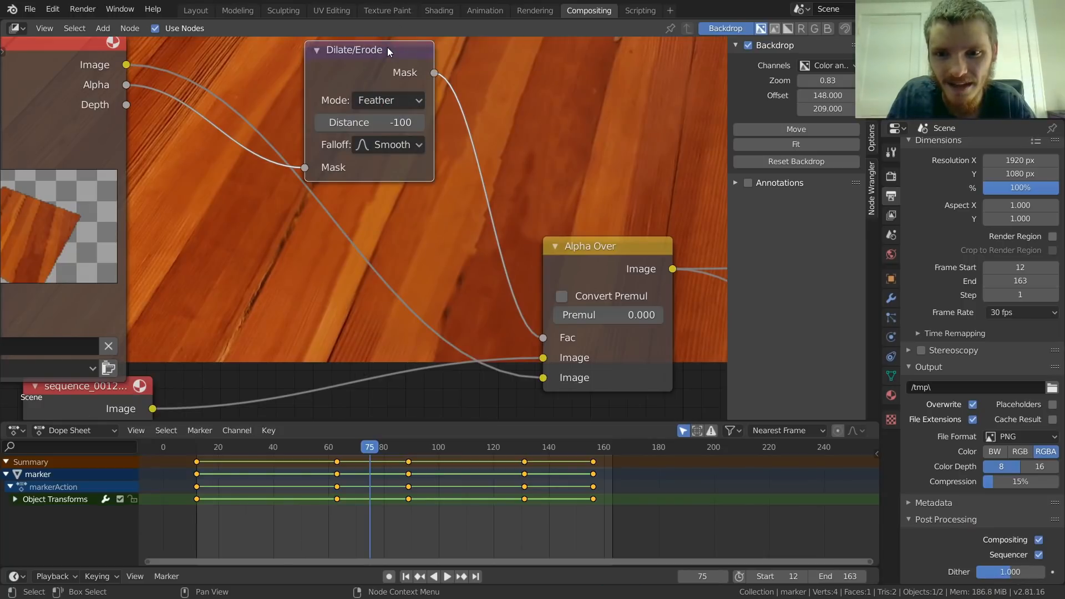
Step: Toggle the Dilate/Erode node off and on once more to check the feathered blend at frame 75
{"action": "key", "text": "m"}
{"action": "key", "text": "m"}
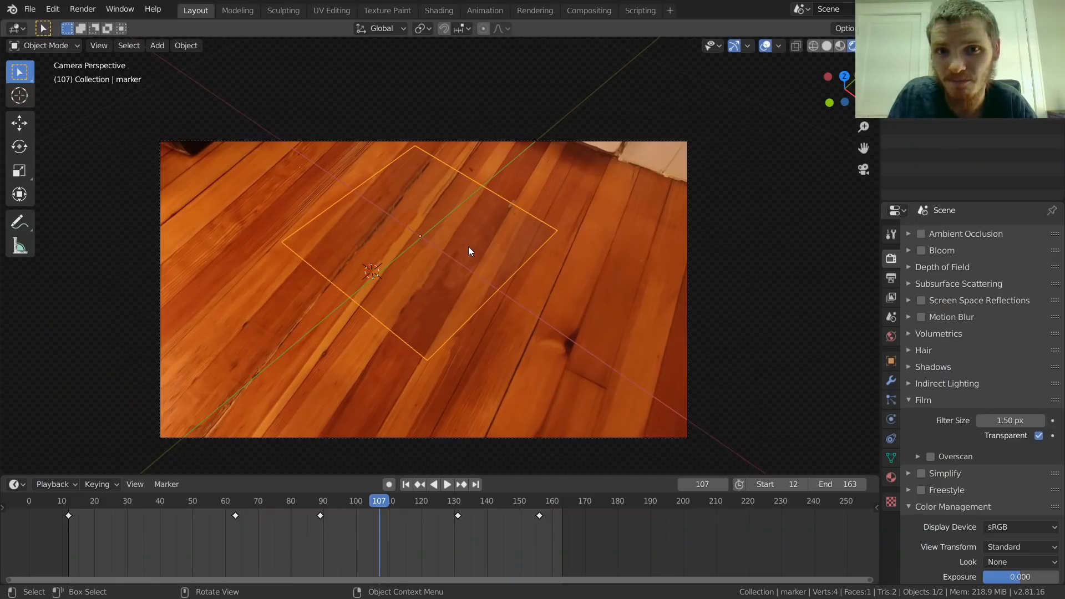
Step: Render frame 107 through the compositor to check the tag's coverage, and save the file
{"action": "left_click", "coordinate": [587, 11]}
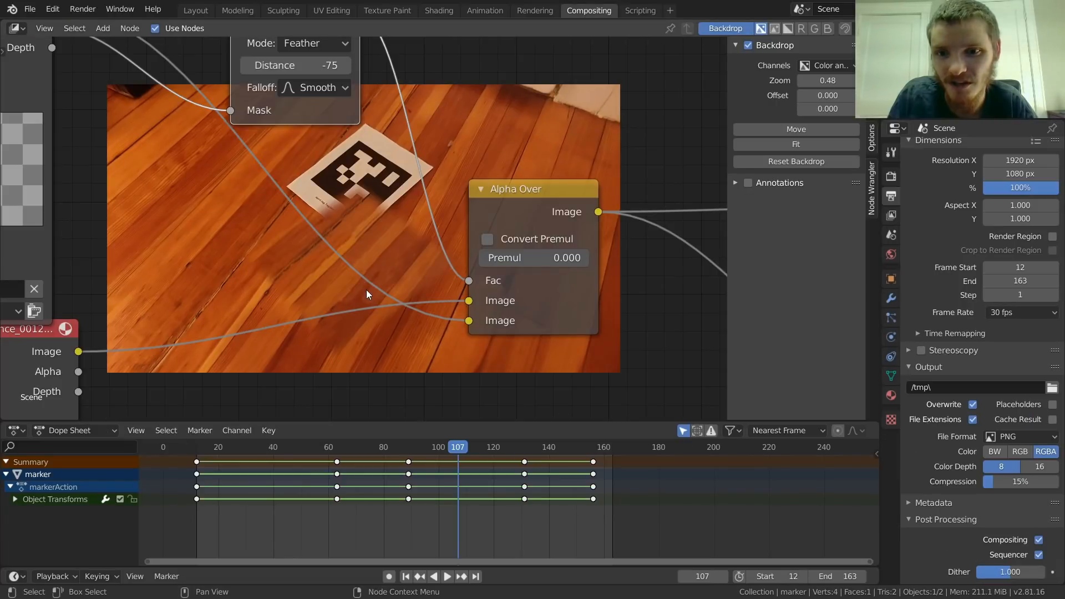
{"action": "key", "text": "F12"}
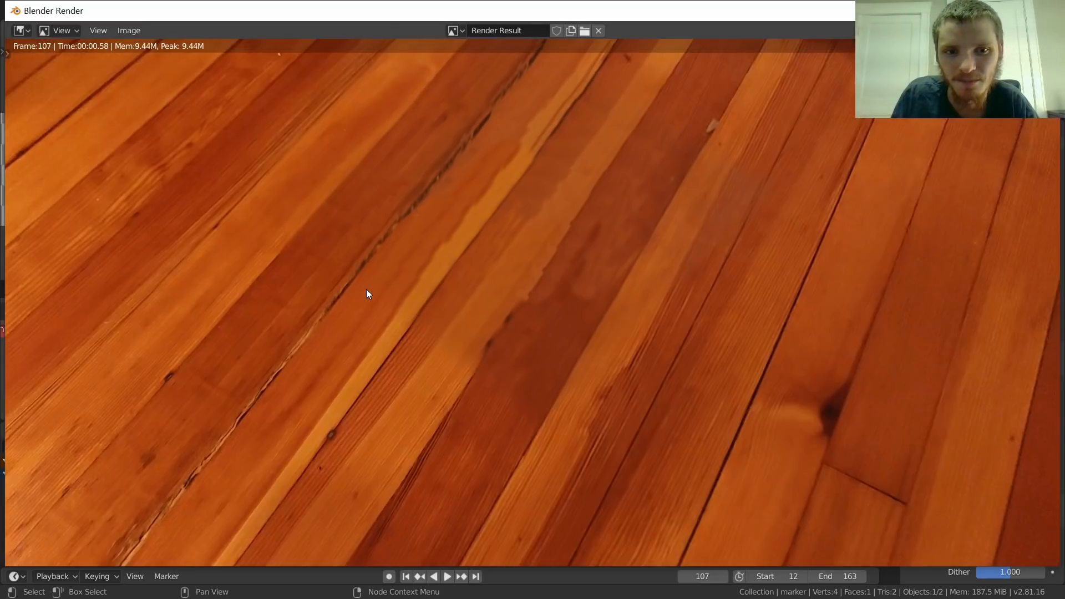
{"action": "key", "text": "Escape"}
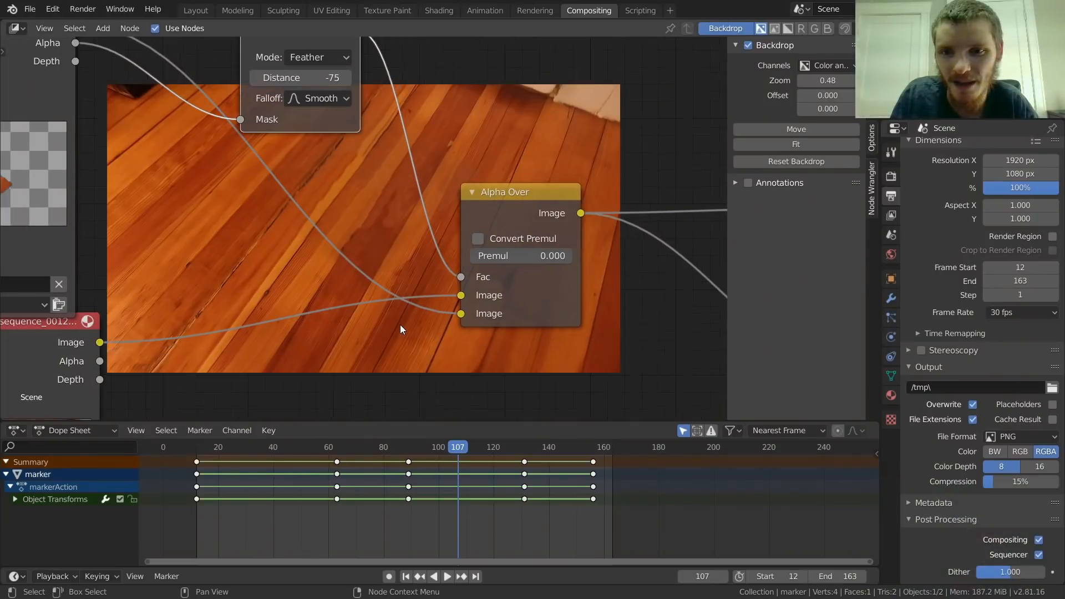
{"action": "scroll", "coordinate": [401, 329], "scroll_direction": "down", "scroll_amount": 1}
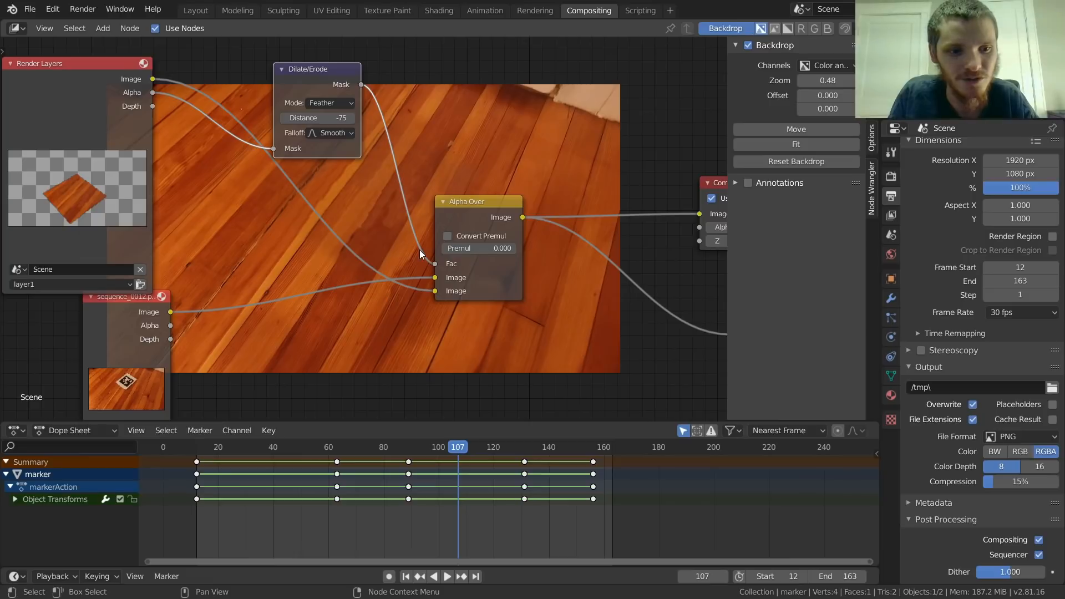
{"action": "key", "text": "ctrl+s"}
Step: Tidy the node layout by shifting the Alpha Over node slightly and raising the Composite node farther above the Viewer node
{"action": "middle_click_drag", "start_coordinate": [504, 211], "coordinate": [352, 246]}
{"action": "left_click_drag", "start_coordinate": [352, 246], "coordinate": [374, 256]}
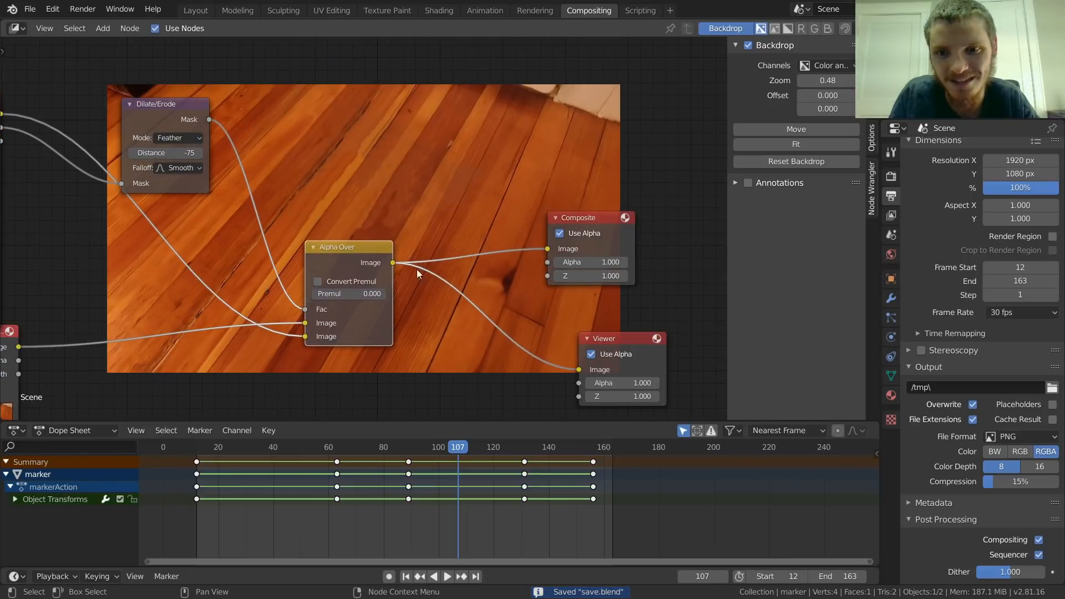
{"action": "middle_click_drag", "start_coordinate": [450, 262], "coordinate": [304, 269]}
{"action": "left_click_drag", "start_coordinate": [449, 231], "coordinate": [470, 189]}
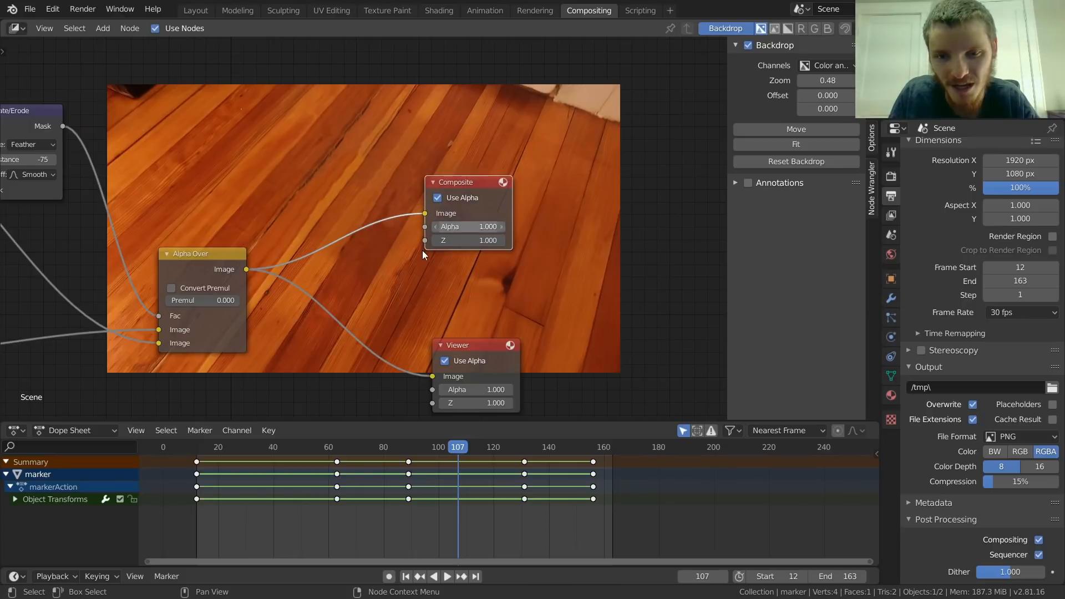
{"action": "scroll", "coordinate": [229, 300], "scroll_direction": "down", "scroll_amount": 1}
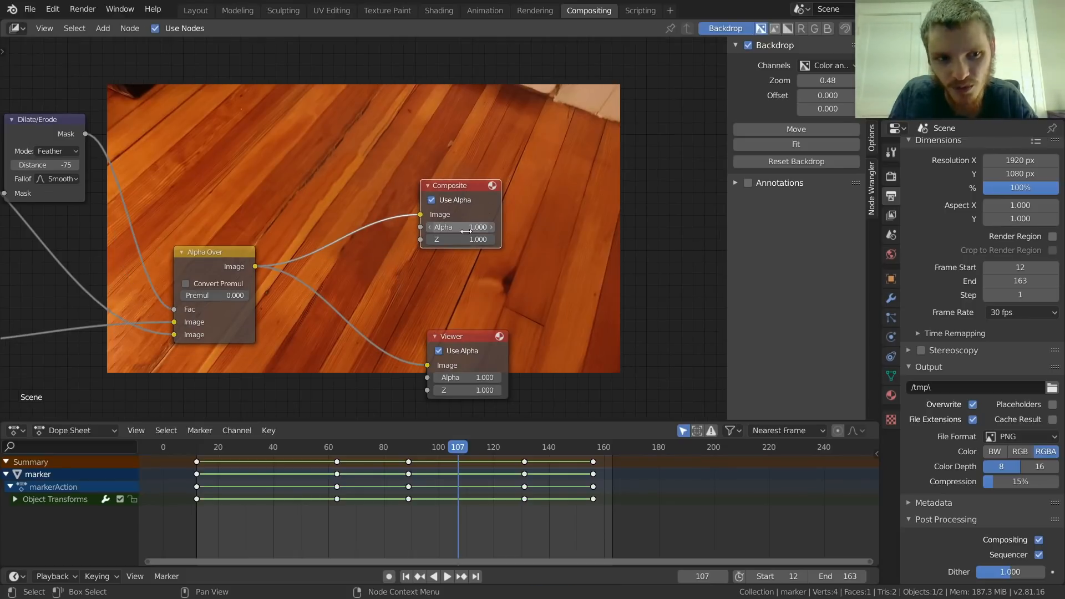
Step: Set the render output's file format to JPEG with a quality of 0%
{"action": "left_click", "coordinate": [1023, 436]}
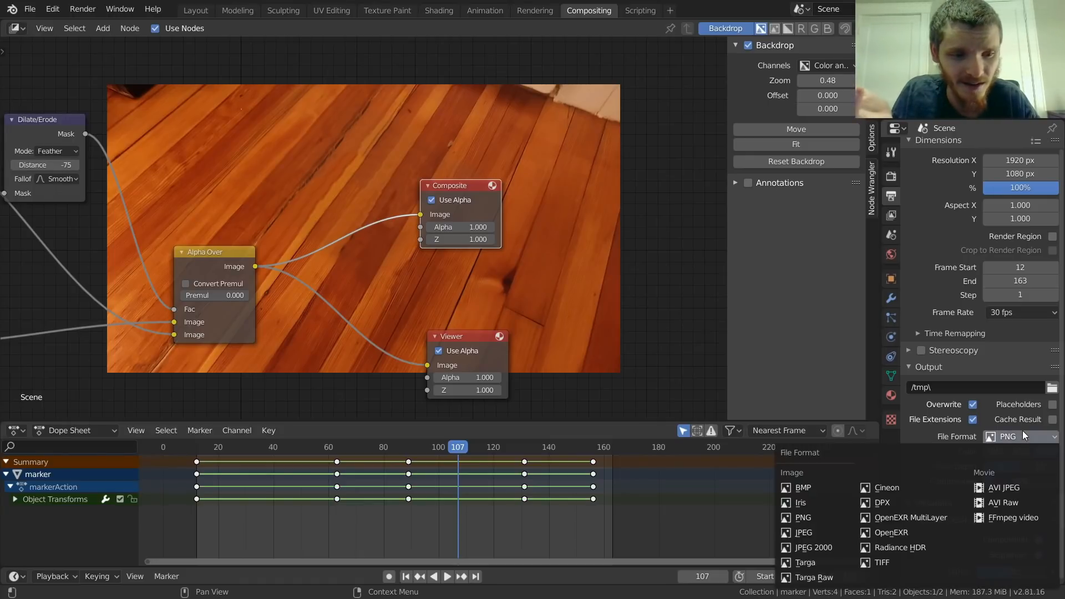
{"action": "left_click", "coordinate": [831, 532]}
{"action": "left_click_drag", "start_coordinate": [1032, 479], "coordinate": [1041, 472]}
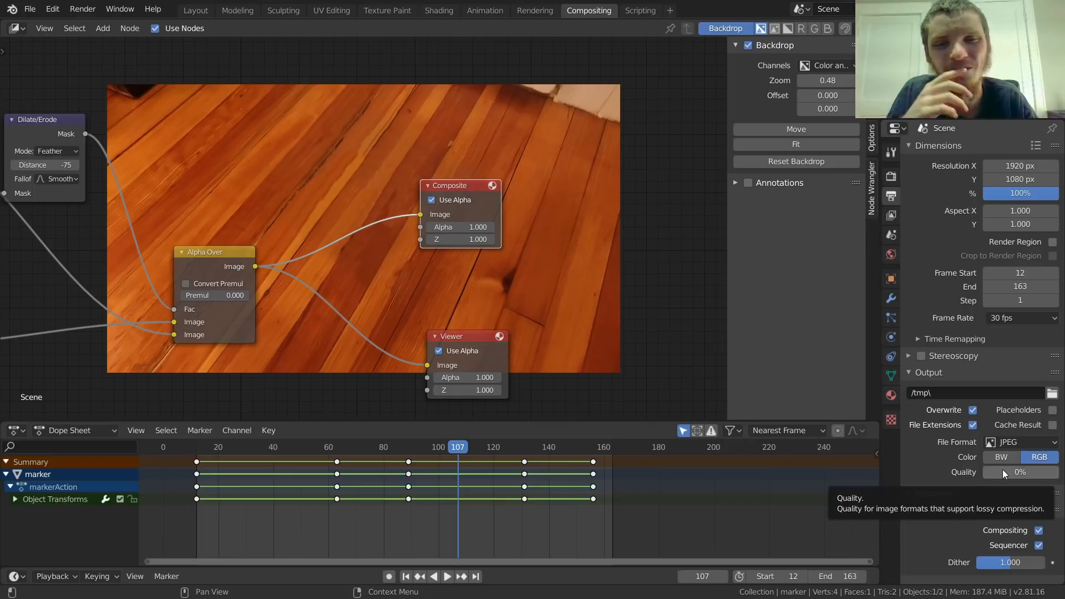
Step: Browse for the render output location and create a folder named outputremove on the Desktop
{"action": "left_click", "coordinate": [1053, 395]}
{"action": "left_click", "coordinate": [235, 307]}
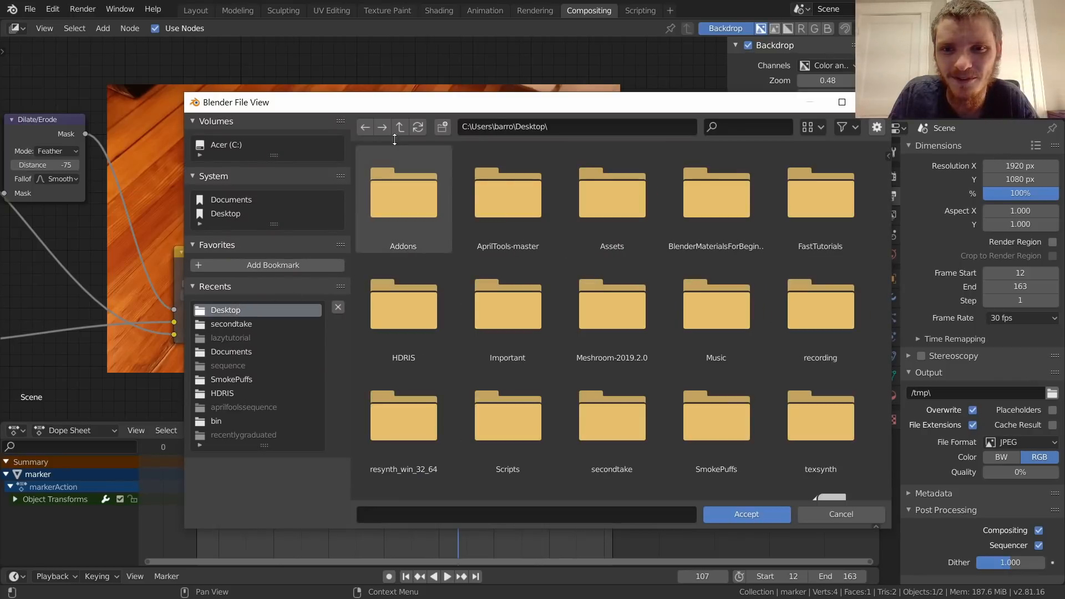
{"action": "left_click", "coordinate": [444, 126]}
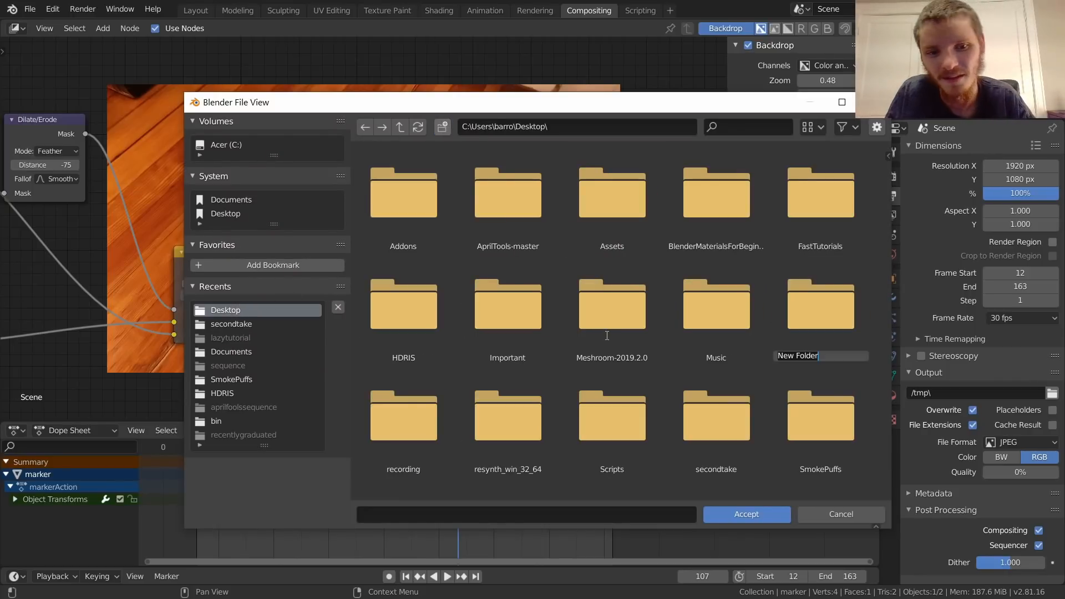
{"action": "type", "text": "outputremove"}
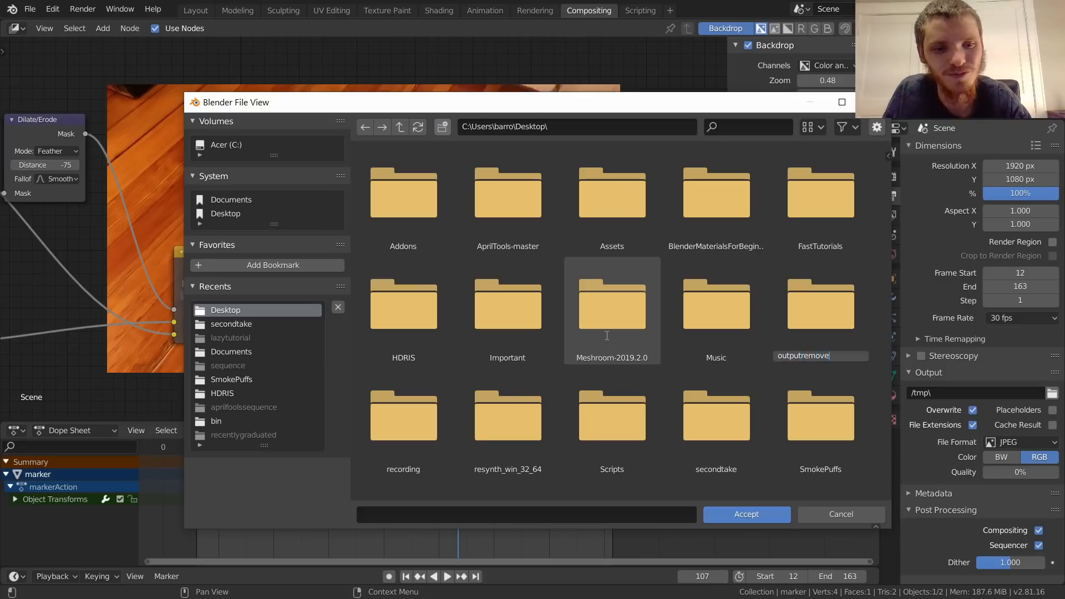
{"action": "key", "text": "Return"}
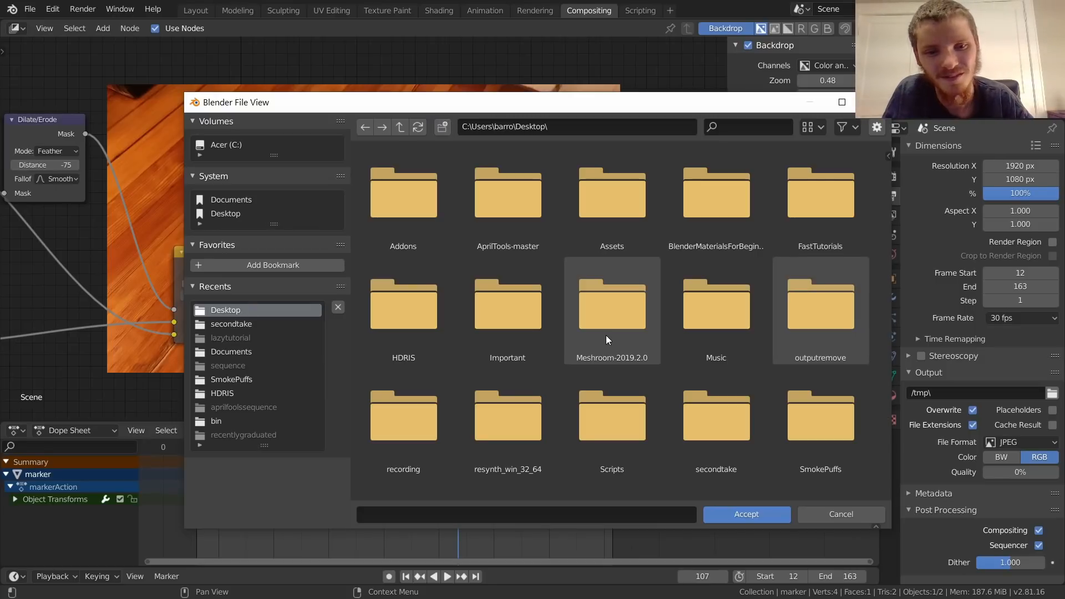
Step: Set the output path to the outputremove folder with the file name prefix sequence_
{"action": "double_click", "coordinate": [780, 345]}
{"action": "left_click", "coordinate": [552, 510]}
{"action": "type", "text": "outputremove\\"}
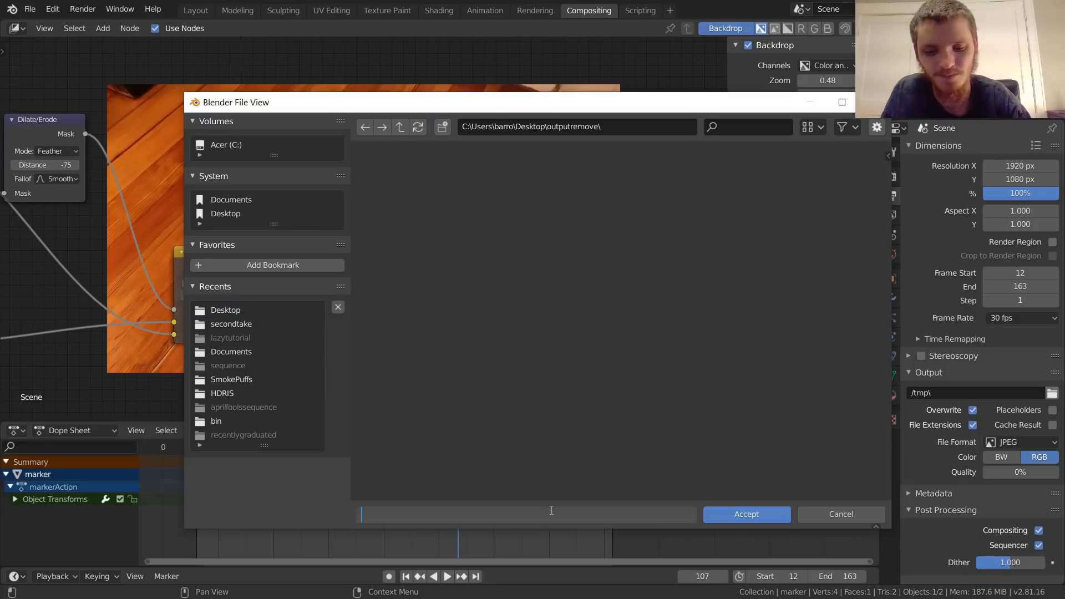
{"action": "type", "text": "sequence_"}
{"action": "key", "text": "Return"}
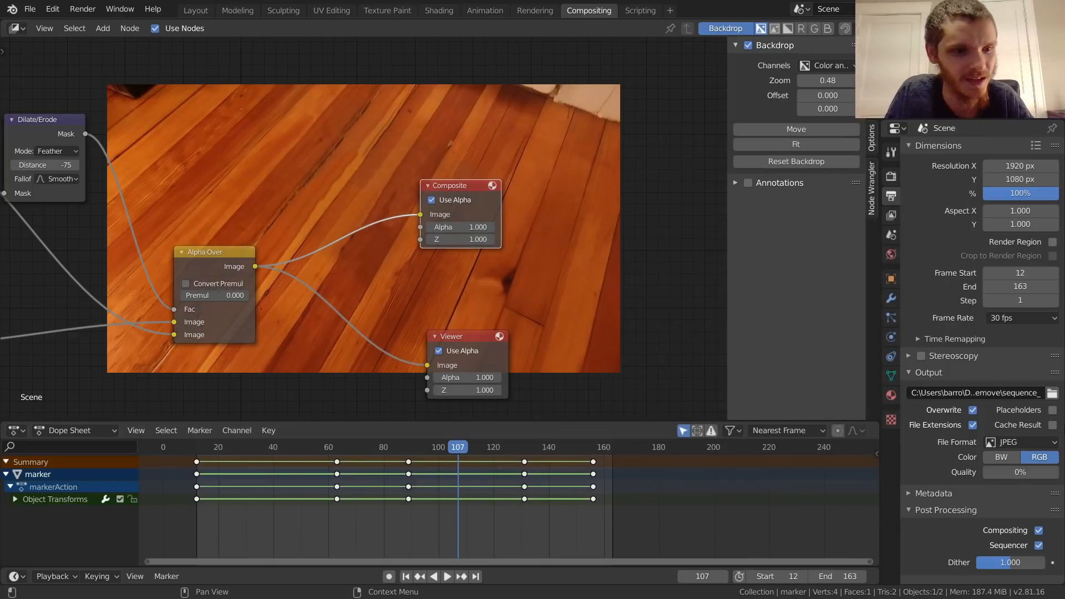
Step: Check the render engine settings, save the file, and start rendering the full animation
{"action": "left_click", "coordinate": [893, 177]}
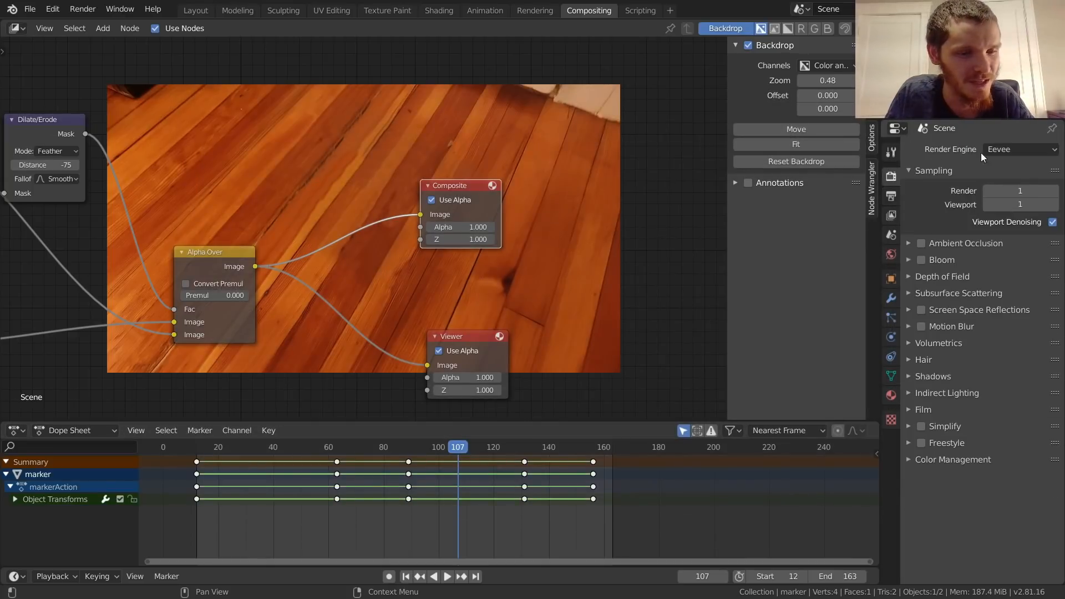
{"action": "key", "text": "ctrl+s"}
{"action": "left_click", "coordinate": [892, 196]}
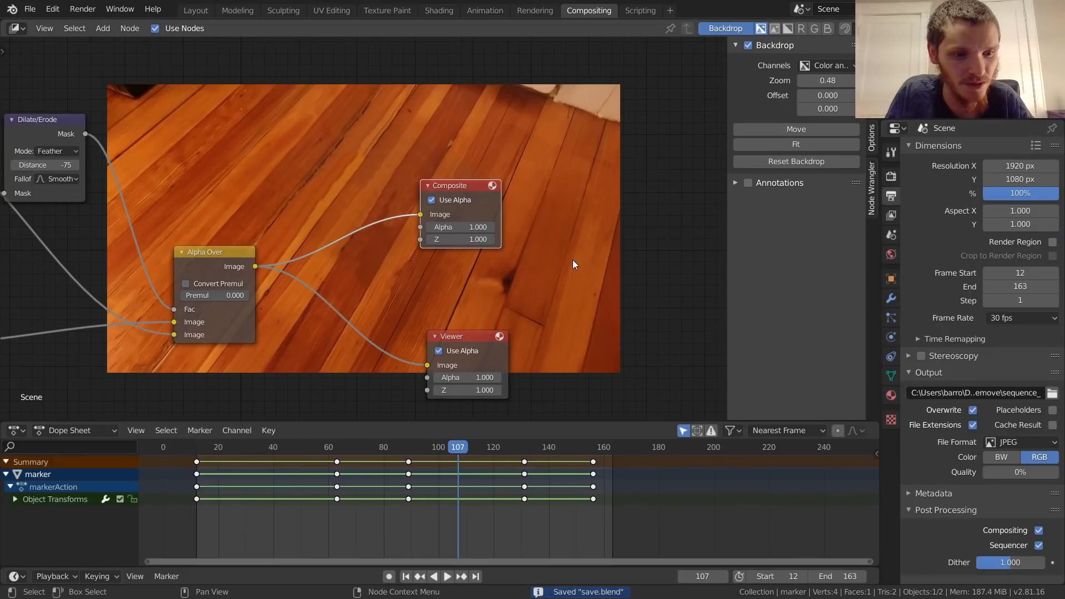
{"action": "key", "text": "ctrl+F12"}
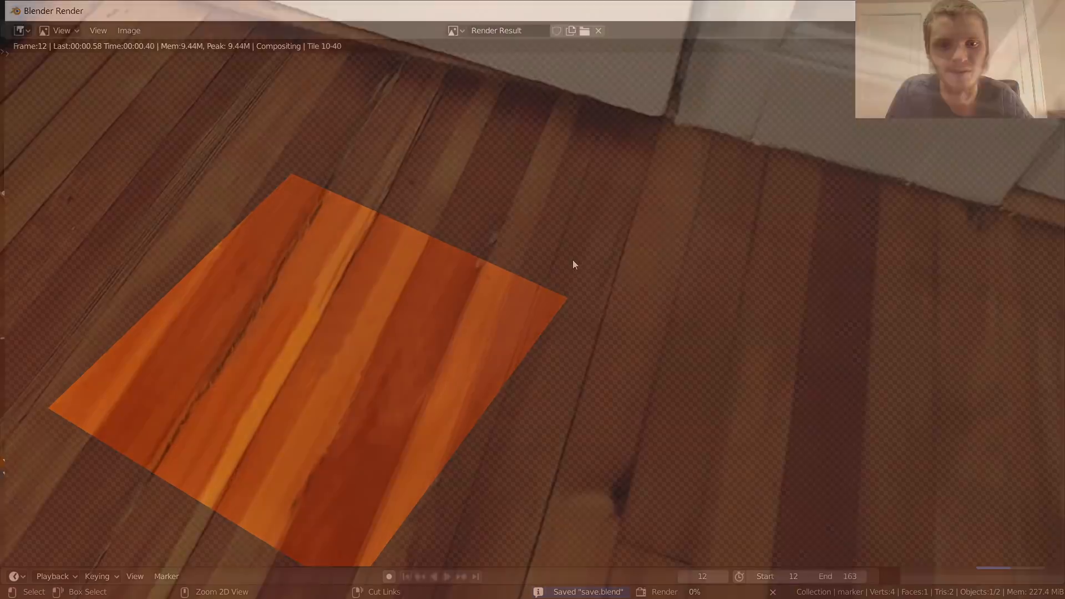